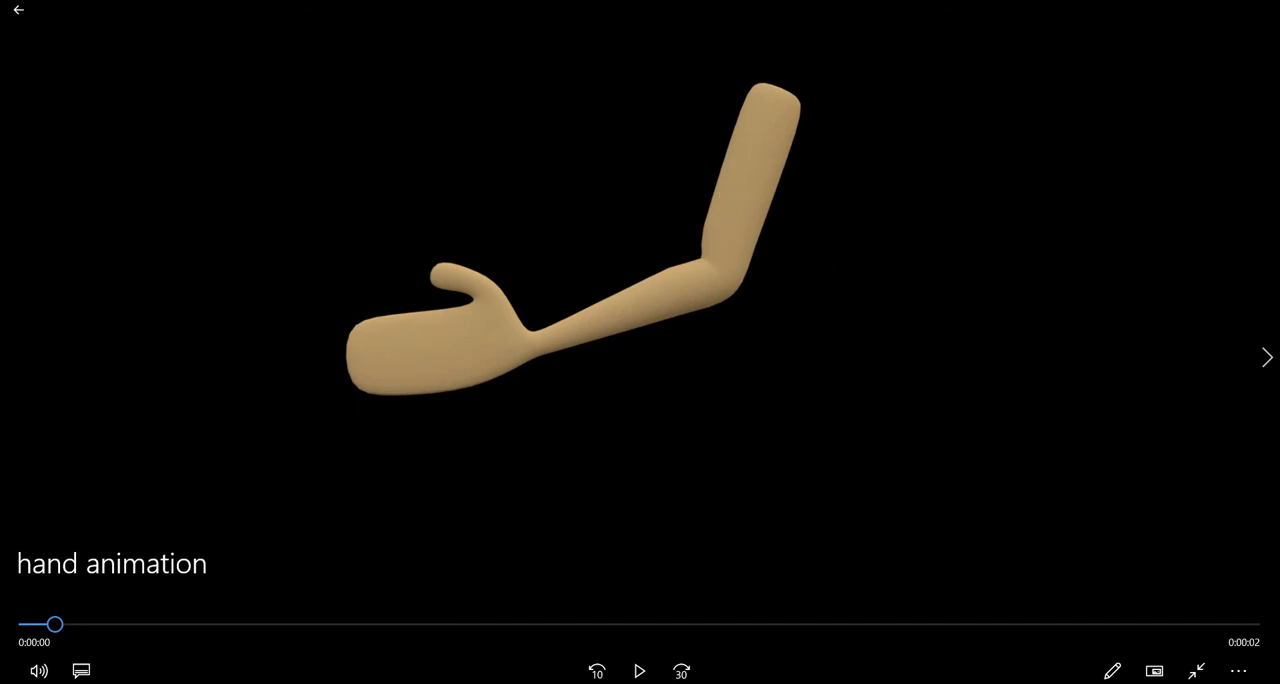
Play the hand animation preview video, pause it and close the player.
click(635, 673)
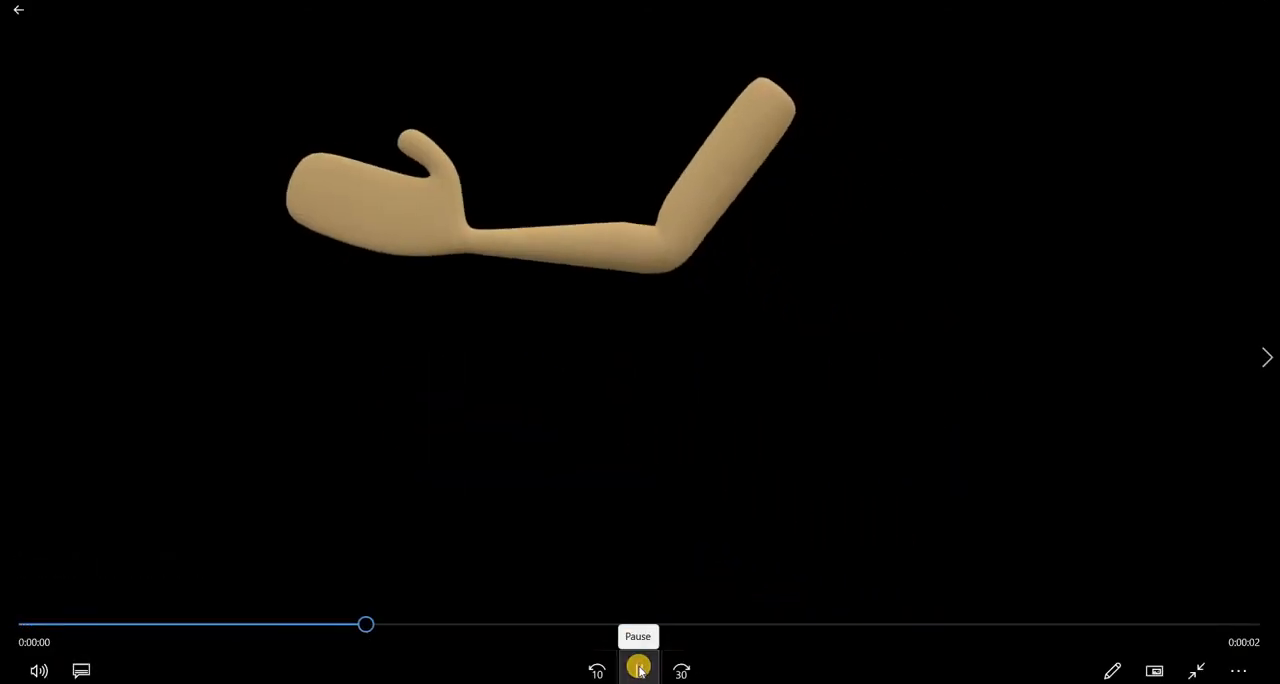
click(640, 671)
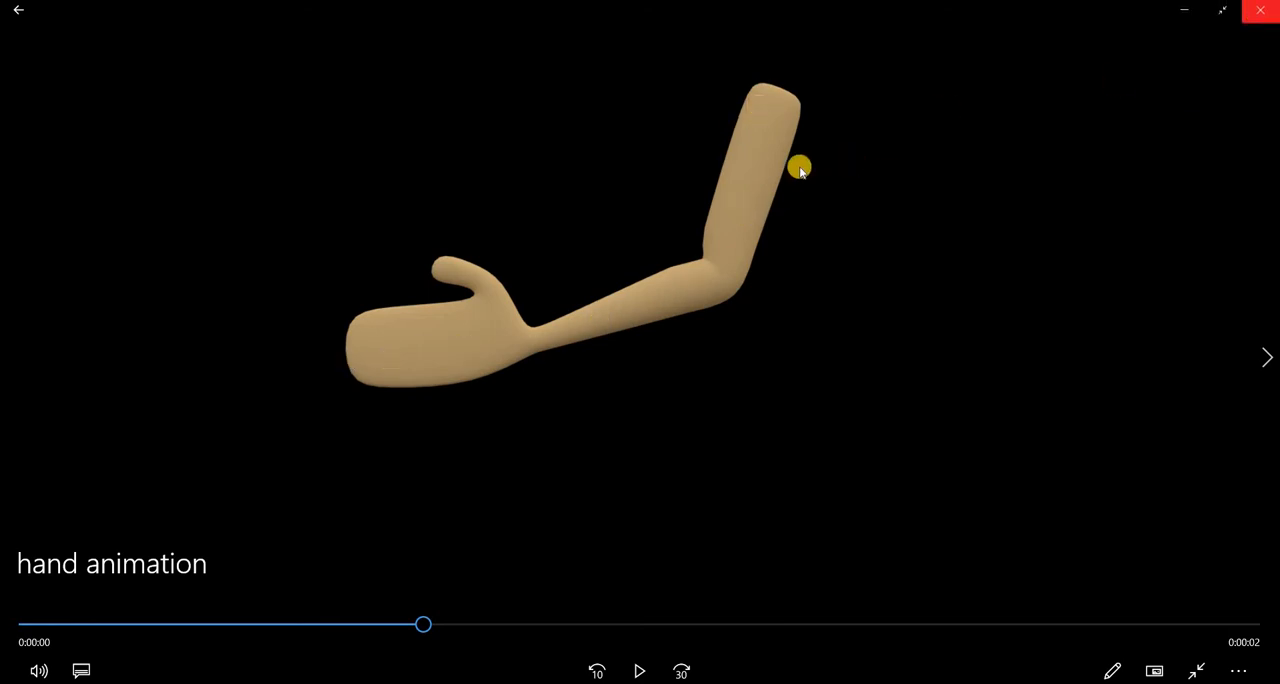
click(1268, 10)
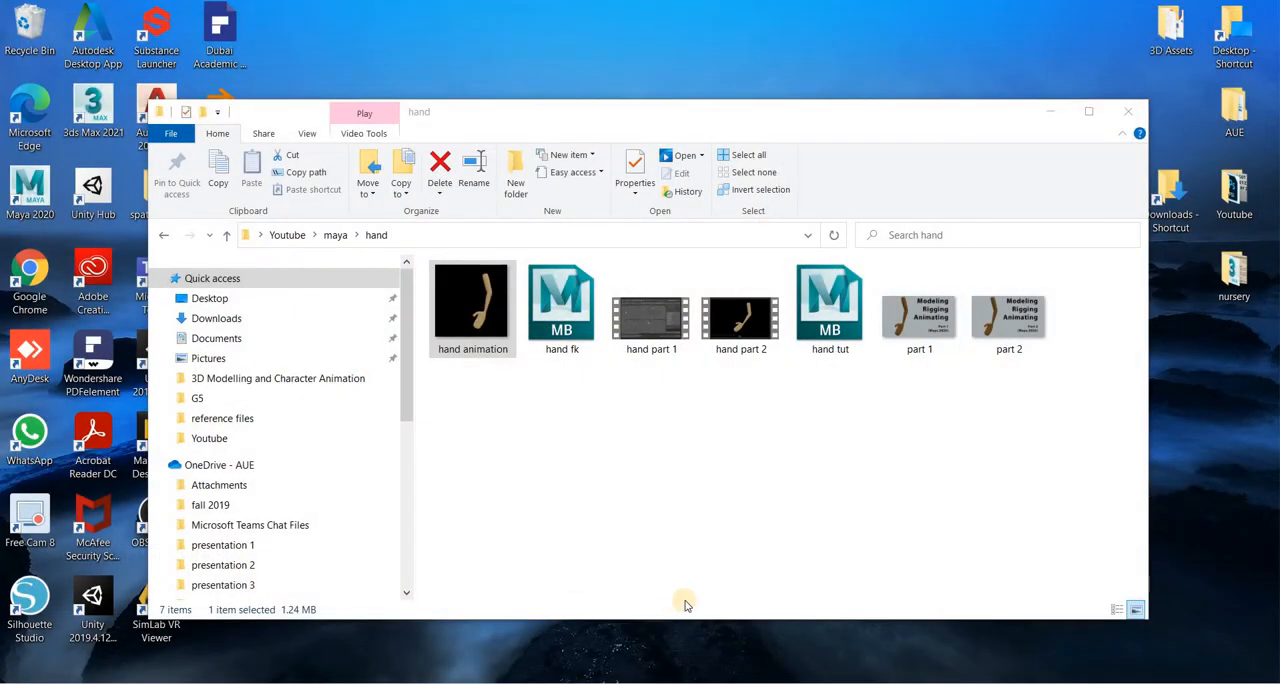
Switch to the hand fk scene in Maya and show the whole arm in a maximized front view.
mouse_move(700, 676)
click(720, 620)
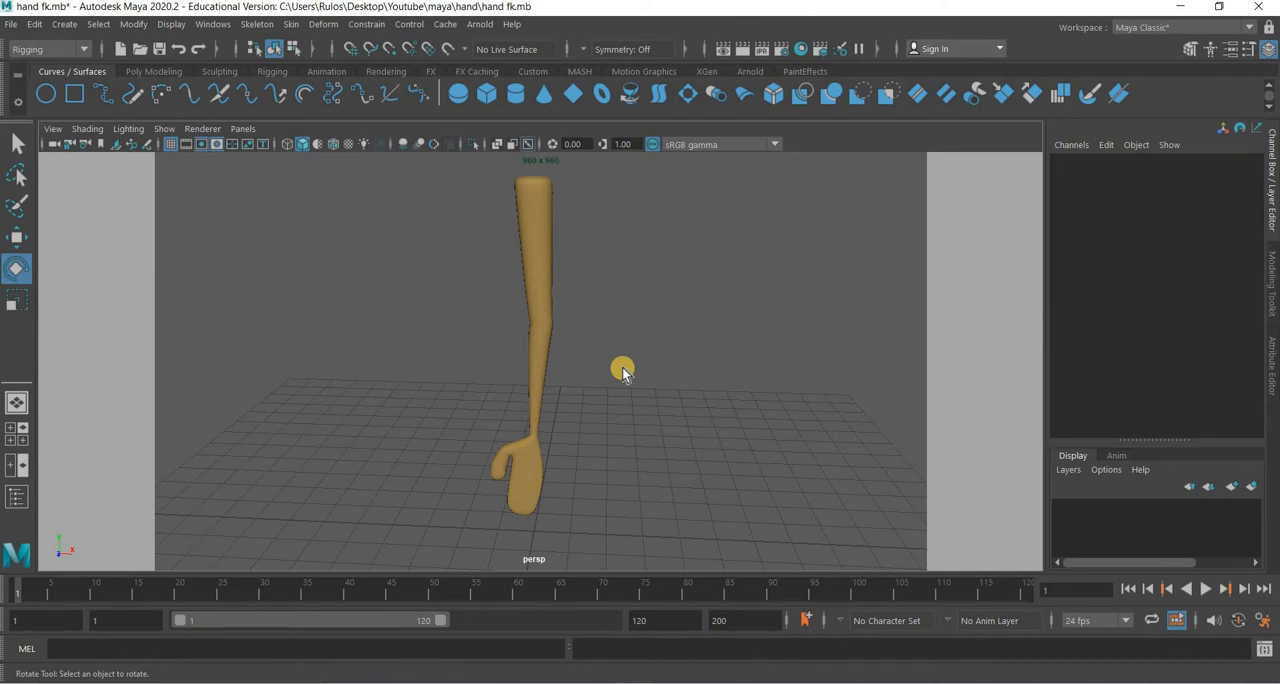
key(space)
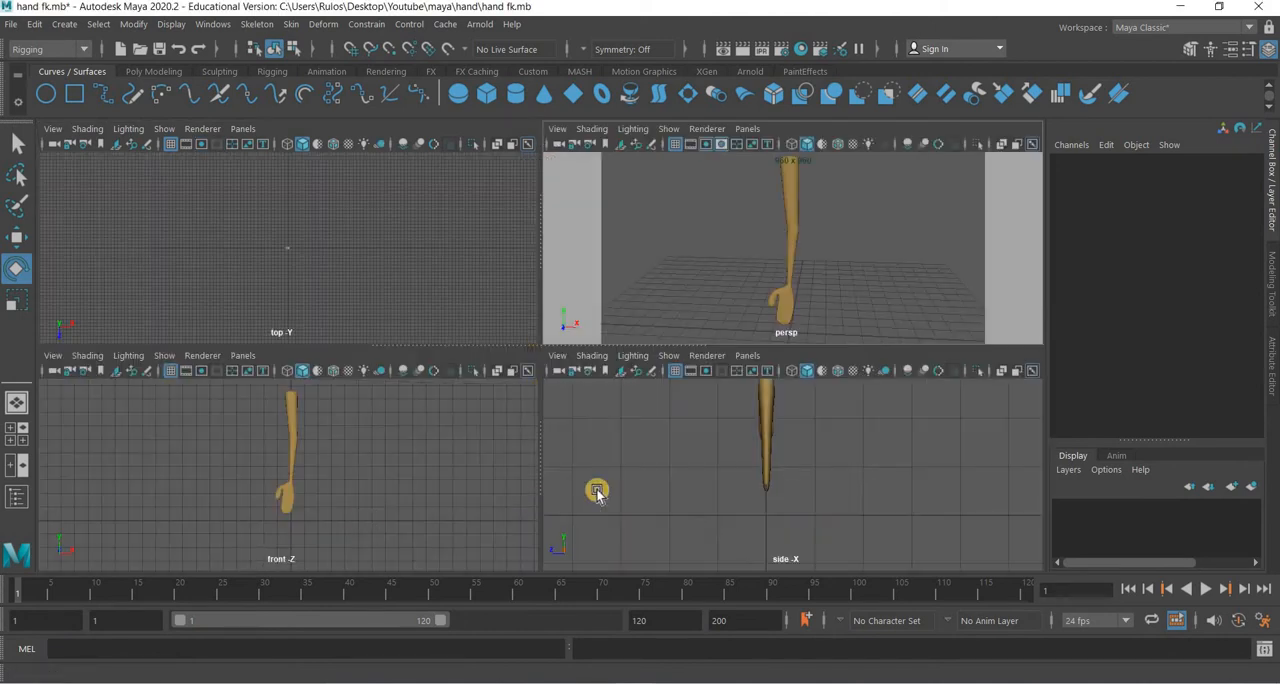
key(space)
scroll(645, 436, up, 3)
scroll(625, 390, down, 2)
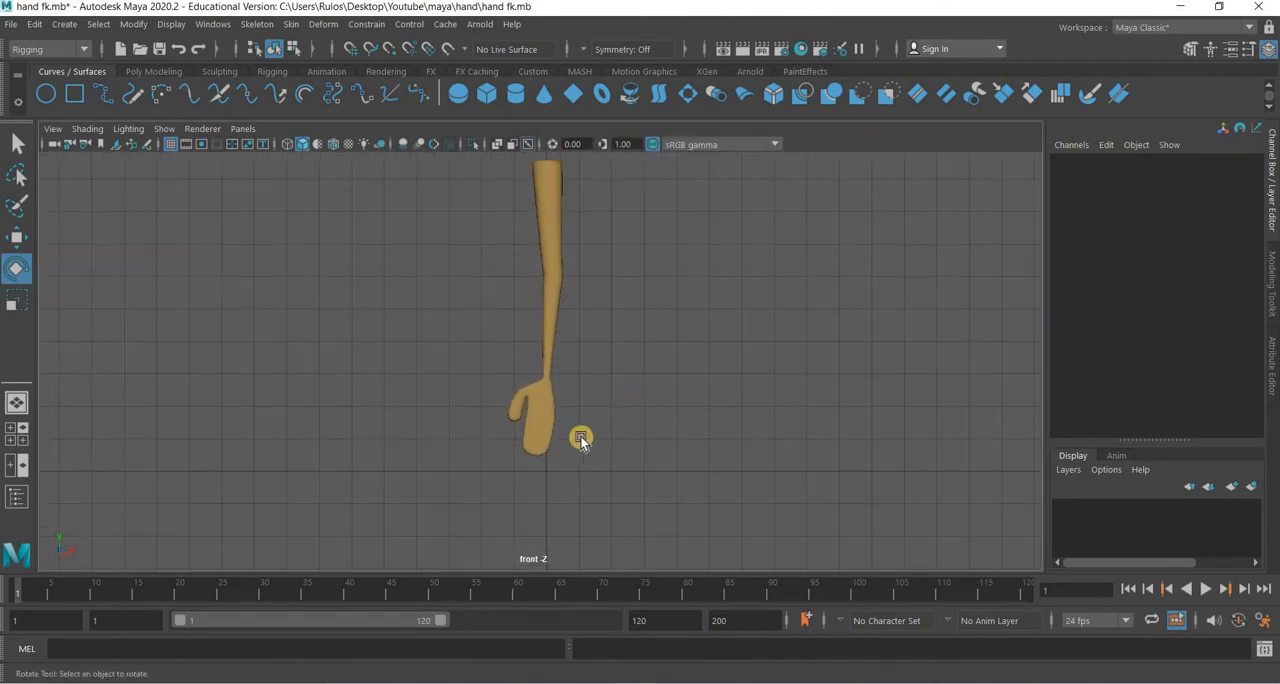
alt+middle_drag(598, 404, 616, 375)
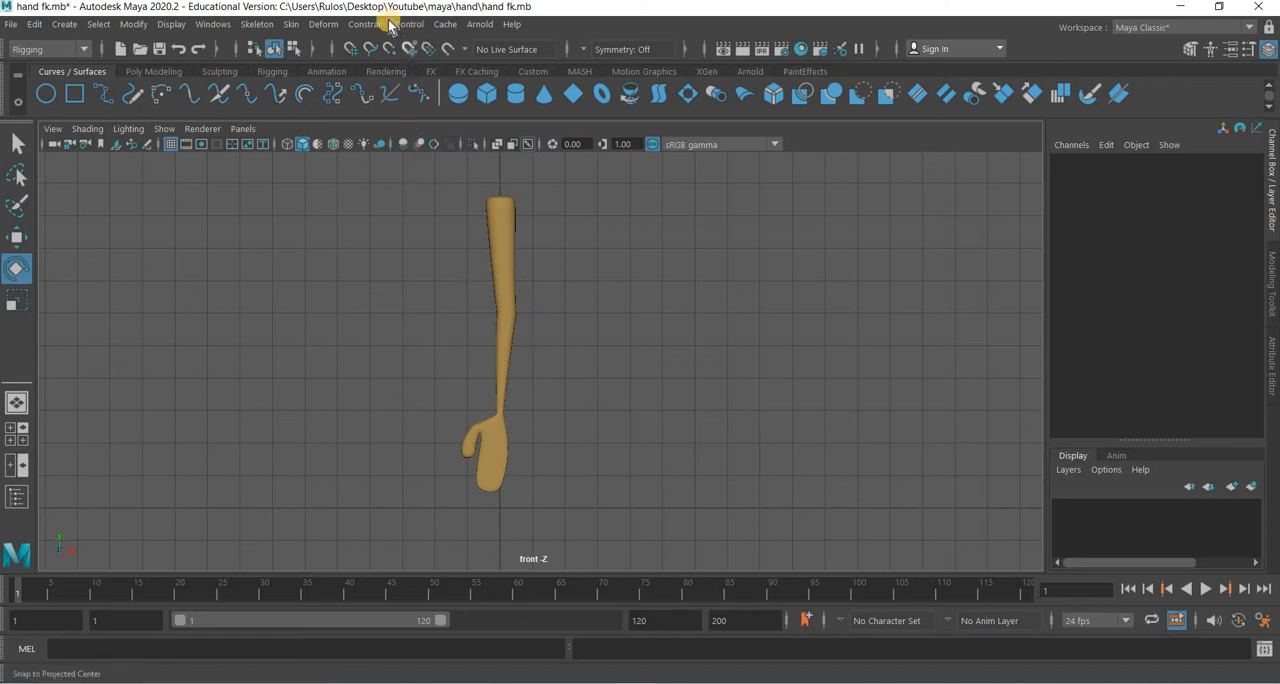
Display the arm mesh as wireframe in the front view.
click(257, 24)
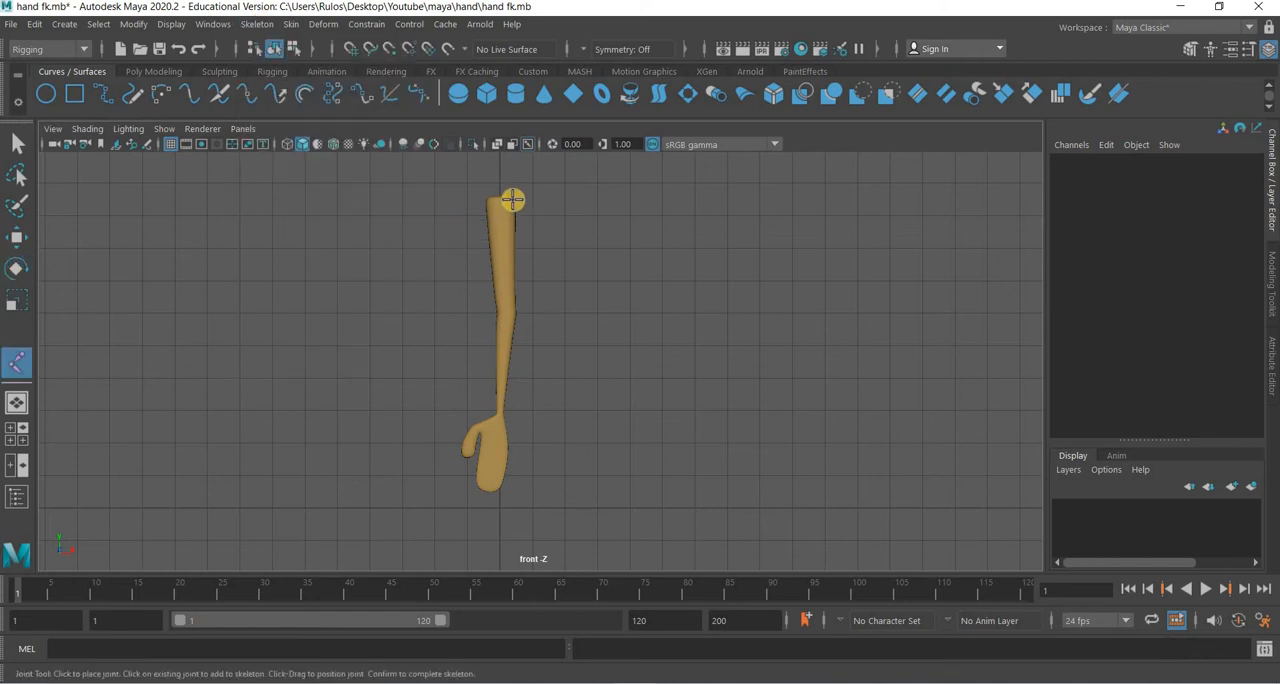
click(90, 129)
key(4)
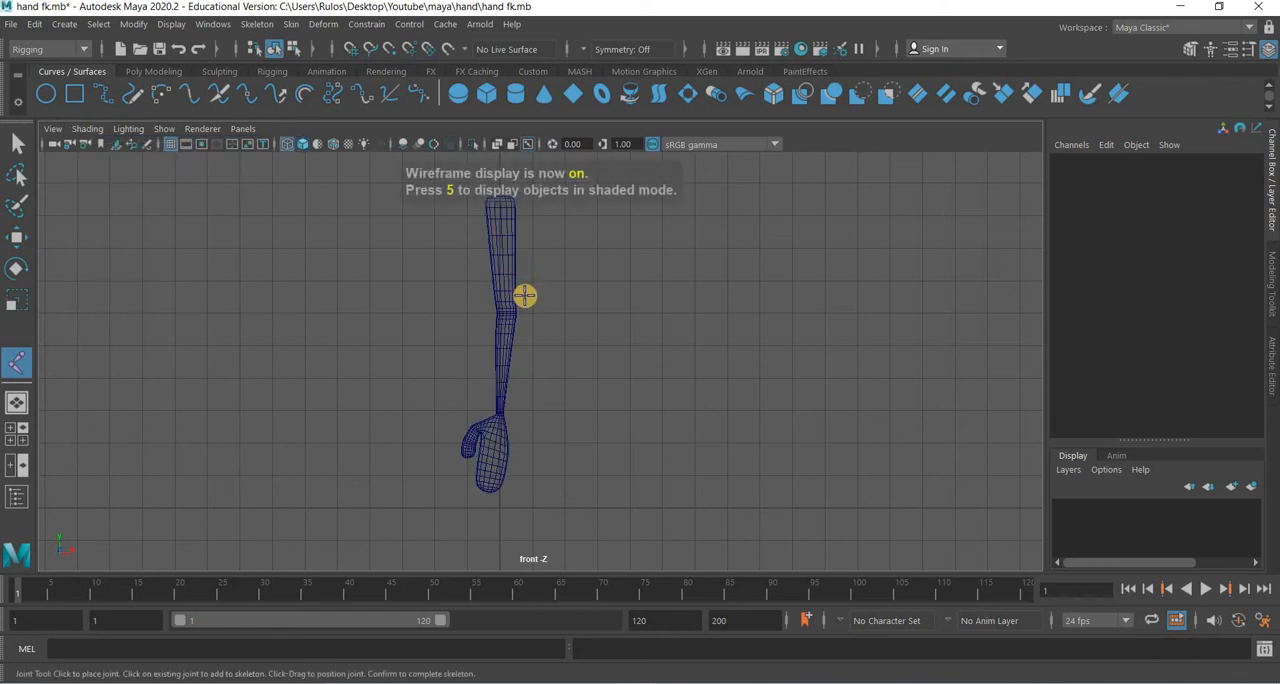
Examine the wireframe edge loops at the arm's elbow, wrist and hand to judge where joints belong.
alt+right_drag(525, 296, 583, 299)
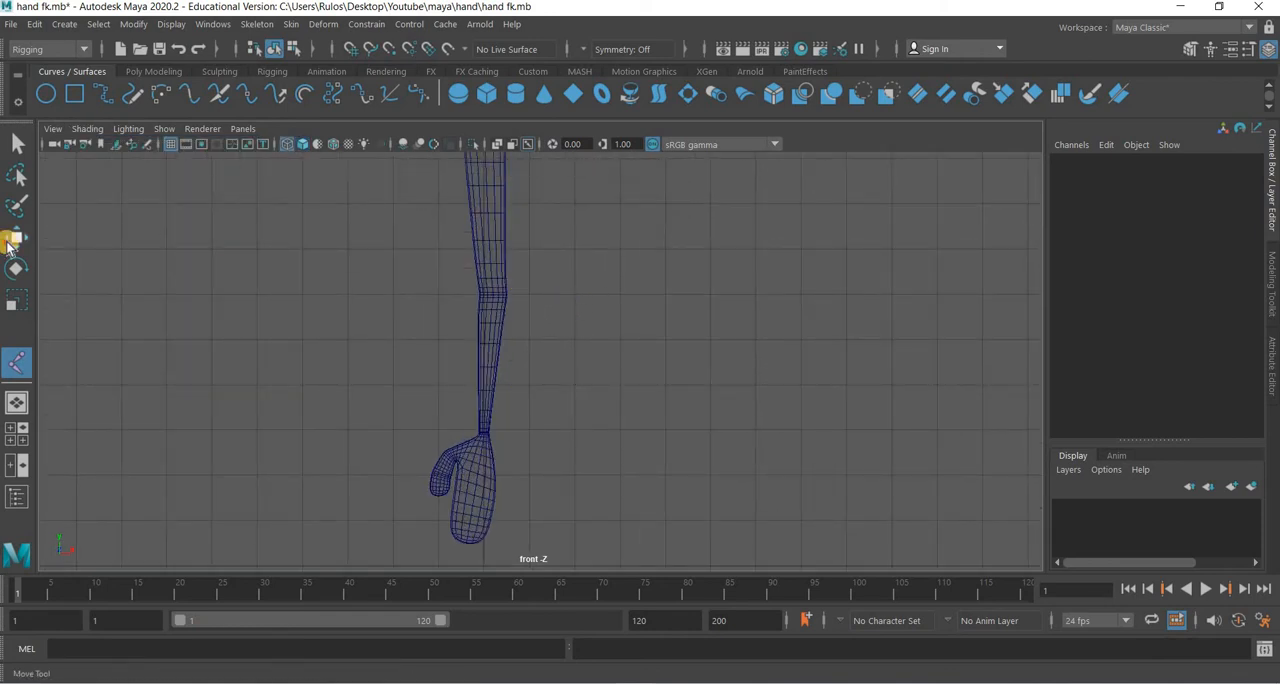
key(w)
alt+right_drag(466, 296, 466, 422)
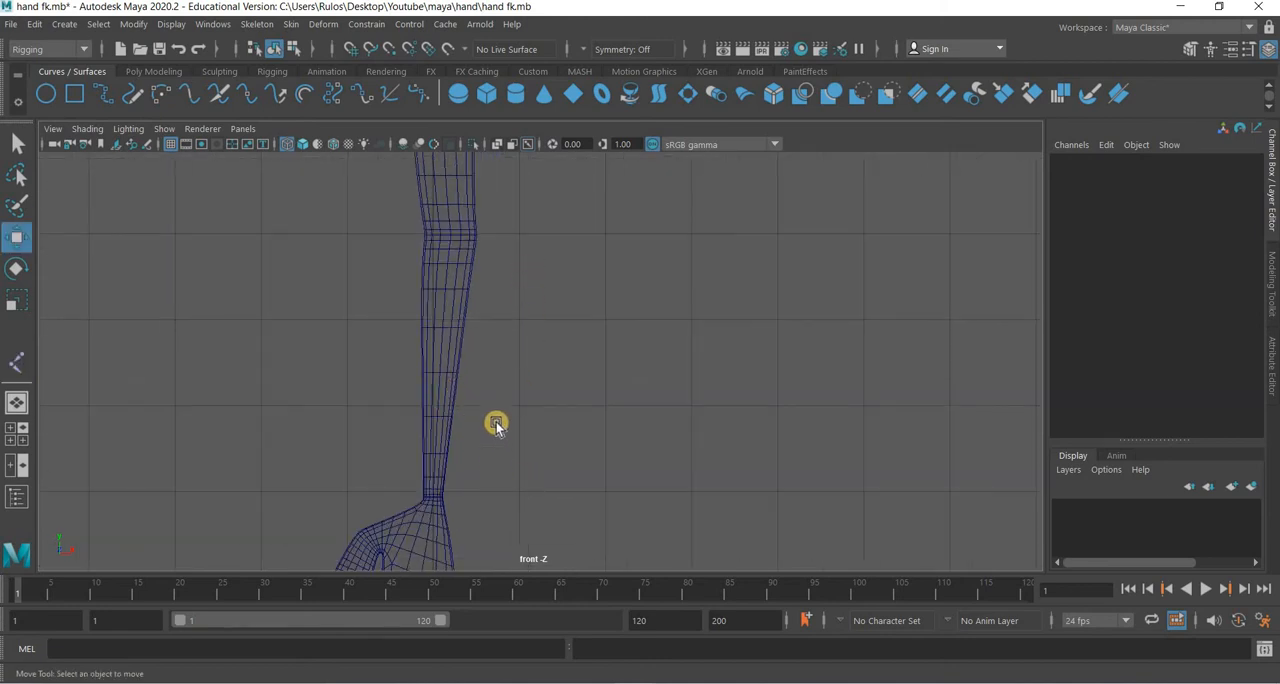
alt+middle_drag(496, 542, 502, 288)
drag(395, 513, 460, 471)
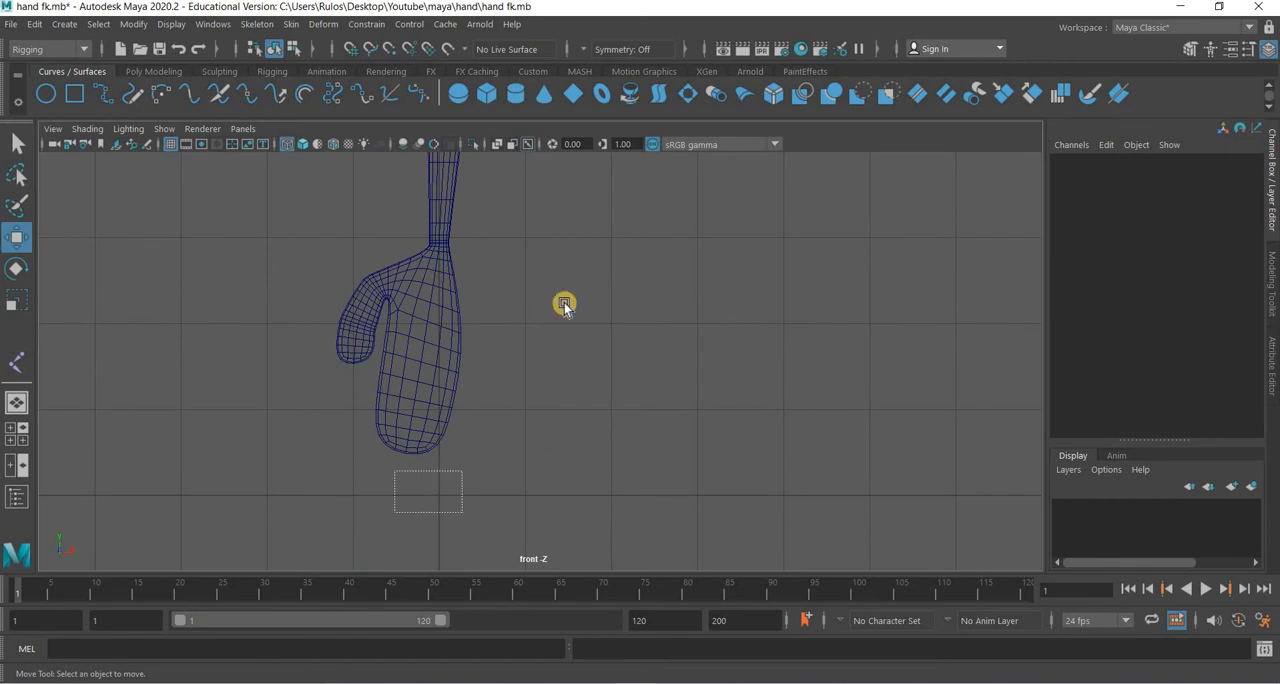
alt+middle_drag(555, 254, 545, 446)
alt+right_drag(545, 446, 424, 261)
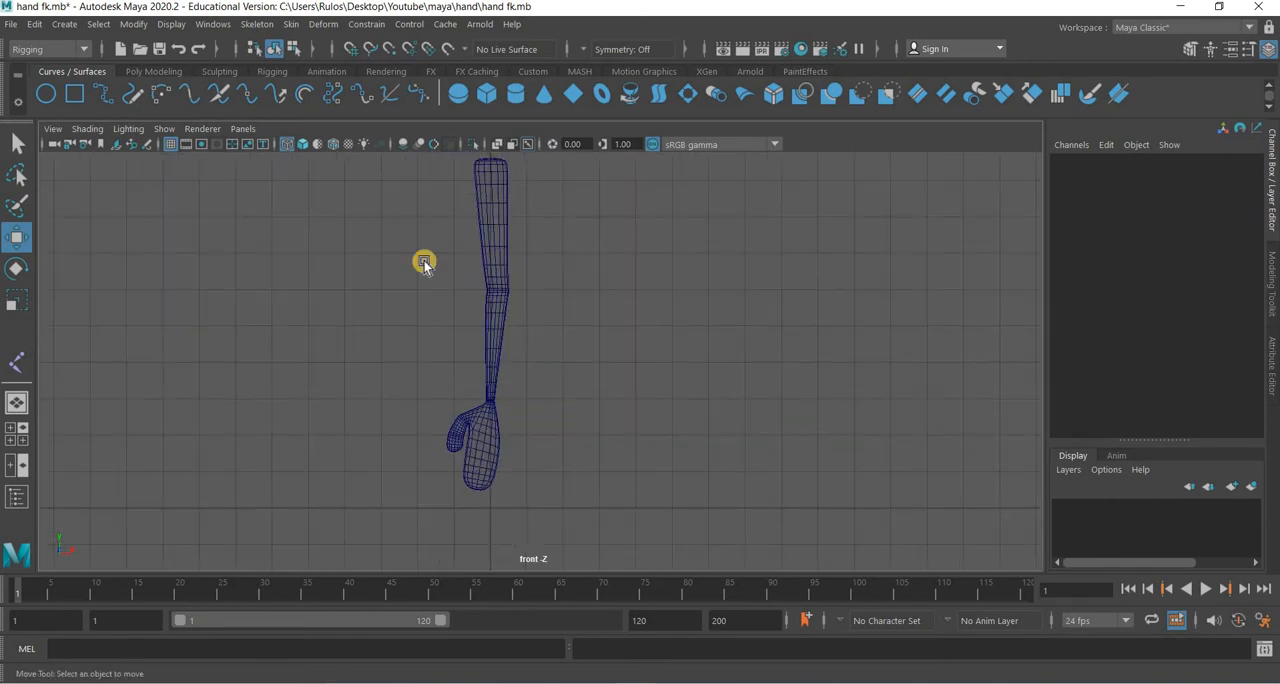
alt+middle_drag(424, 261, 398, 321)
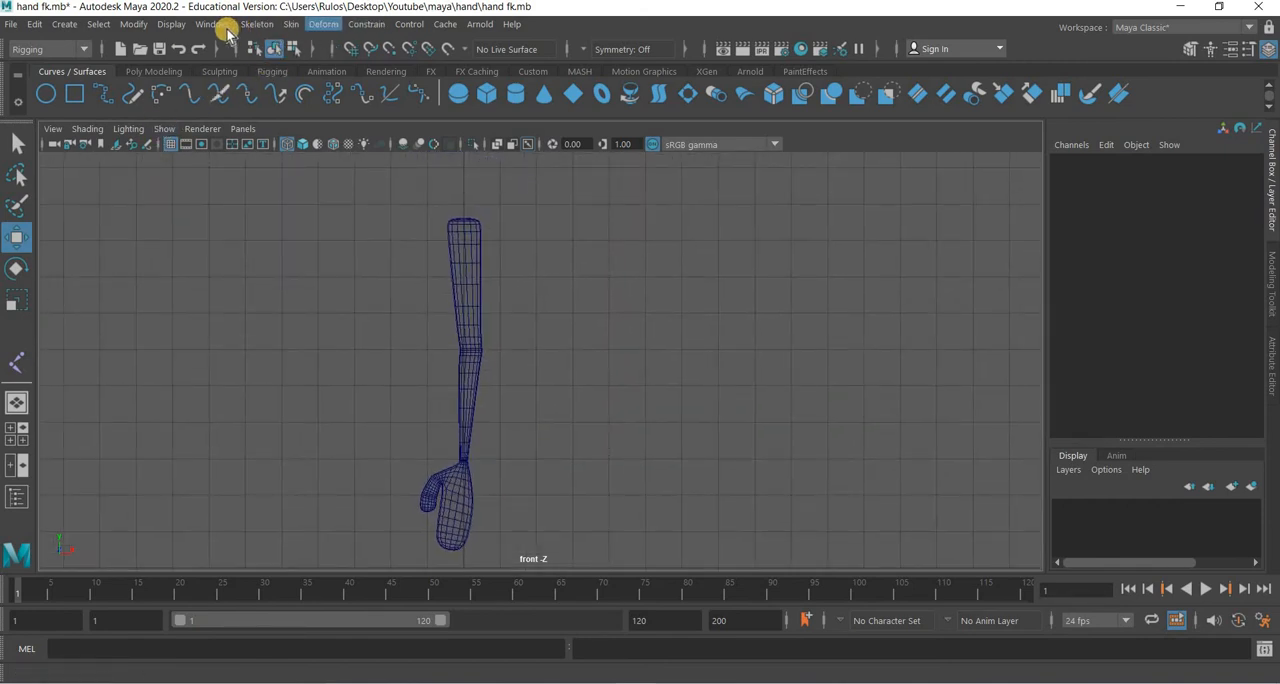
Create a five-joint chain with the Joint tool from the top of the arm through elbow, wrist and mid-hand to the fingertips.
click(268, 28)
click(283, 66)
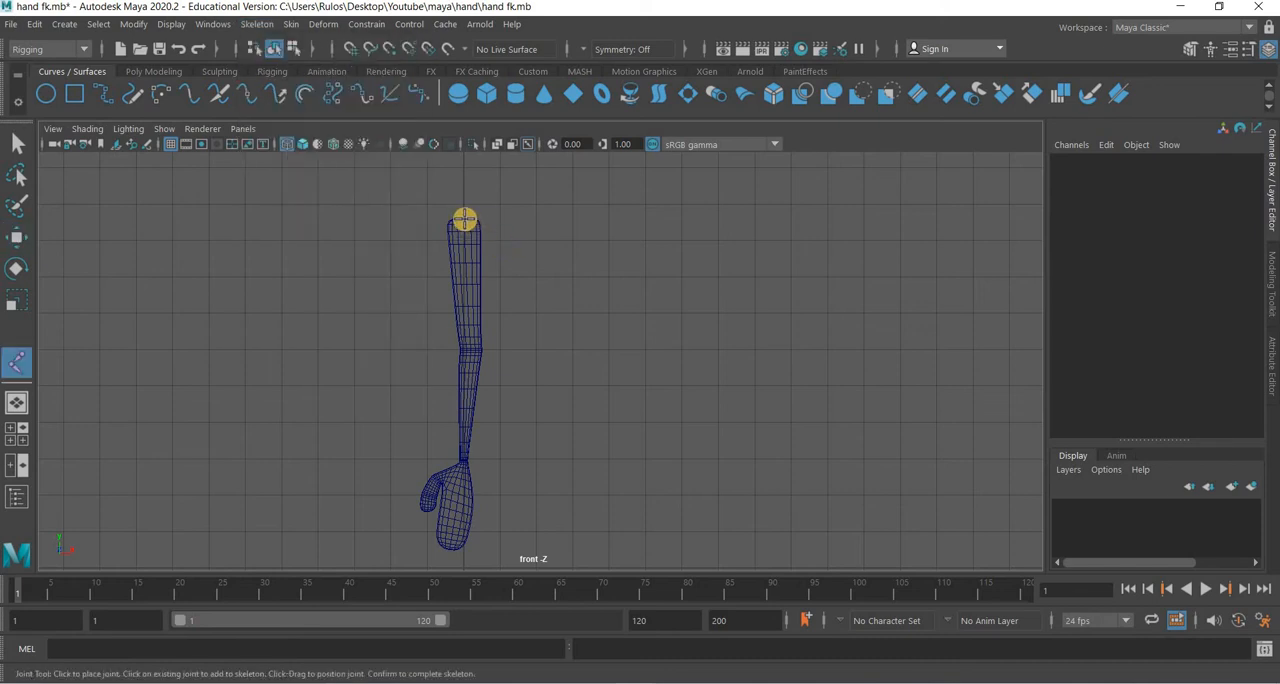
click(470, 344)
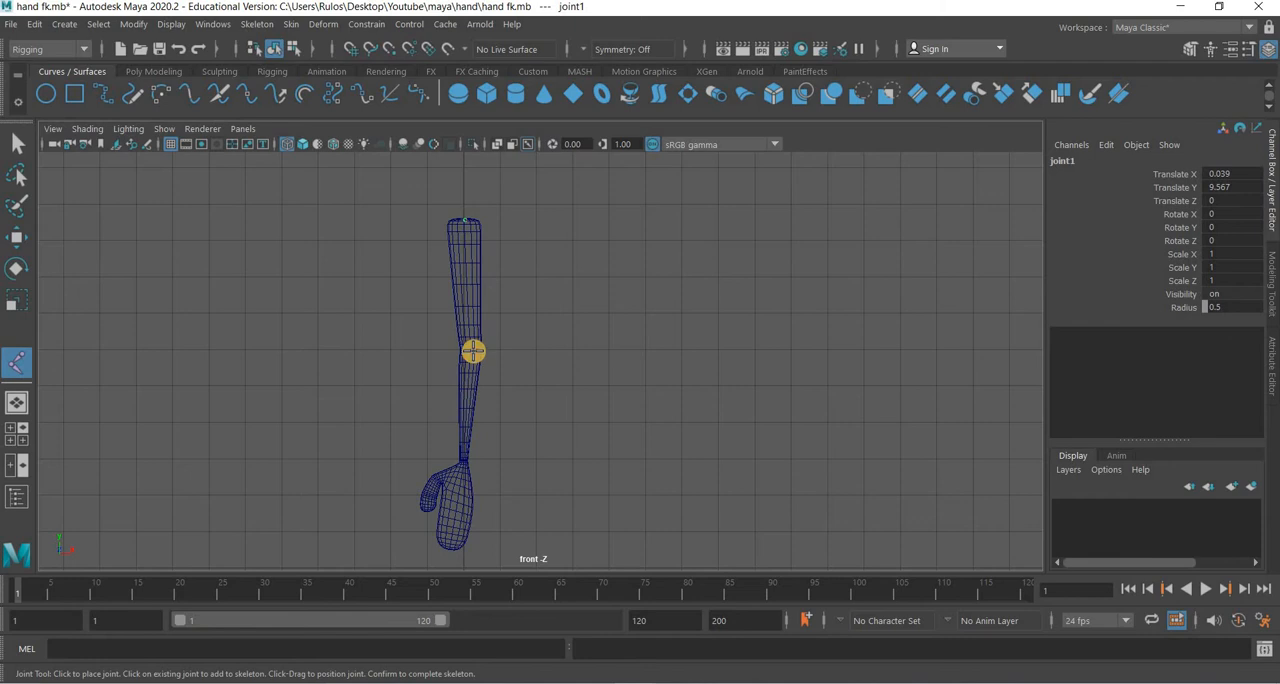
click(464, 443)
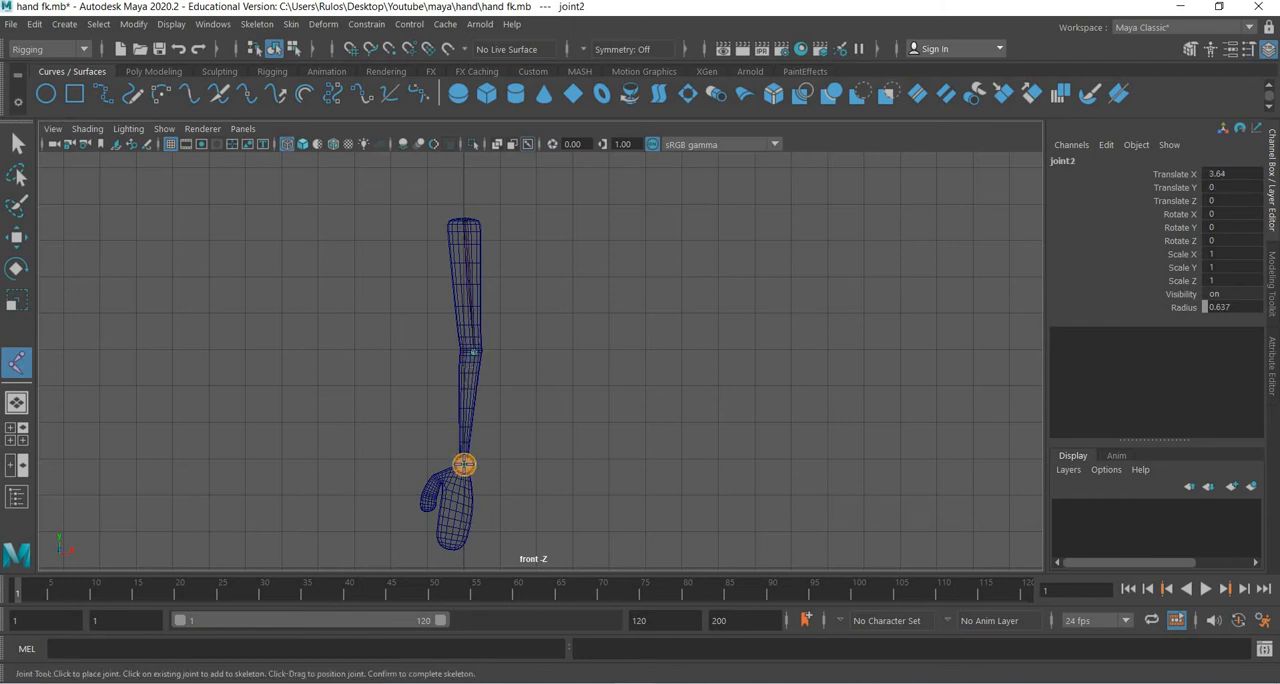
click(445, 551)
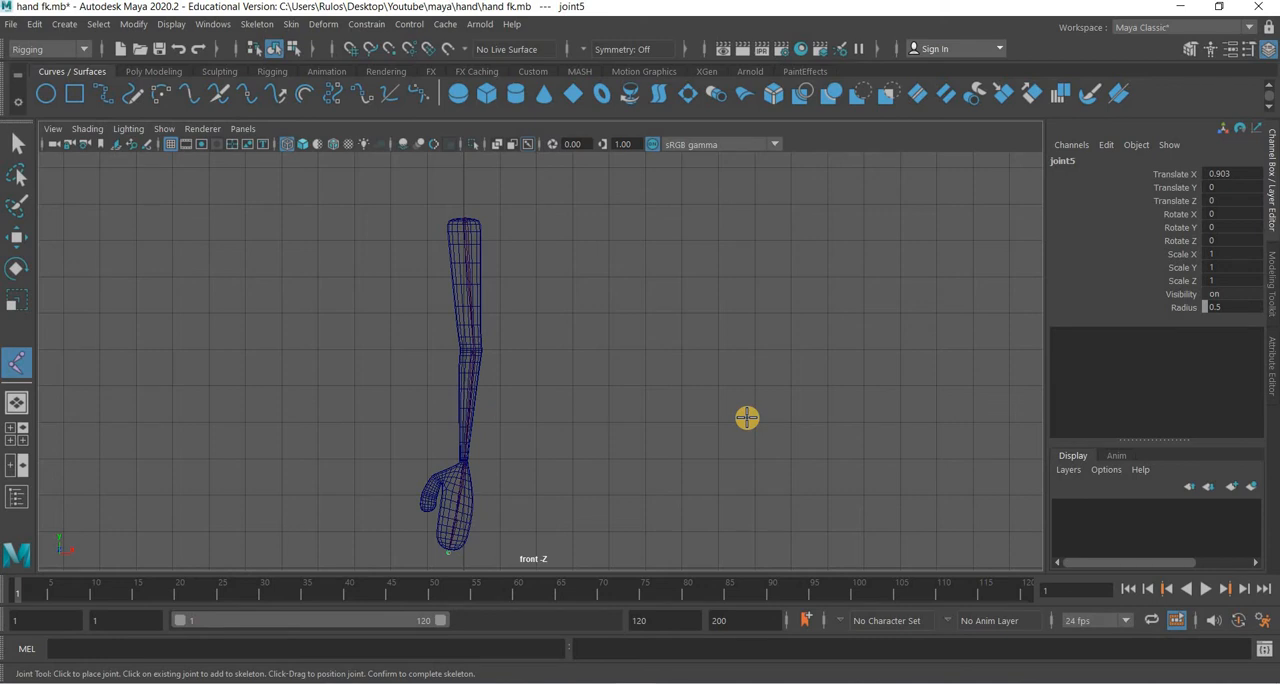
key(Return)
key(w)
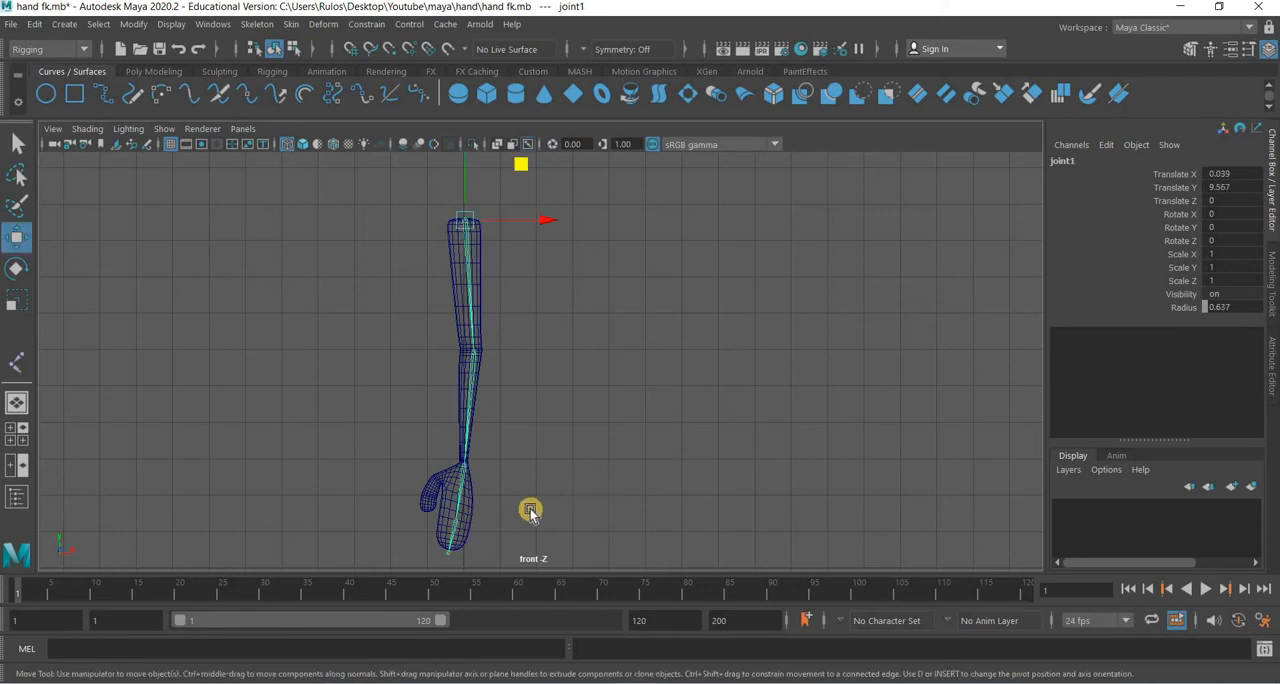
Branch a thumb chain off the wrist joint, placing joints at the thumb's base, middle and tip.
click(466, 472)
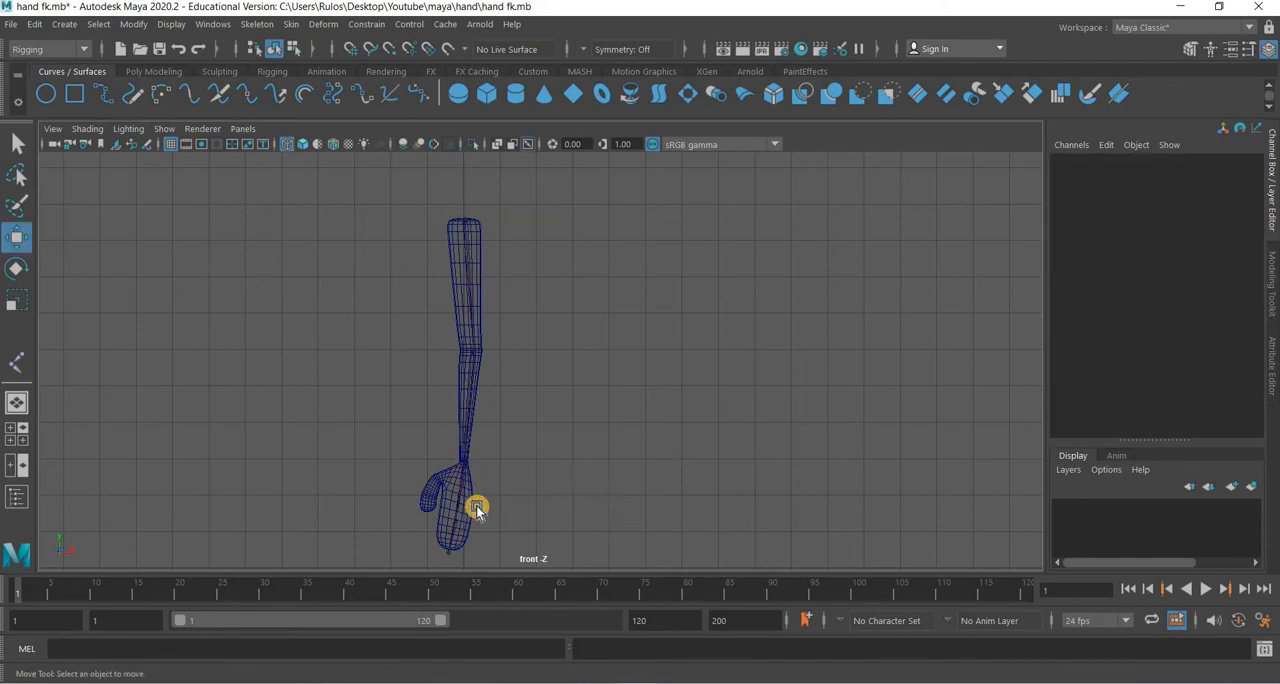
click(476, 507)
click(257, 25)
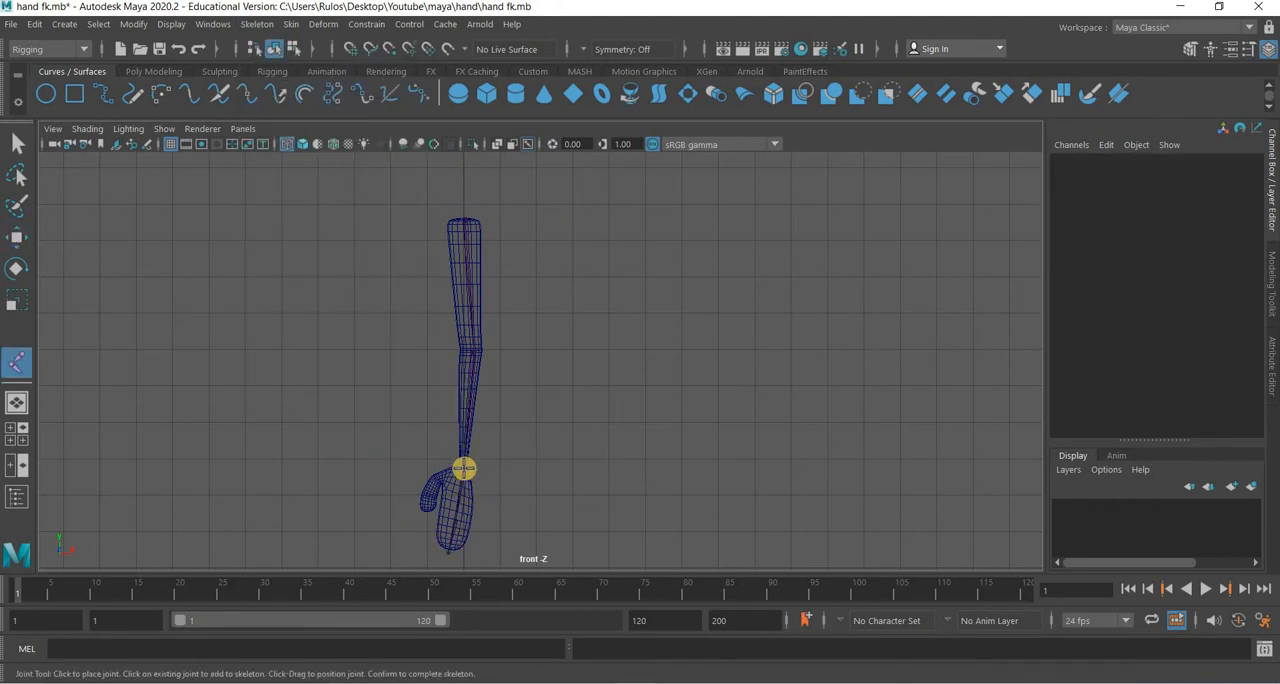
scroll(523, 370, up, 3)
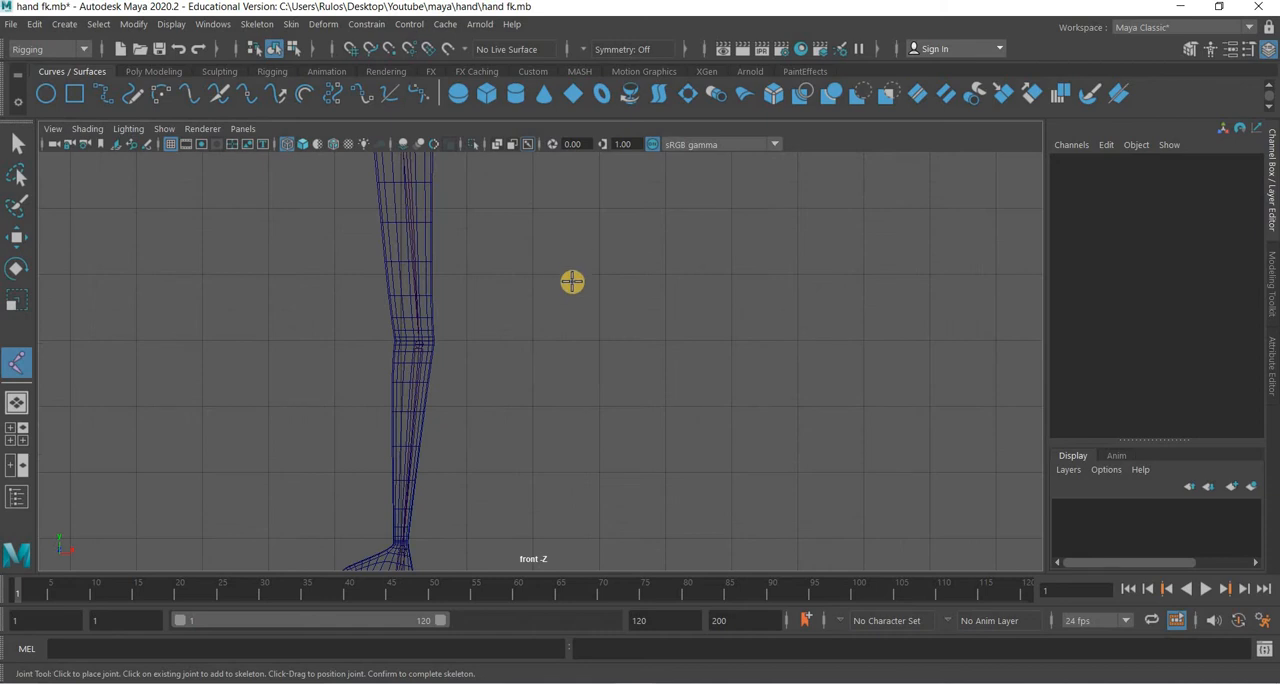
alt+middle_drag(430, 532, 572, 200)
scroll(612, 300, up, 3)
key(Return)
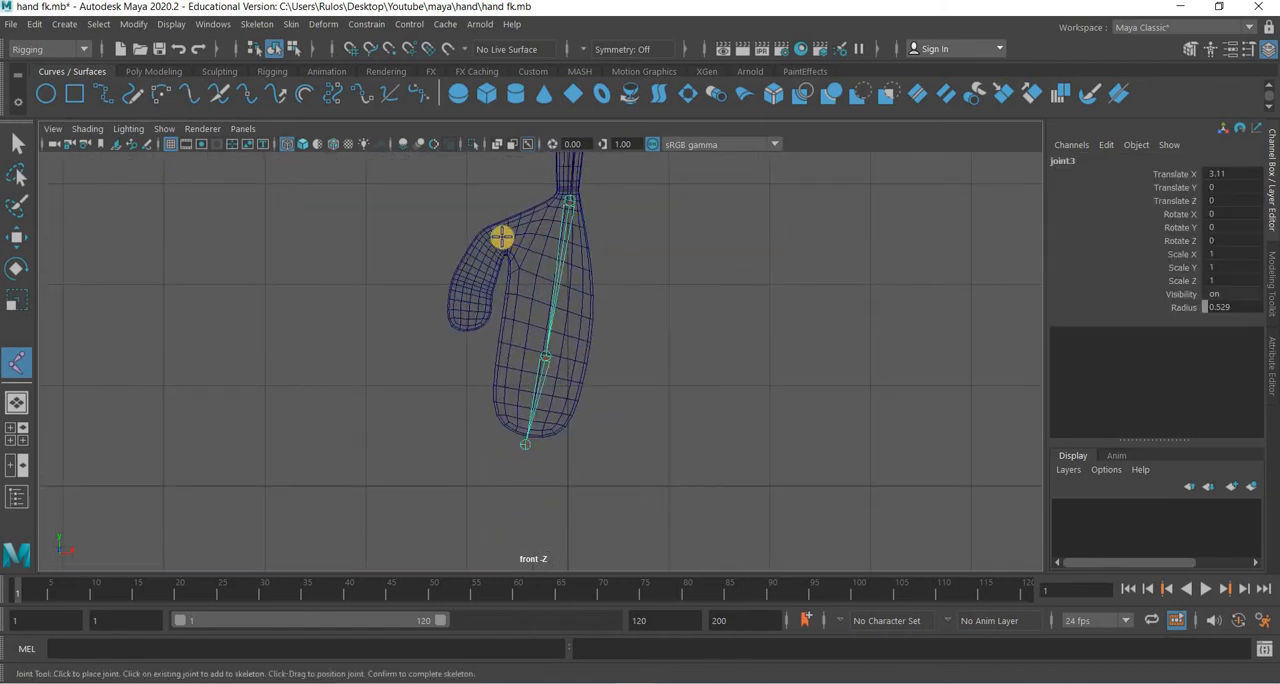
click(494, 238)
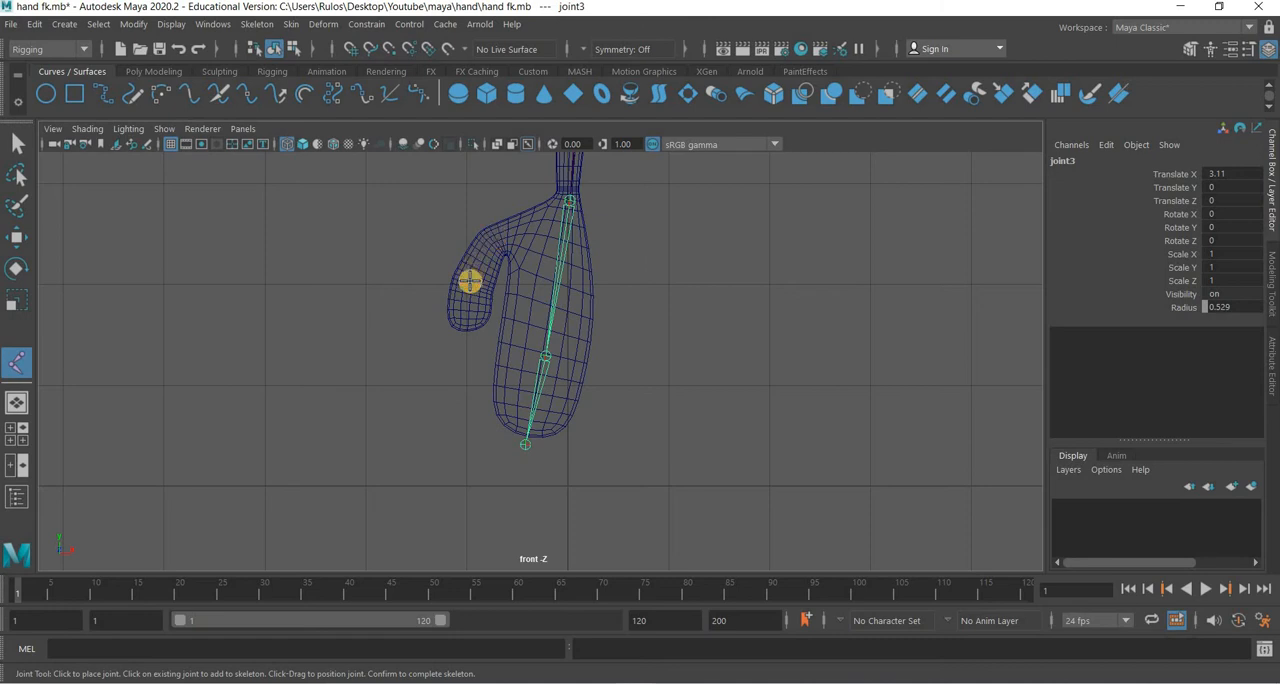
click(464, 282)
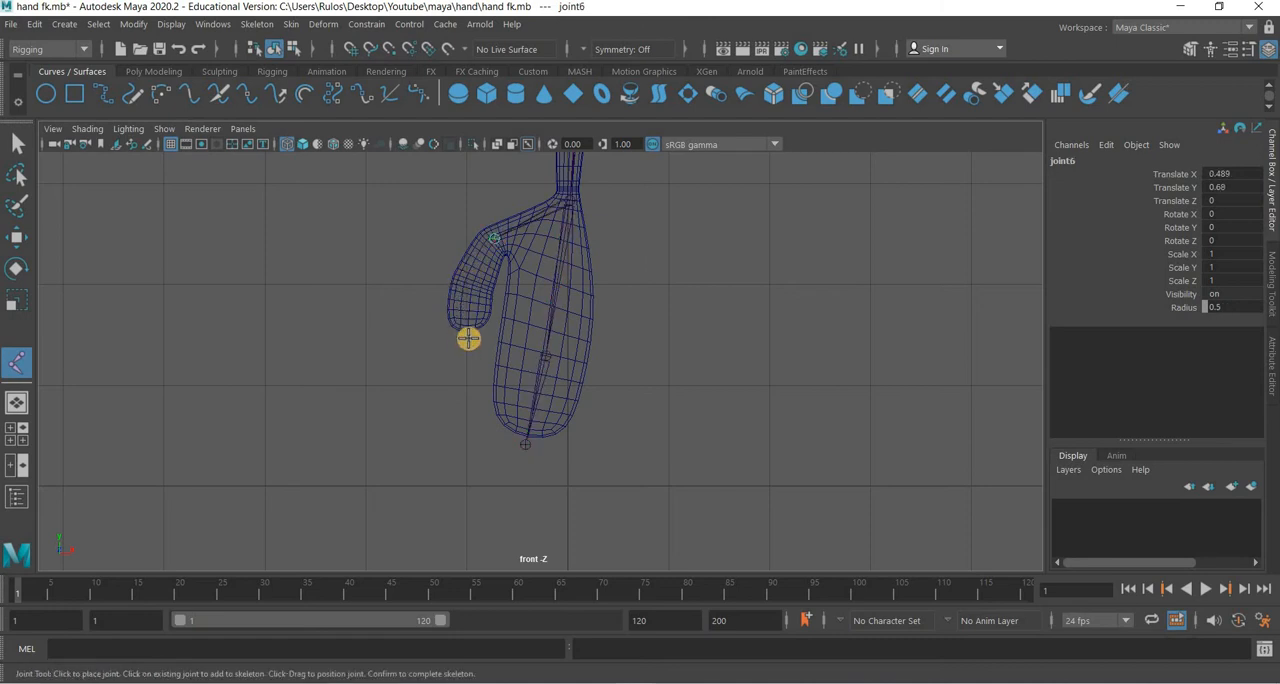
click(467, 321)
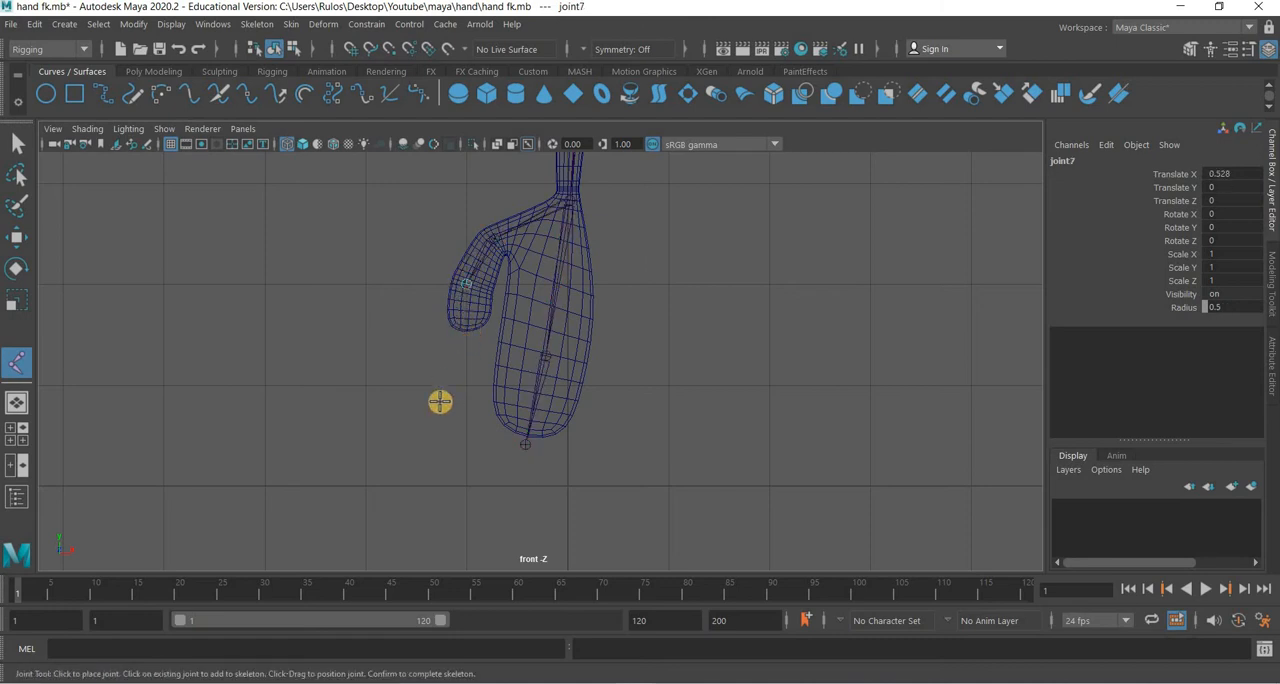
click(468, 330)
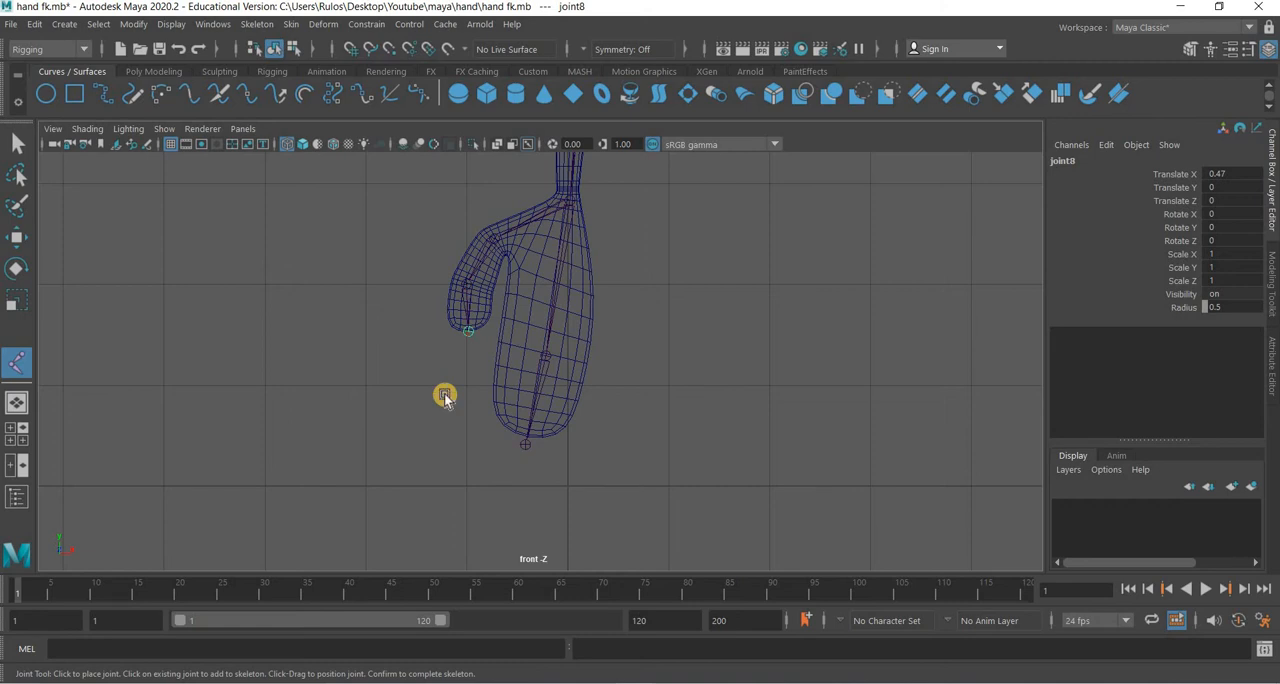
key(Return)
Inspect the wrist and mid-hand joints with the Rotate tool, undoing any trial change.
click(16, 268)
click(569, 202)
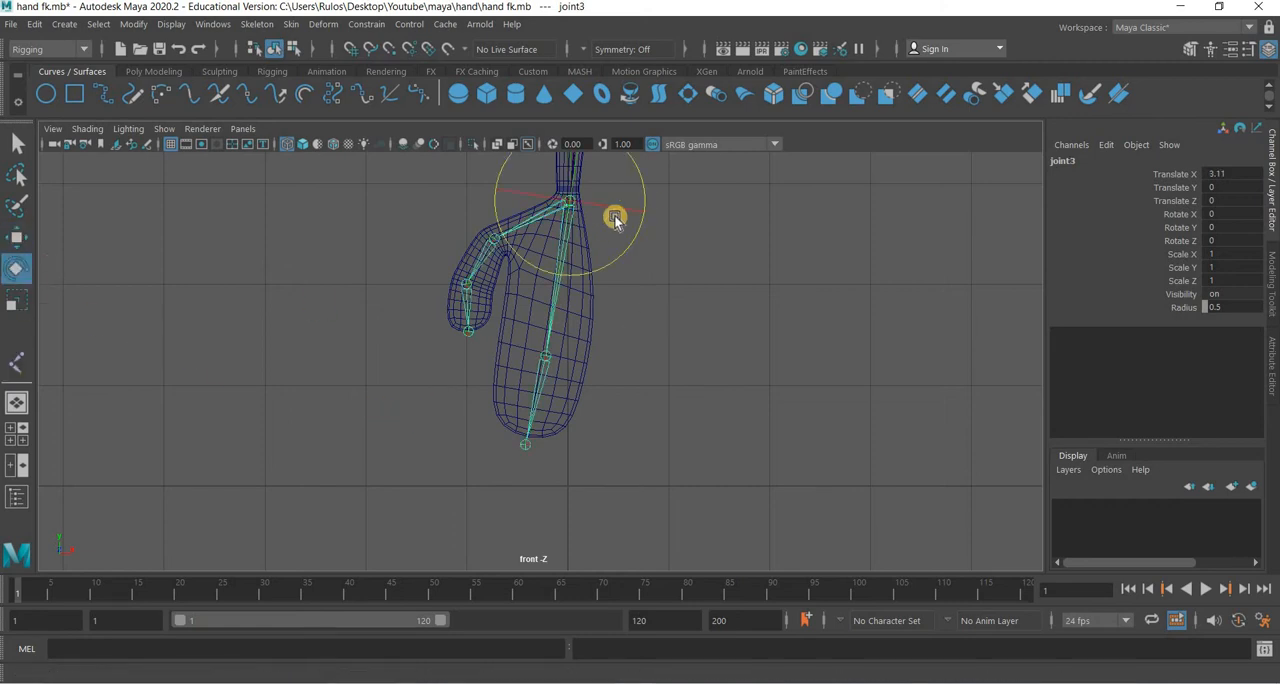
scroll(610, 242, down, 4)
drag(610, 245, 766, 383)
click(540, 388)
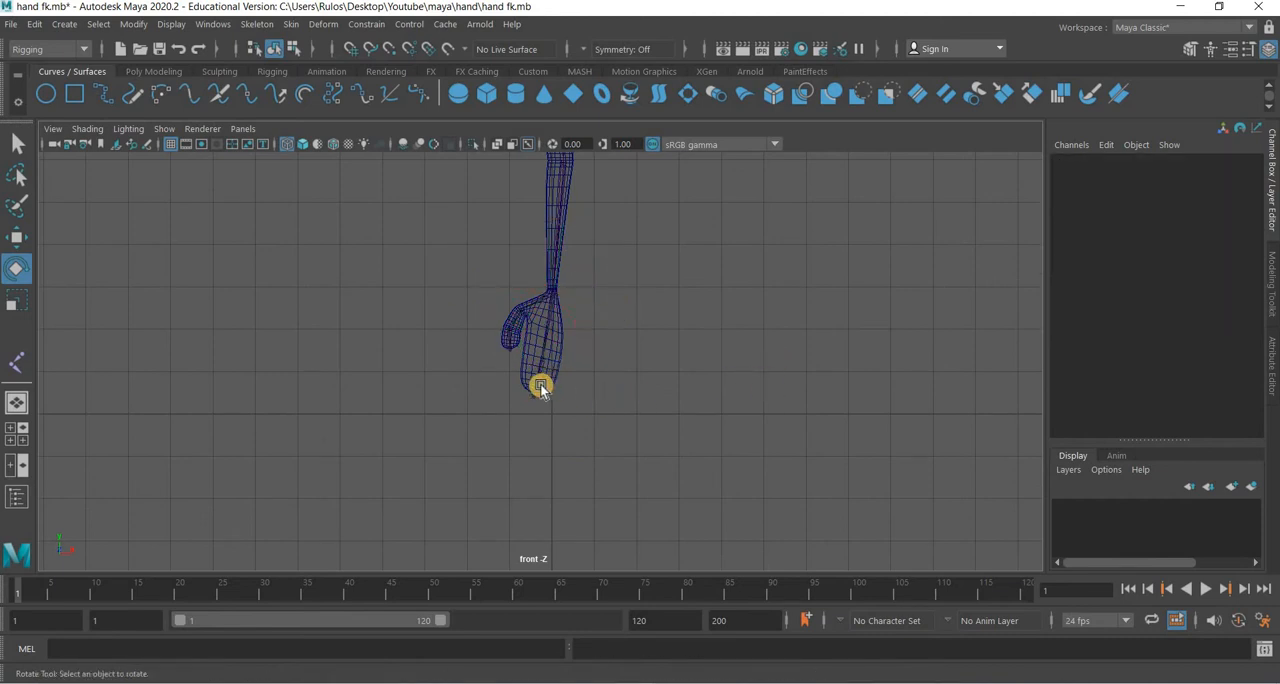
click(537, 328)
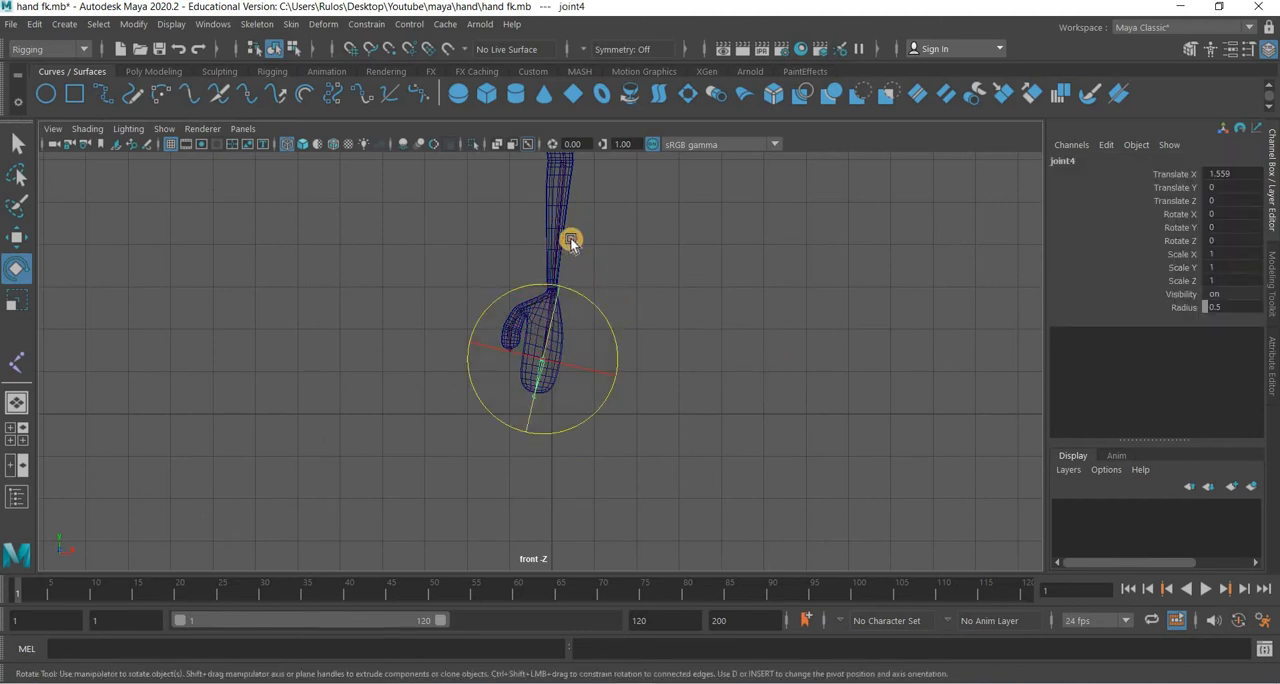
drag(541, 366, 671, 407)
key(ctrl+z)
alt+middle_drag(666, 423, 662, 430)
scroll(617, 314, up, 3)
alt+middle_drag(531, 360, 528, 395)
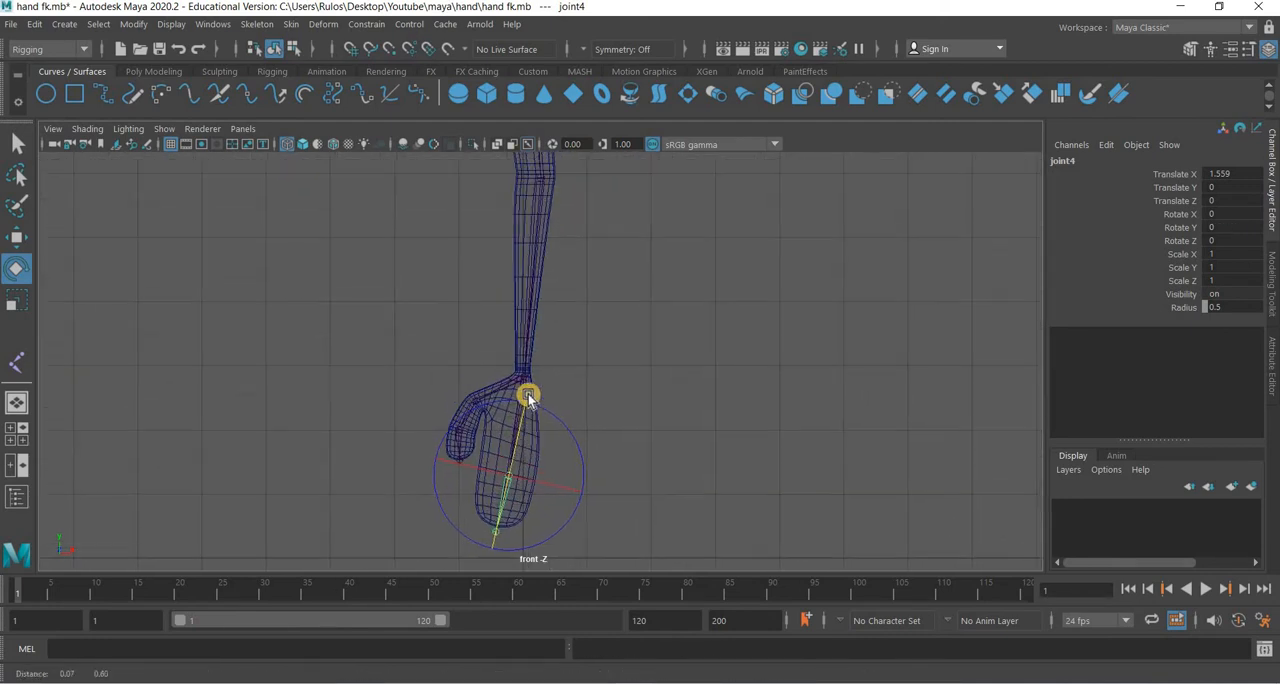
scroll(524, 396, up, 2)
Step the selection through the joint hierarchy between elbow and wrist, ending on the root joint at the top of the arm.
click(517, 444)
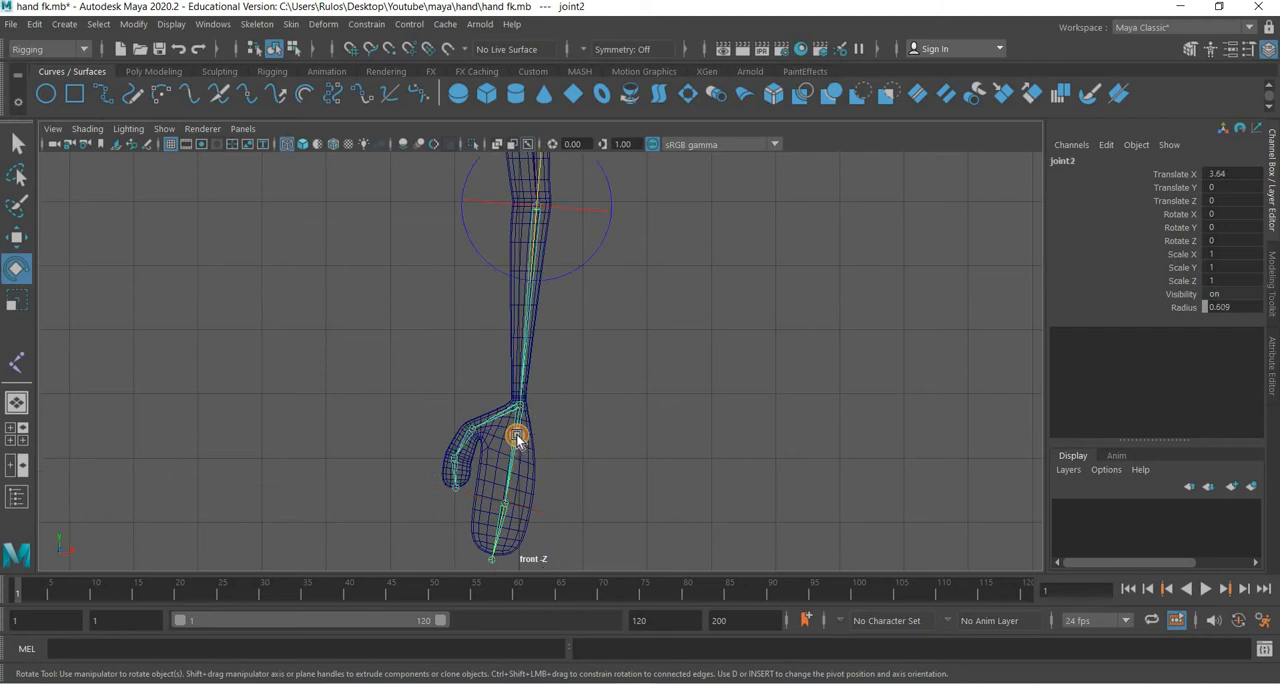
key(Down)
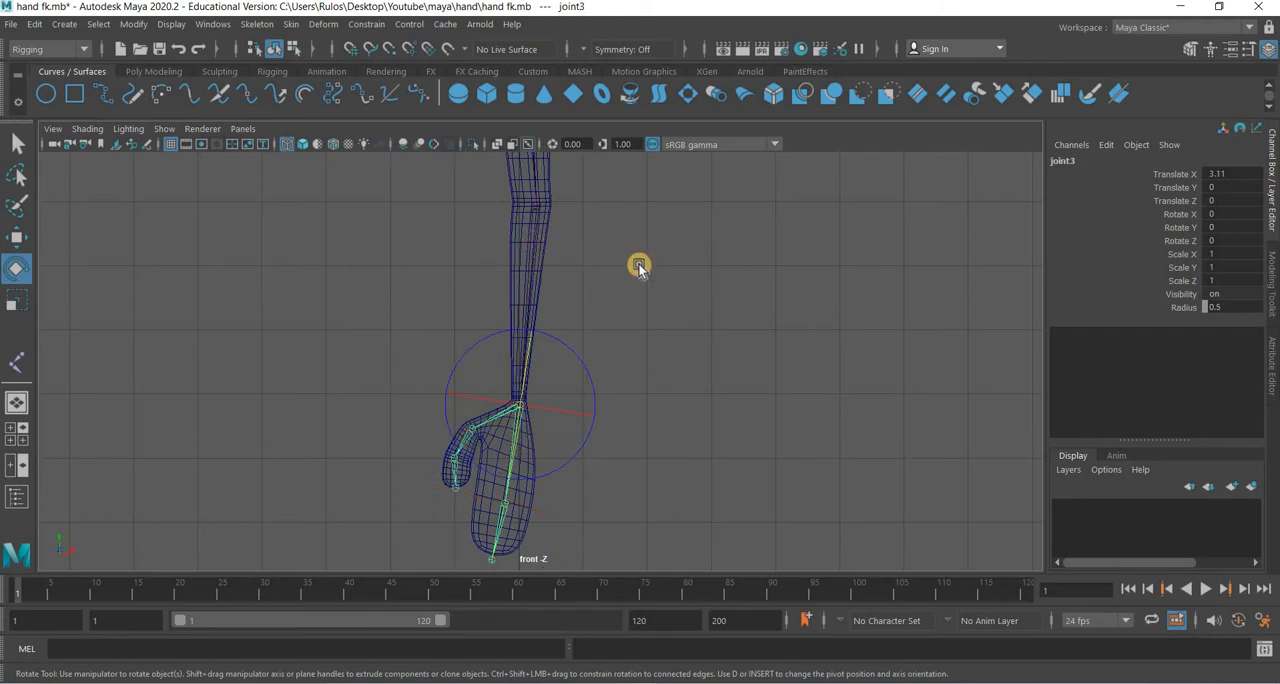
key(Up)
scroll(457, 229, up, 3)
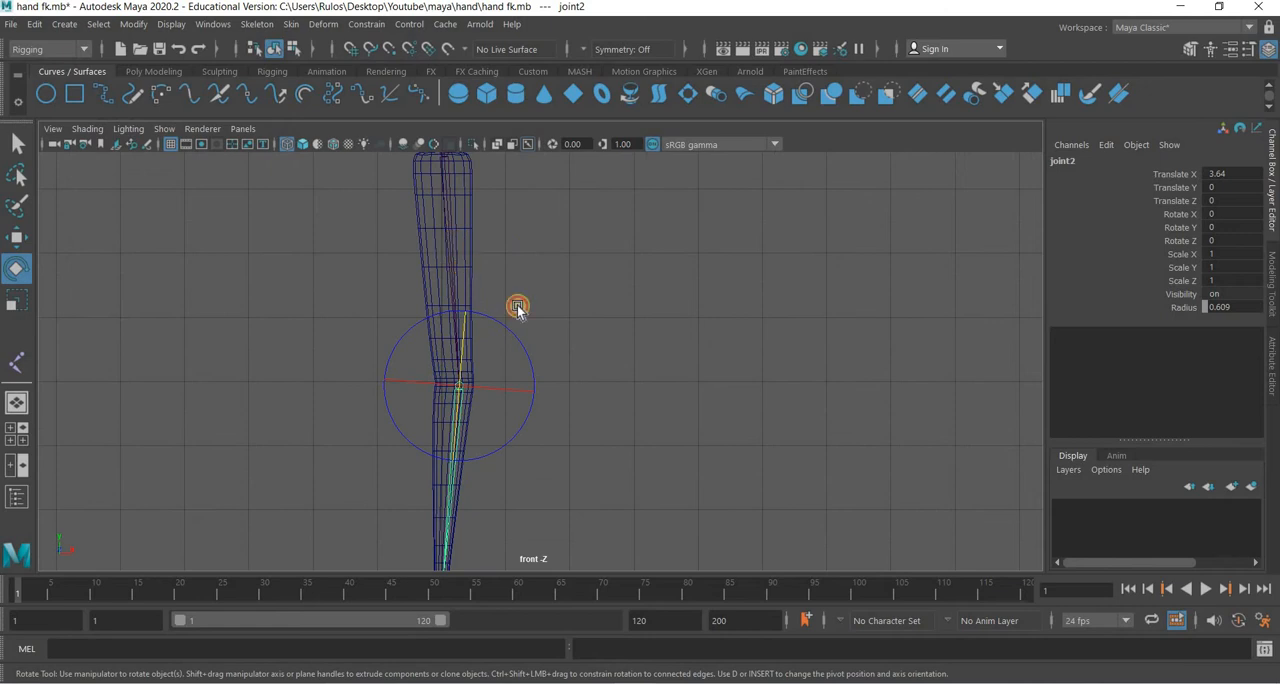
key(Up)
scroll(583, 453, down, 3)
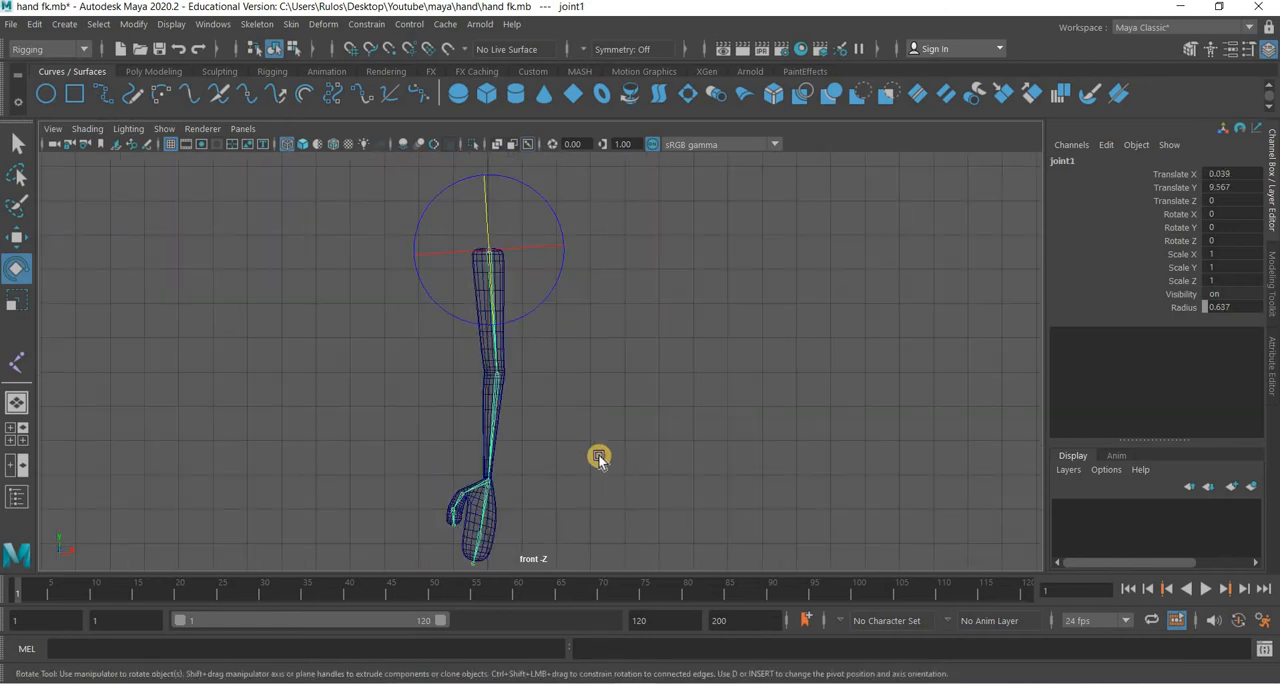
Clear the joint chain selection and save the scene.
click(496, 315)
click(496, 315)
click(528, 520)
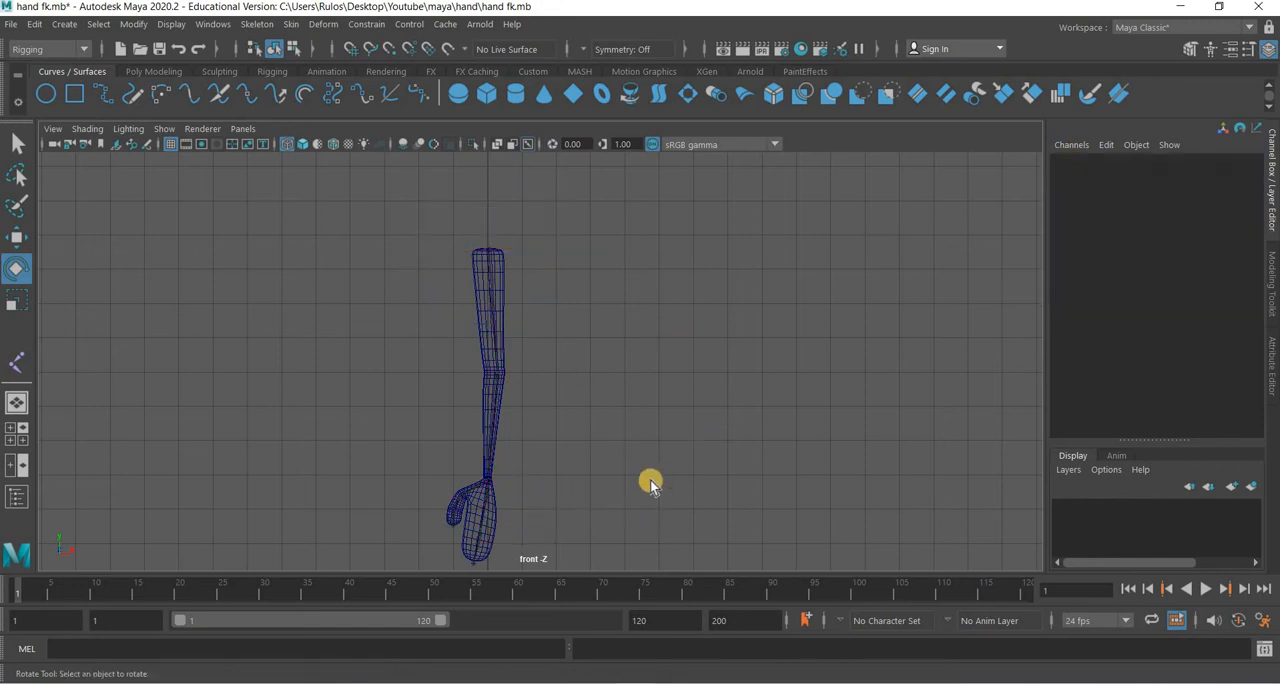
Examine how the joints sit inside the arm mesh in the top, side and perspective views.
key(space)
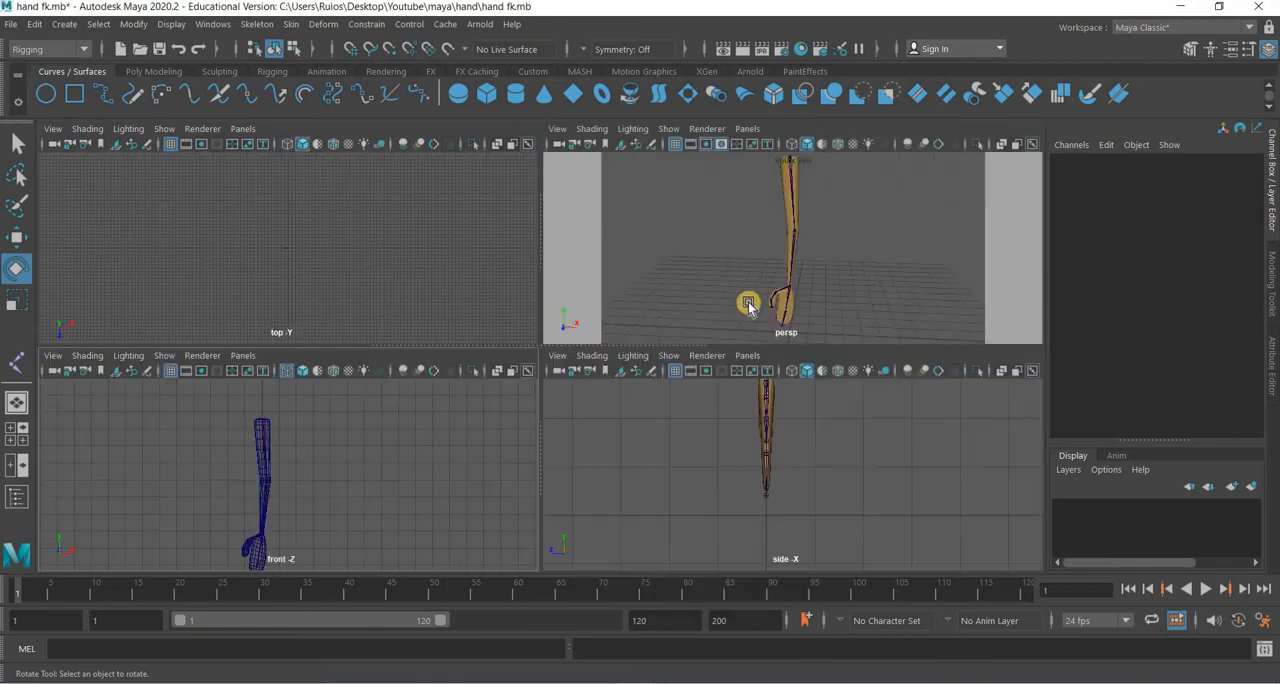
key(f)
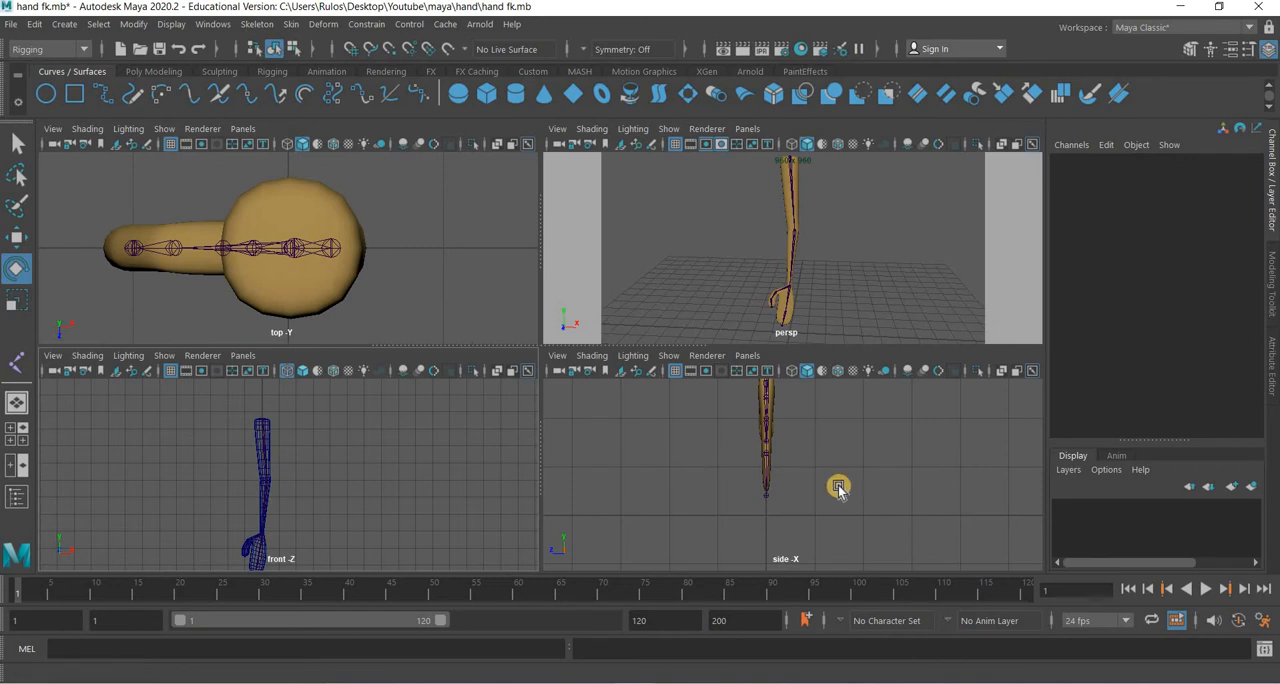
alt+middle_drag(855, 482, 858, 588)
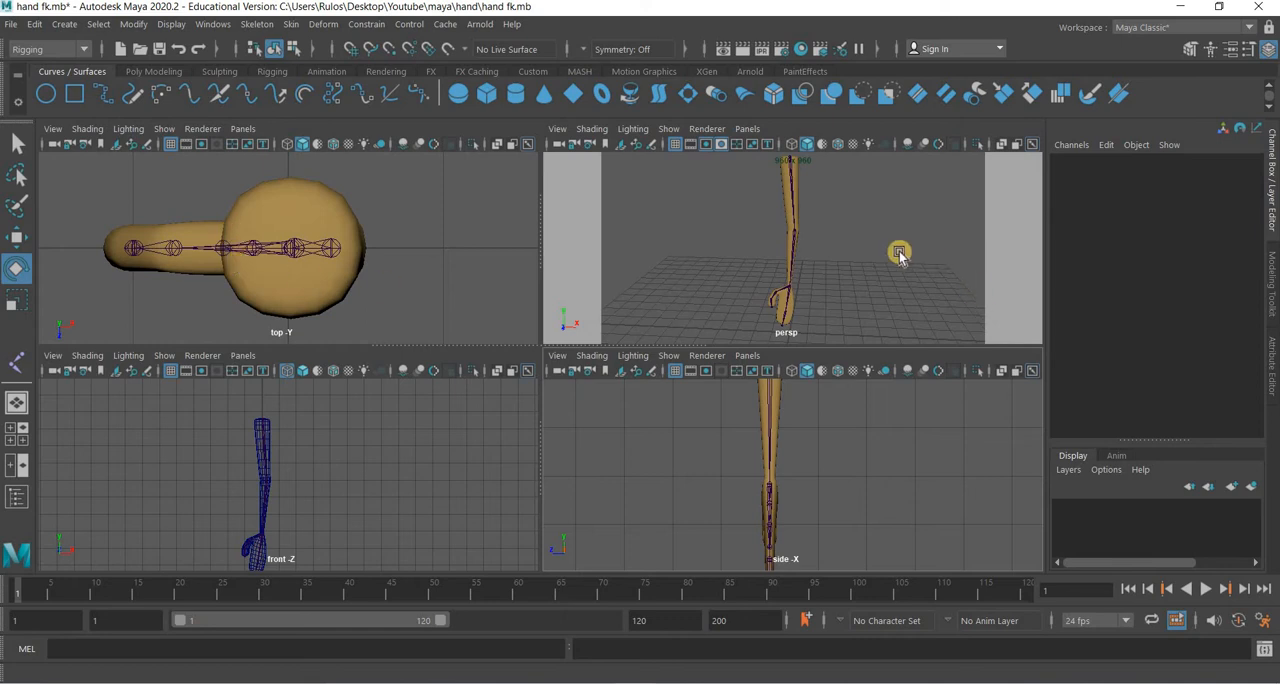
alt+middle_drag(891, 300, 766, 338)
alt+middle_drag(850, 250, 754, 302)
alt+middle_drag(652, 338, 699, 313)
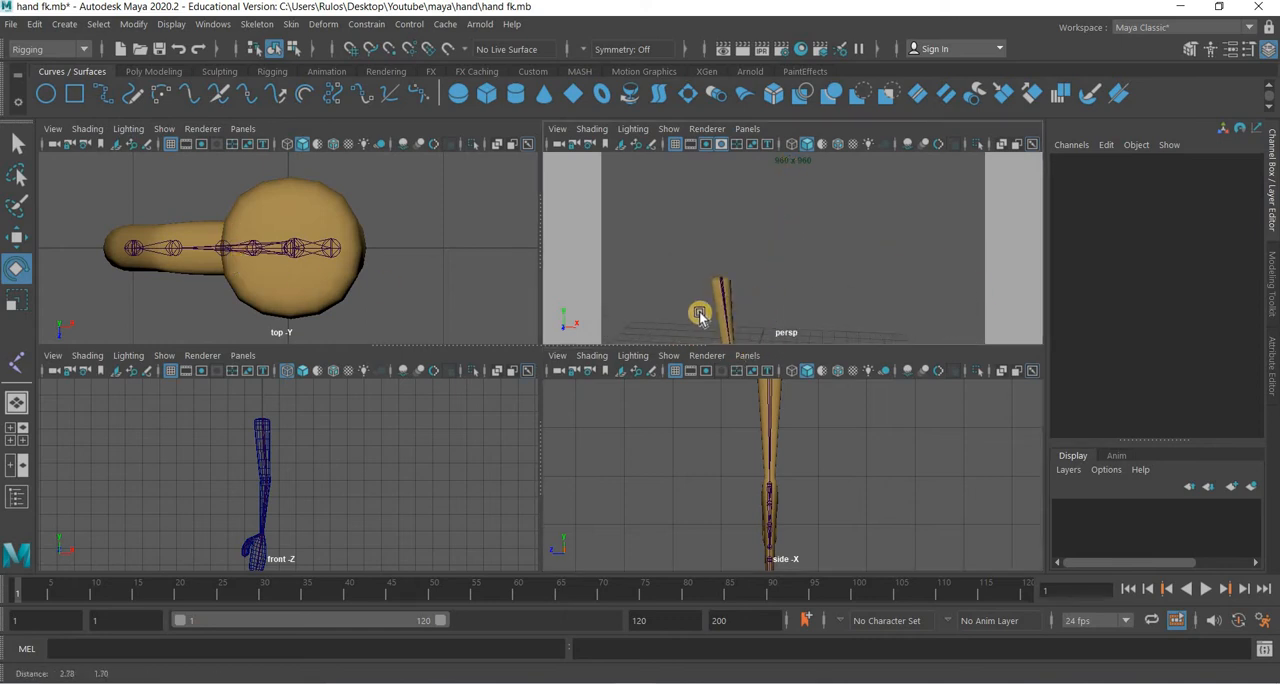
scroll(718, 306, up, 5)
alt+middle_drag(900, 232, 973, 200)
alt+middle_drag(725, 308, 866, 229)
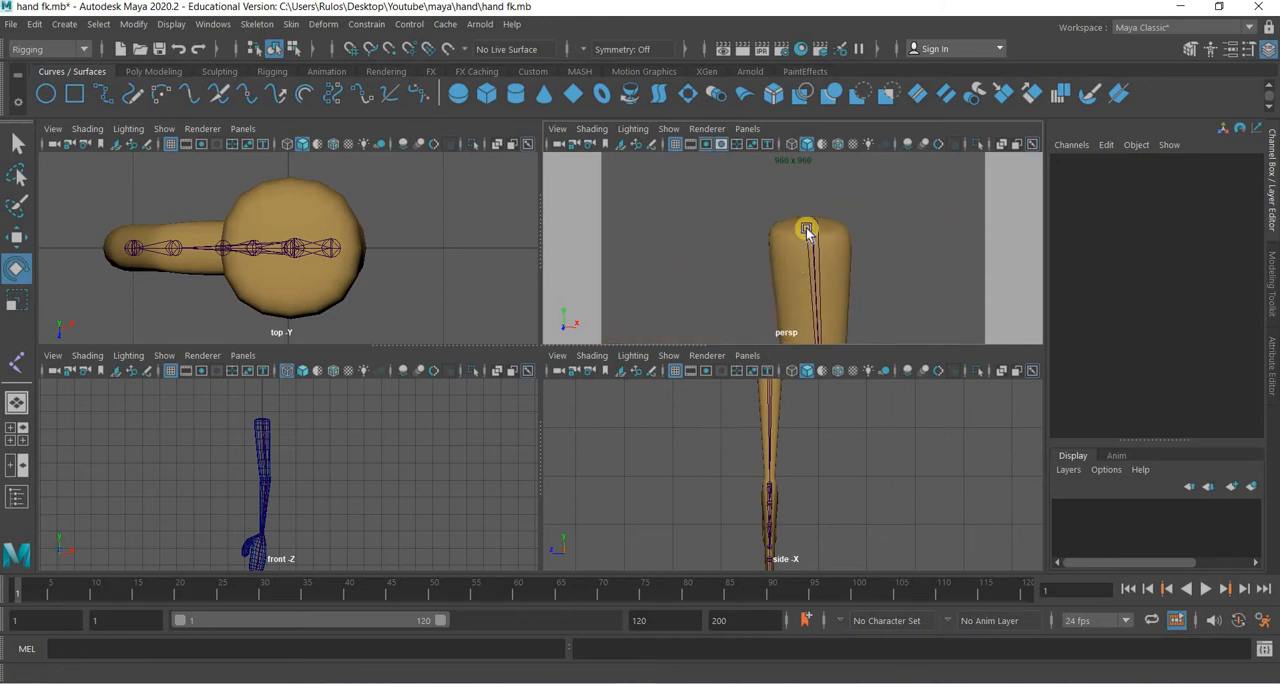
alt+drag(809, 229, 346, 506)
click(337, 528)
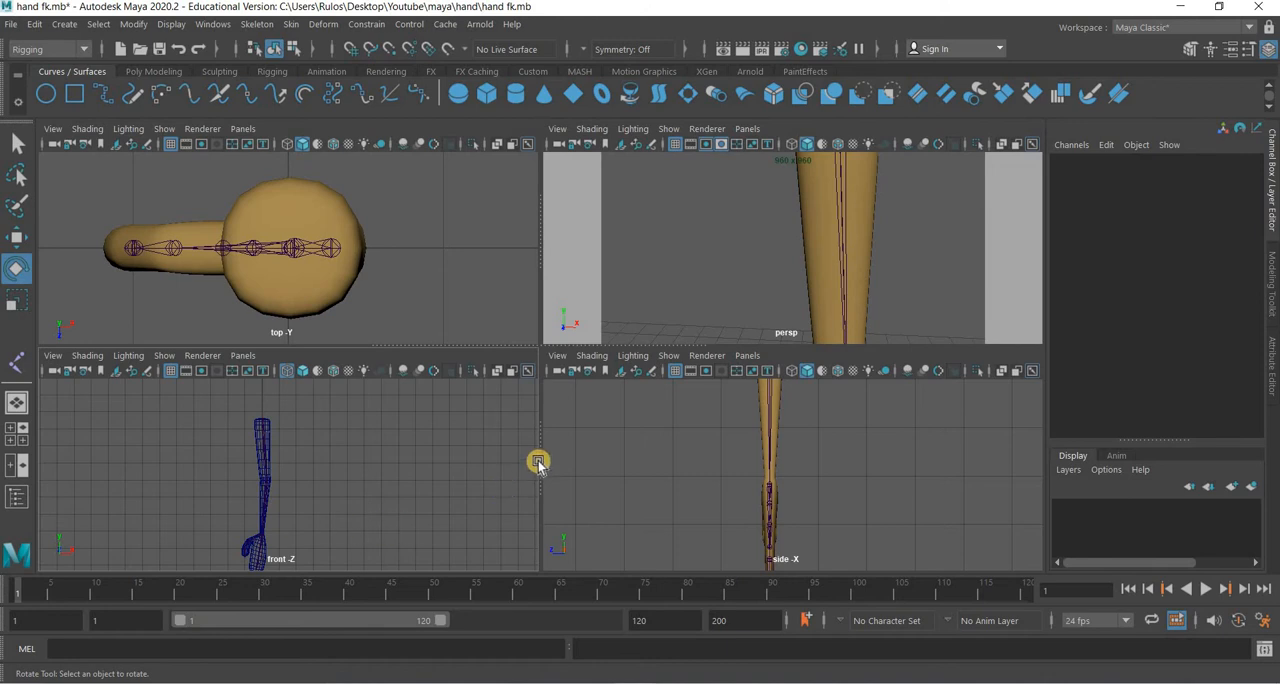
Bind the arm mesh to the skeleton by selecting the mesh with the root joint and applying Bind Skin with its current settings.
key(space)
scroll(538, 463, up, 2)
scroll(538, 463, down, 3)
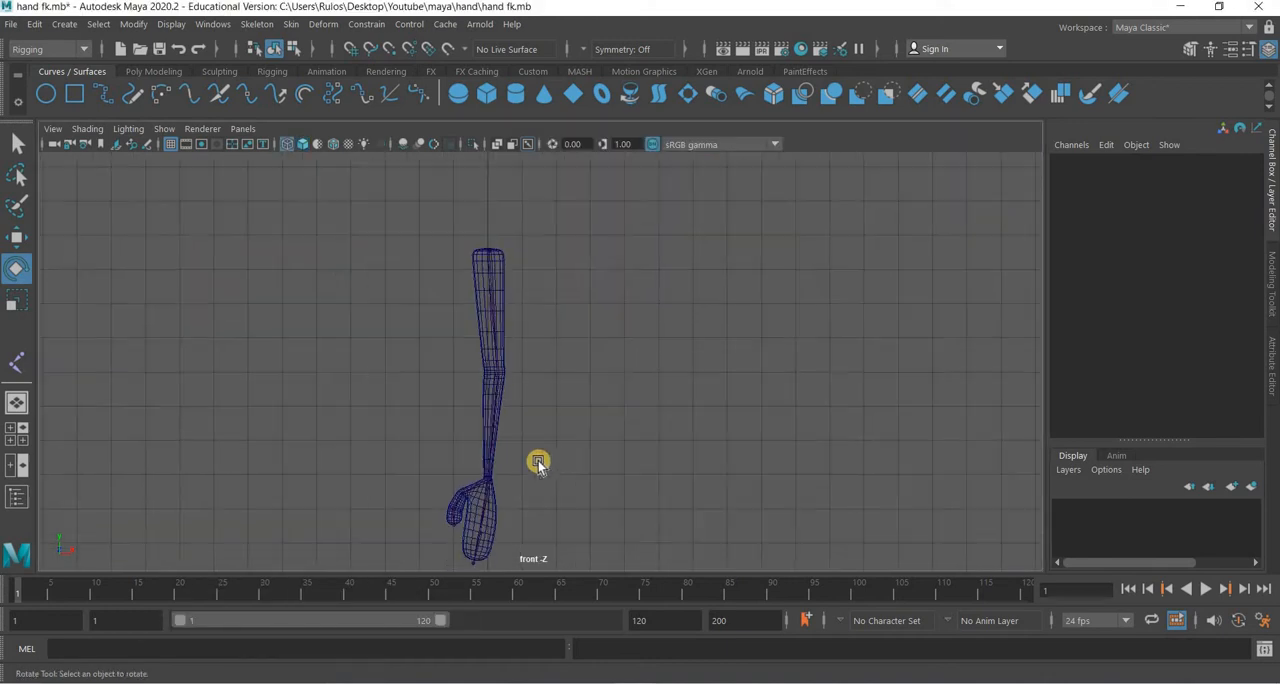
scroll(486, 241, up, 3)
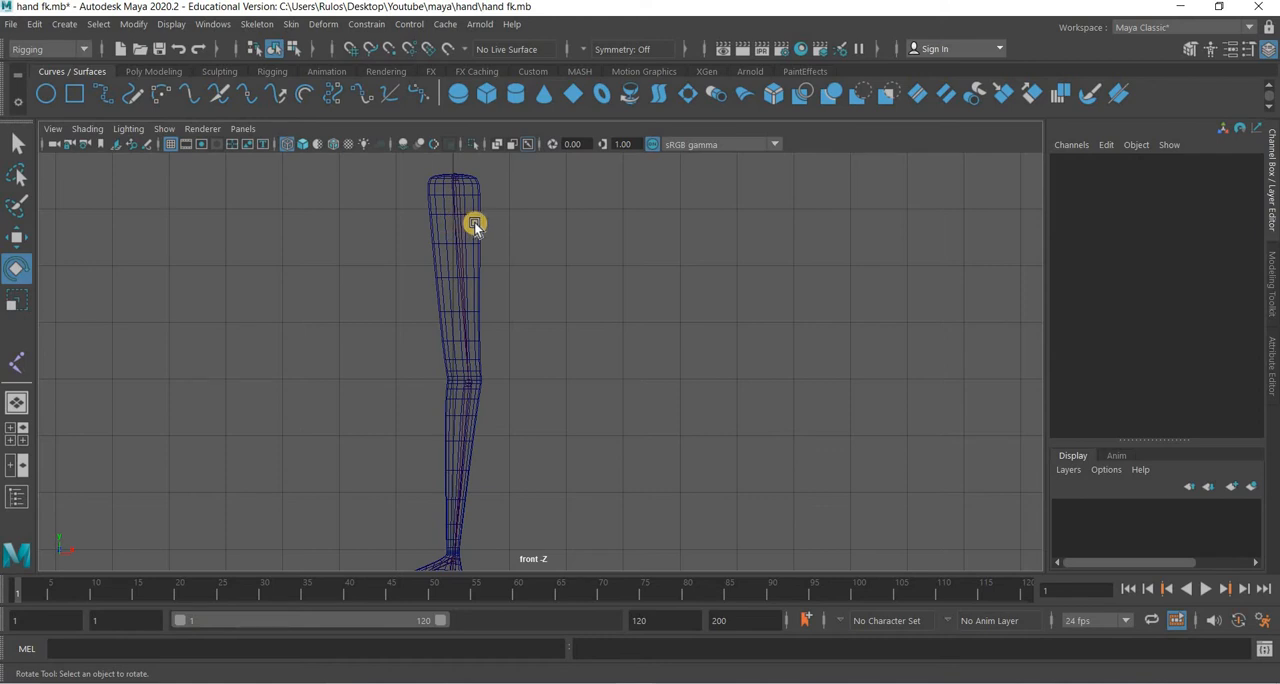
click(432, 259)
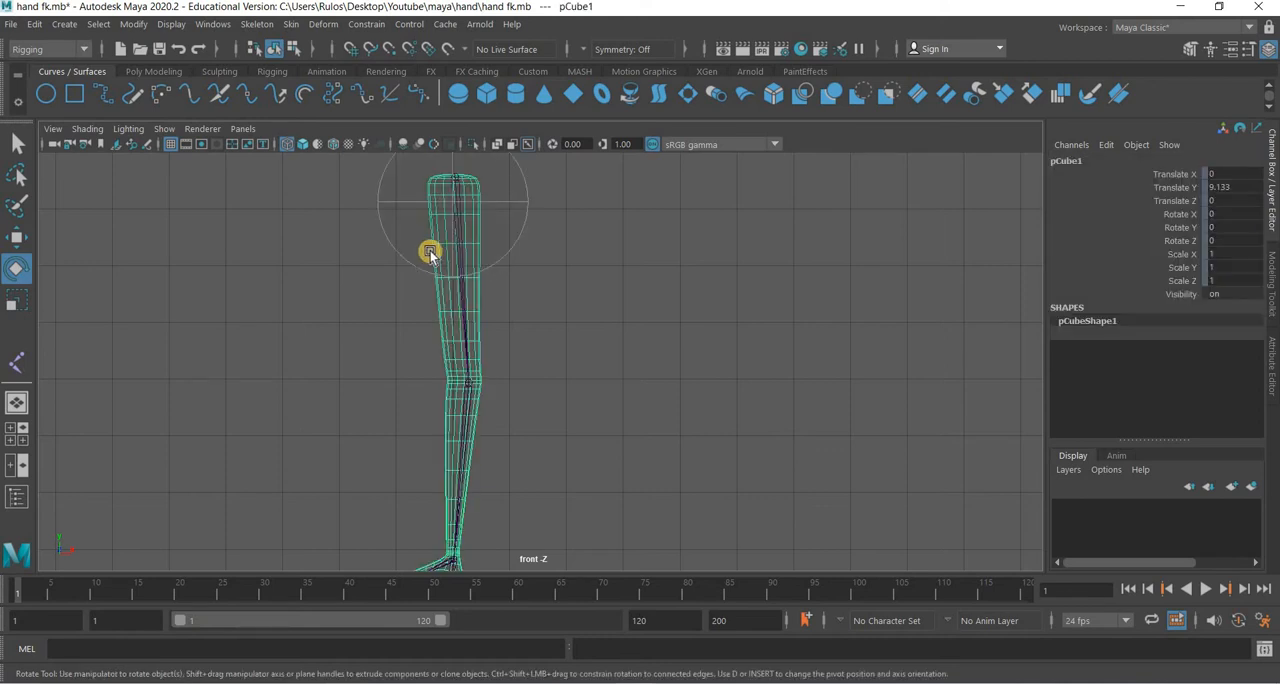
scroll(410, 212, up, 2)
click(410, 211)
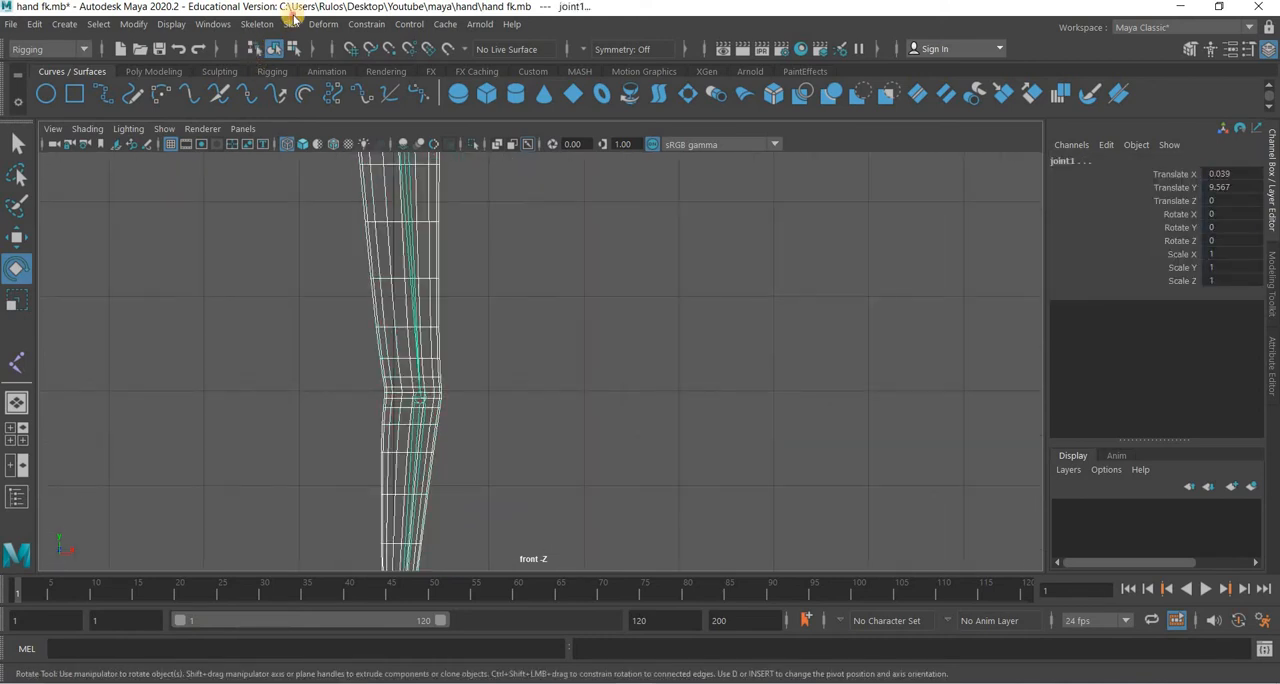
click(293, 26)
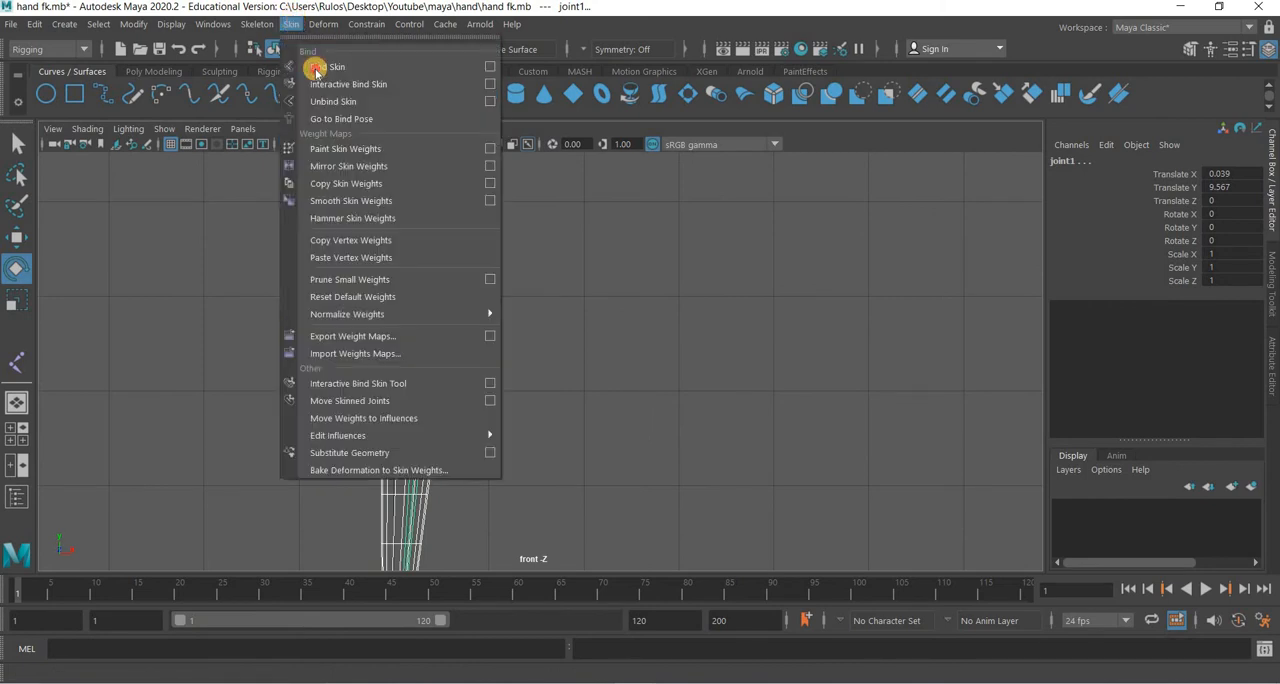
click(312, 62)
click(470, 388)
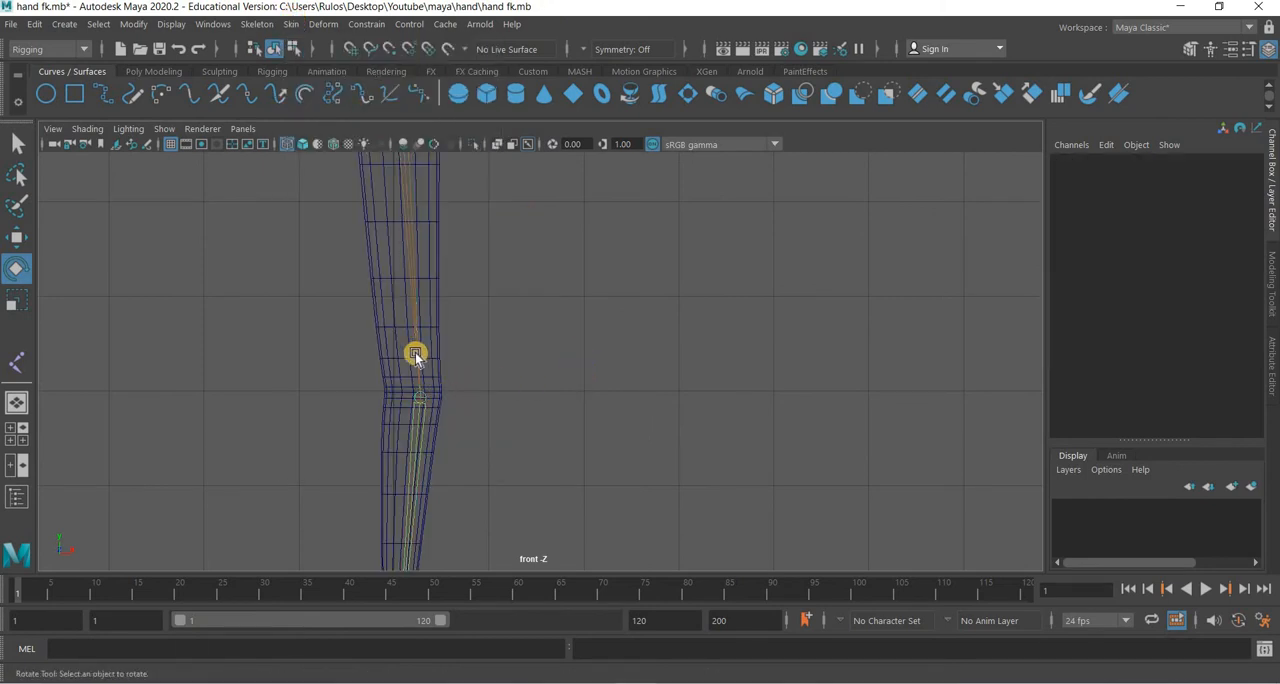
Try bending the elbow joint about 75° in Z to test the skin deformation, and undo the rotation.
click(415, 355)
click(20, 270)
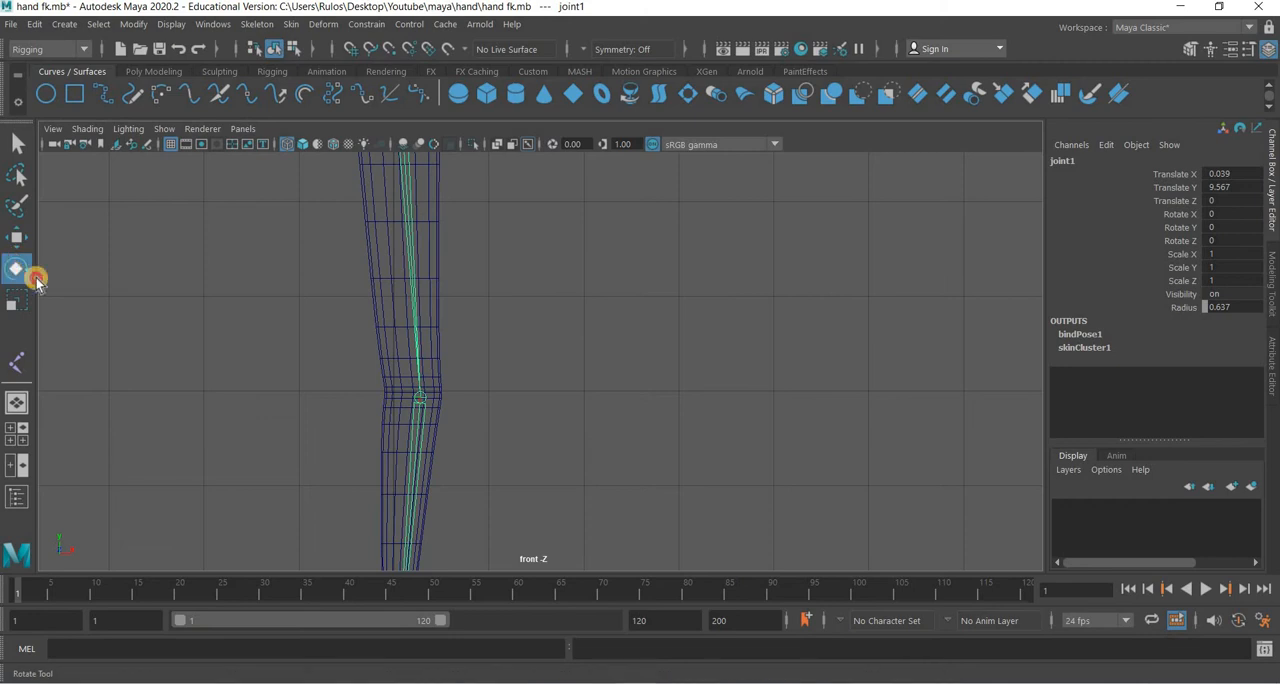
scroll(580, 254, down, 5)
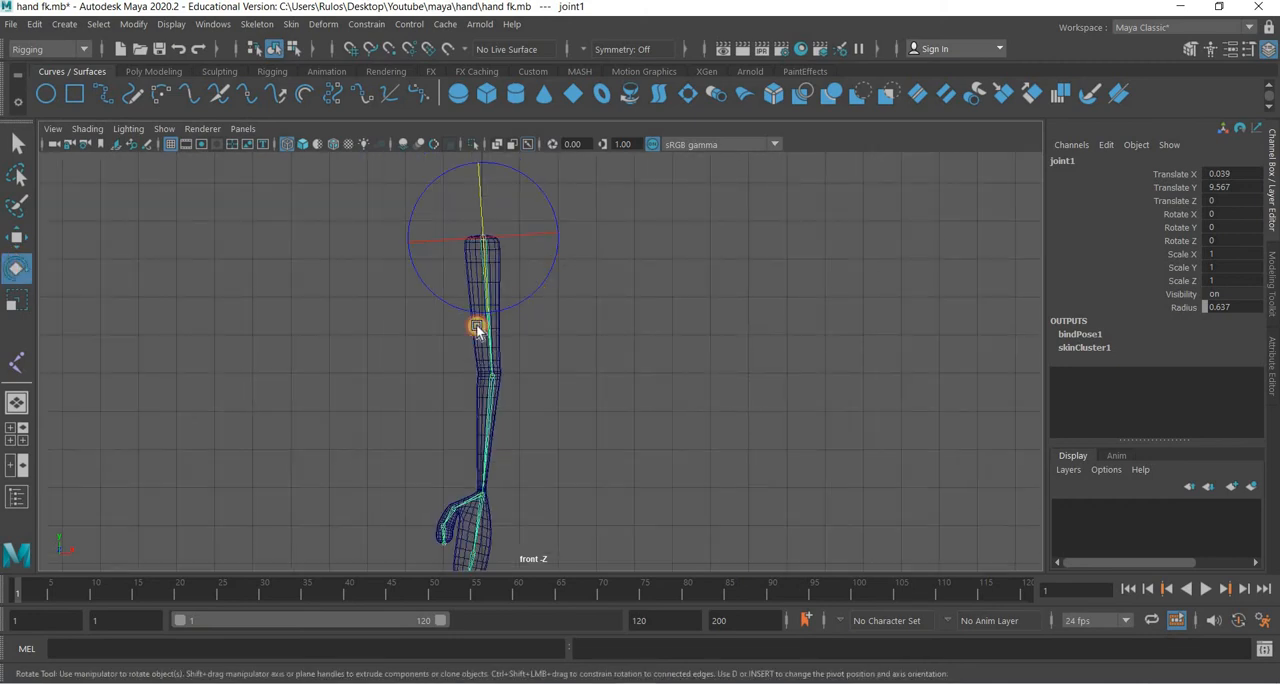
drag(477, 328, 491, 423)
click(491, 425)
click(489, 425)
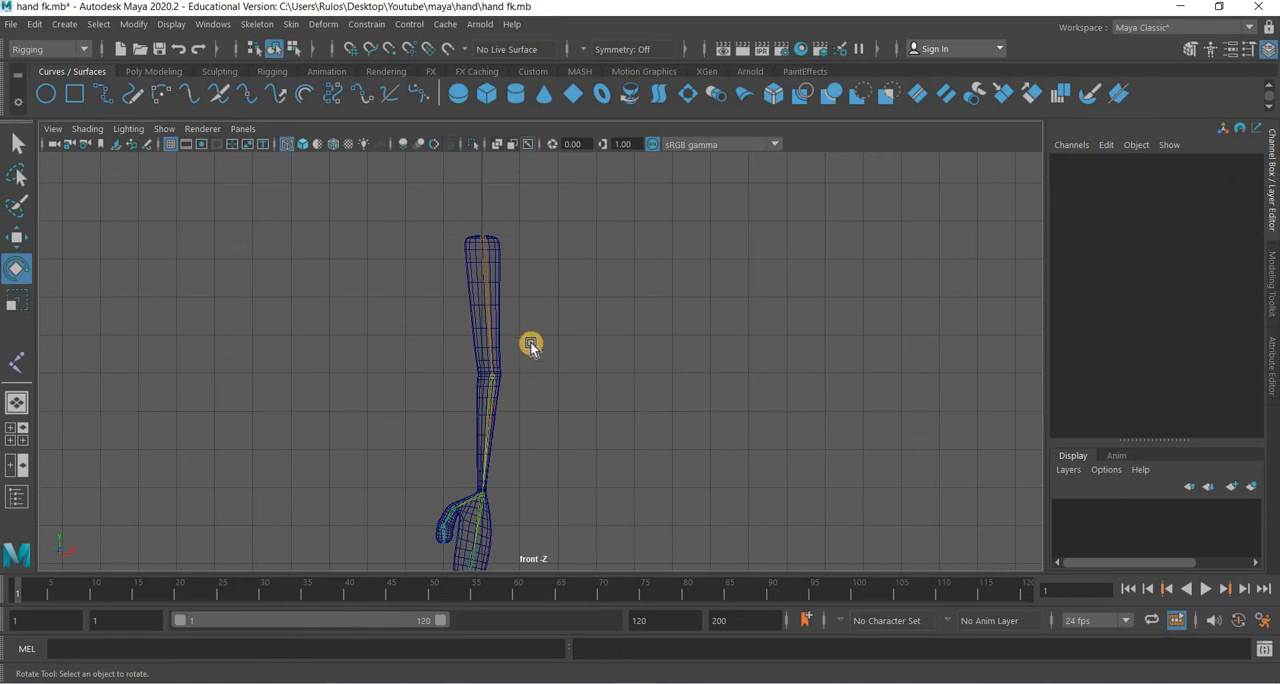
drag(547, 327, 459, 423)
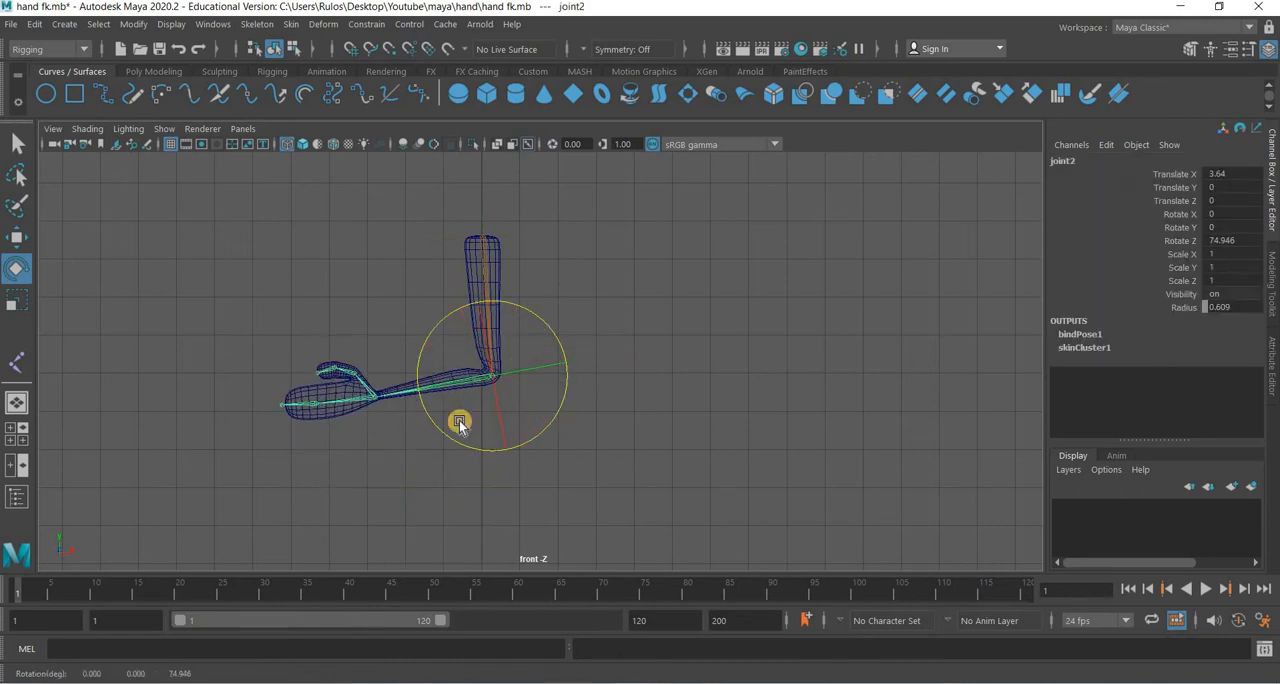
scroll(459, 423, up, 5)
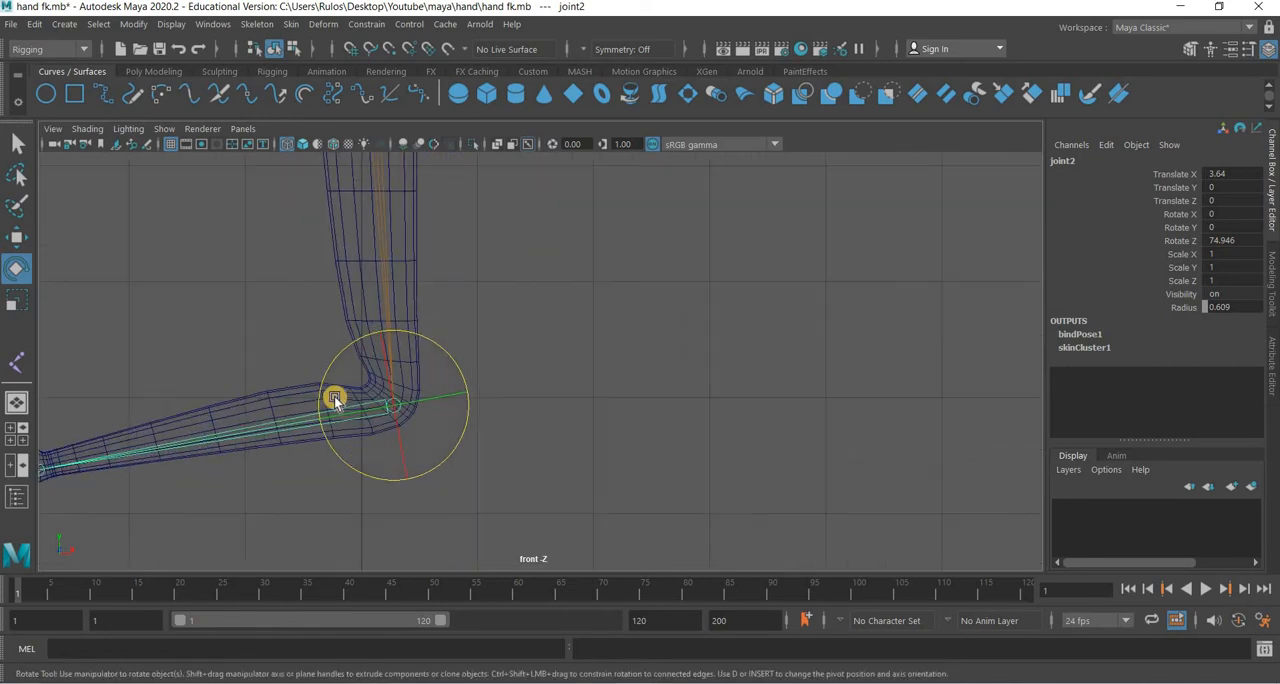
key(ctrl+z)
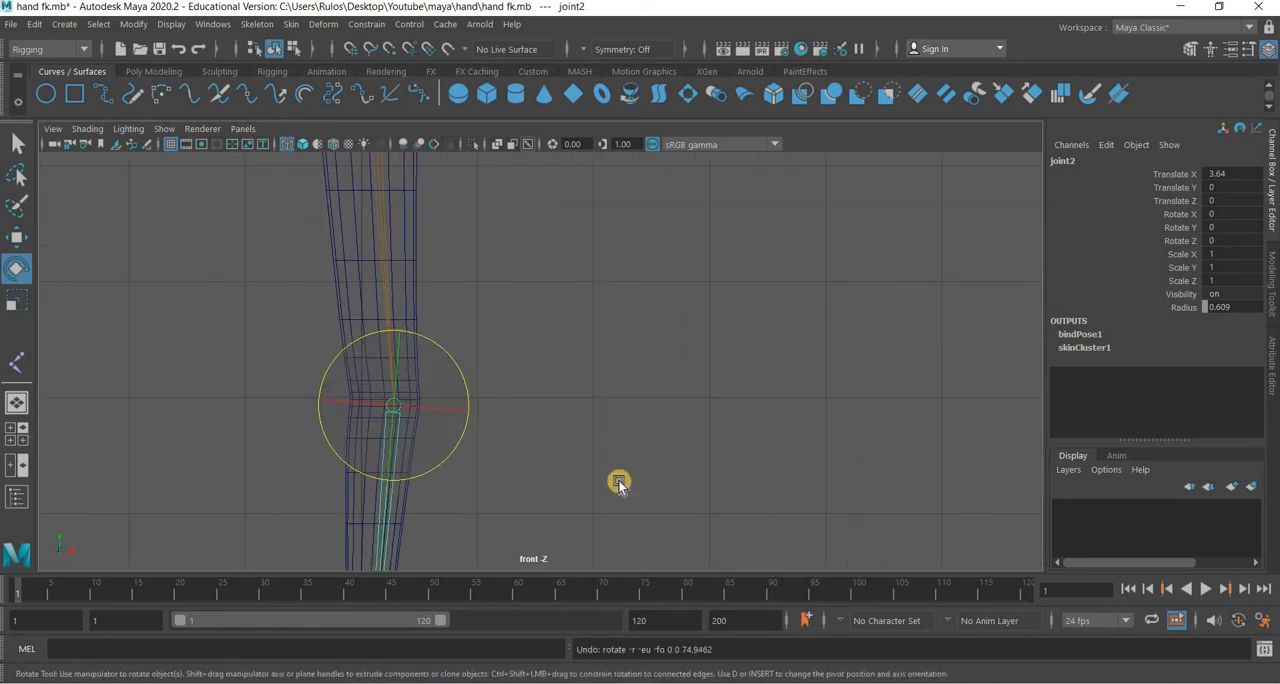
Try bending the elbow joint the opposite way to about -49° in Z, and undo the rotation.
scroll(619, 483, down, 4)
middle_drag(640, 400, 638, 445)
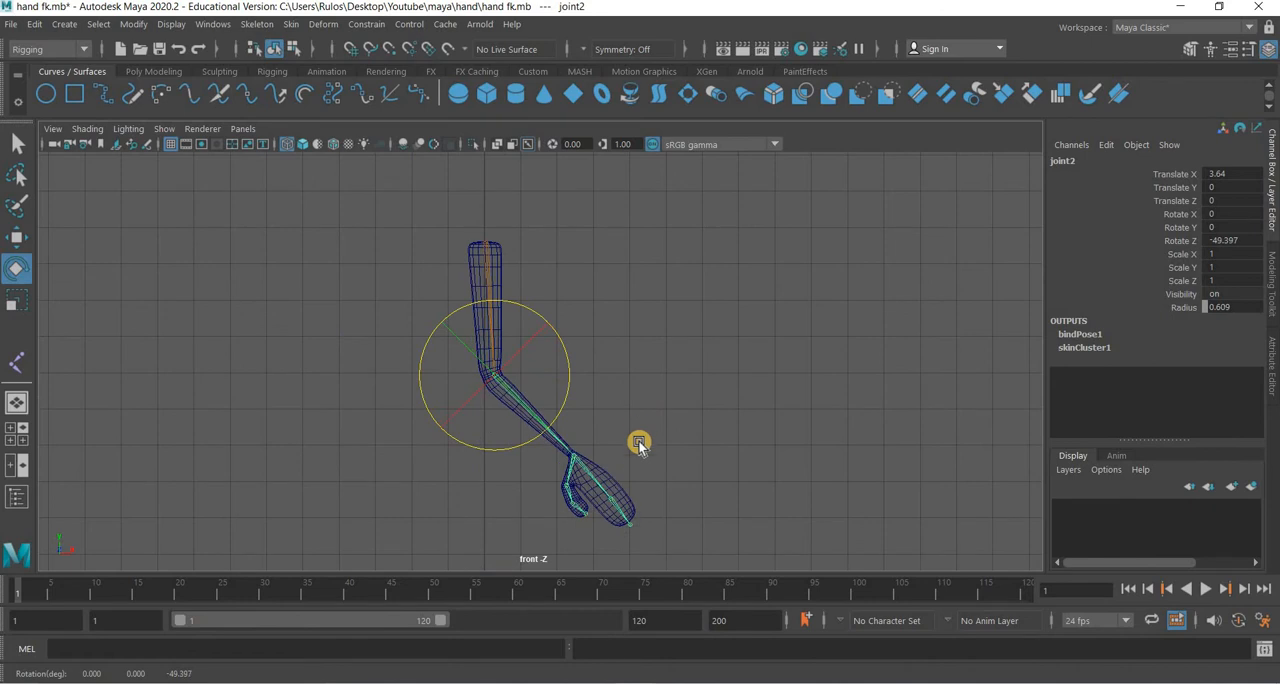
key(ctrl+z)
Select the wrist joint, try rotating it in Z to test the hand's deformation, and undo the rotation.
alt+middle_drag(429, 370, 432, 347)
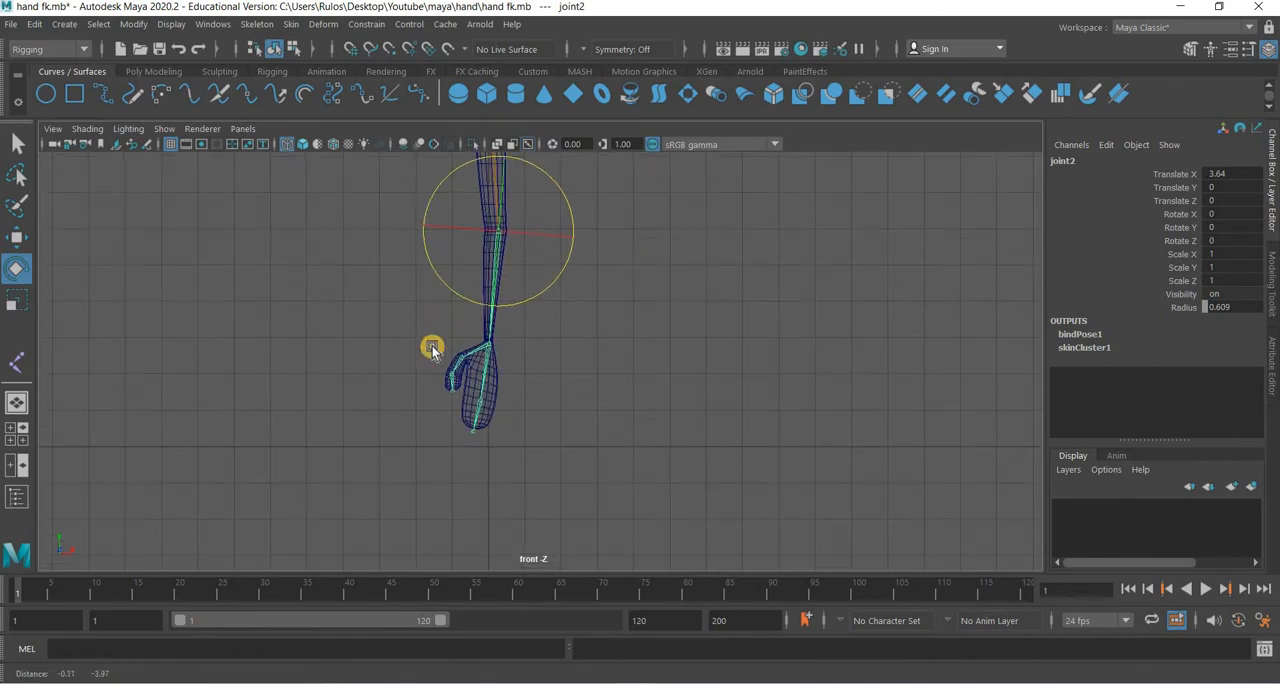
scroll(432, 347, up, 6)
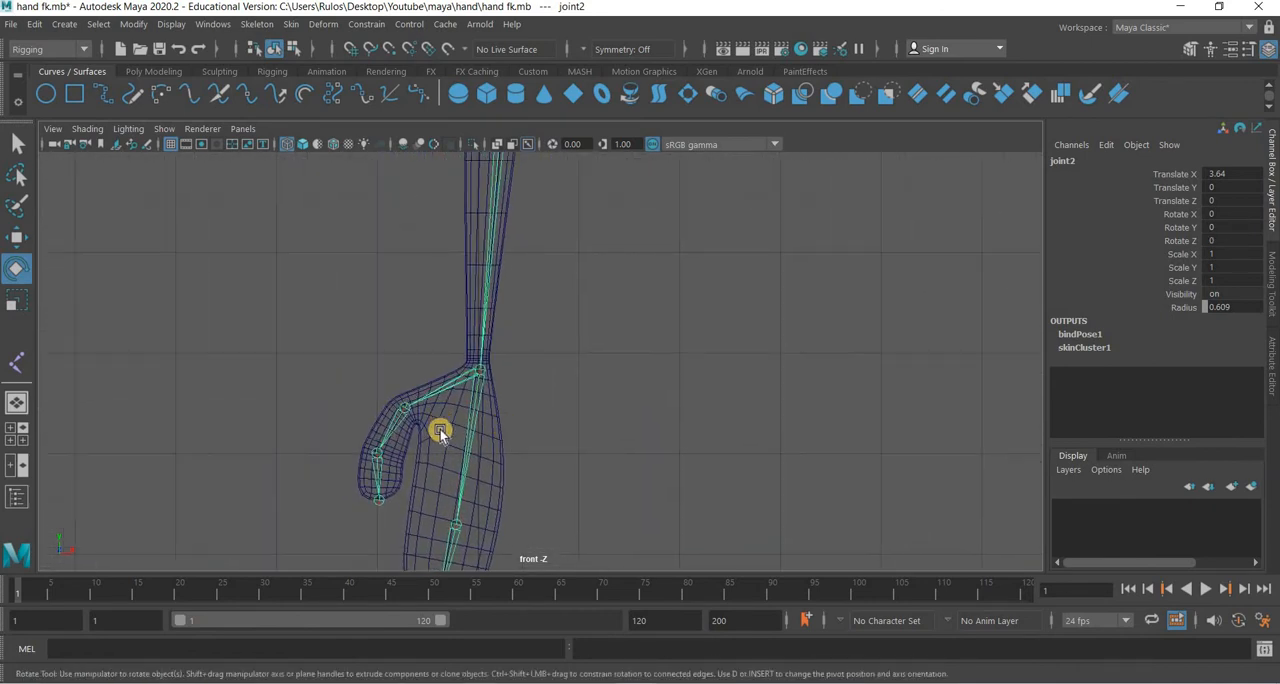
scroll(440, 432, up, 2)
key(Down)
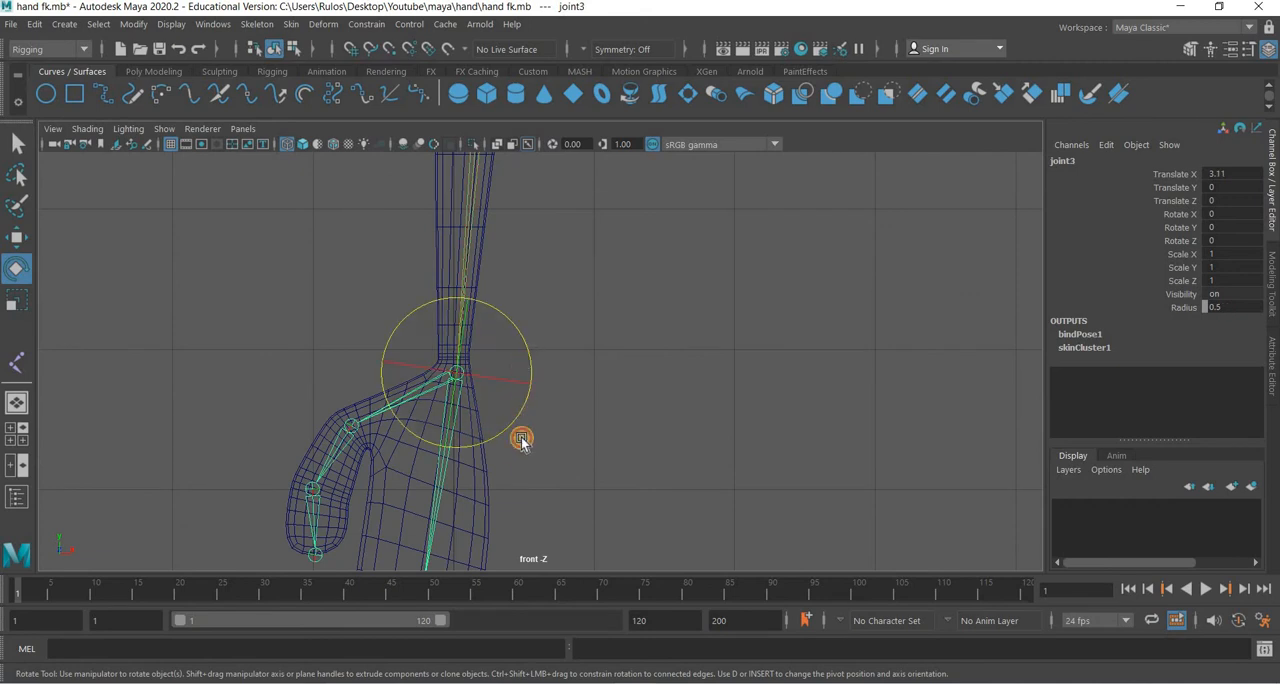
middle_drag(521, 441, 526, 246)
drag(520, 376, 667, 475)
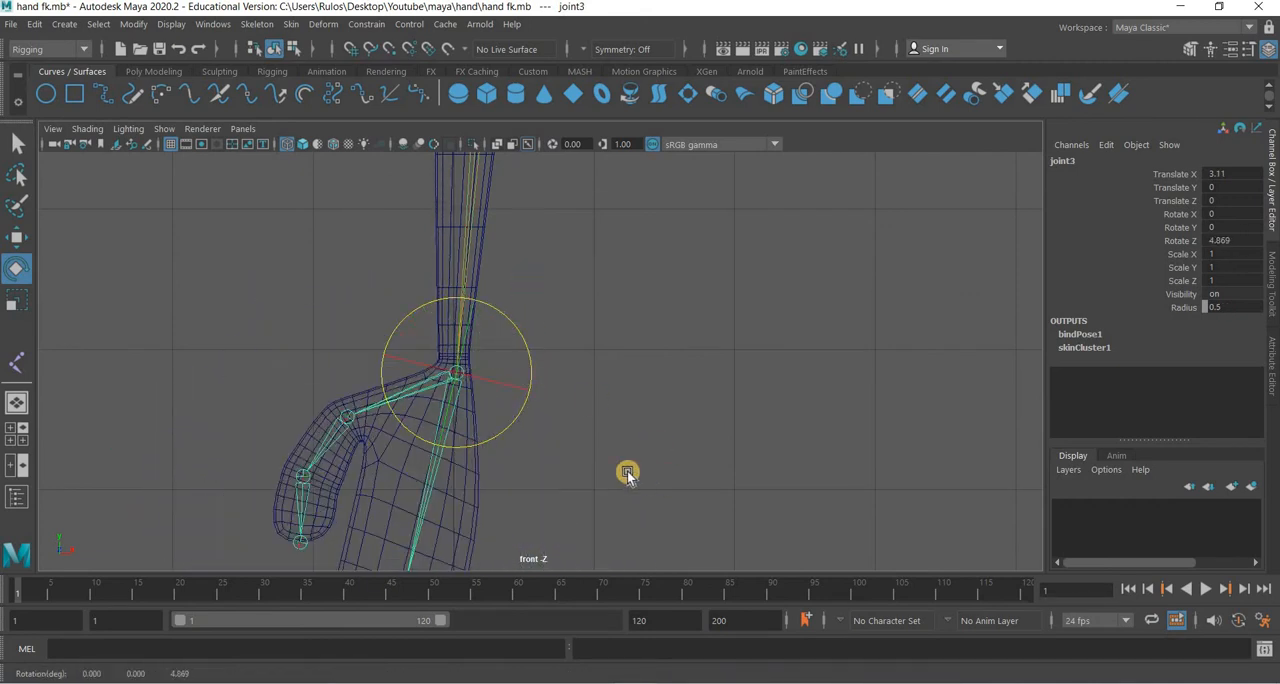
key(ctrl+z)
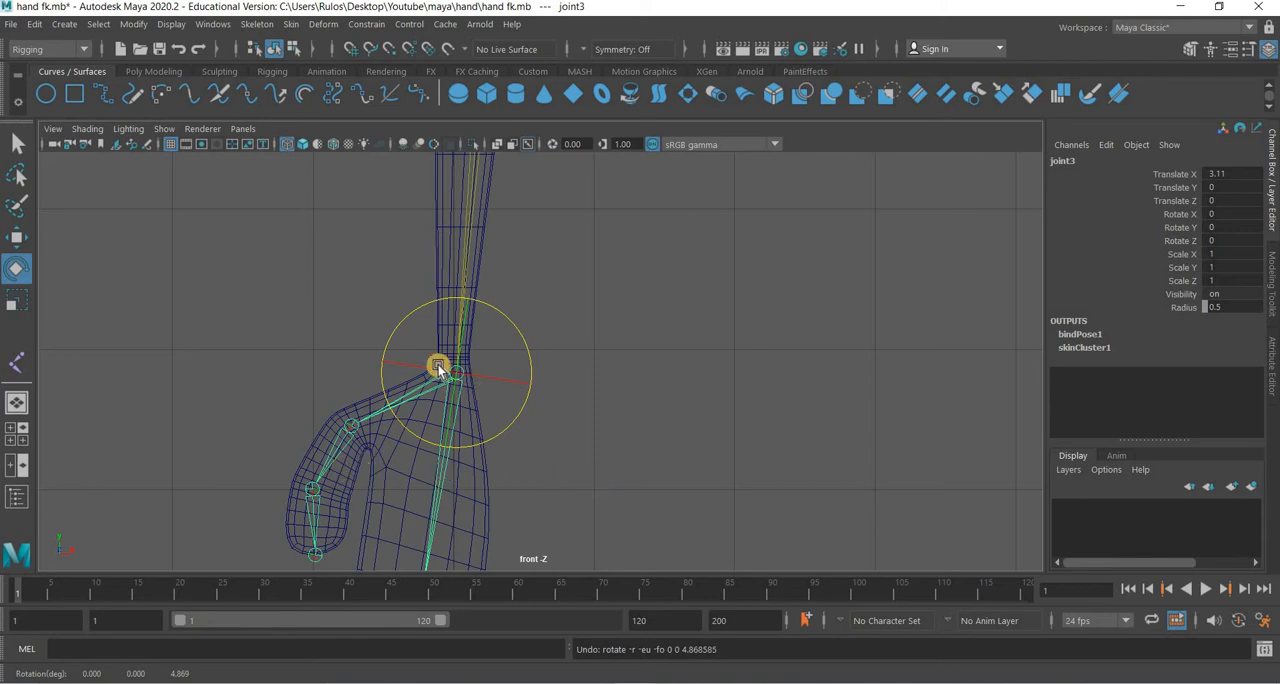
scroll(248, 316, up, 6)
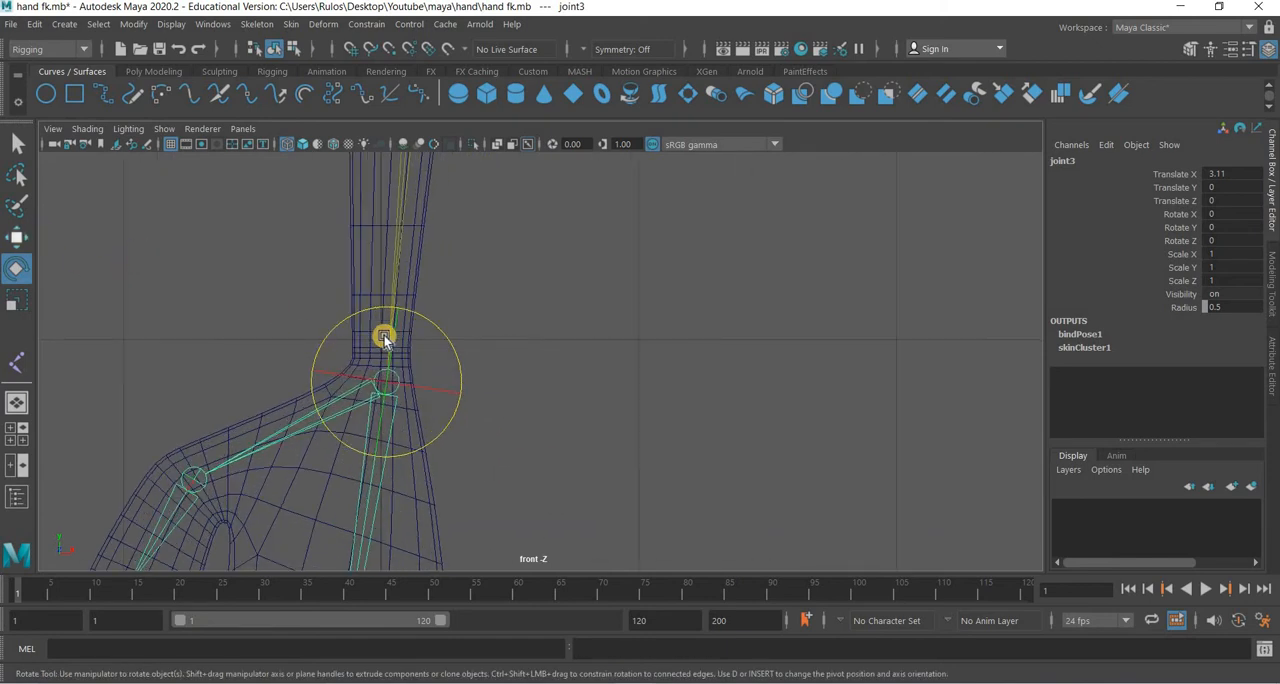
scroll(517, 474, down, 6)
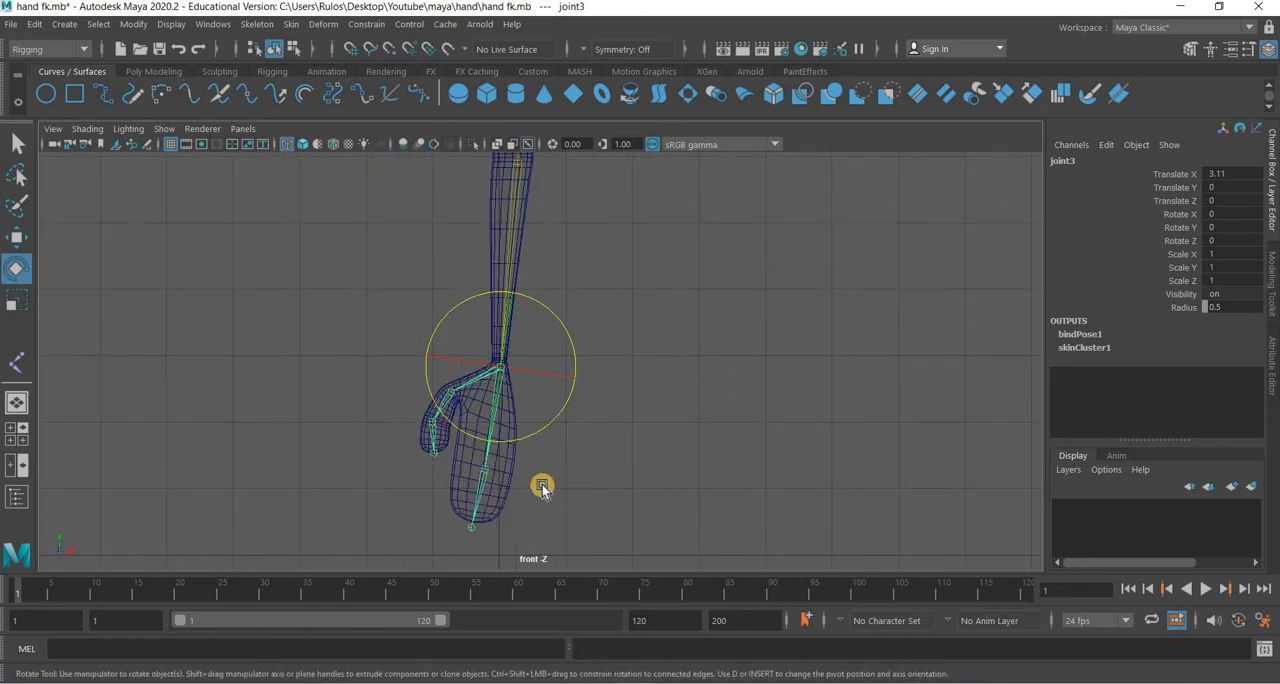
Deselect the wrist joint and save the scene with the bound arm.
click(580, 417)
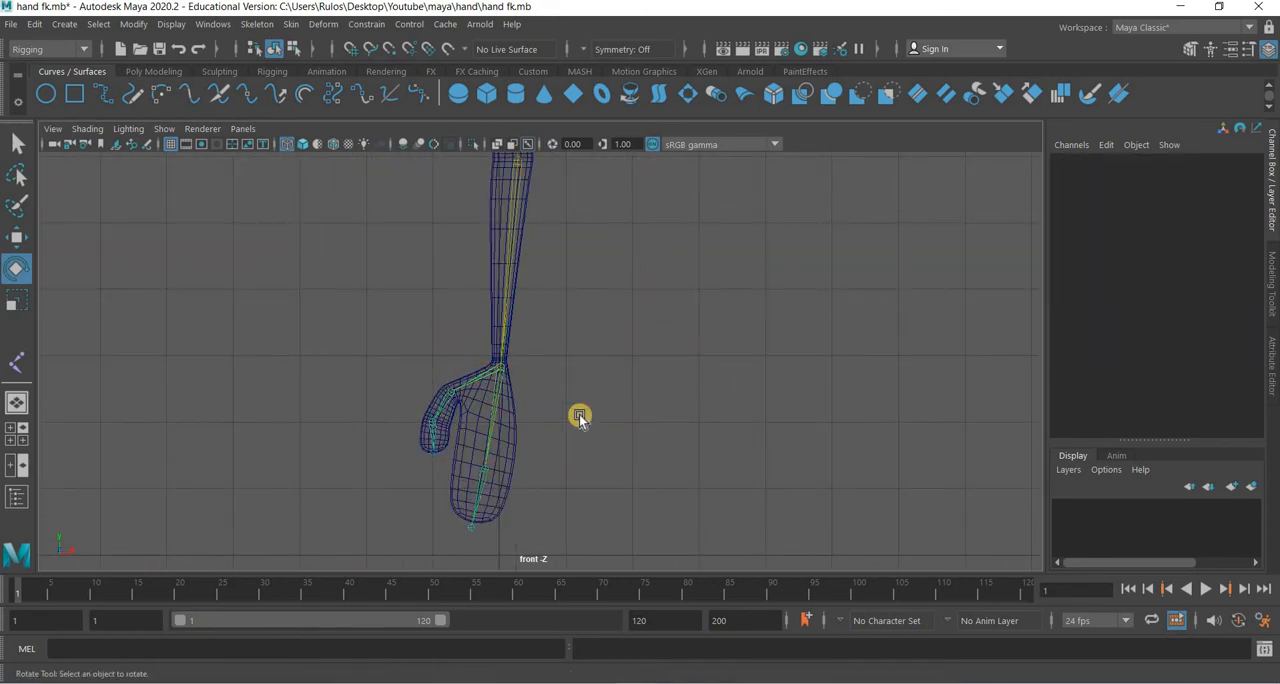
scroll(553, 420, up, 4)
scroll(553, 420, down, 3)
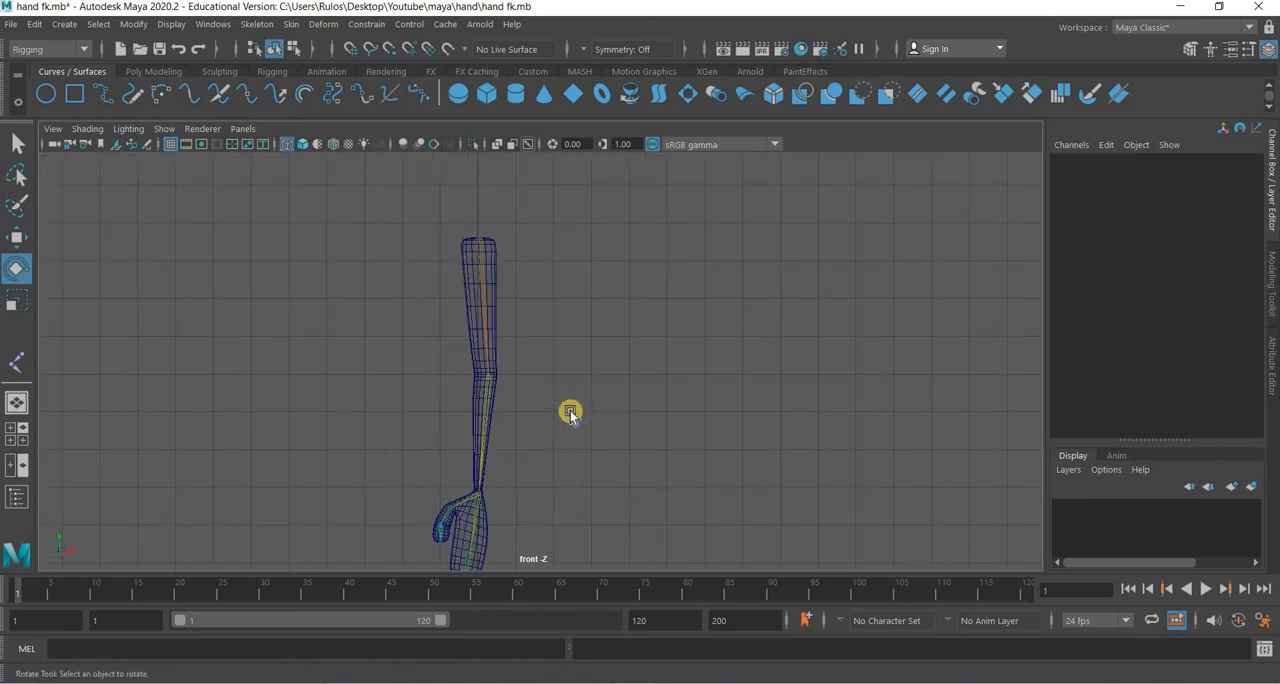
alt+middle_drag(569, 410, 567, 407)
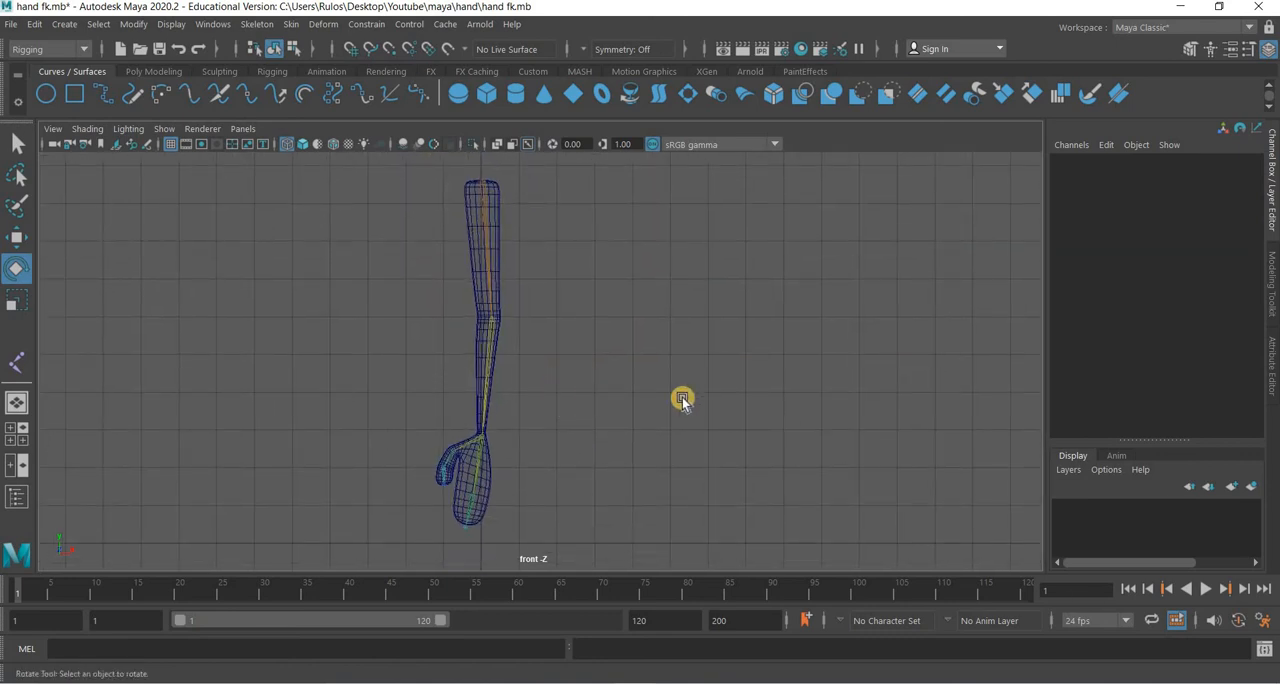
Examine the bound arm from elbow to hand in the side and perspective views.
key(space)
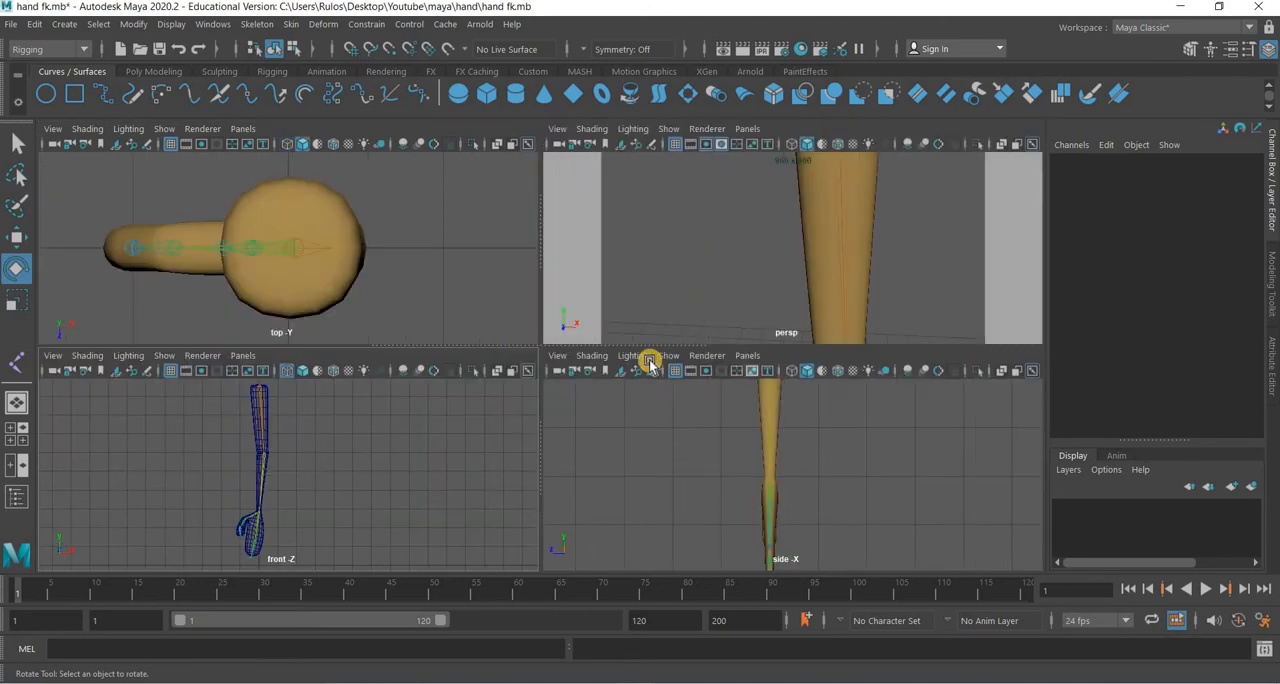
key(space)
key(space)
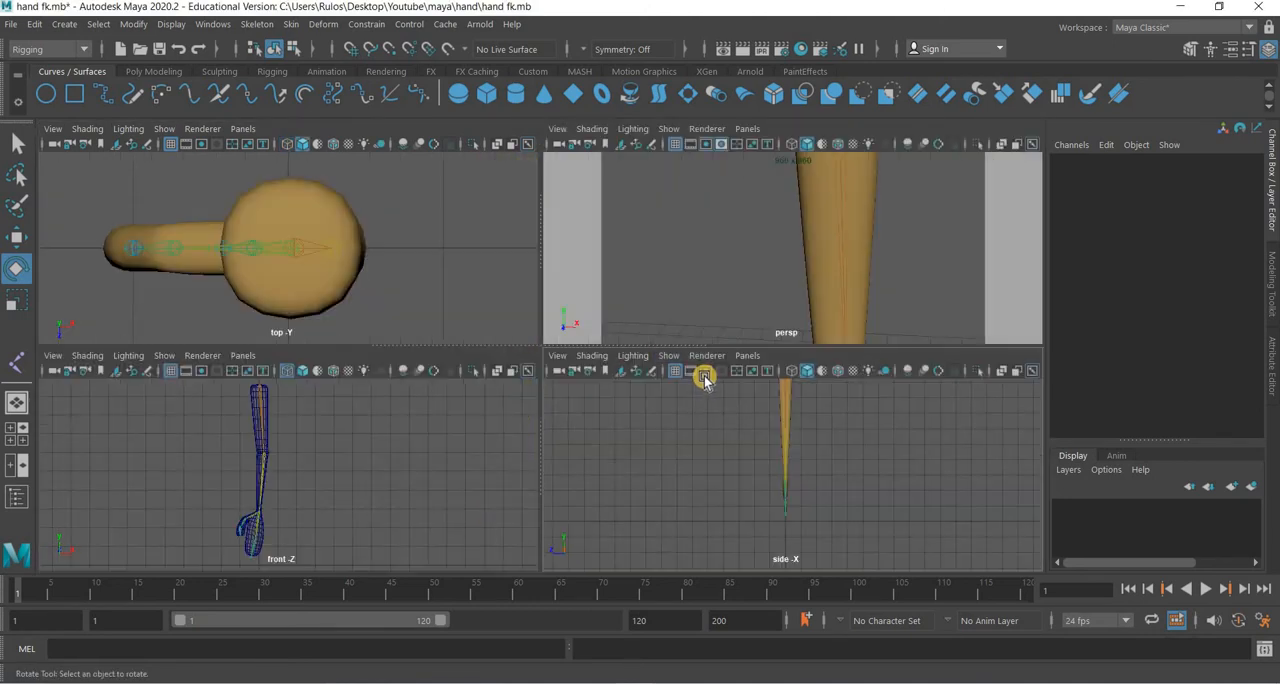
key(space)
scroll(640, 445, down, 5)
alt+drag(616, 426, 612, 469)
scroll(603, 308, up, 7)
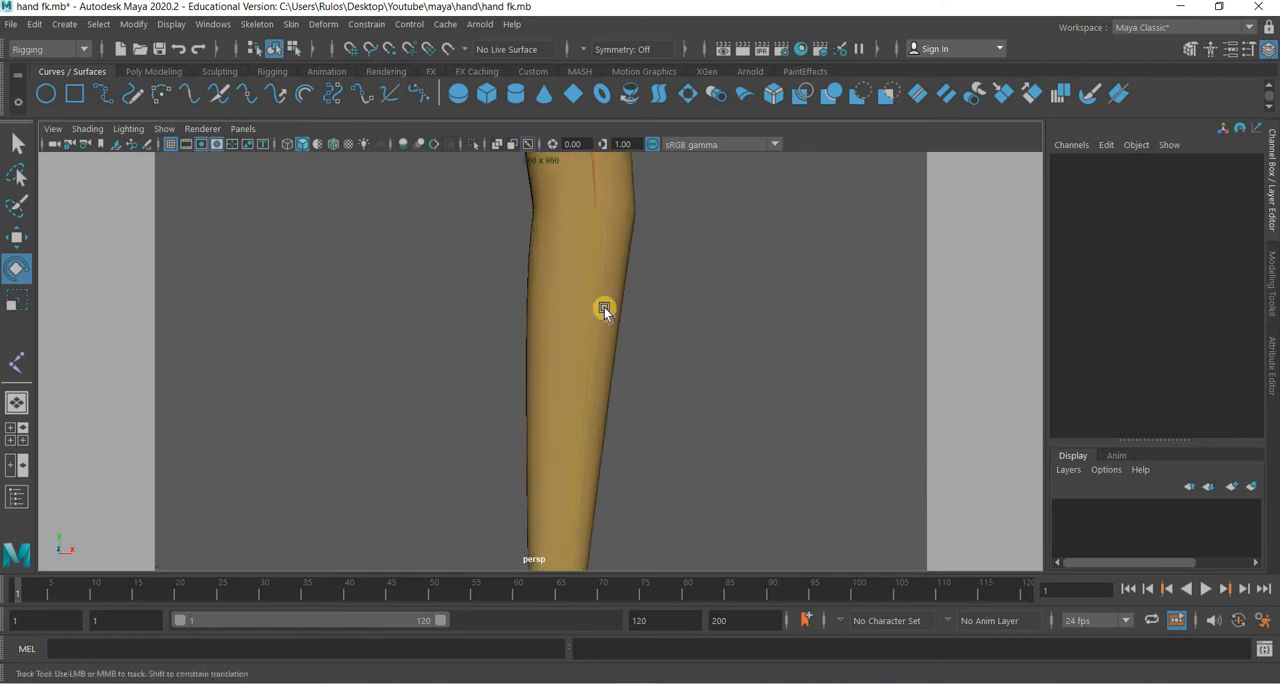
alt+middle_drag(603, 308, 603, 338)
scroll(590, 360, down, 3)
Create a NURBS circle in the front view and rename it Shoulder_Control.
key(space)
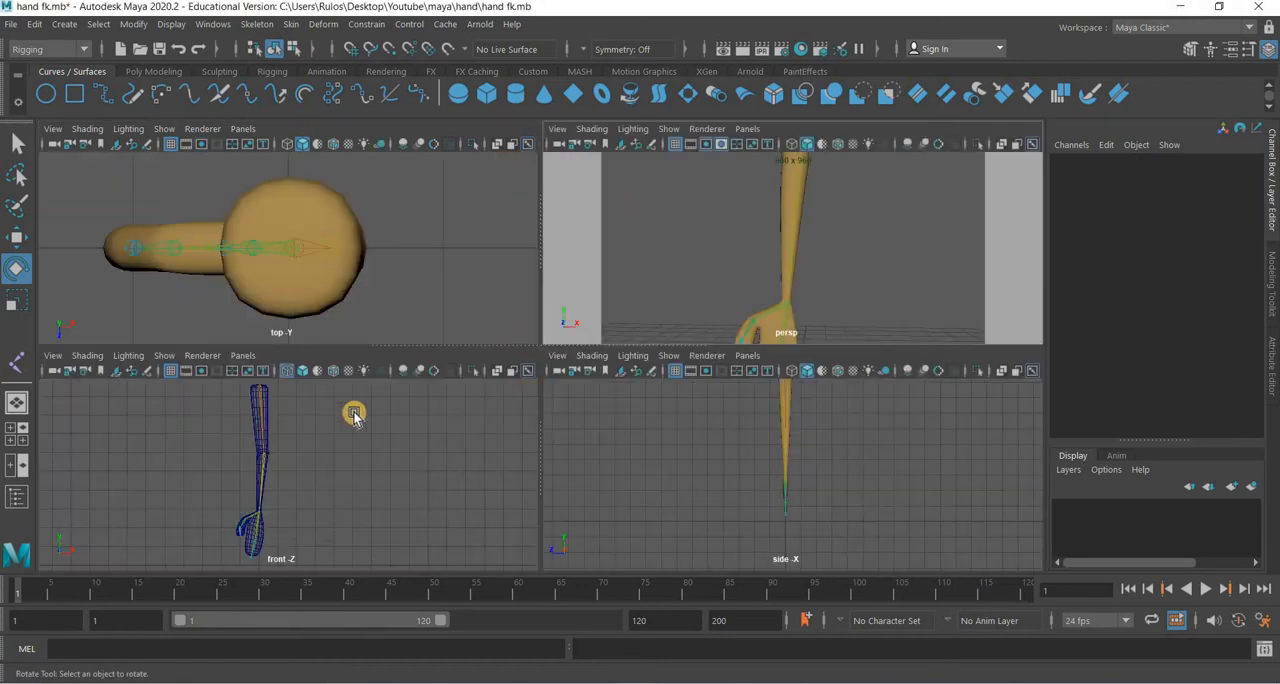
key(space)
click(45, 93)
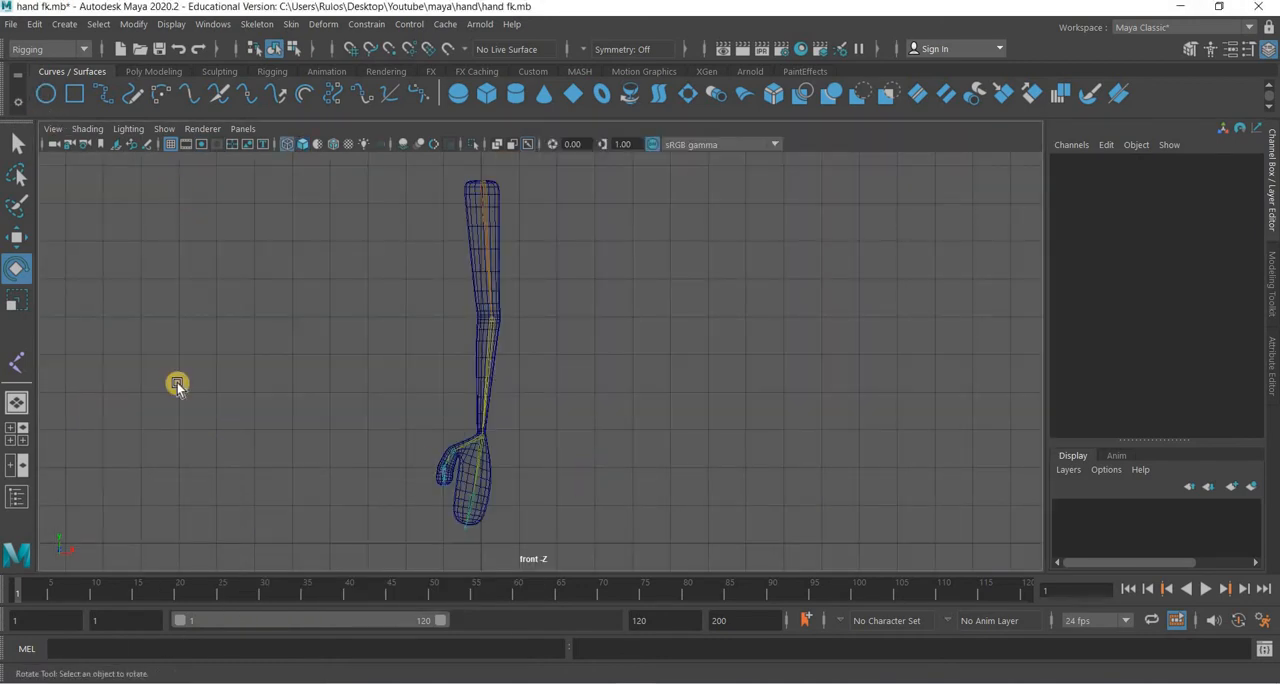
click(38, 237)
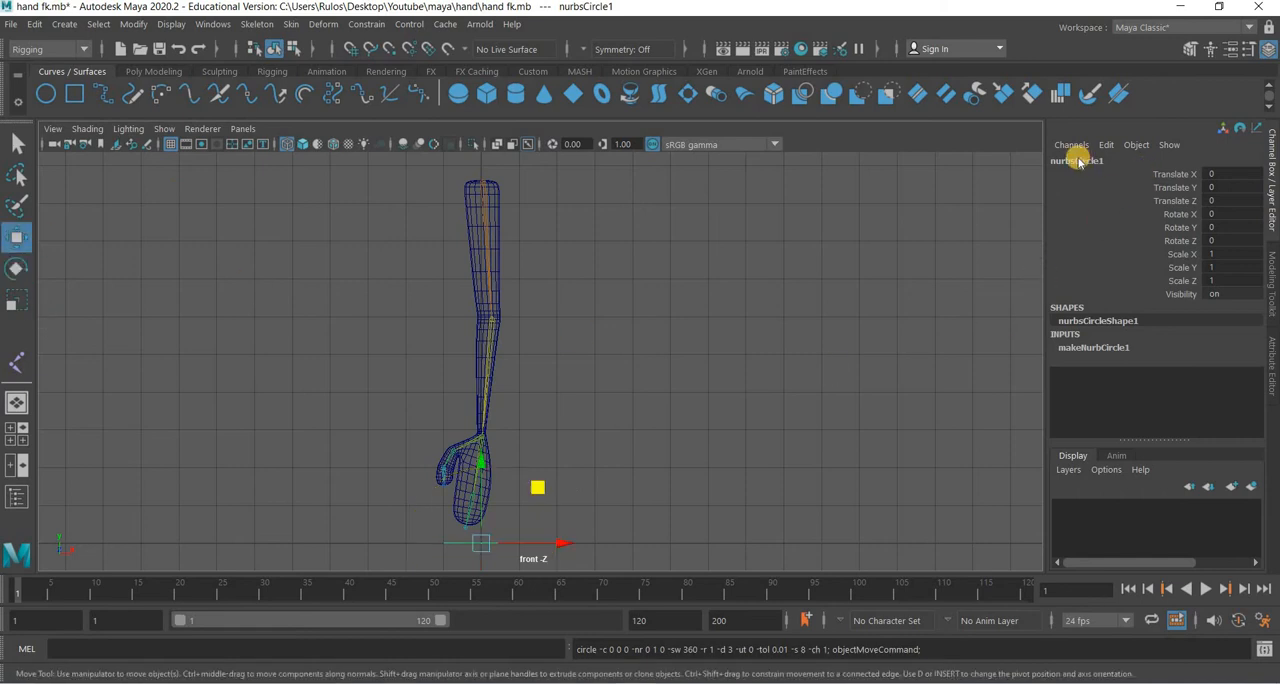
click(1088, 161)
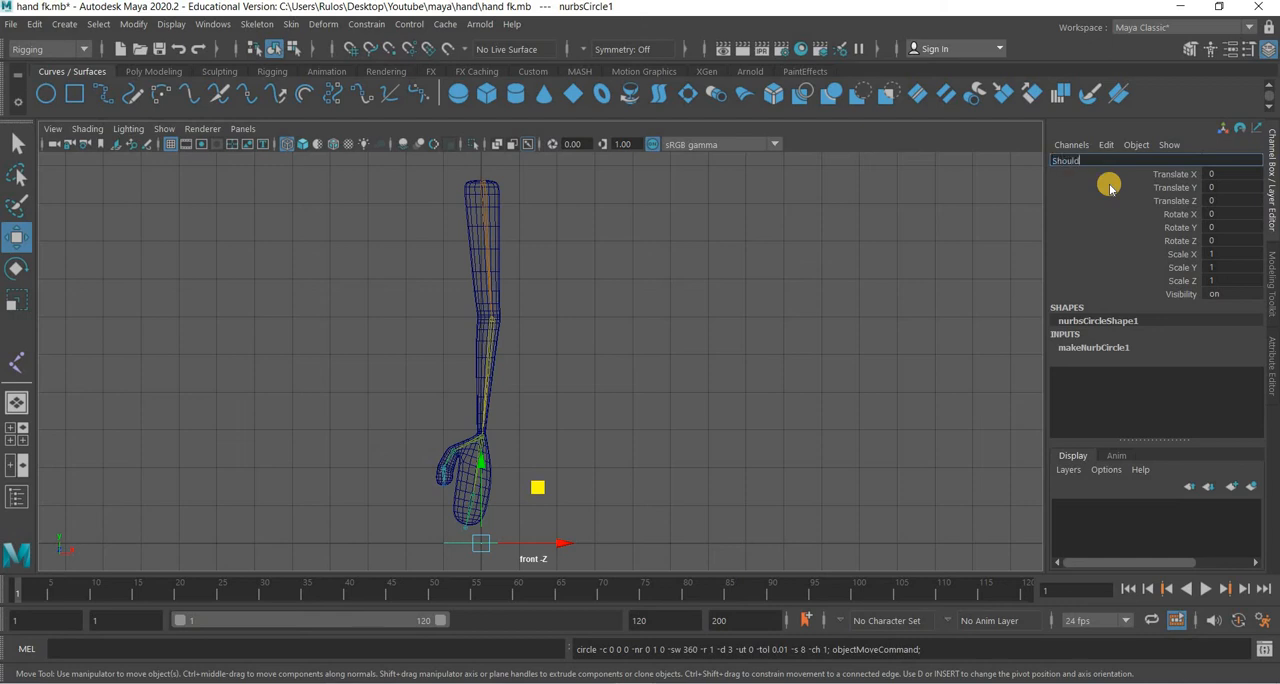
text(Shoulder Control)
key(Return)
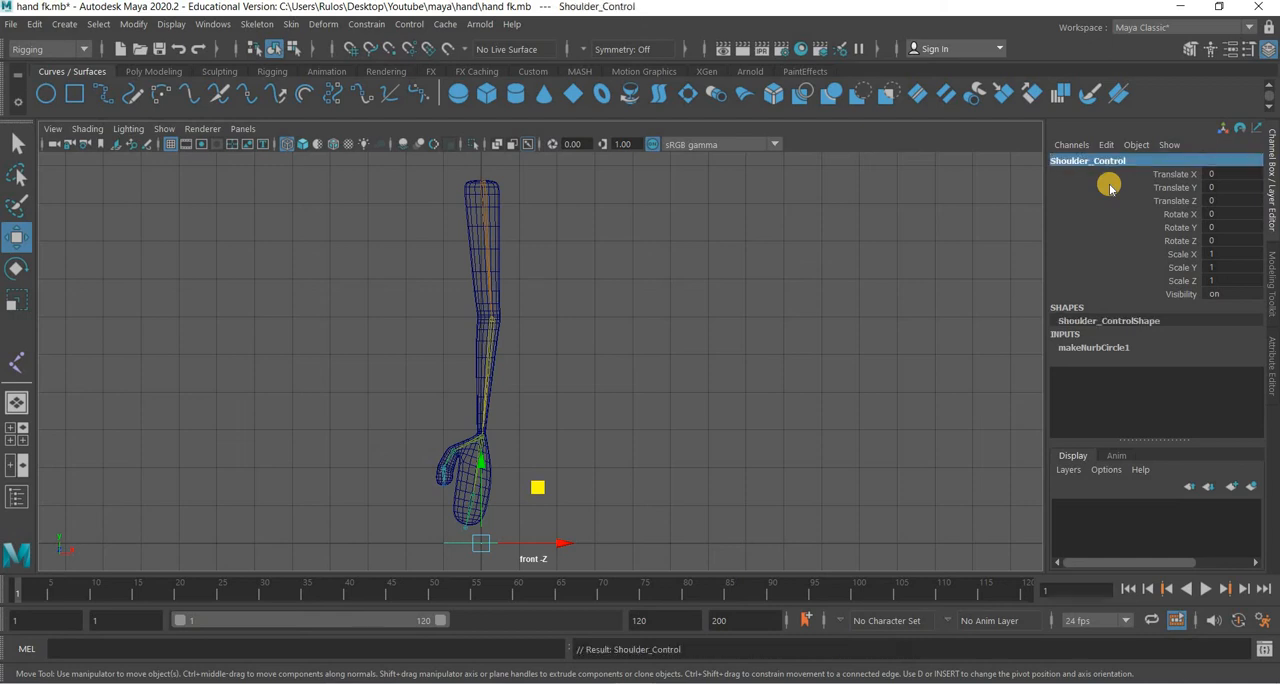
Move Shoulder_Control onto the shoulder joint at the top of the arm, about X 0.038 and Y 9.567.
drag(481, 466, 535, 105)
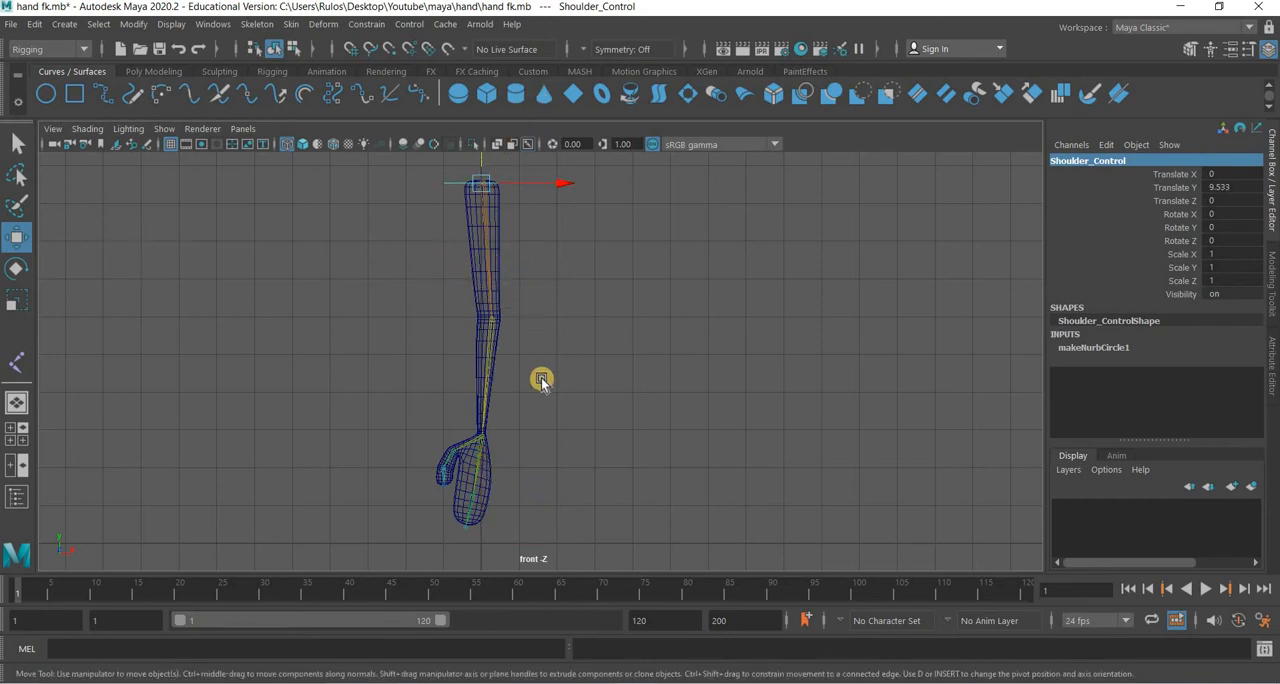
alt+middle_drag(555, 471, 377, 497)
alt+right_drag(377, 497, 623, 355)
scroll(623, 355, up, 4)
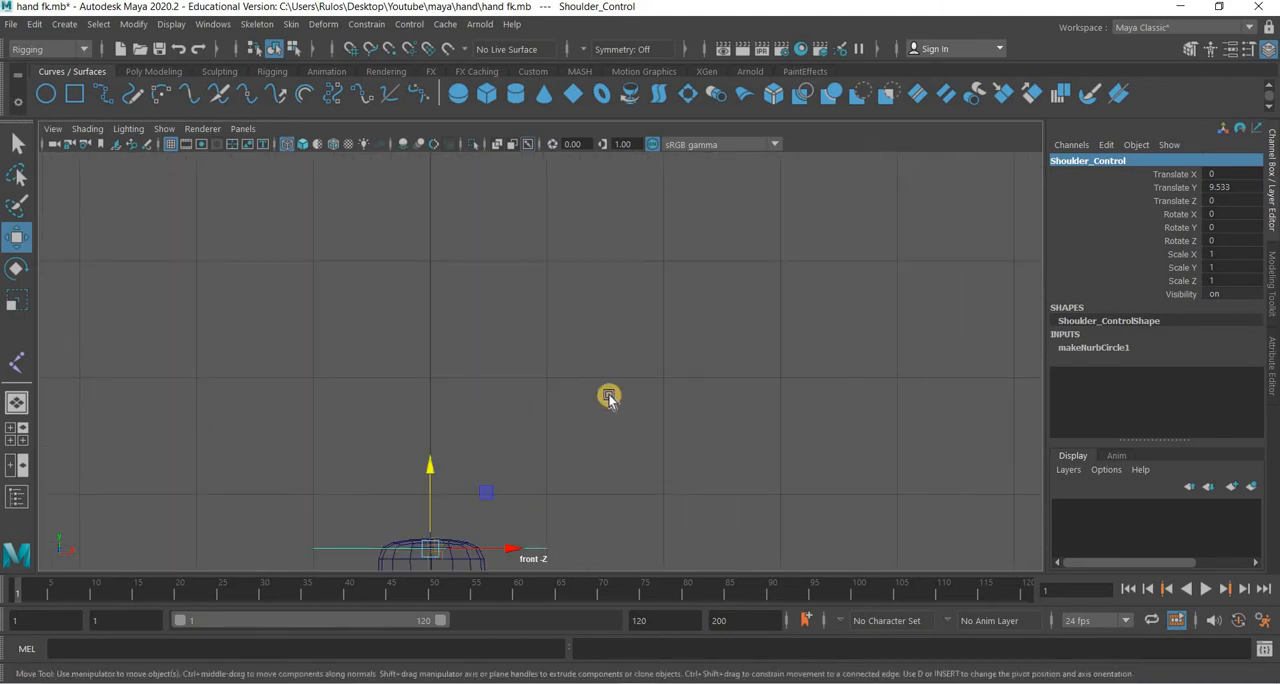
alt+middle_drag(529, 562, 666, 392)
scroll(672, 358, up, 6)
drag(687, 347, 683, 340)
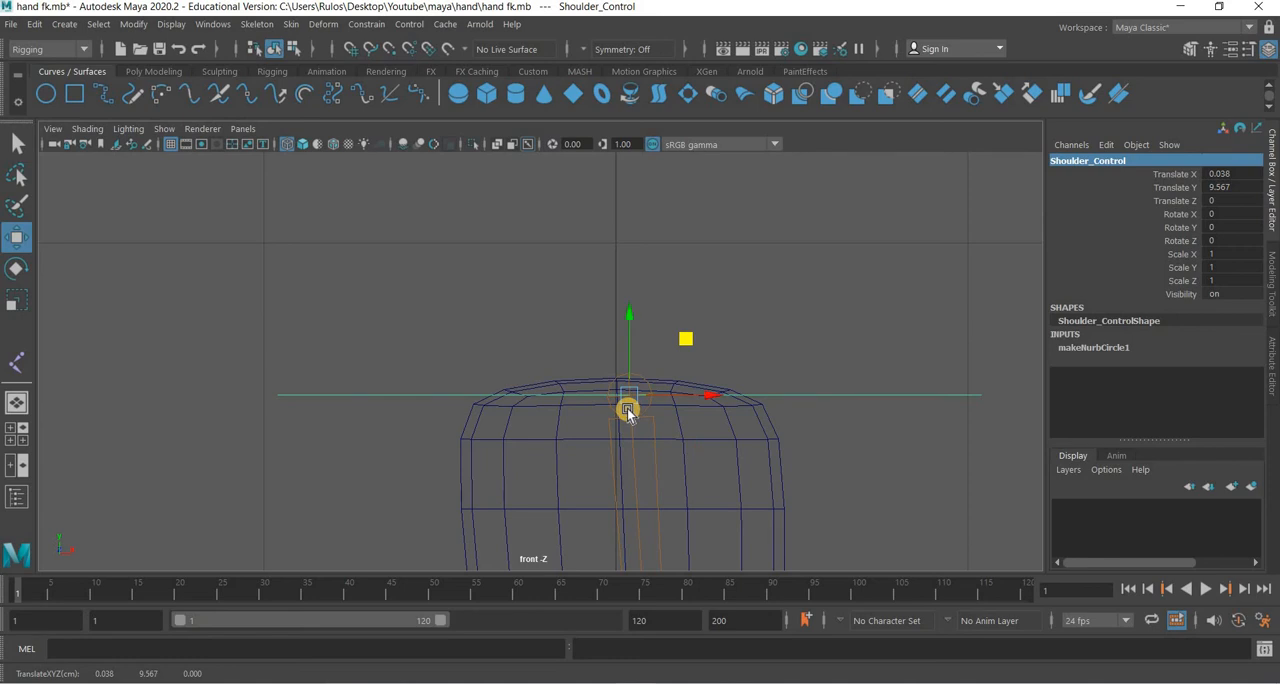
Parent the shoulder joint under Shoulder_Control.
scroll(628, 410, down, 10)
alt+middle_drag(616, 470, 549, 320)
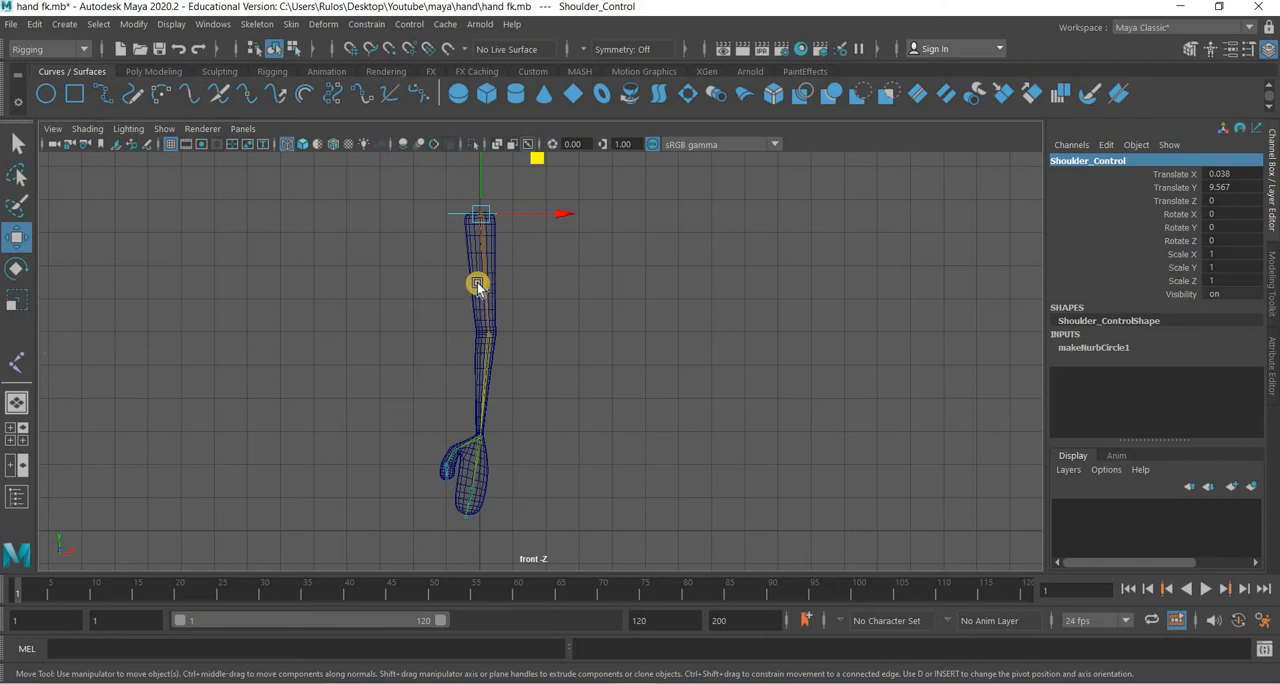
scroll(529, 420, up, 3)
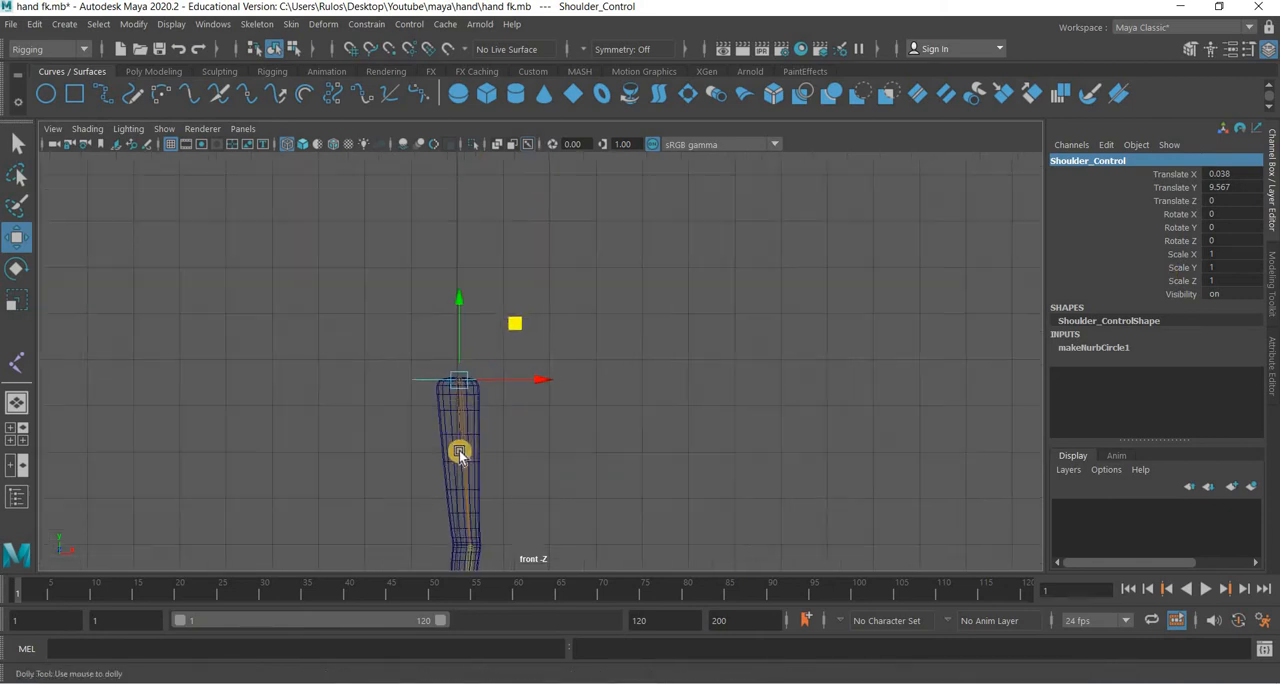
scroll(375, 449, up, 2)
drag(368, 452, 429, 460)
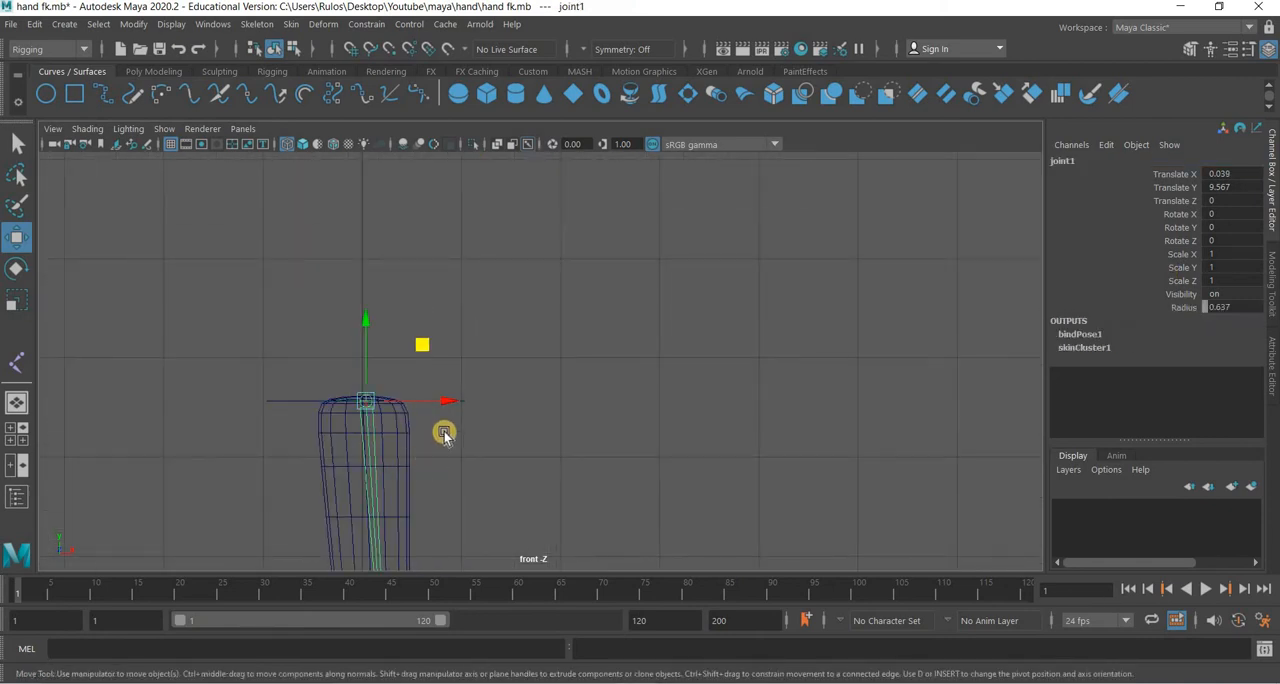
shift+drag(287, 401, 287, 465)
key(p)
Try rotating Shoulder_Control to about -21° in Z to test the arm, and undo the rotation.
click(473, 417)
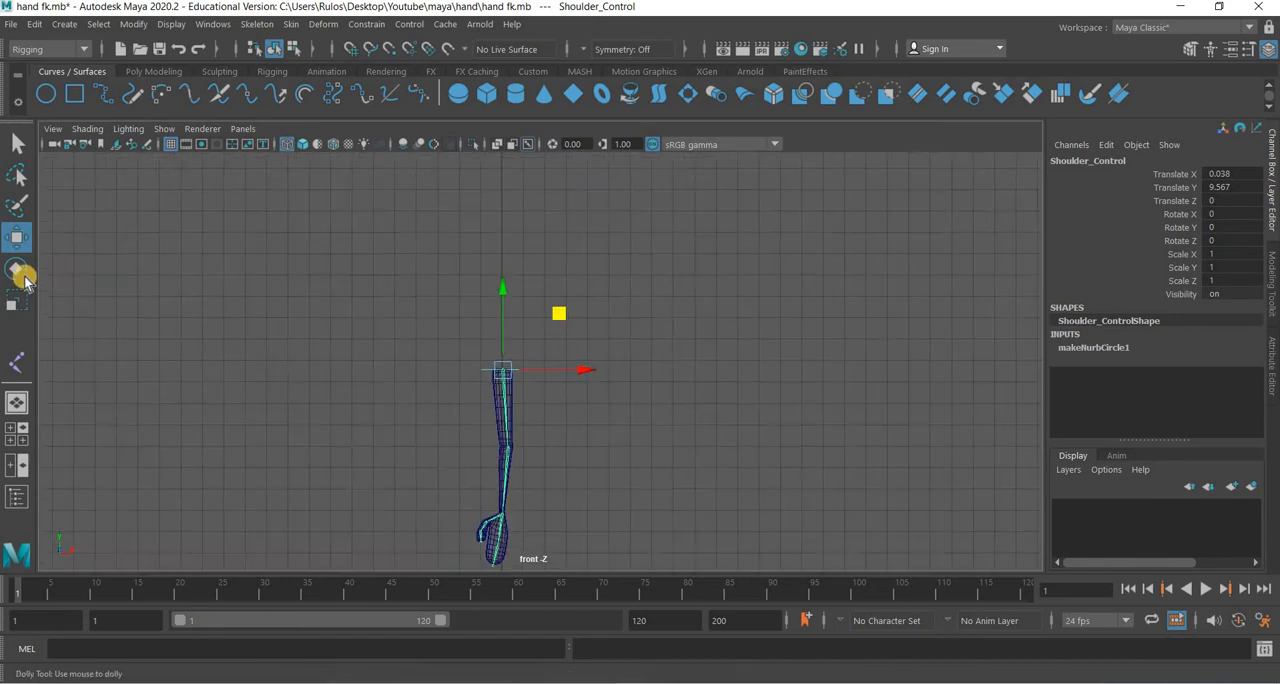
key(e)
drag(580, 320, 661, 468)
key(ctrl+z)
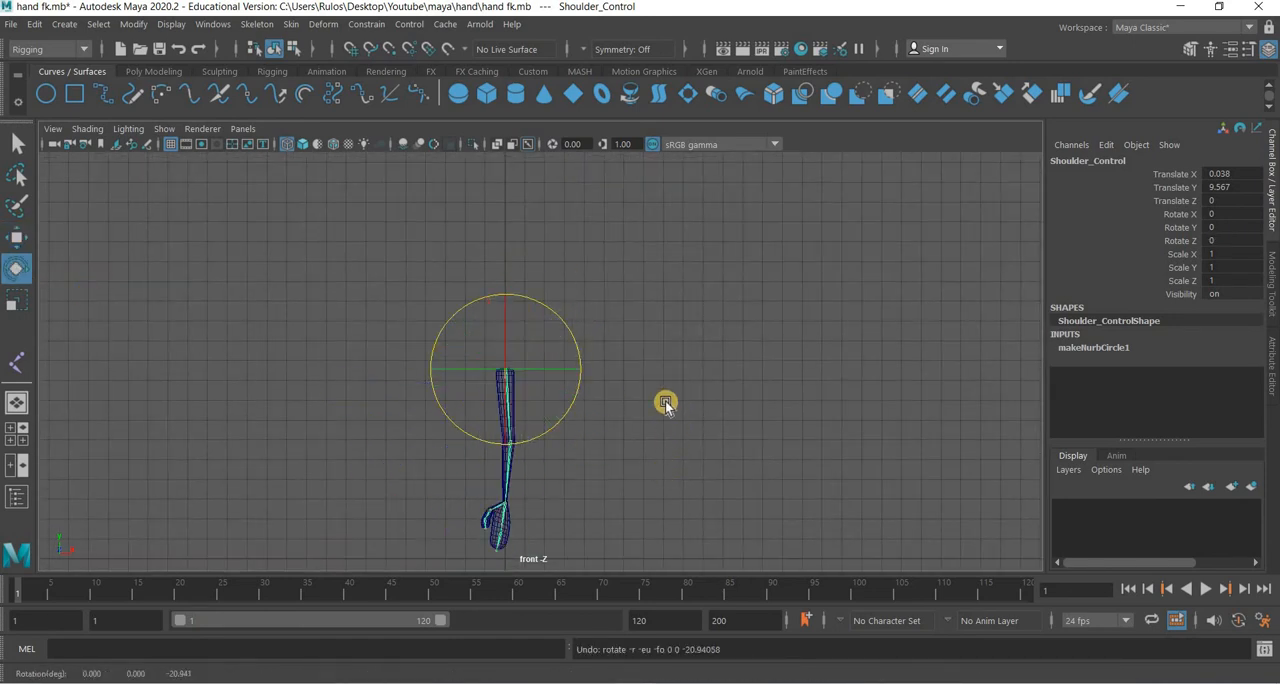
Create a second NURBS circle for the elbow control.
alt+middle_drag(664, 400, 660, 321)
scroll(276, 345, up, 2)
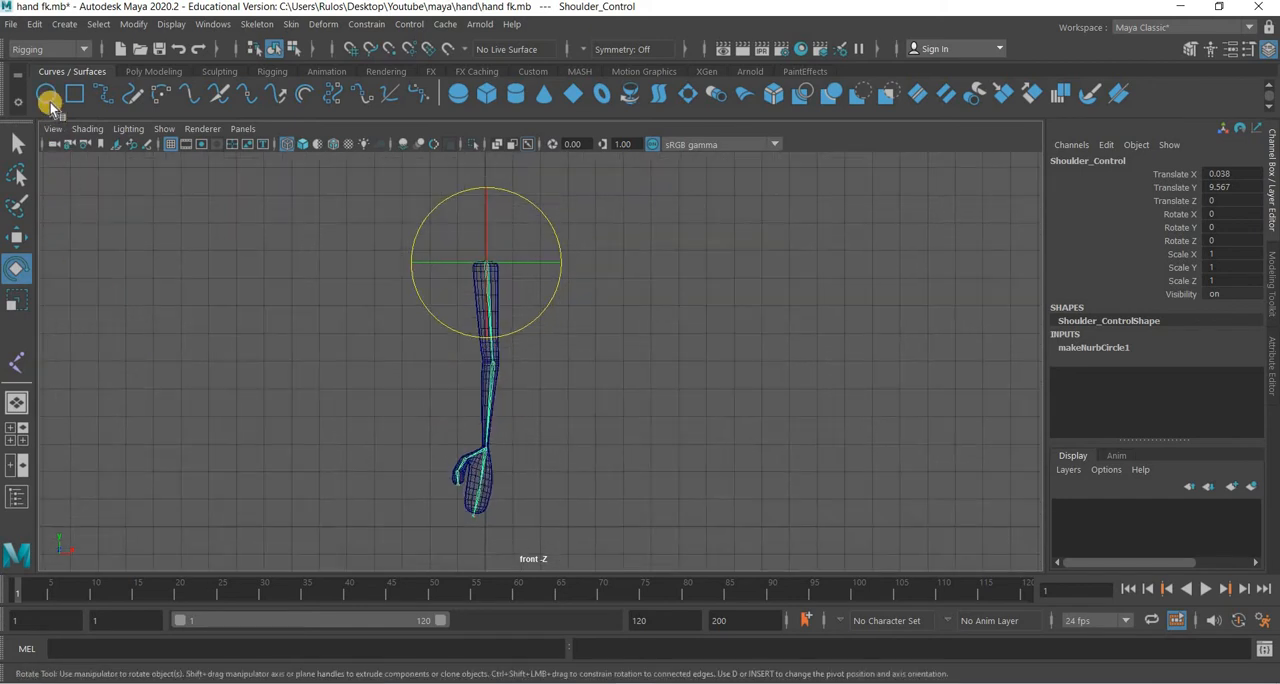
click(49, 102)
click(413, 404)
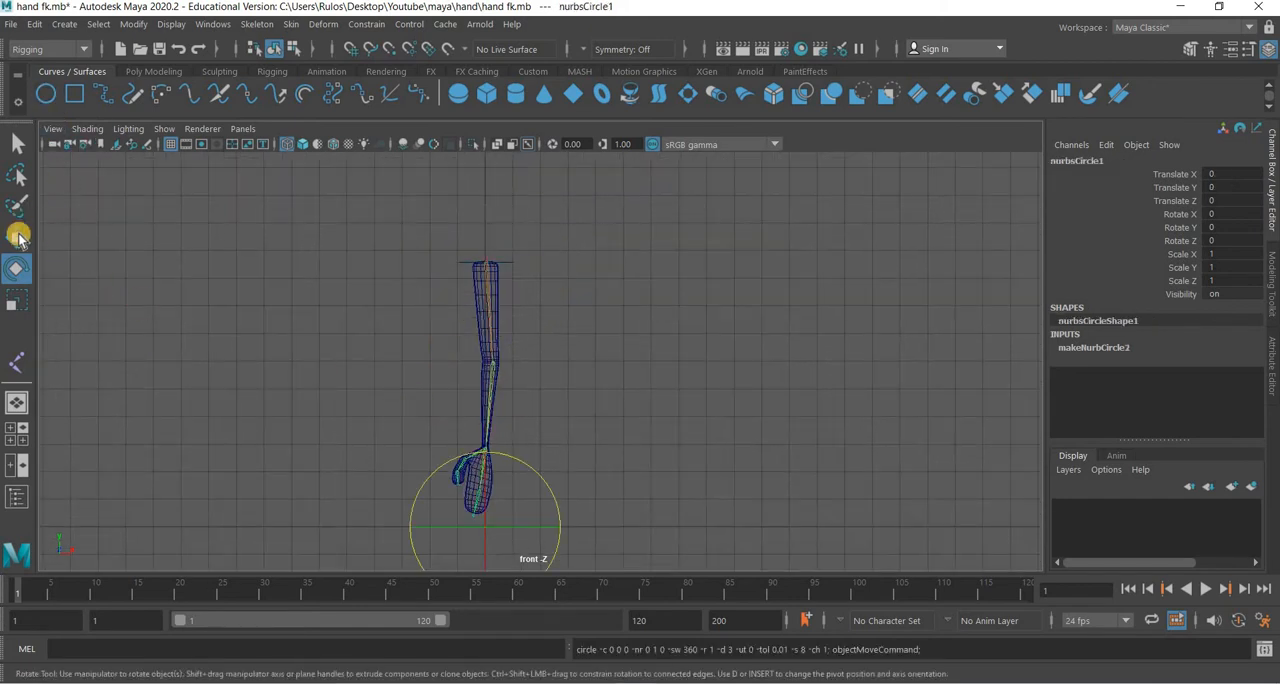
Move the new circle onto the elbow joint at about X 0.279, Y 5.944, and rename it Elbow_Control.
click(18, 235)
drag(484, 457, 491, 360)
scroll(337, 329, up, 5)
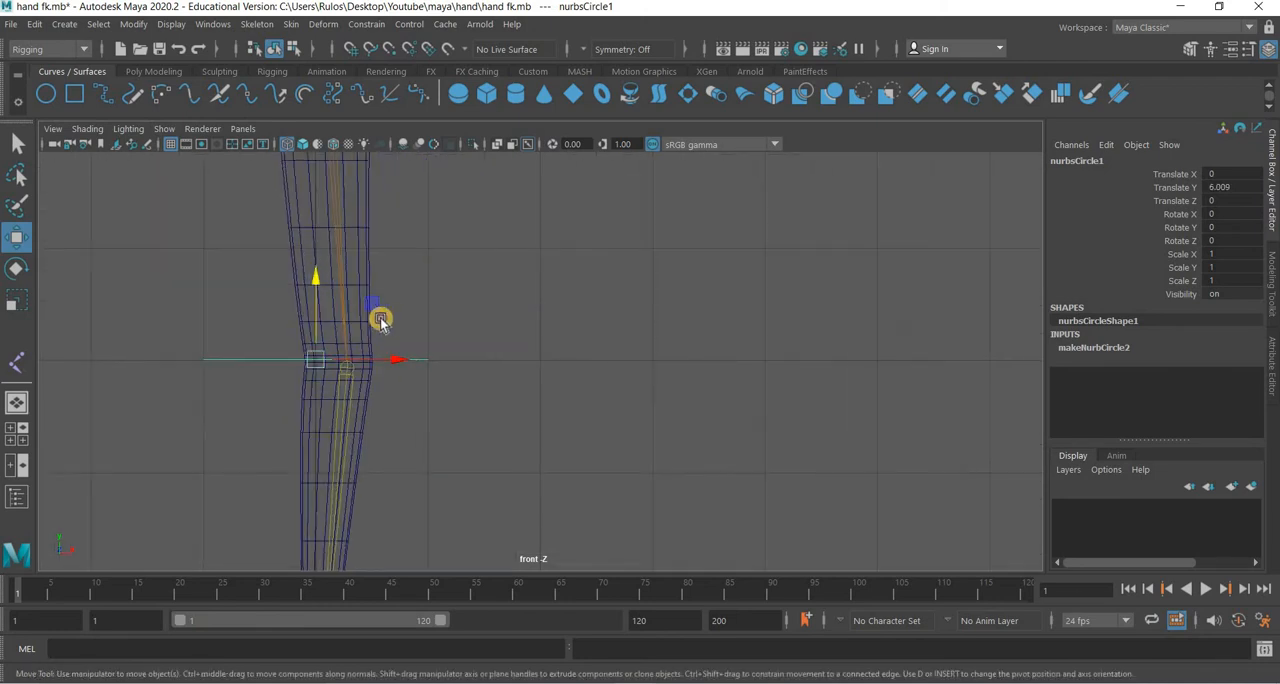
drag(400, 319, 399, 317)
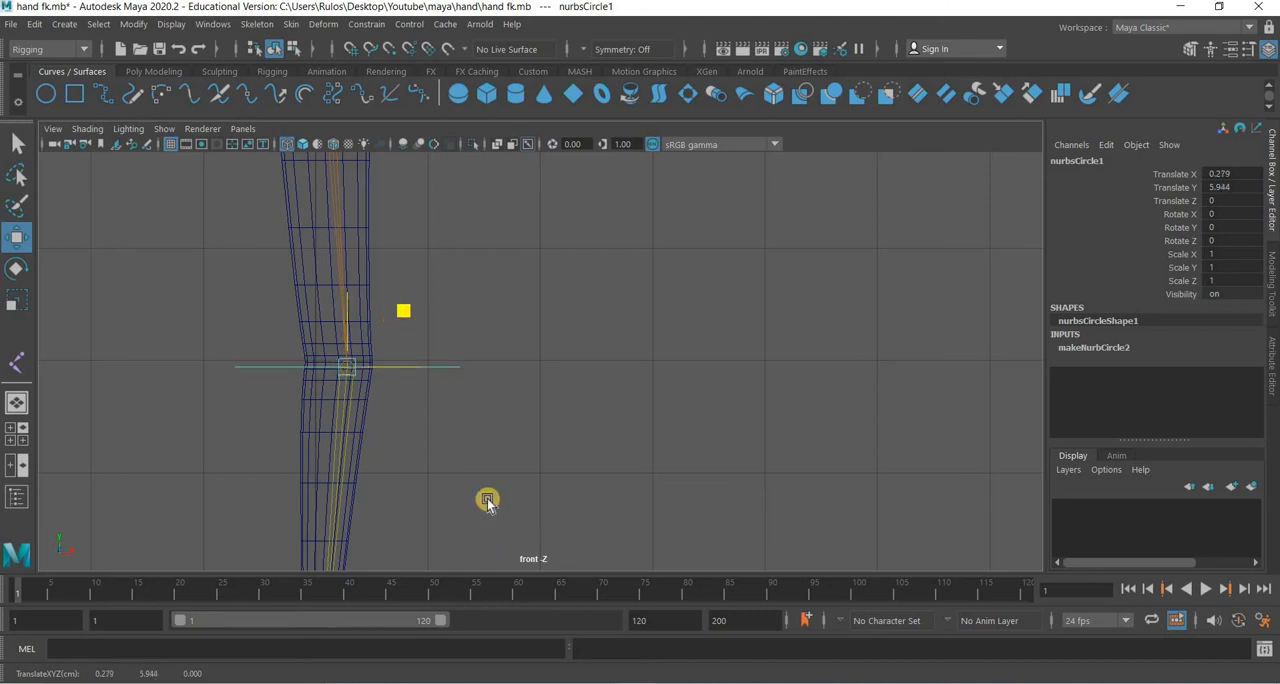
double_click(1099, 164)
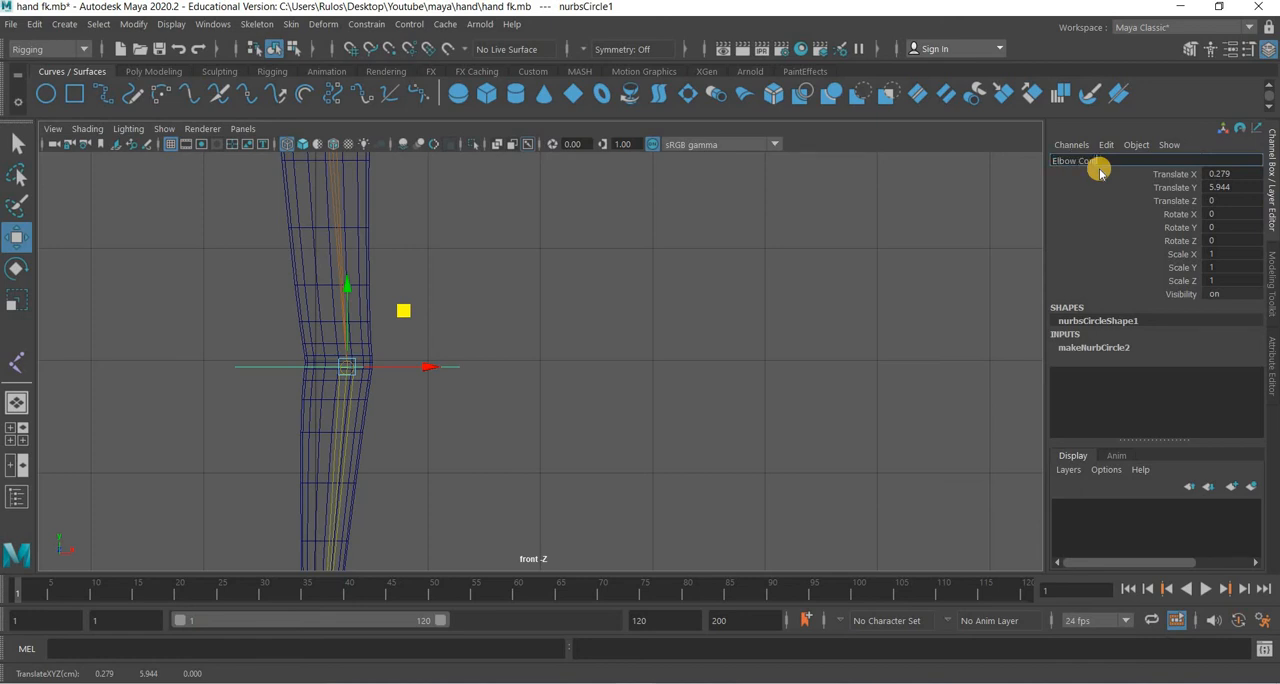
key(Return)
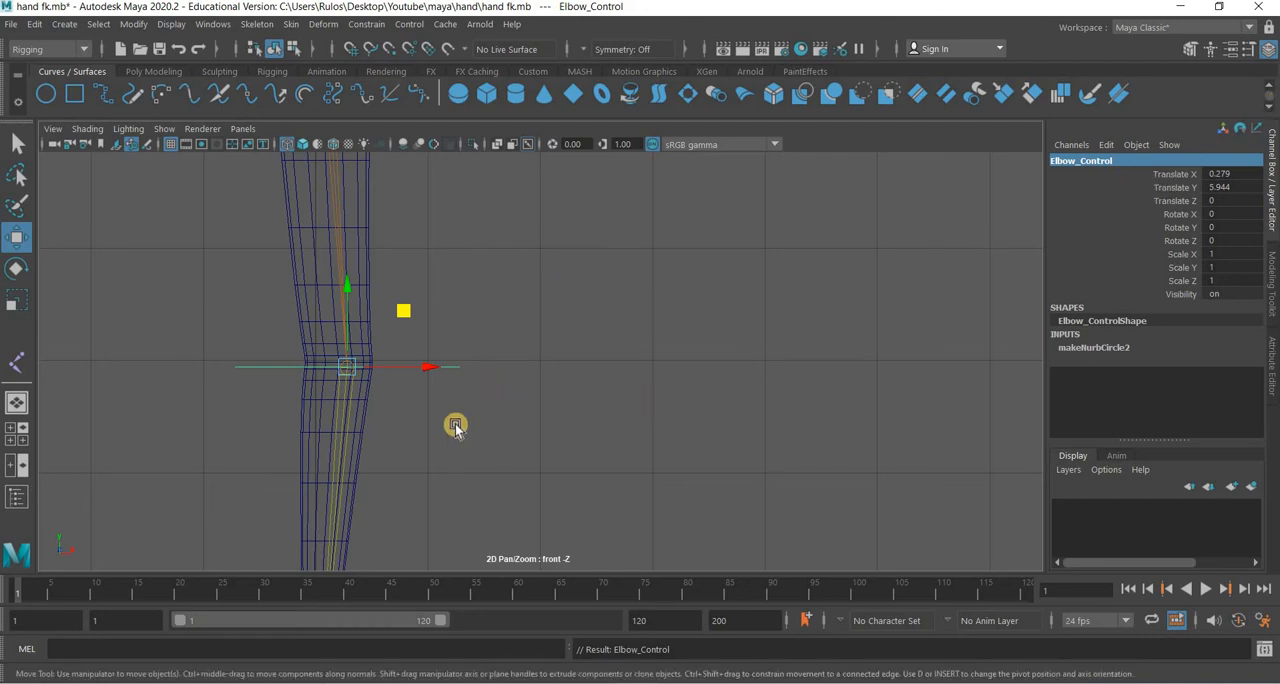
Try parenting the elbow joint directly under Elbow_Control, and undo the parenting.
click(346, 432)
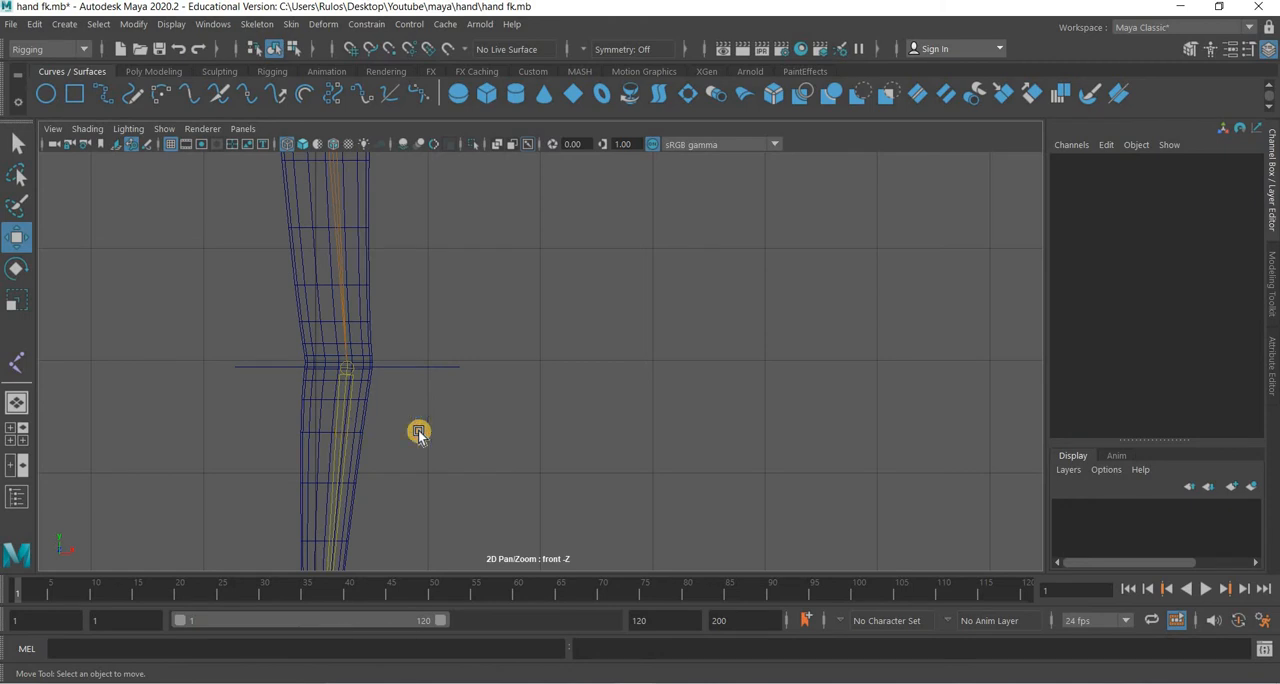
click(461, 388)
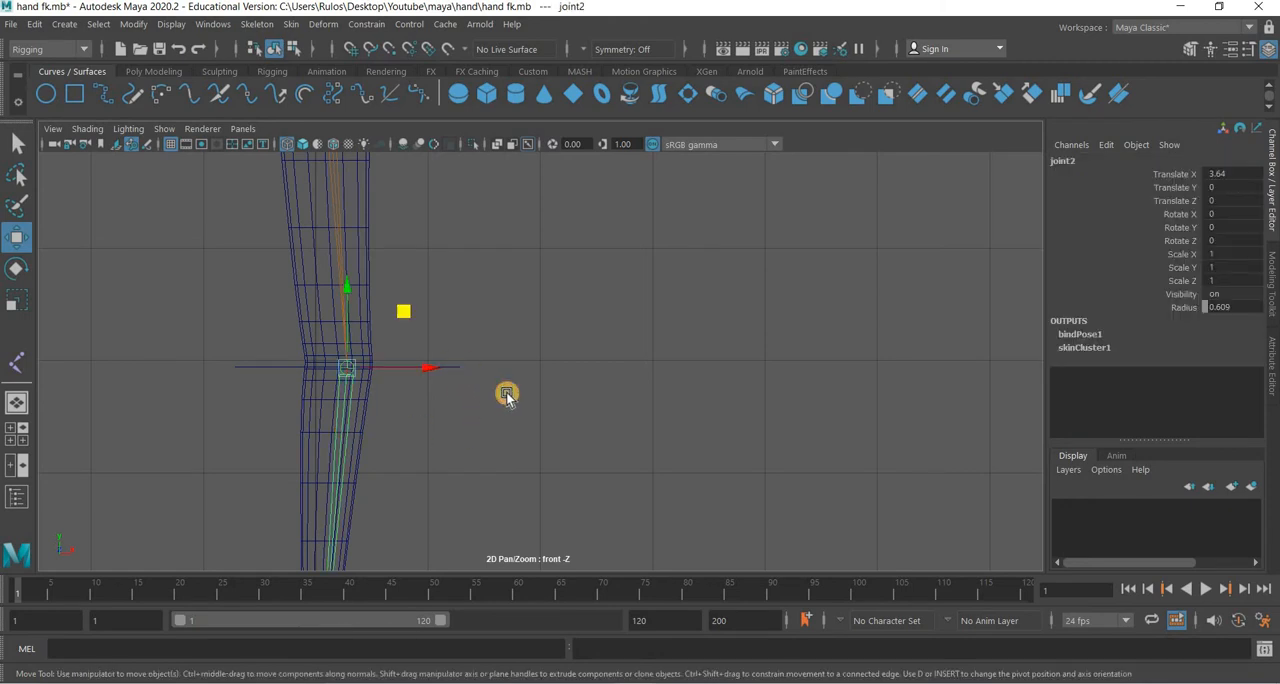
shift+drag(475, 418, 475, 418)
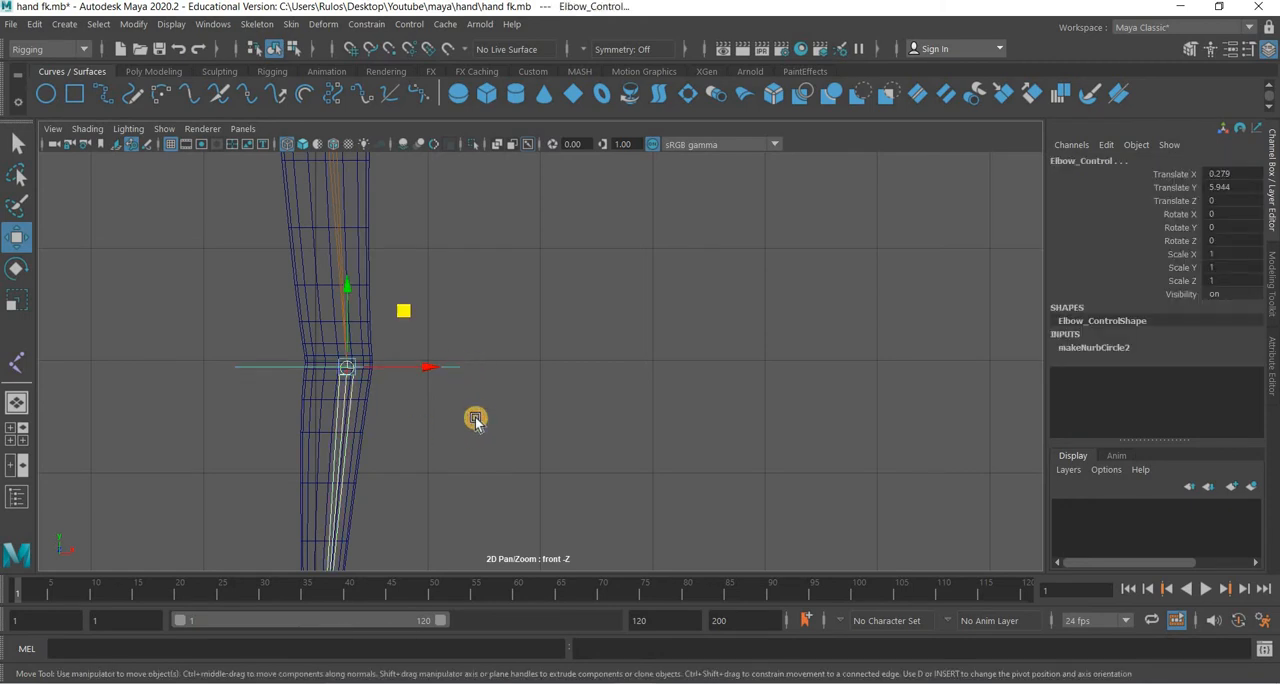
key(p)
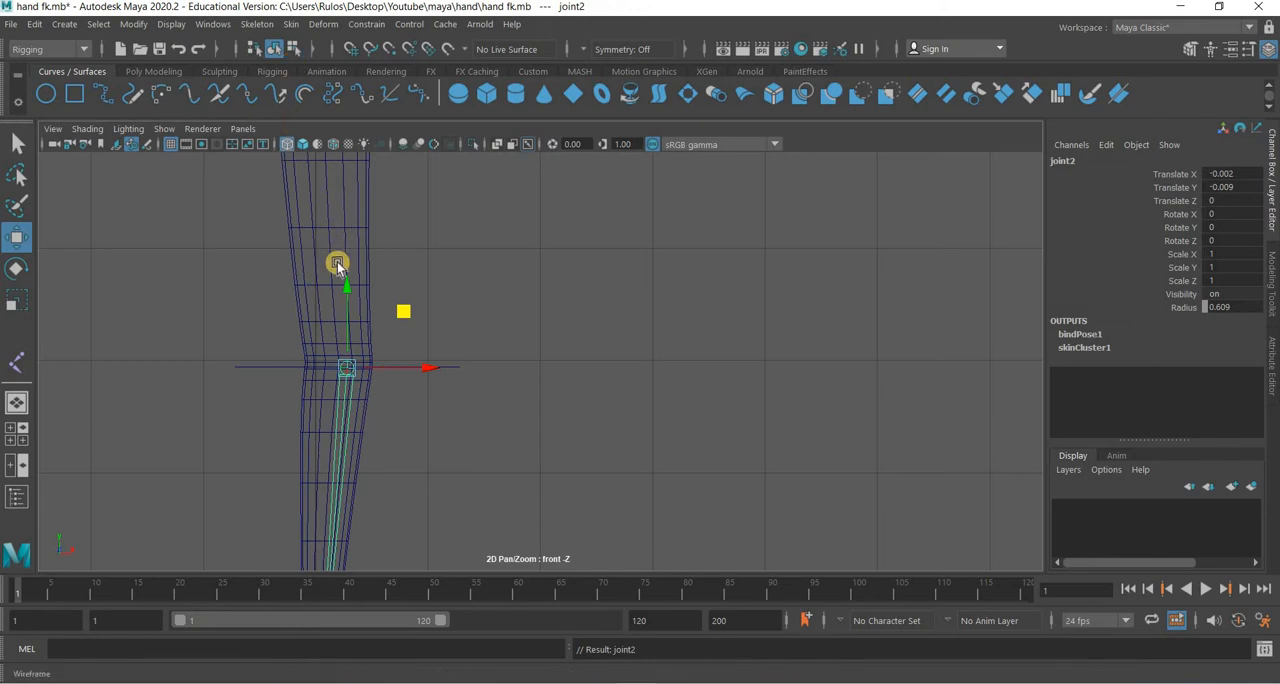
key(ctrl+z)
Apply a parent constraint from Elbow_Control to the elbow joint.
click(432, 369)
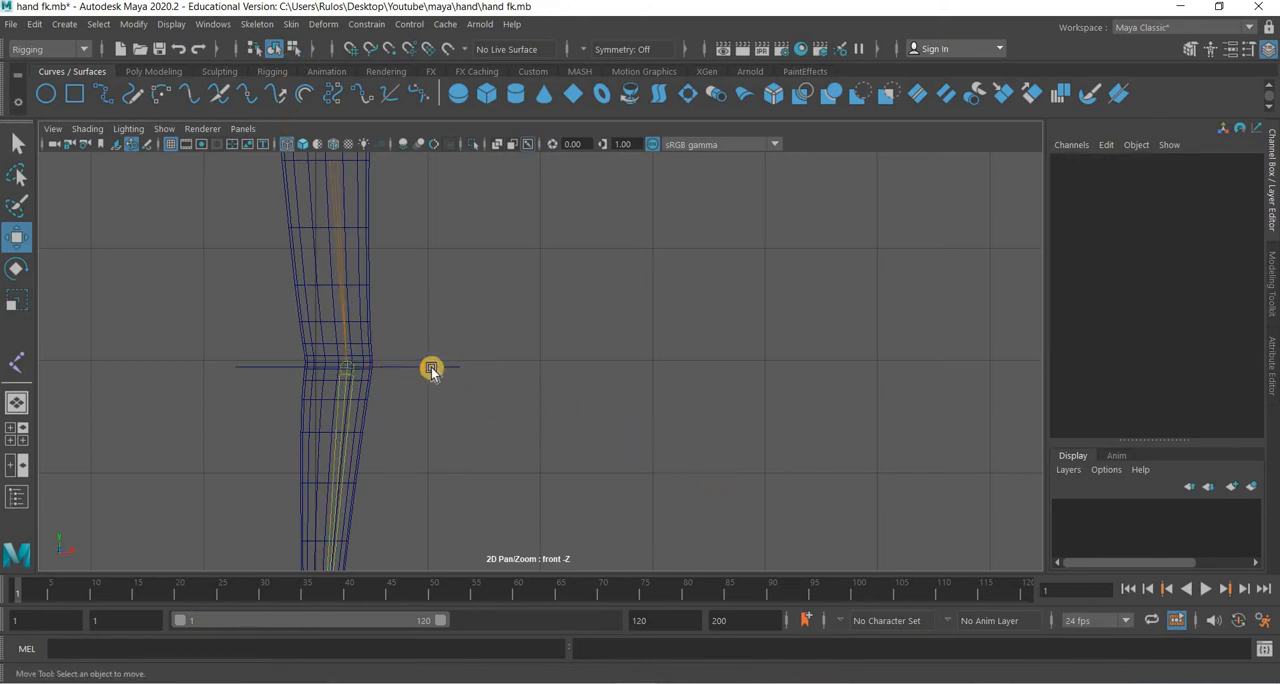
click(431, 368)
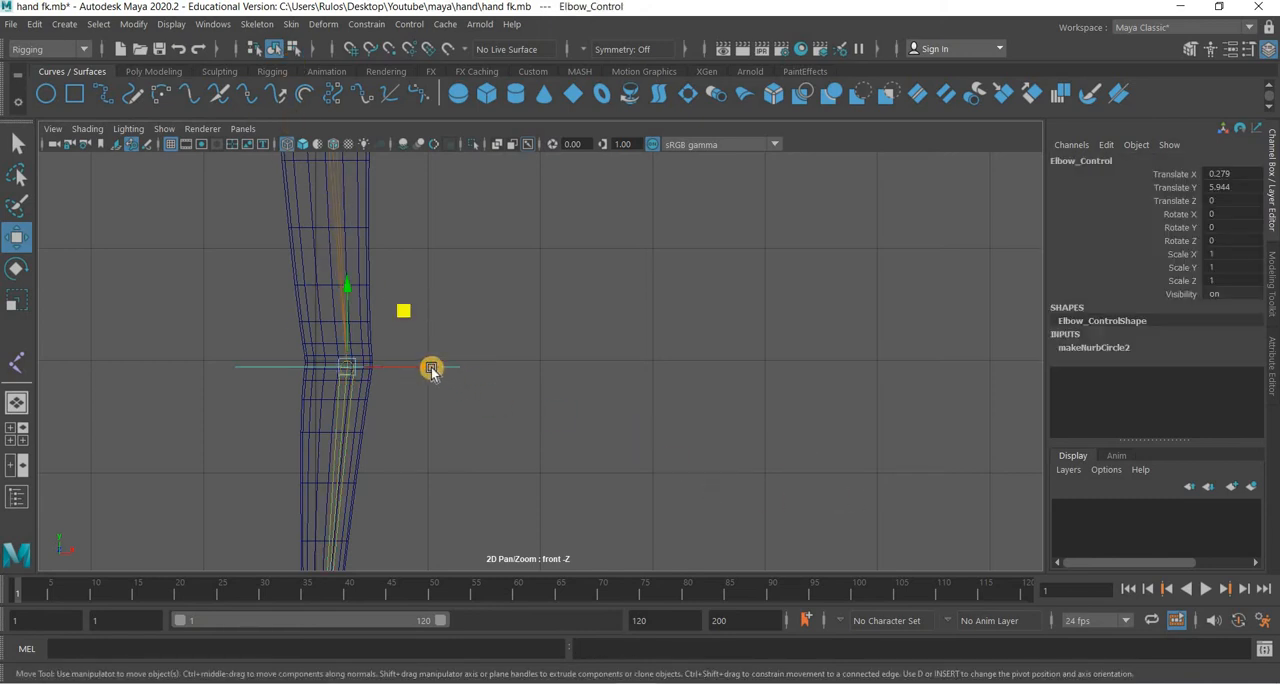
shift+click(343, 412)
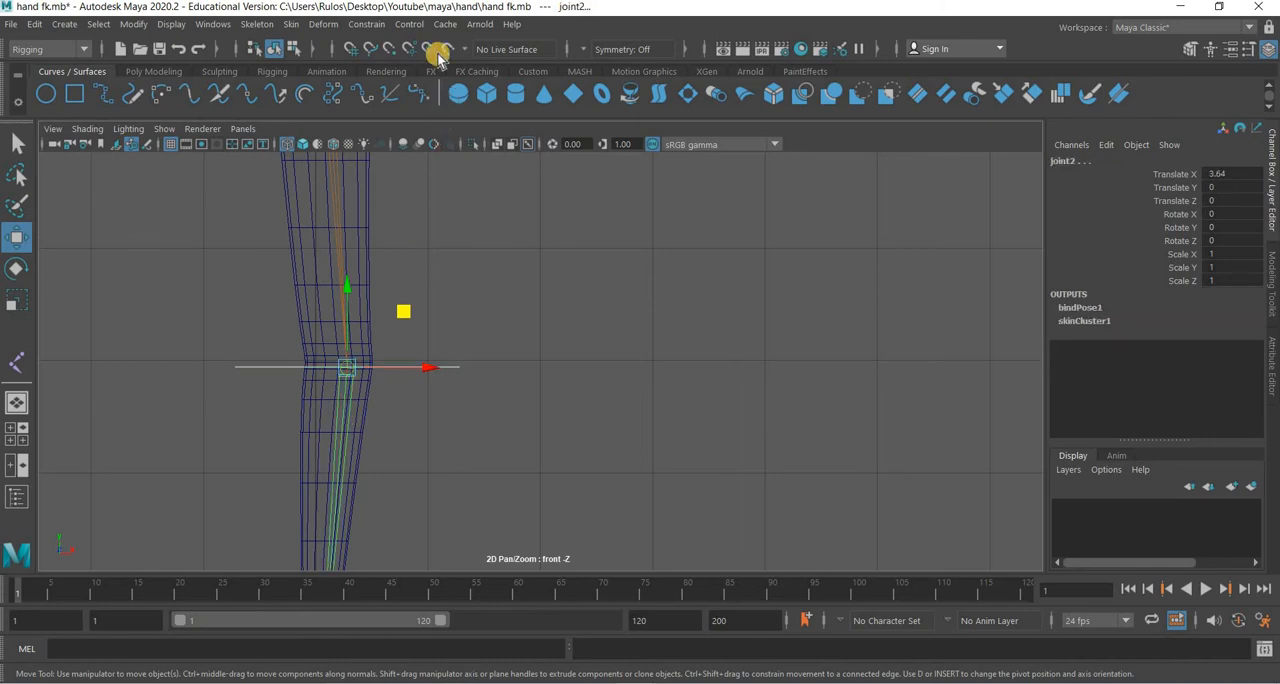
click(366, 24)
click(386, 66)
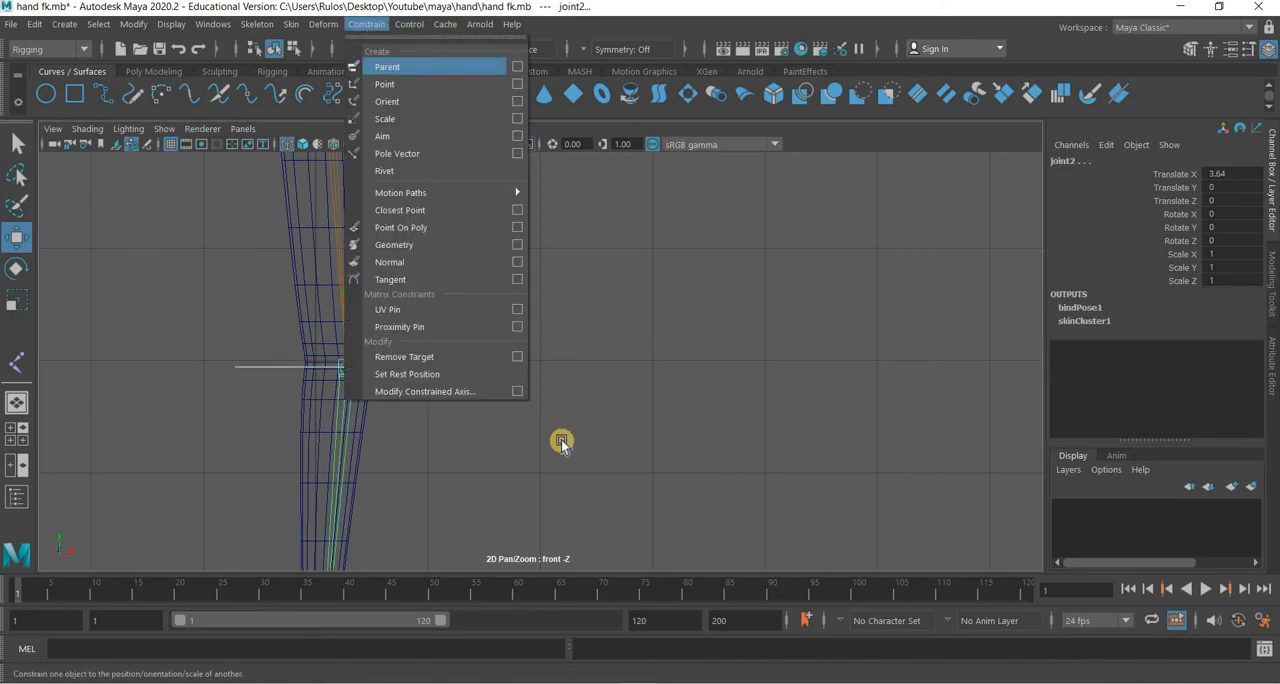
Select Elbow_Control, try rotating it in Z to test the forearm, and undo the rotation.
click(447, 366)
click(447, 366)
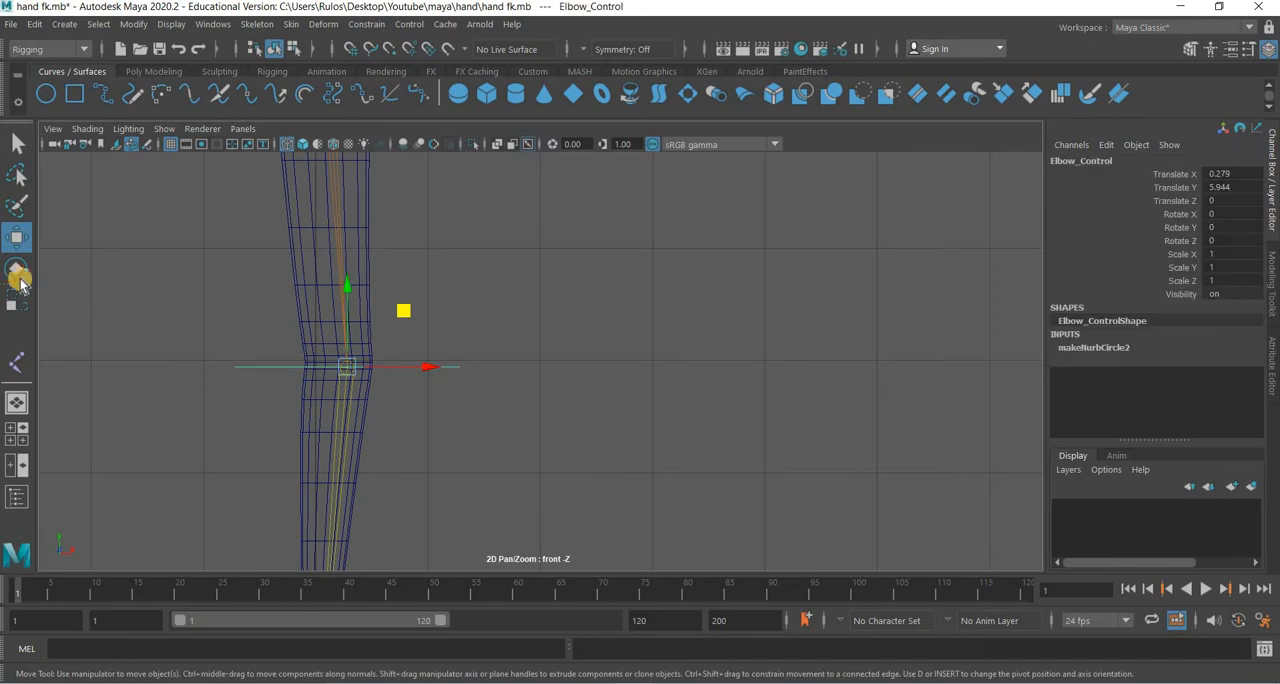
key(e)
drag(400, 428, 549, 463)
key(ctrl+z)
Try rotating Shoulder_Control to about -80° in Z to test both controls, and undo the rotation.
scroll(622, 444, down, 6)
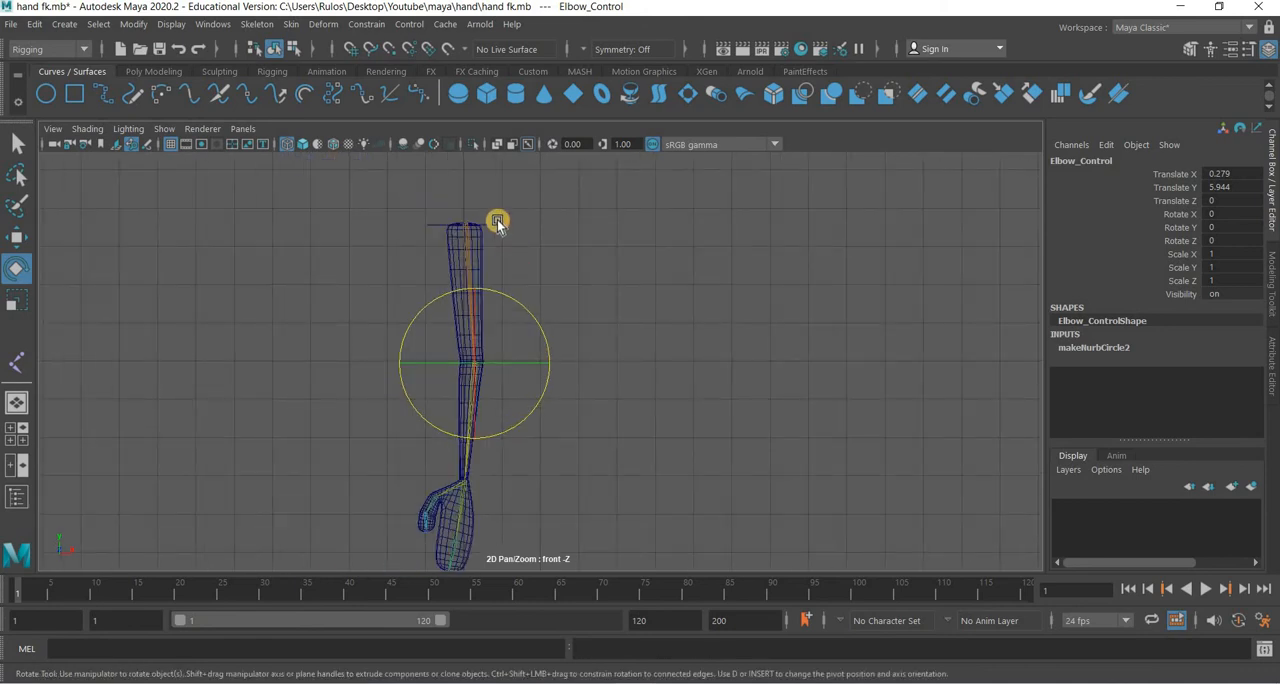
click(497, 222)
click(529, 189)
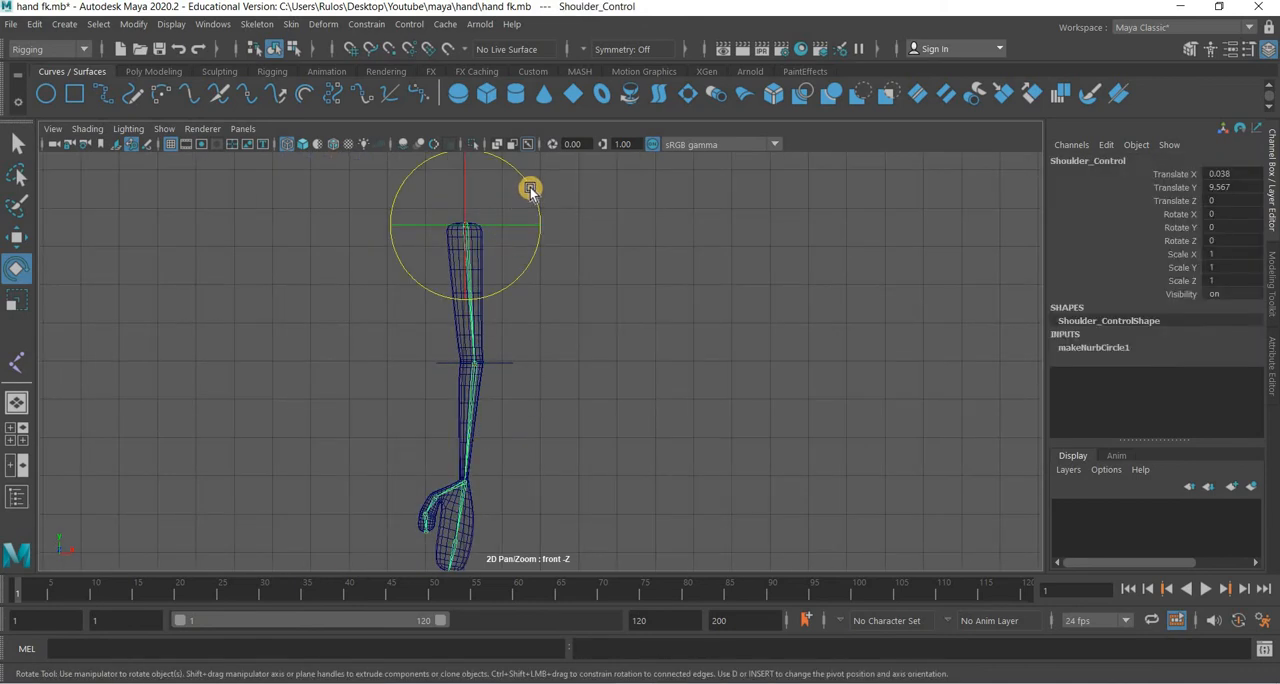
drag(556, 257, 680, 409)
key(ctrl+z)
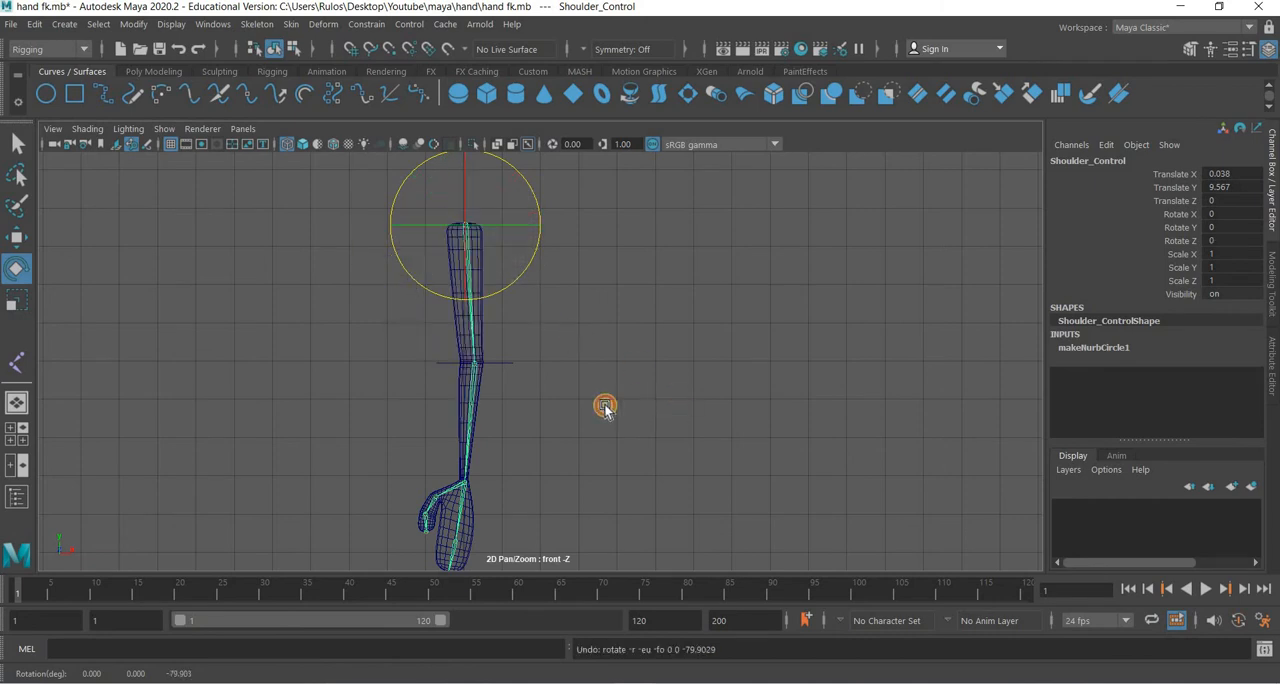
Parent Elbow_Control under Shoulder_Control.
click(509, 361)
click(511, 363)
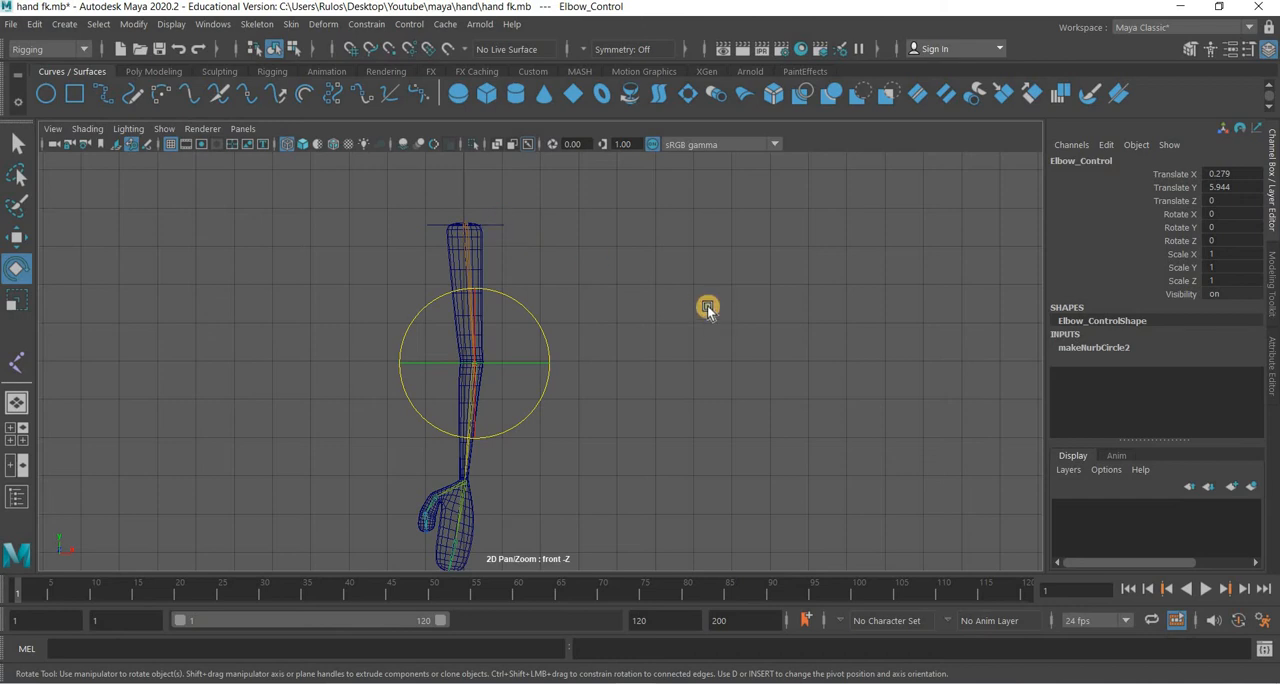
key(Up)
key(Down)
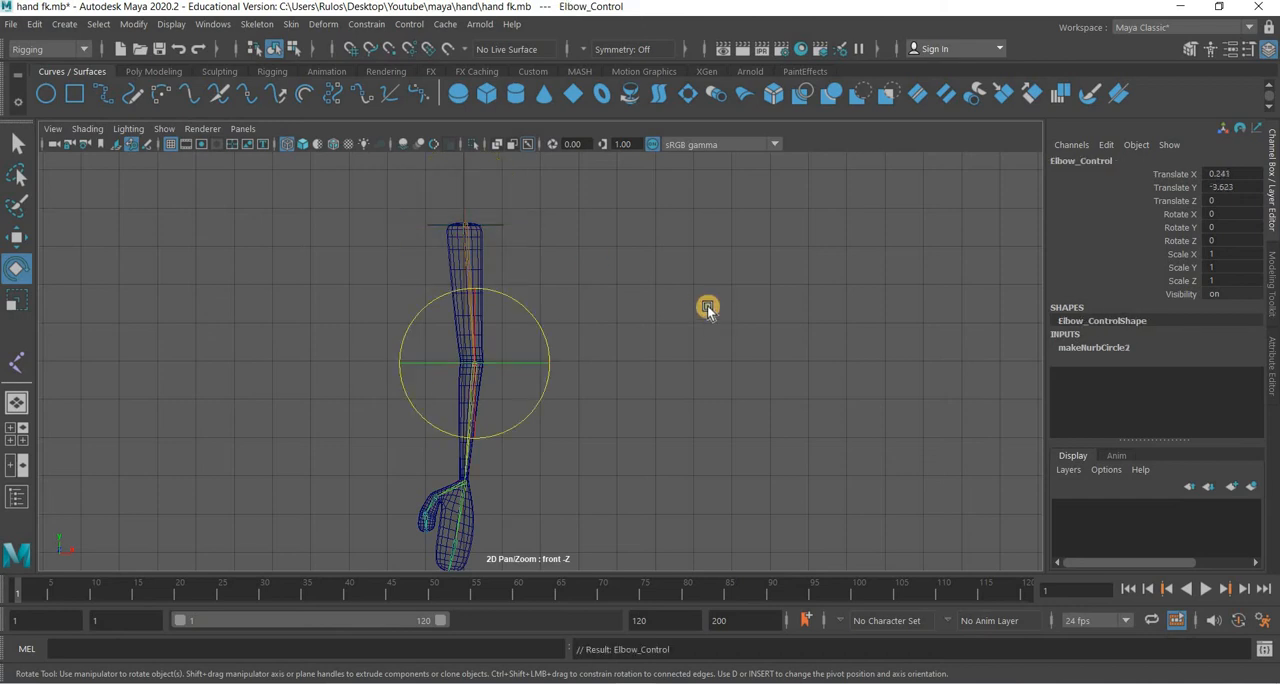
Try rotating Shoulder_Control to about -45° in Z to test the control hierarchy, and undo the rotation.
click(505, 226)
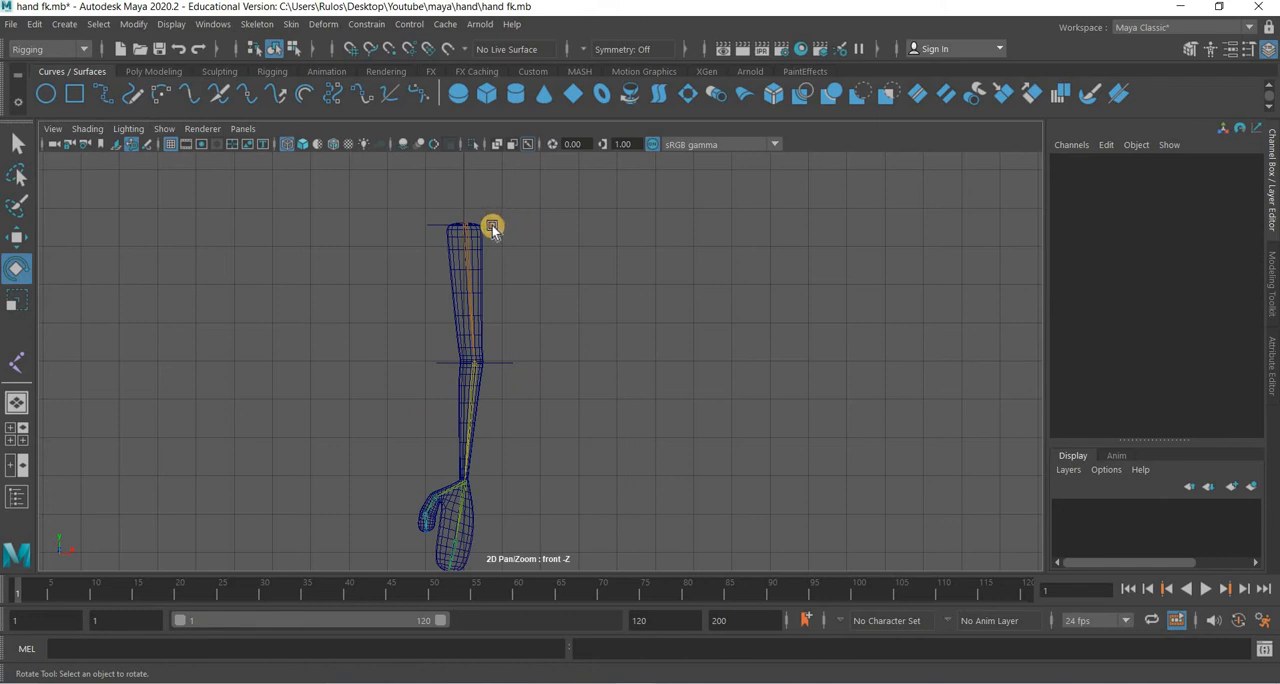
click(532, 193)
drag(536, 258, 390, 347)
key(ctrl+z)
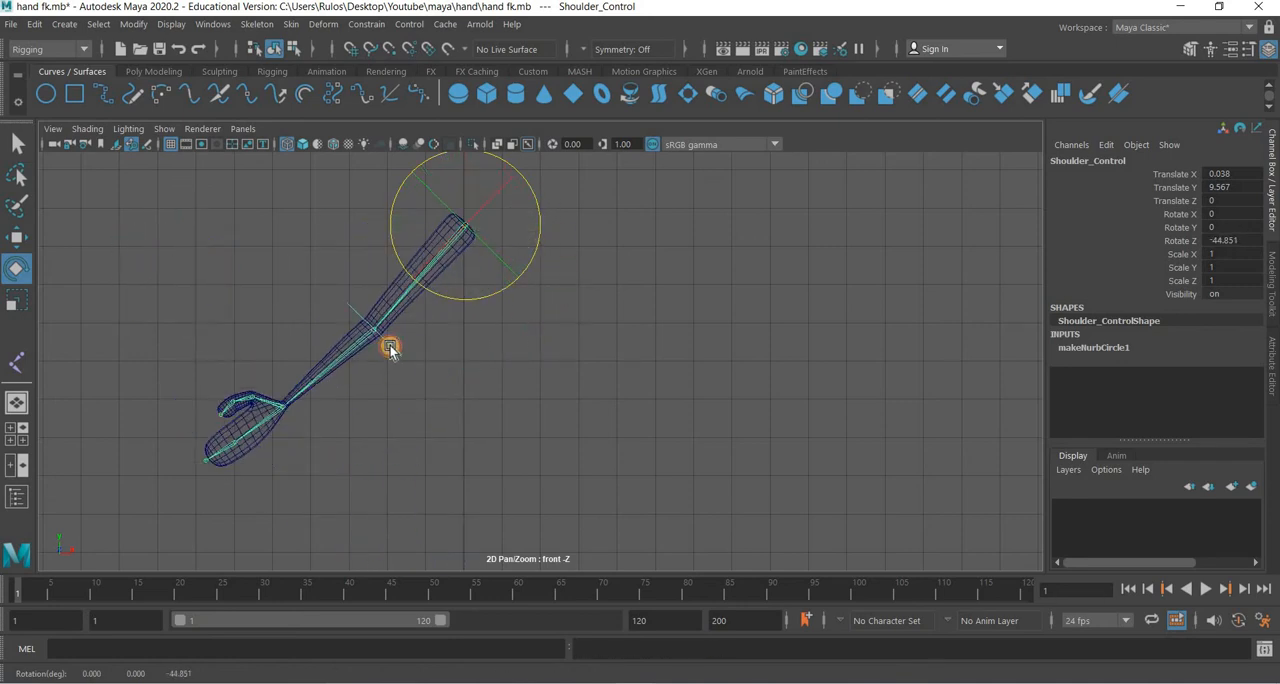
Try rotating Elbow_Control to about -61° in Z to test the forearm, and undo the shoulder and elbow test rotations.
click(447, 310)
drag(432, 400, 684, 386)
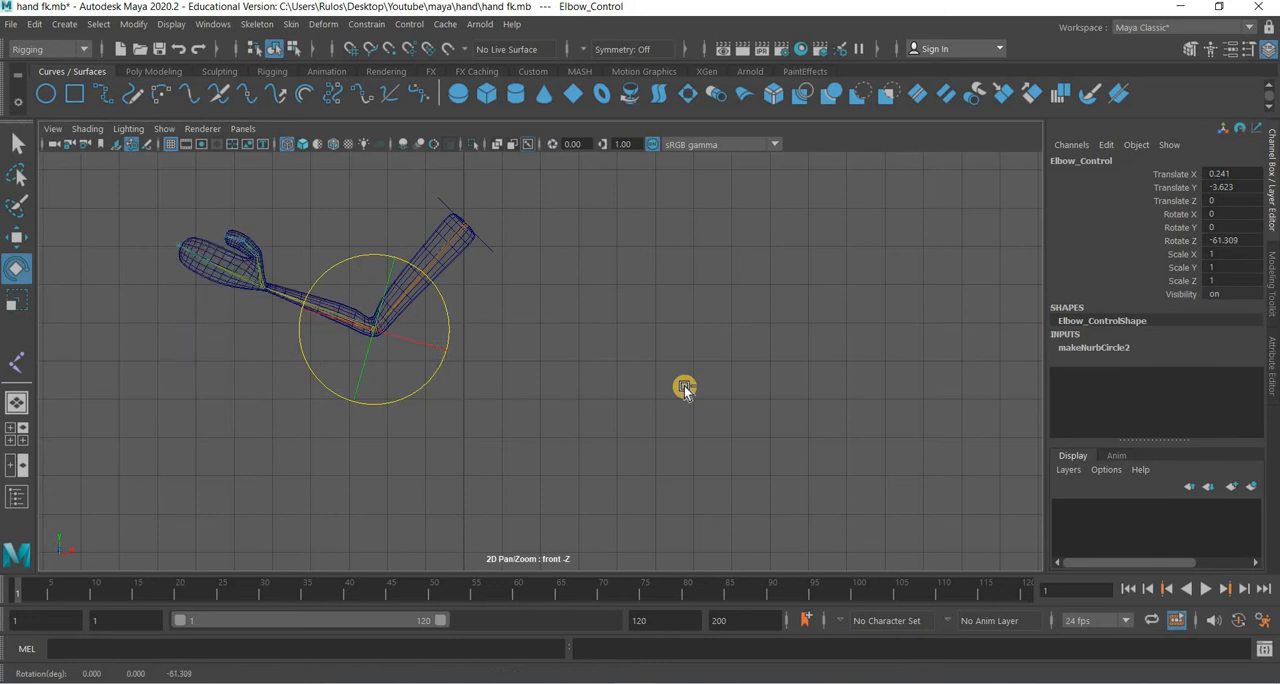
key(ctrl+z)
key(ctrl+z)
key(ctrl+z)
key(ctrl+z)
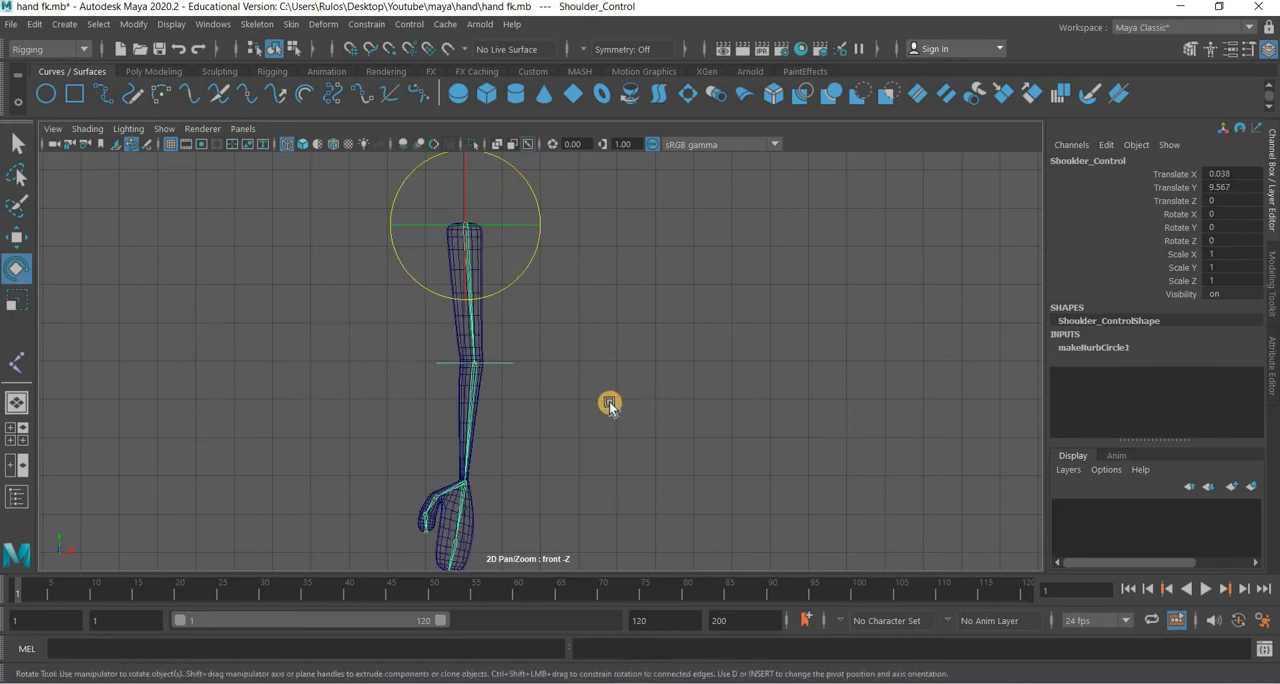
click(609, 401)
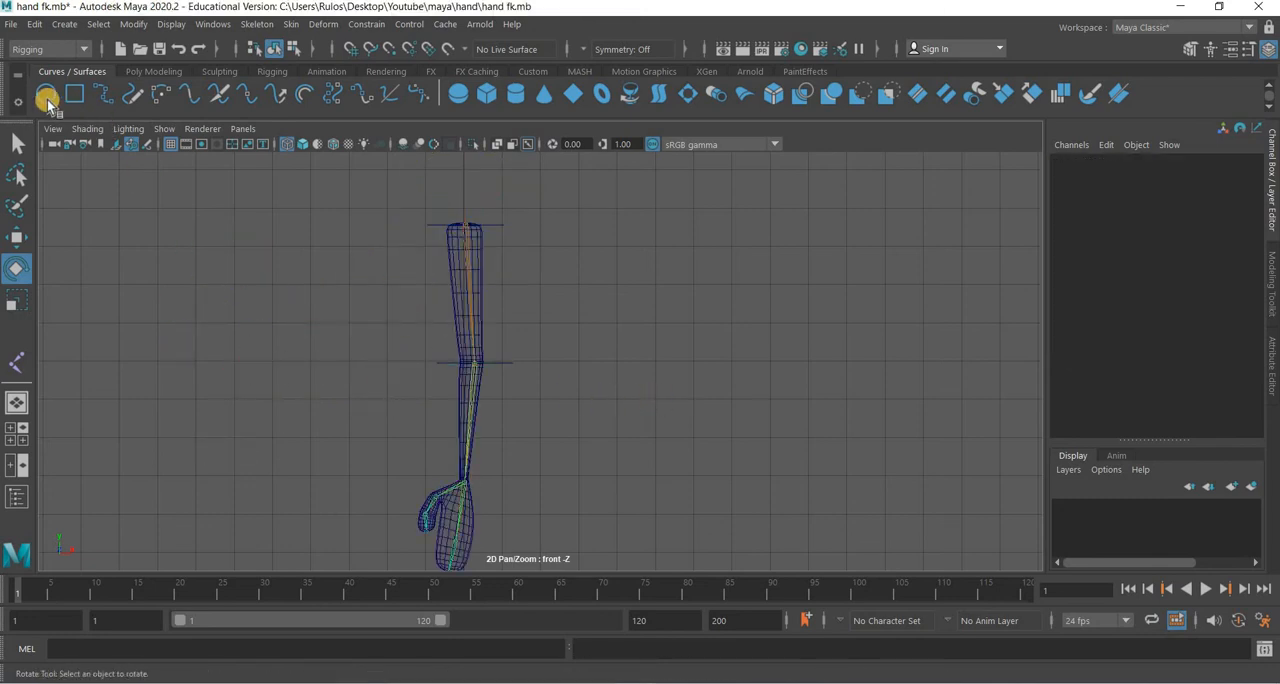
Create a NURBS circle and move it onto the wrist joint at about X 0.029, Y 2.828.
click(46, 94)
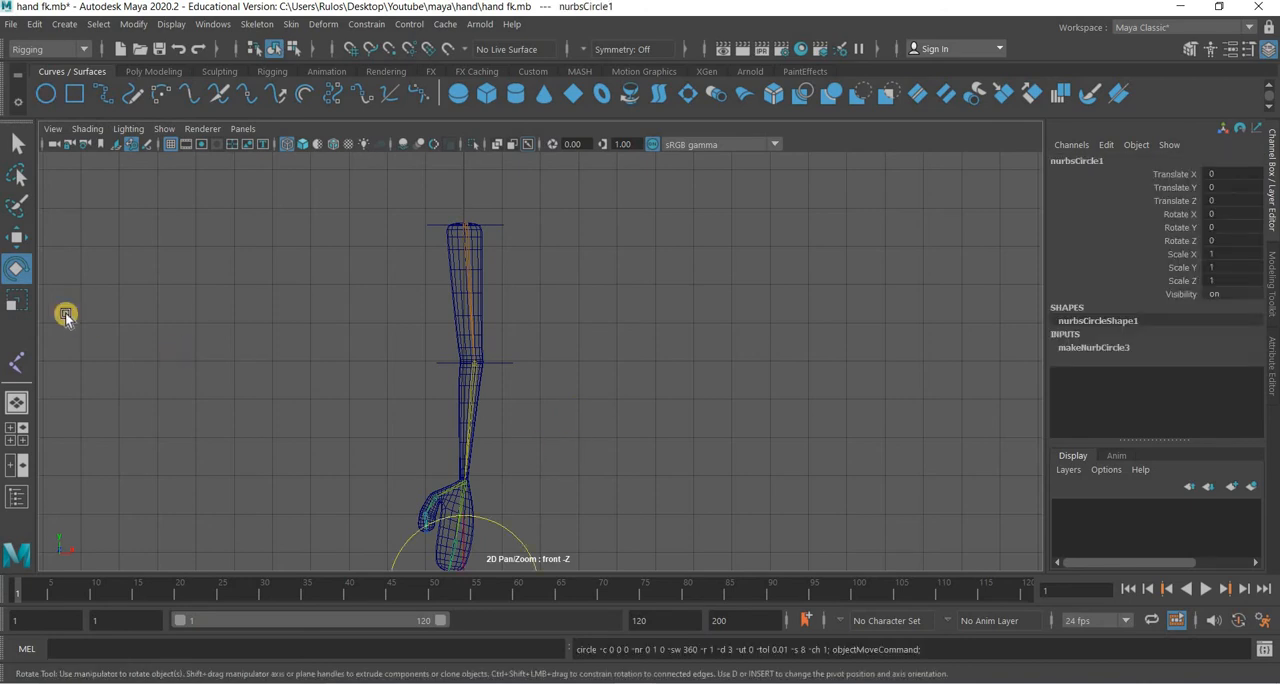
click(17, 232)
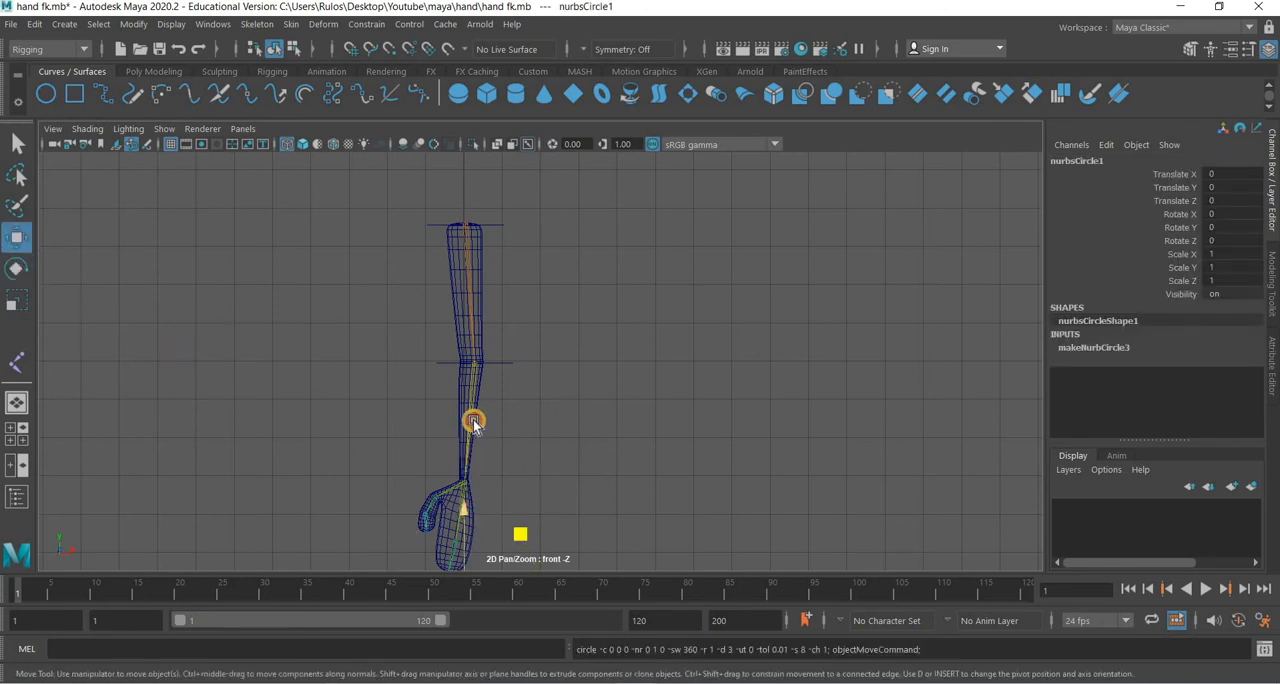
drag(473, 420, 474, 397)
scroll(548, 247, up, 4)
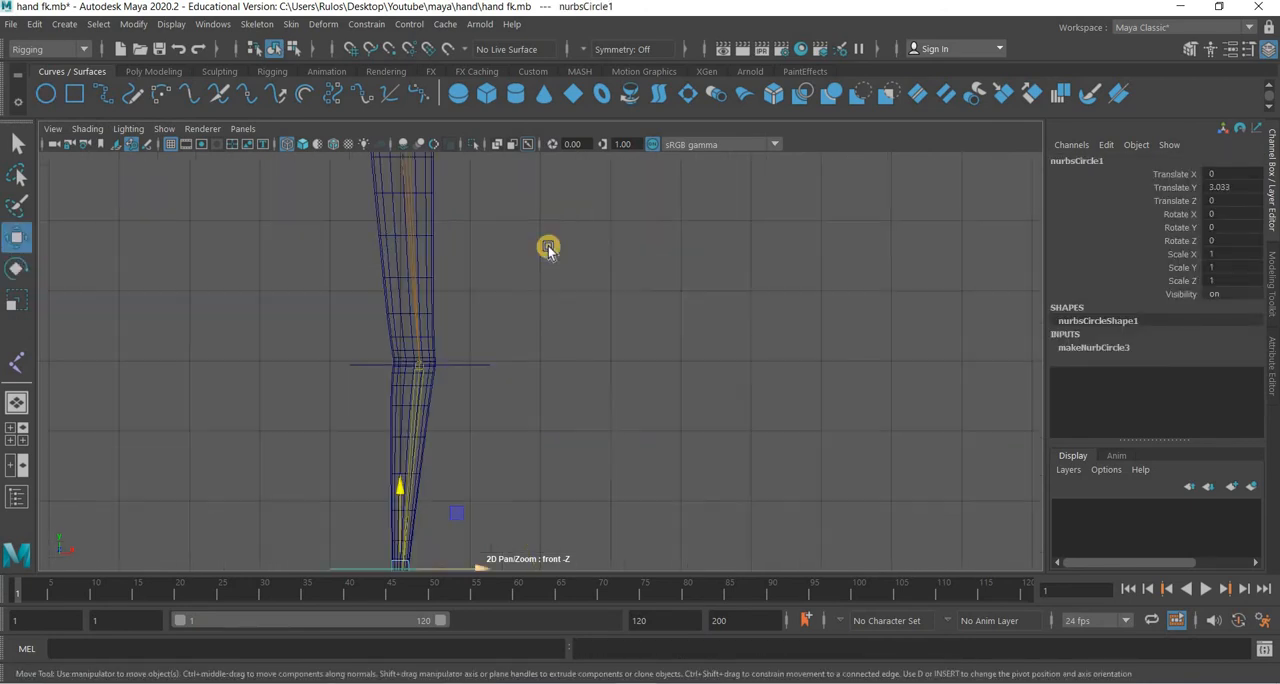
alt+middle_drag(311, 556, 534, 503)
scroll(534, 502, up, 8)
drag(464, 319, 472, 367)
Rotate the wrist circle to about -12.7° in Z to follow the slant of the hand.
click(23, 271)
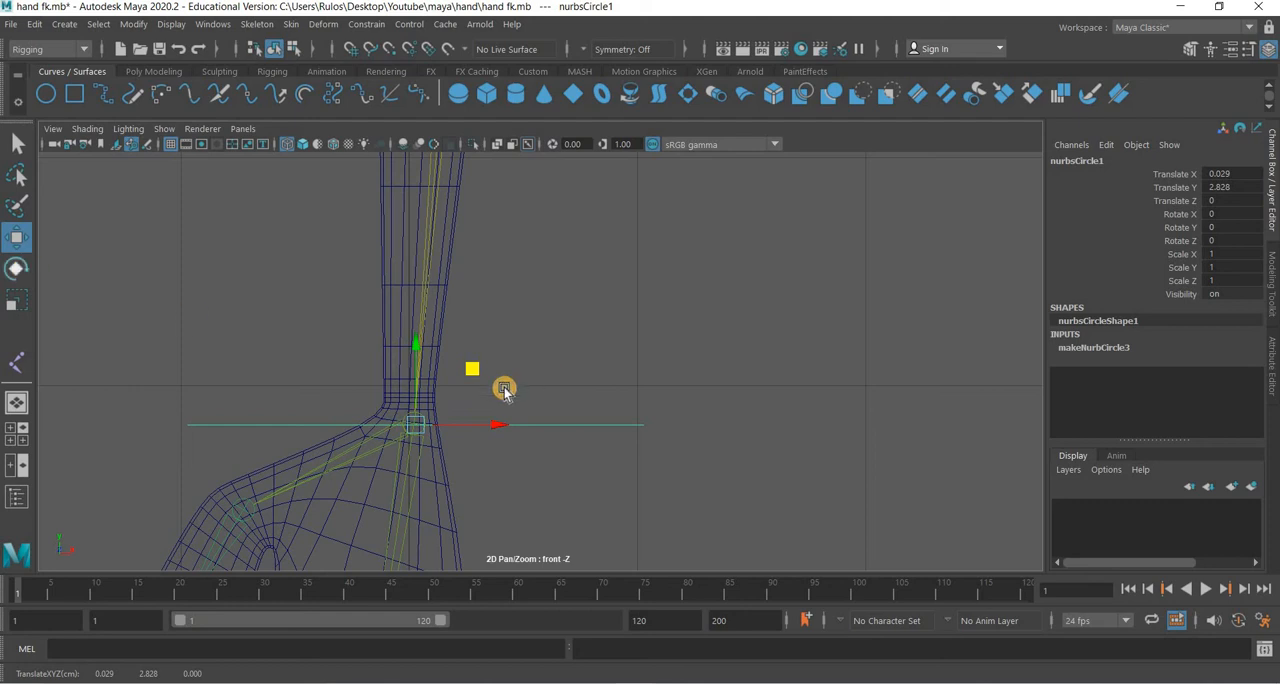
key(e)
drag(485, 421, 491, 409)
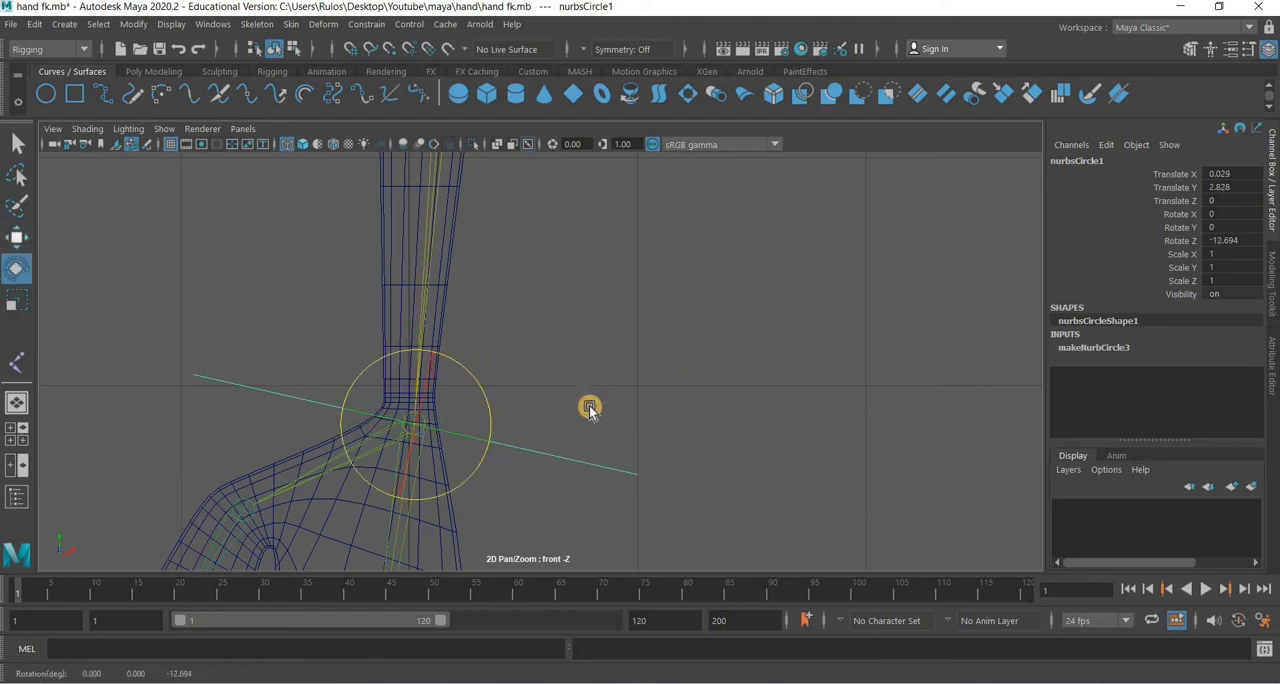
Apply a Parent constraint that makes the wrist circle drive the wrist joint, joint3.
key(w)
click(412, 498)
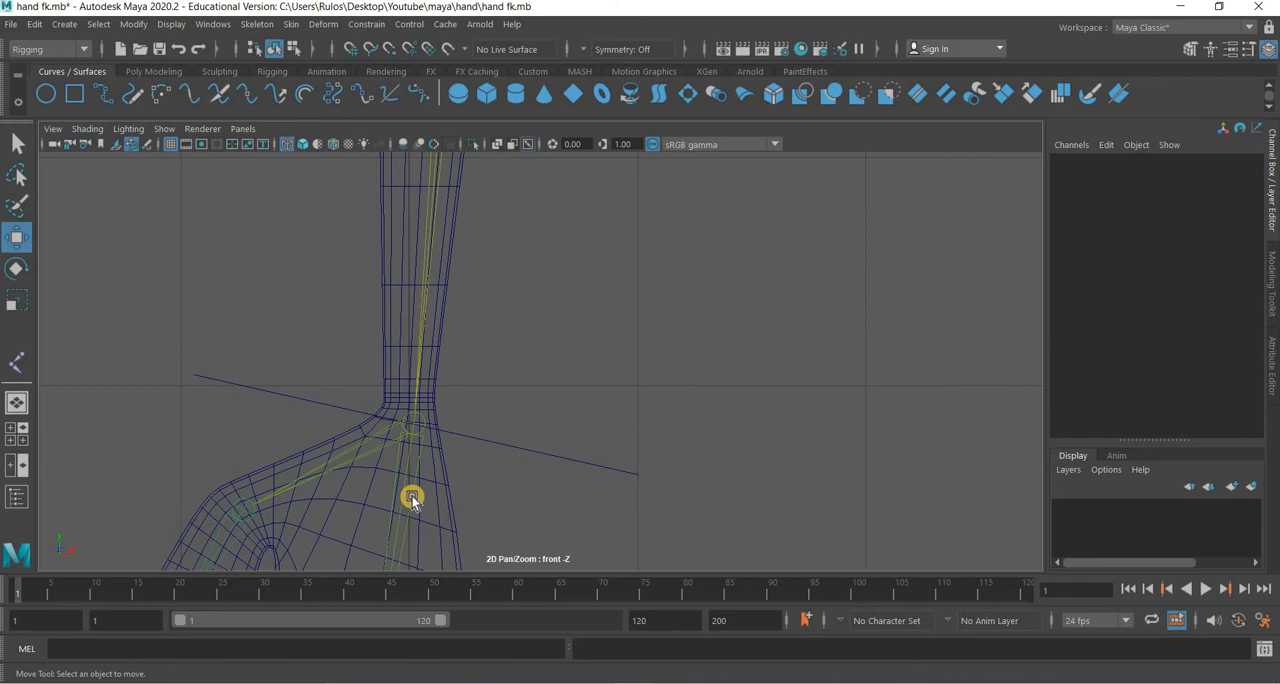
click(534, 456)
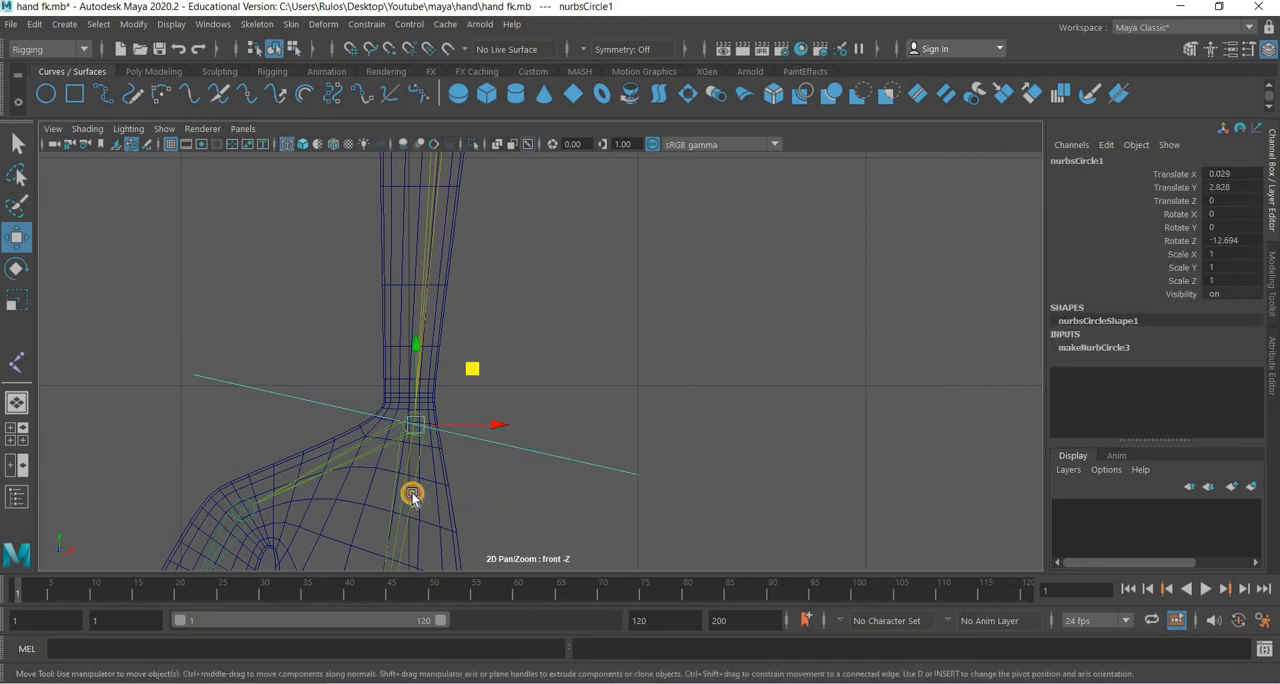
click(412, 495)
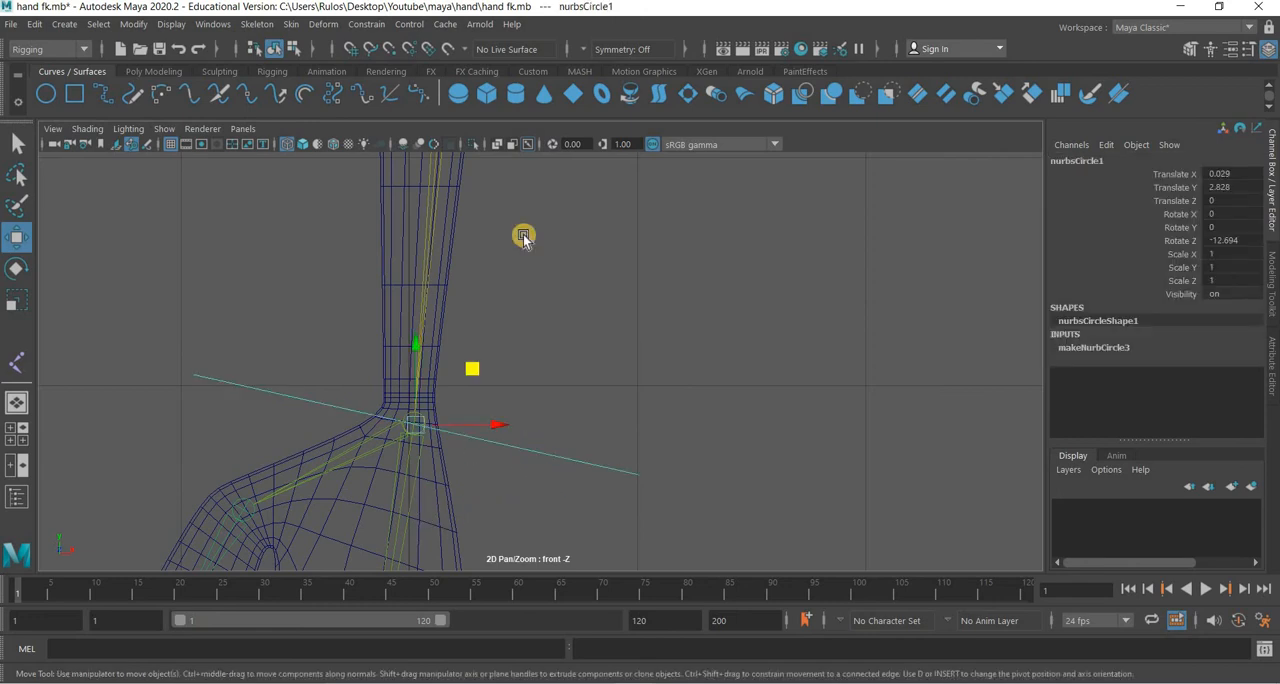
click(366, 24)
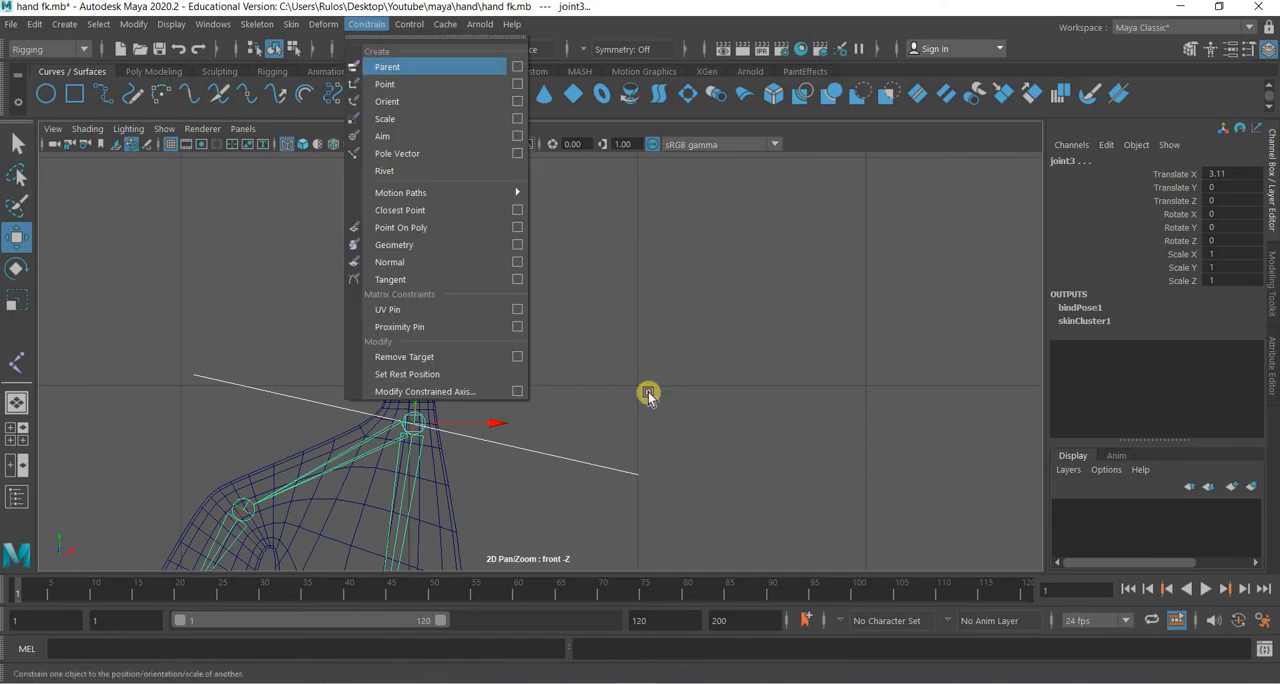
click(549, 458)
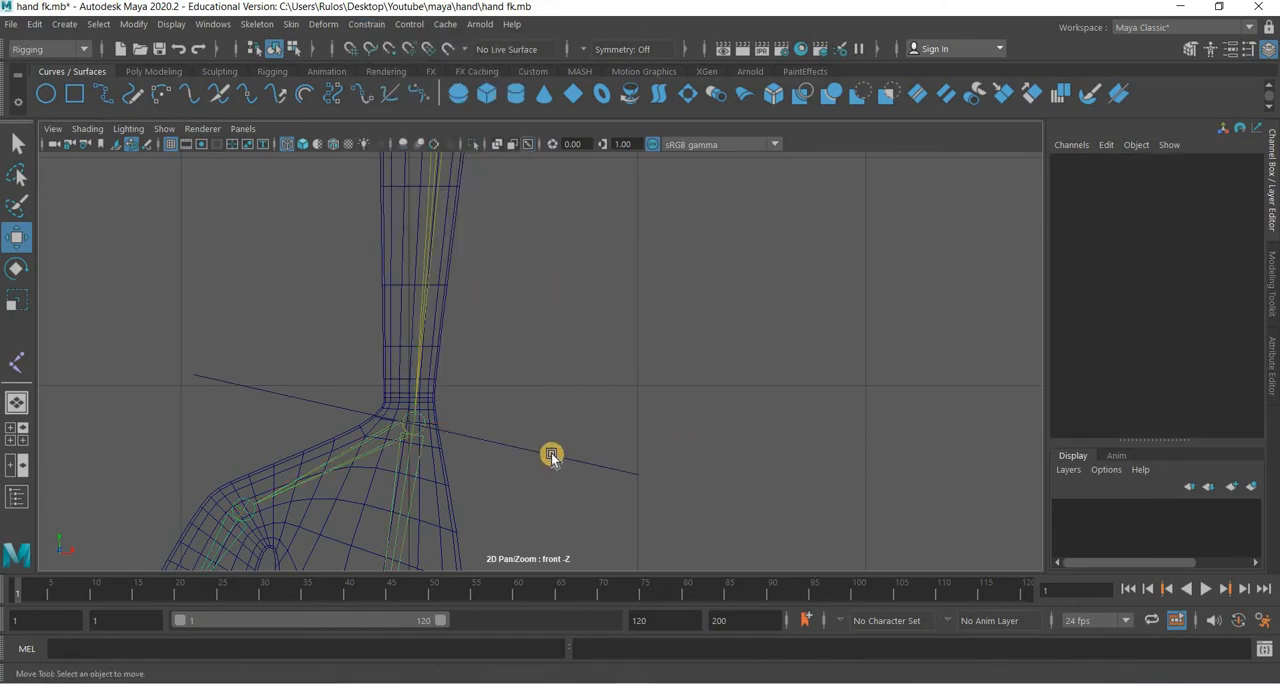
Parent the wrist circle under Elbow_Control.
click(551, 456)
alt+right_drag(551, 451, 551, 272)
shift+drag(552, 252, 616, 285)
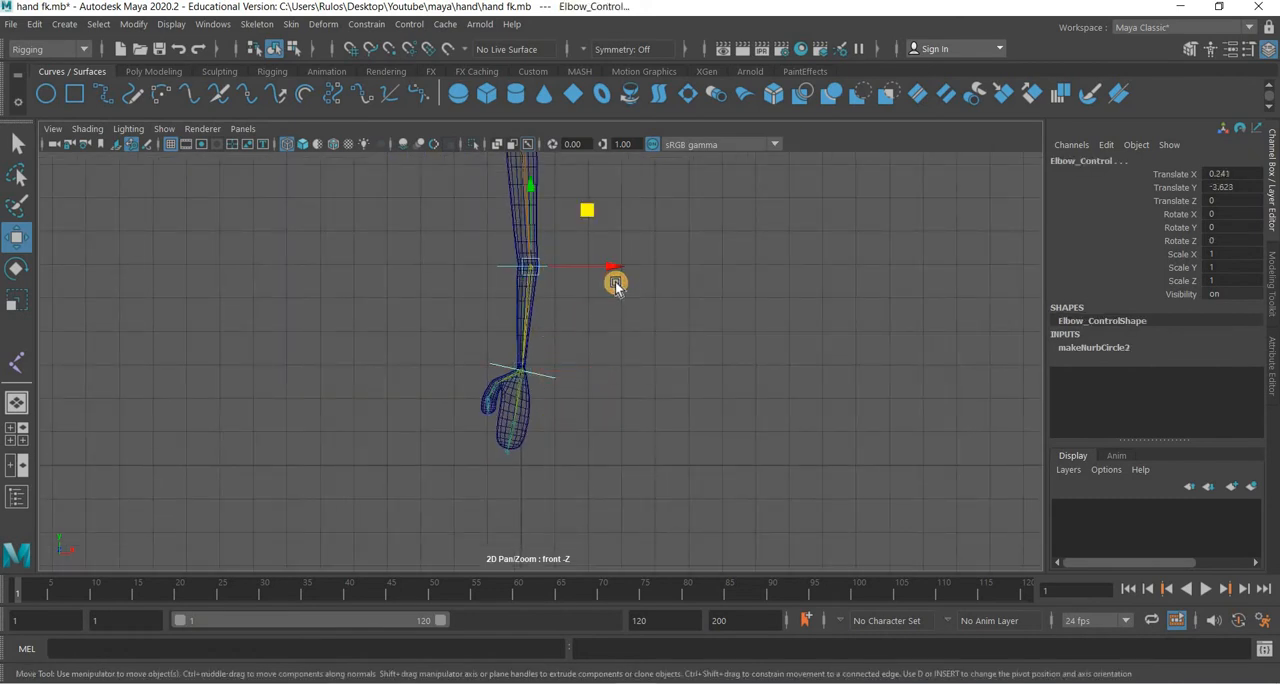
key(ctrl+z)
scroll(543, 177, down, 1)
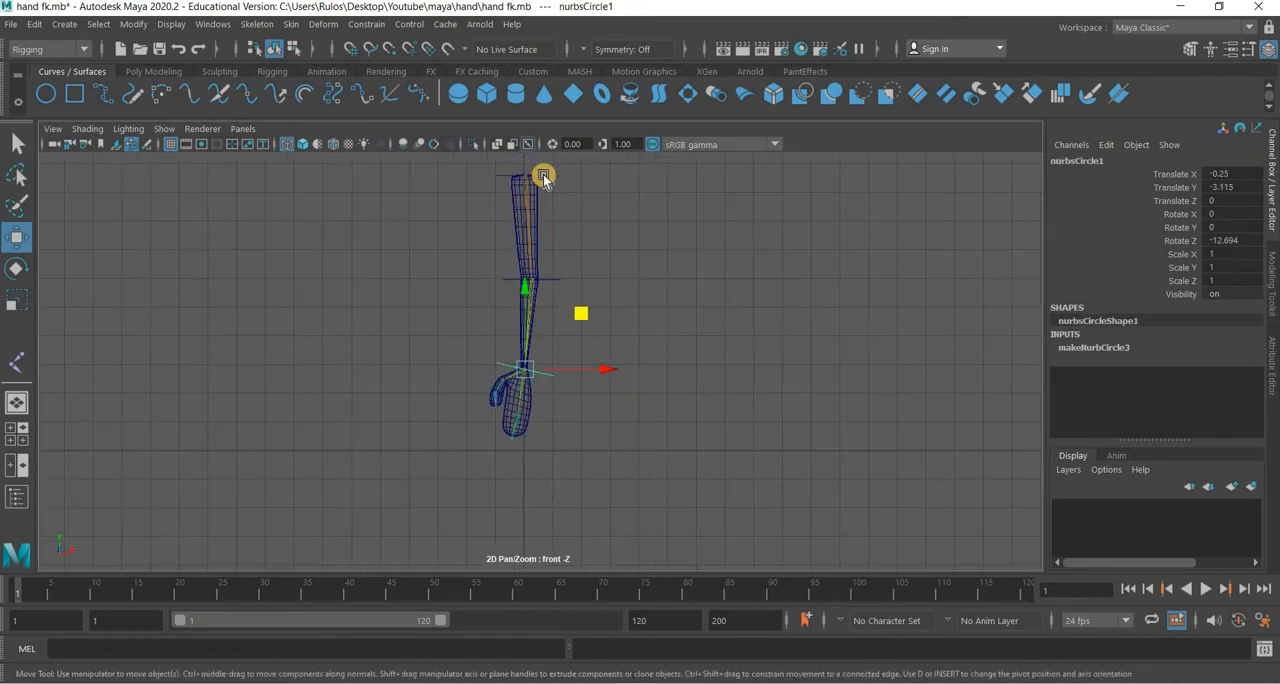
Try rotating Shoulder_Control in Z to test the whole control hierarchy, and undo the rotation.
click(547, 175)
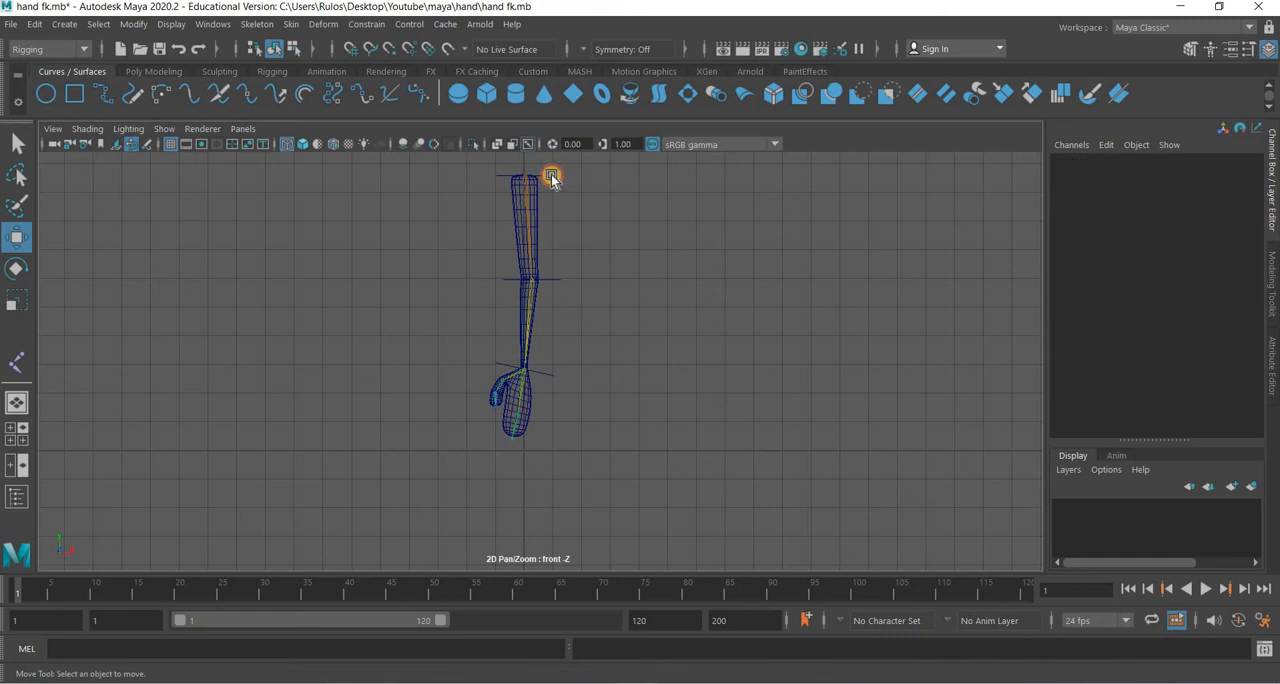
click(551, 178)
click(16, 268)
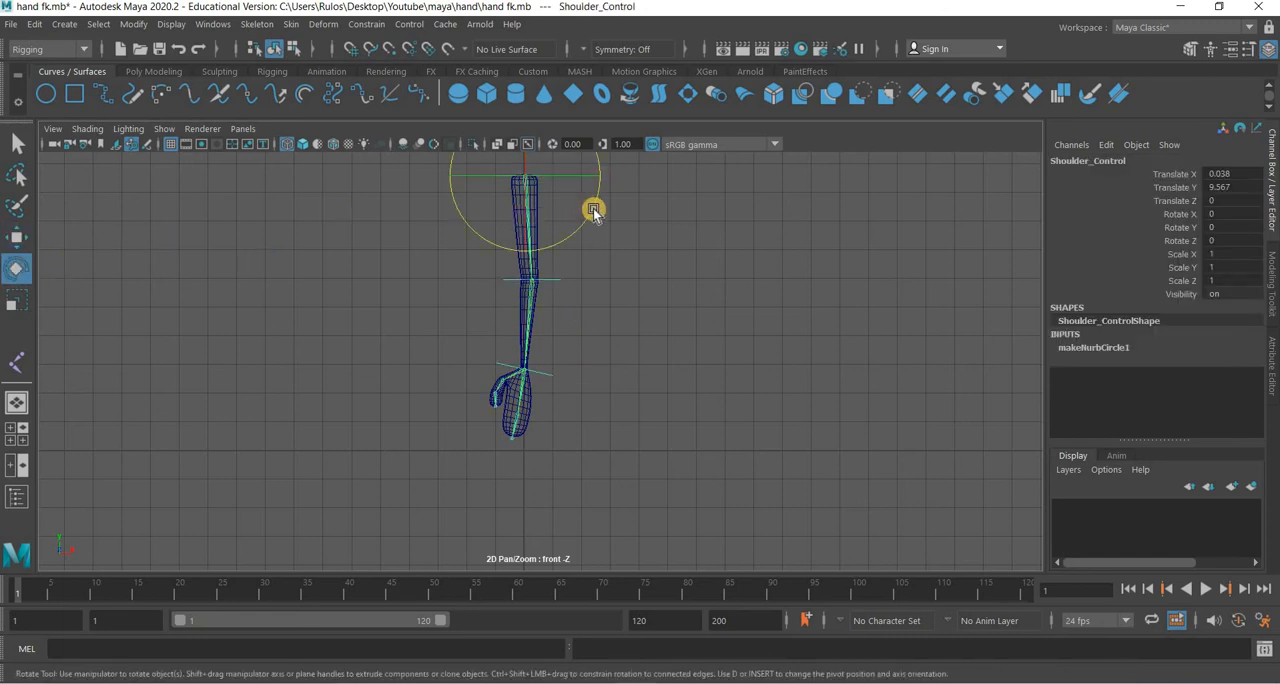
drag(593, 210, 566, 280)
Try rotating Elbow_Control and the wrist circle in Z to test the forearm and hand, and undo the rotations.
click(561, 278)
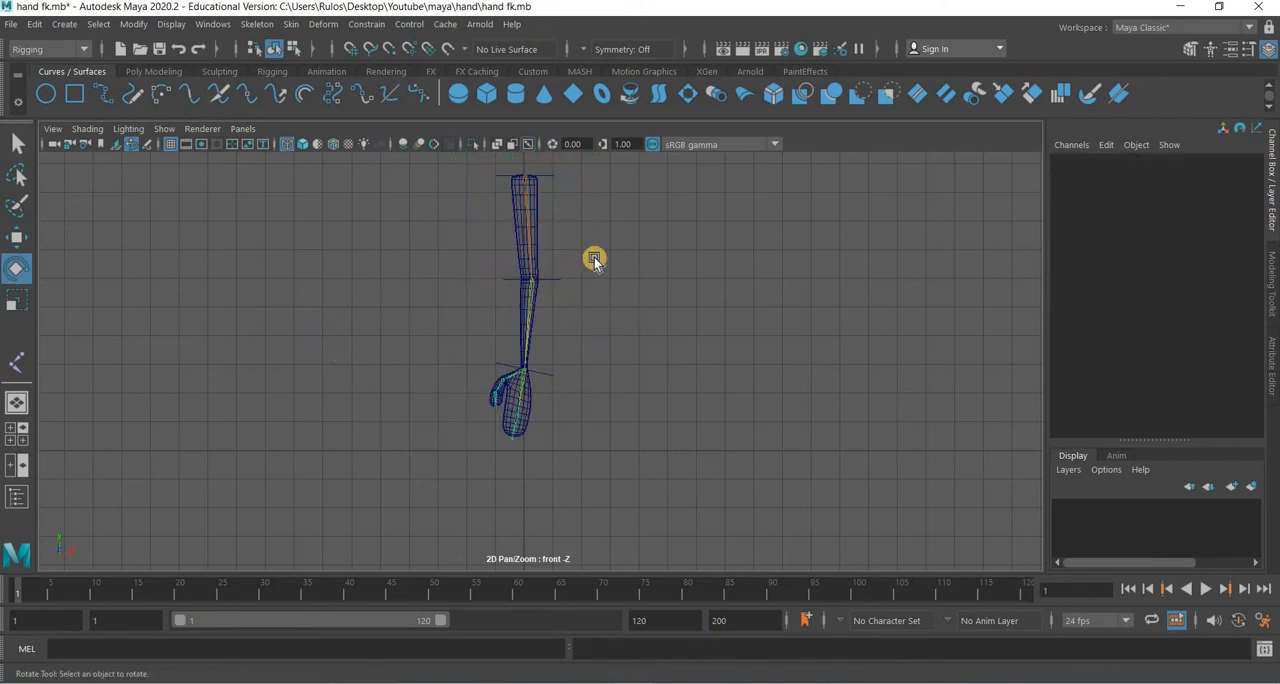
click(607, 280)
drag(608, 281, 549, 379)
click(549, 375)
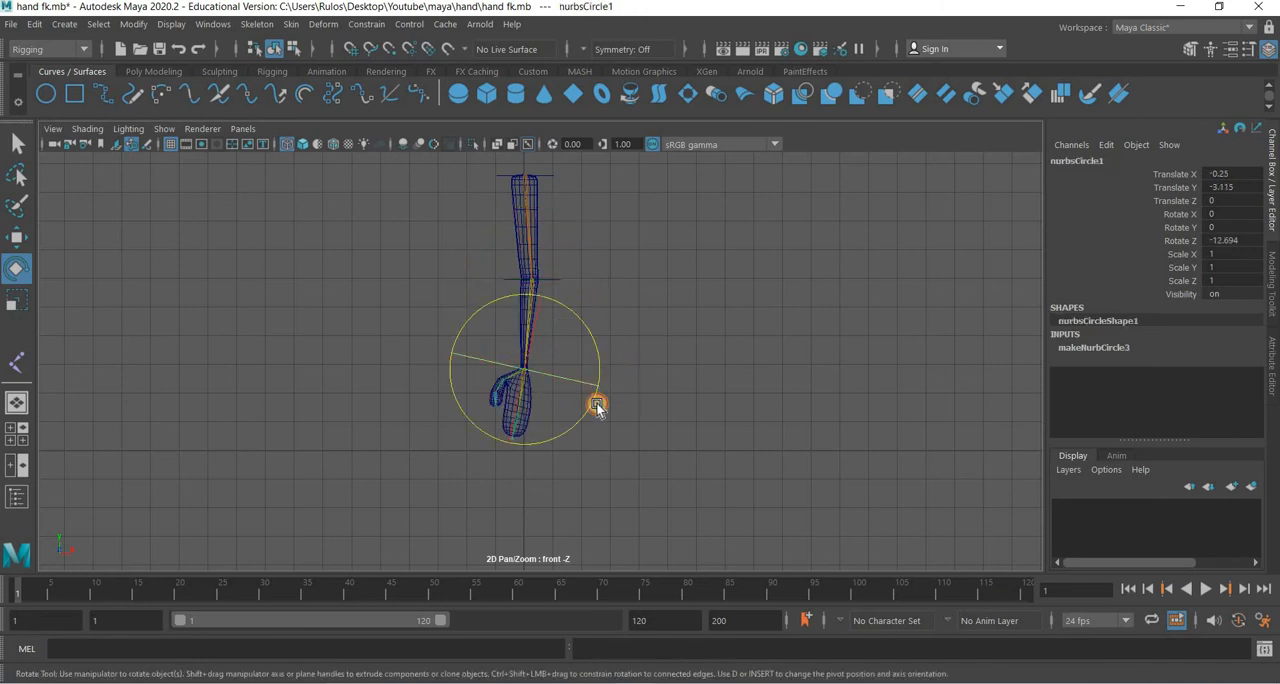
drag(595, 339, 486, 423)
click(393, 450)
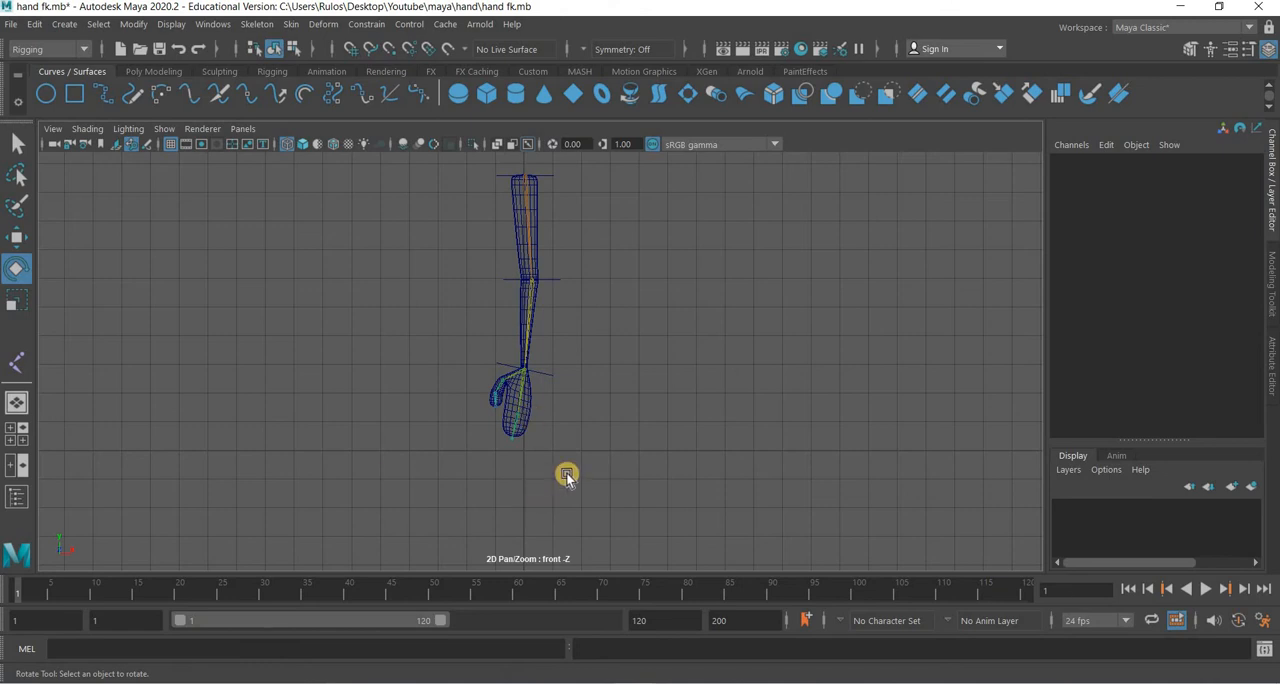
Try rotating the finger joint, joint4, in the perspective view to test how the fingers bend, and undo the rotation.
scroll(566, 472, up, 5)
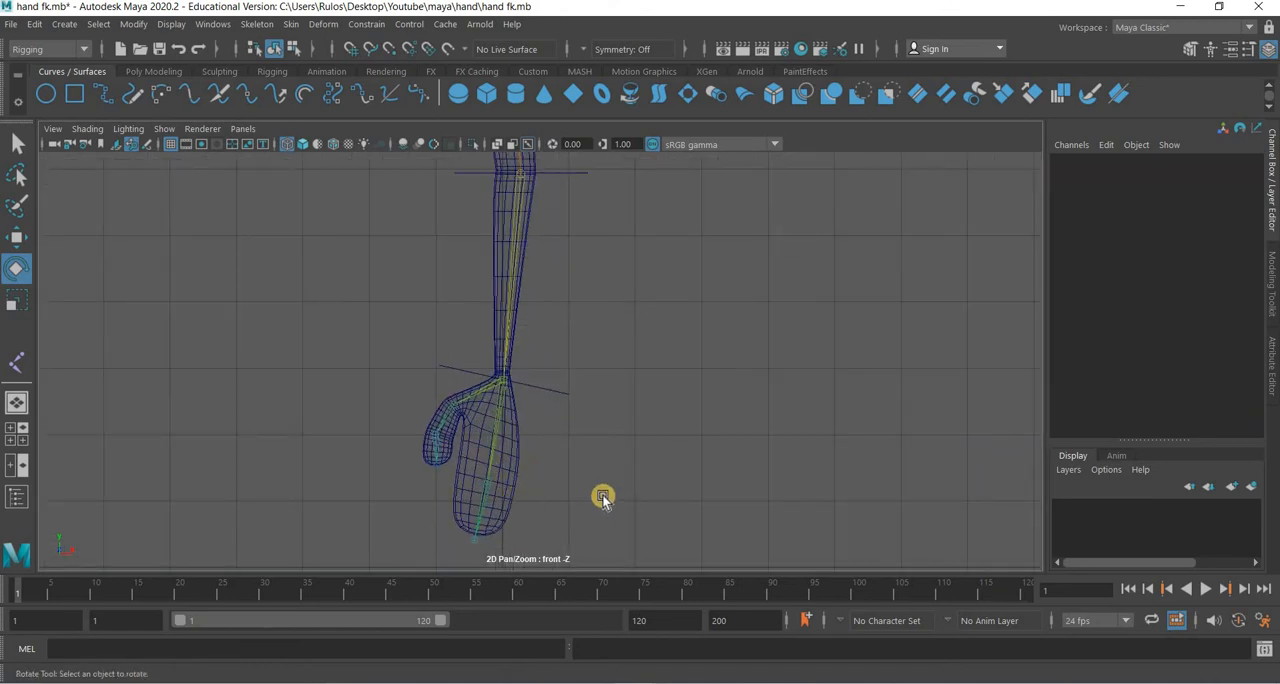
key(space)
key(space)
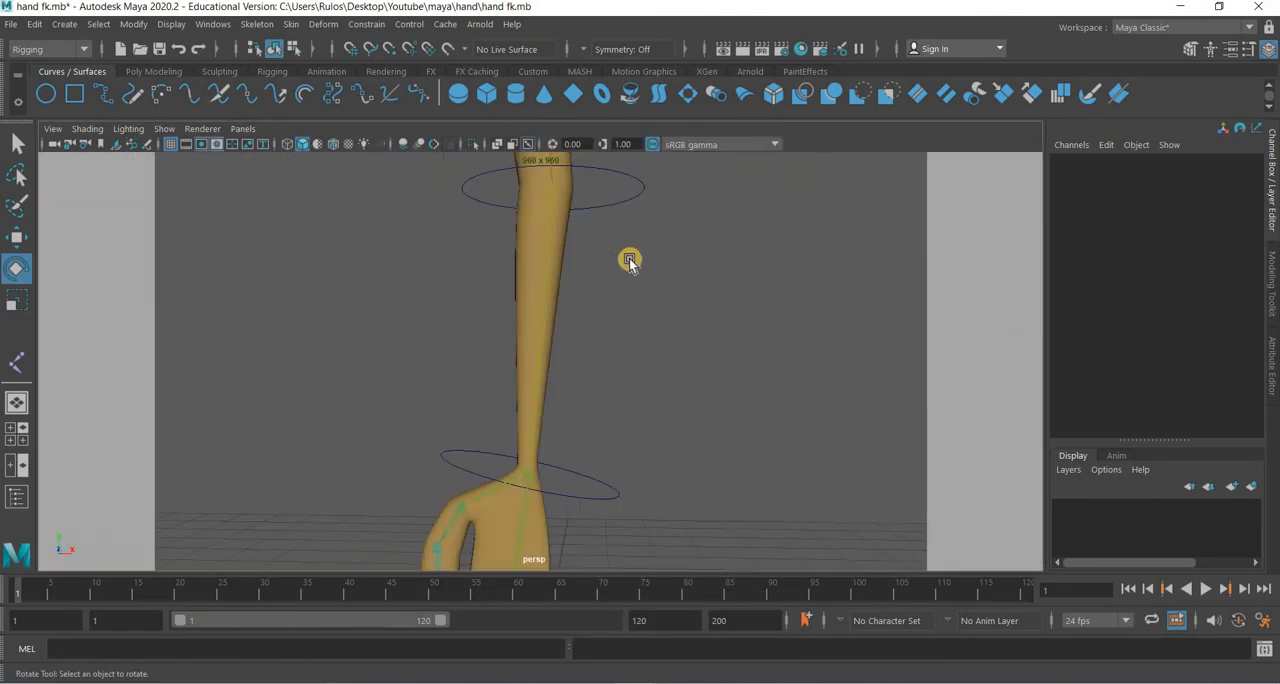
alt+drag(629, 261, 527, 405)
click(490, 386)
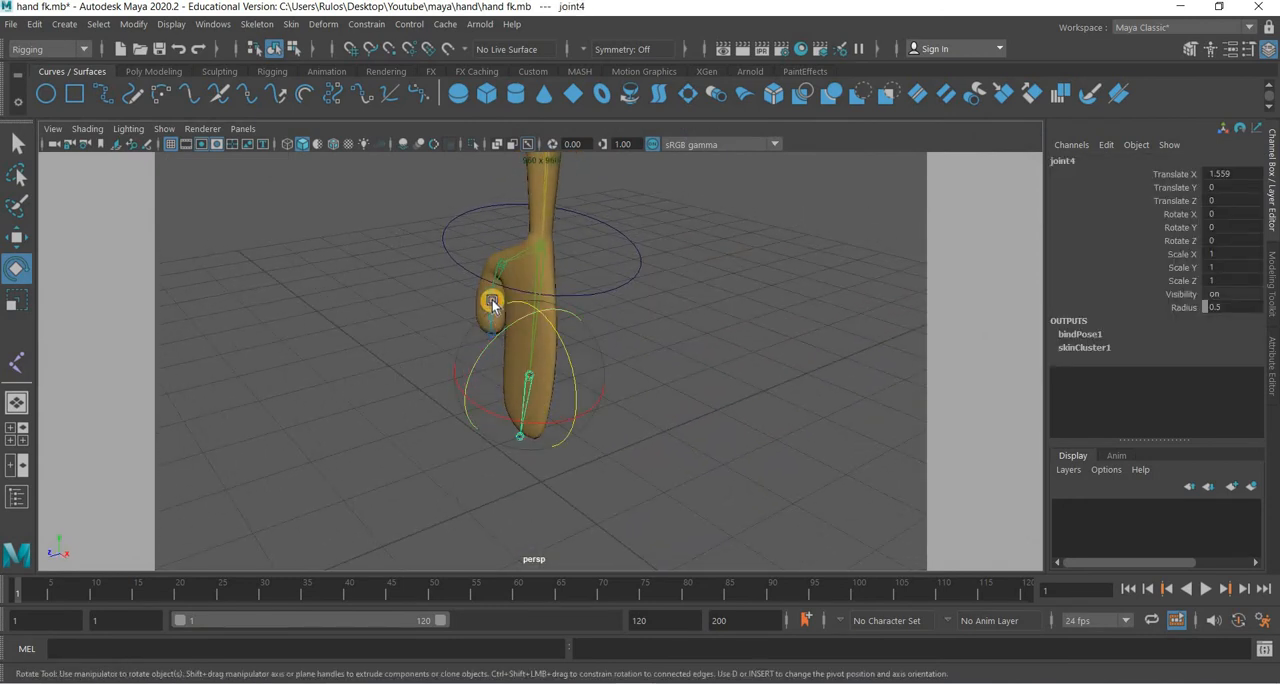
drag(491, 295, 580, 451)
key(ctrl+z)
key(ctrl+z)
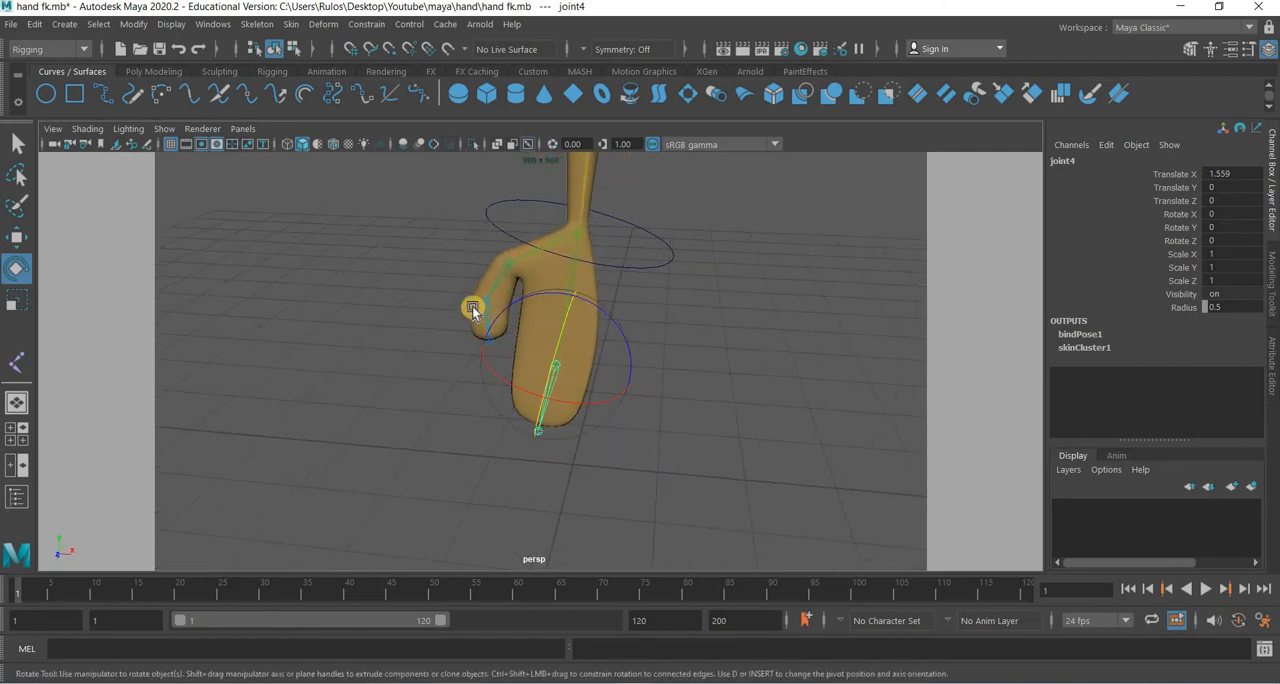
Try rotating the thumb joint, joint7, about -53° in Z and about 2° in Y, undo the rotations and clear the selection.
scroll(465, 300, up, 3)
drag(528, 248, 525, 343)
key(ctrl+z)
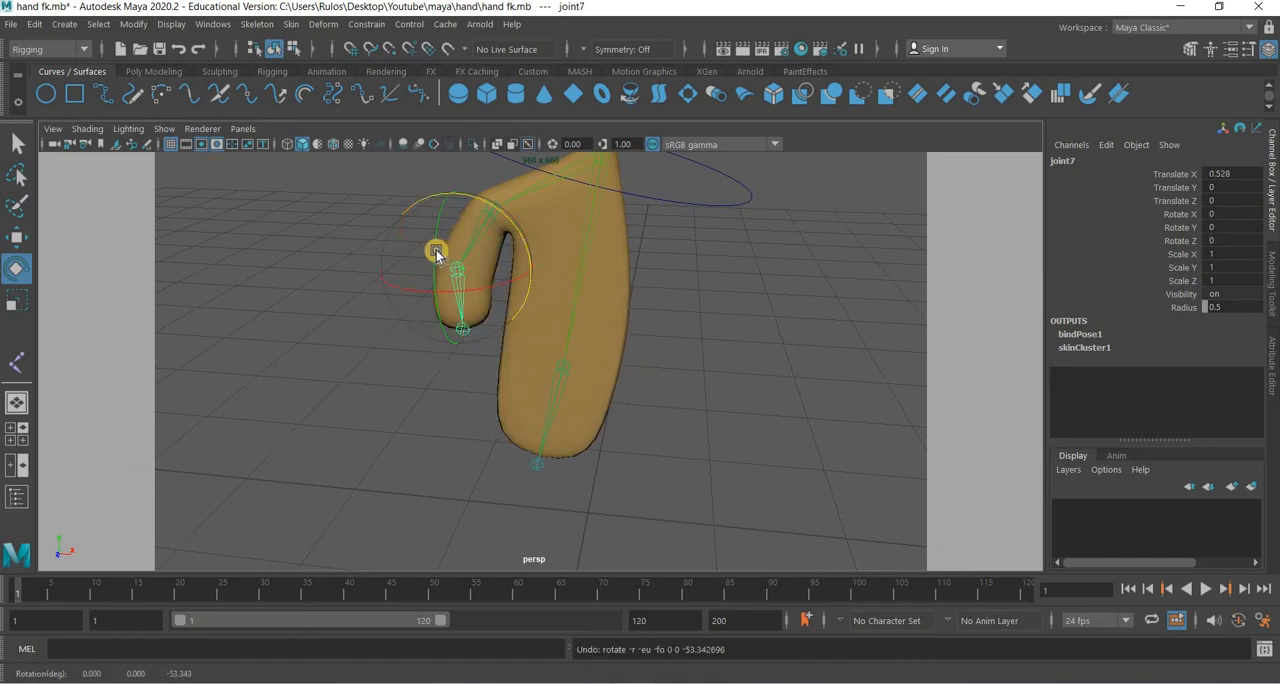
drag(451, 183, 441, 213)
key(ctrl+z)
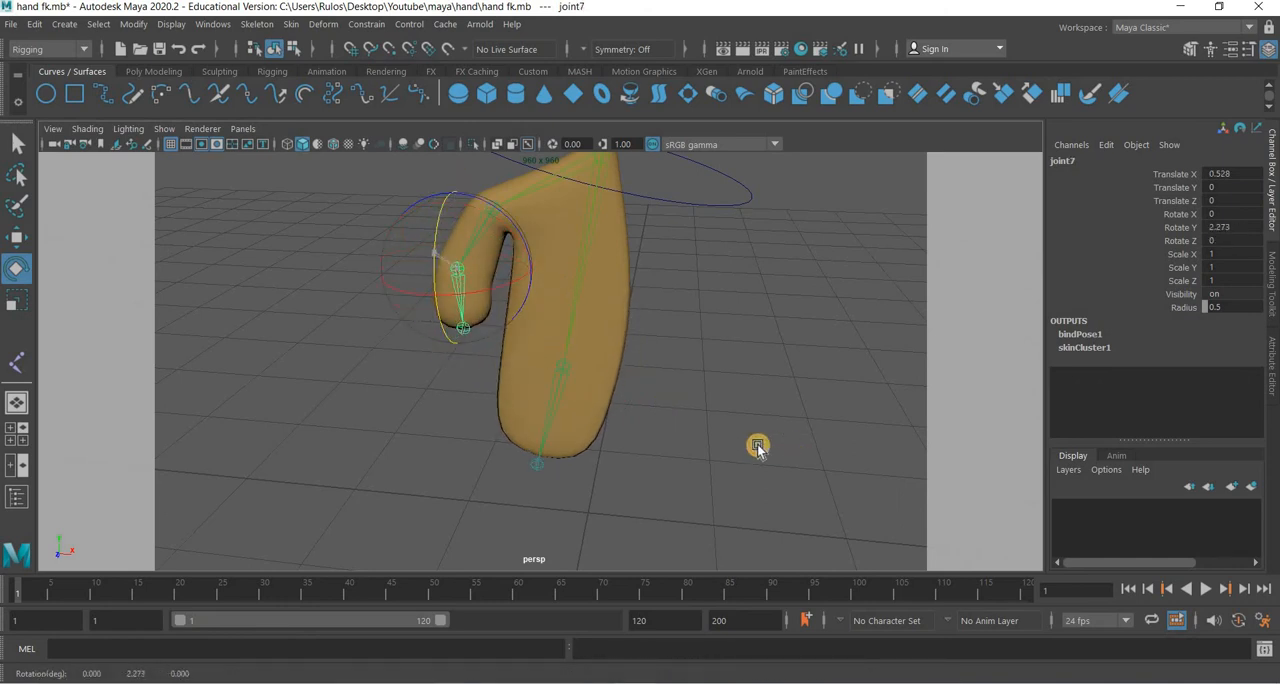
click(671, 497)
In the front view, try rotating Shoulder_Control to about -21° in Z, and undo the rotation.
scroll(663, 395, down, 5)
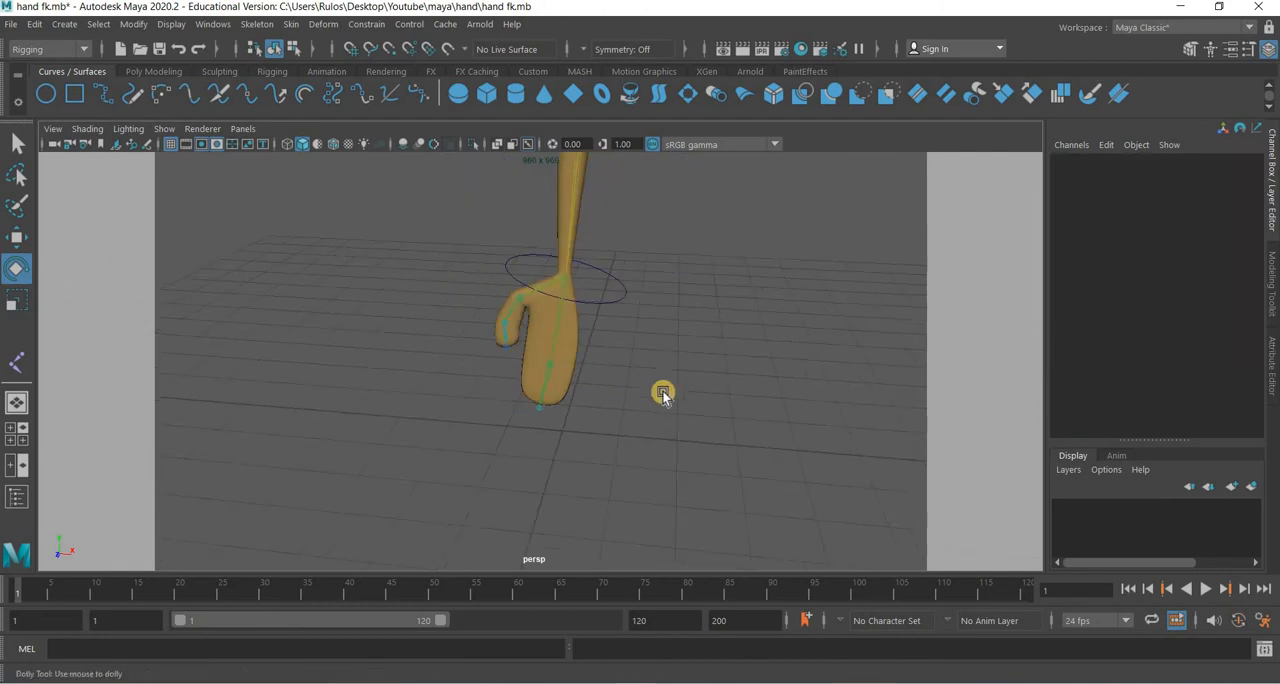
key(a)
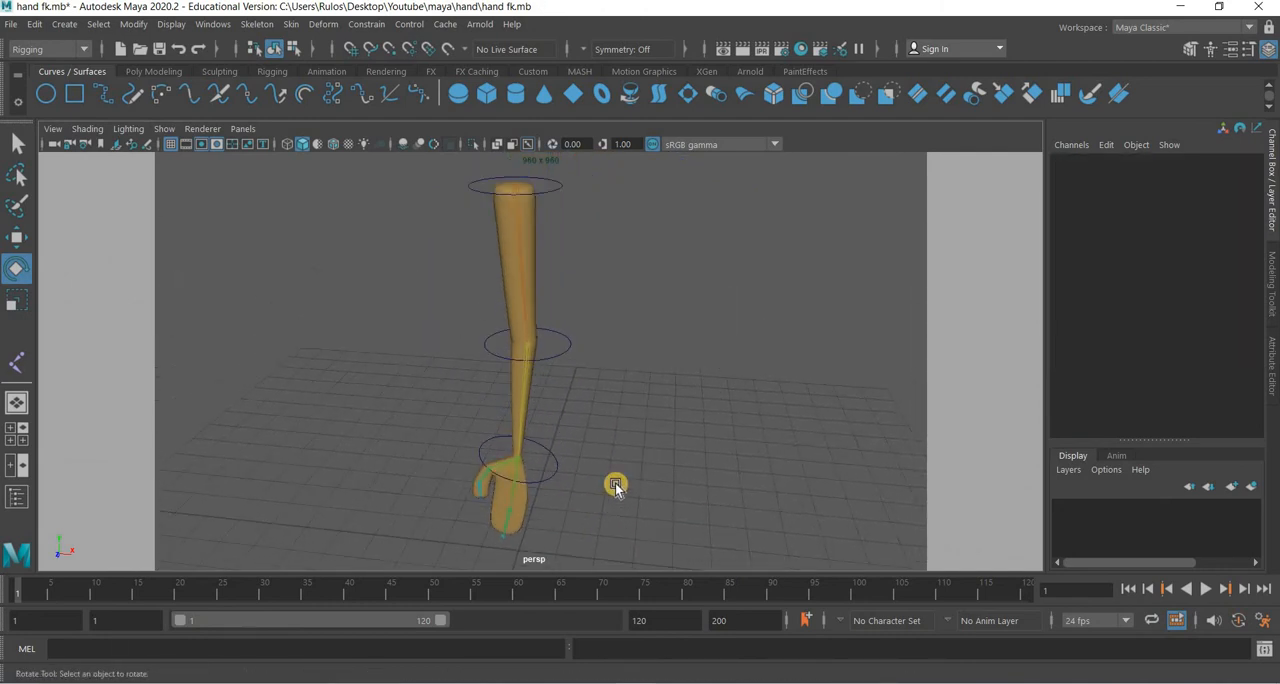
key(space)
key(space)
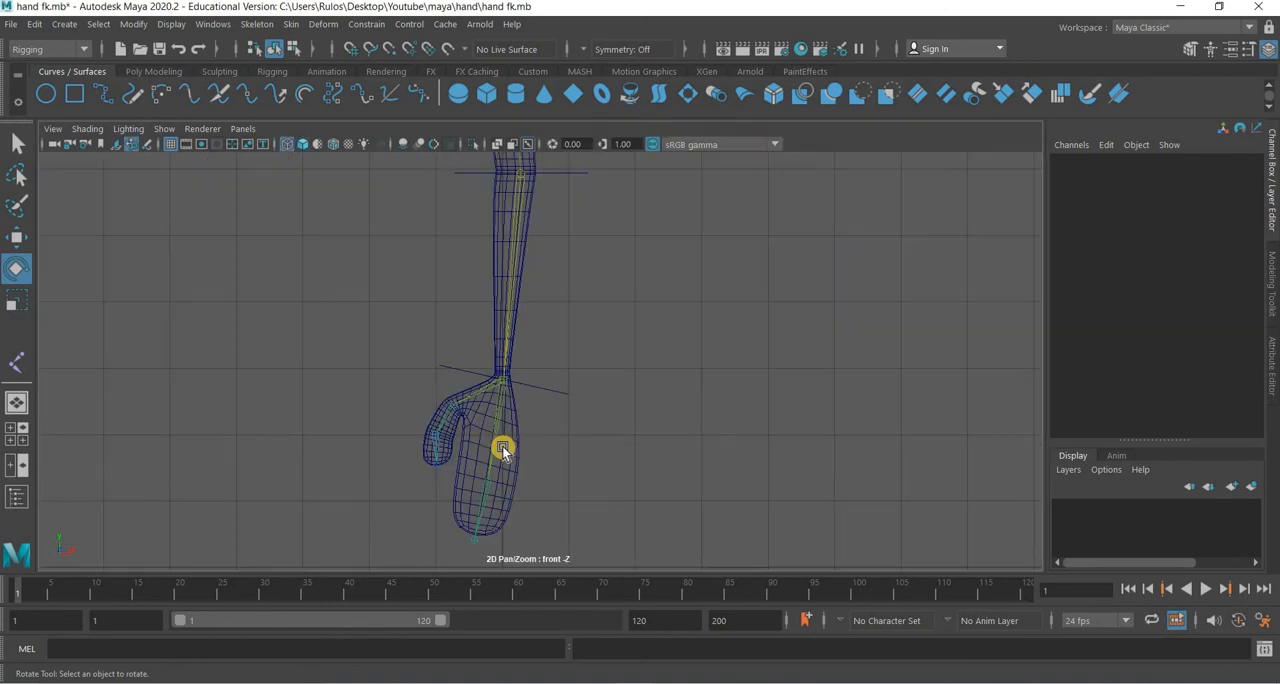
scroll(731, 457, down, 4)
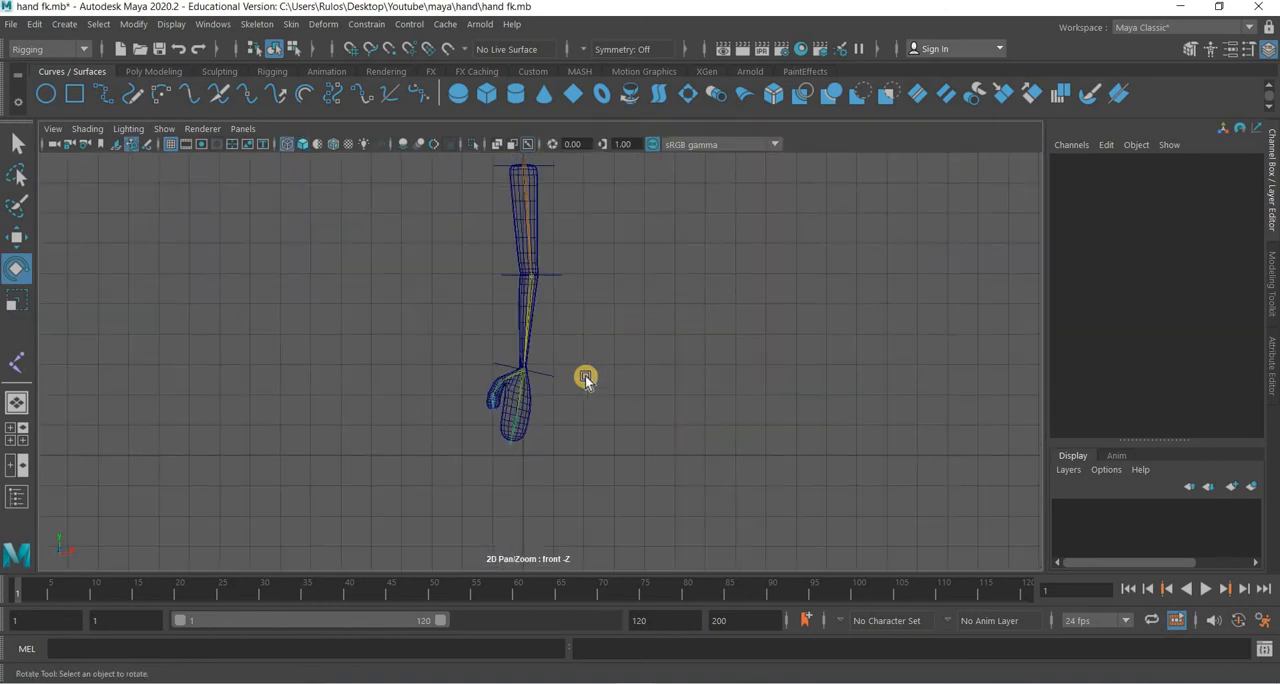
alt+middle_drag(599, 402, 516, 250)
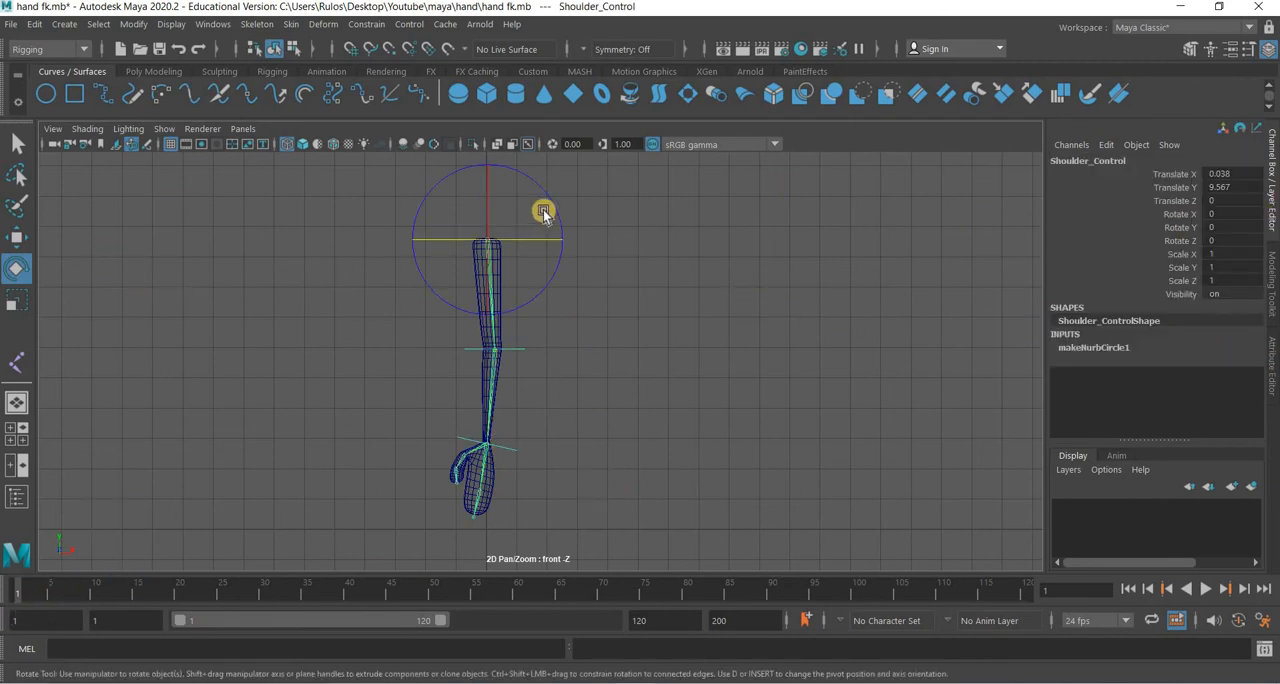
drag(563, 247, 852, 297)
key(ctrl+z)
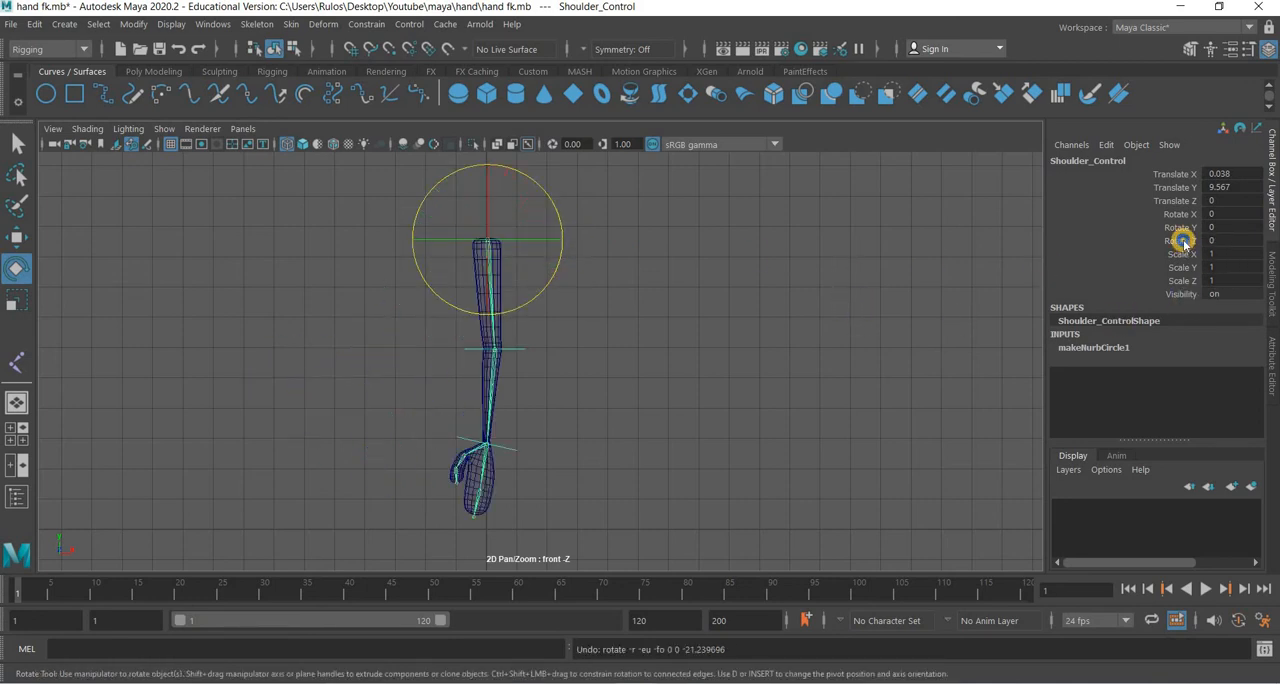
Set a keyframe on Shoulder_Control's Rotate Z channel at frame 1 with the arm straight down.
click(1183, 243)
right_click(1183, 243)
click(1245, 33)
click(18, 594)
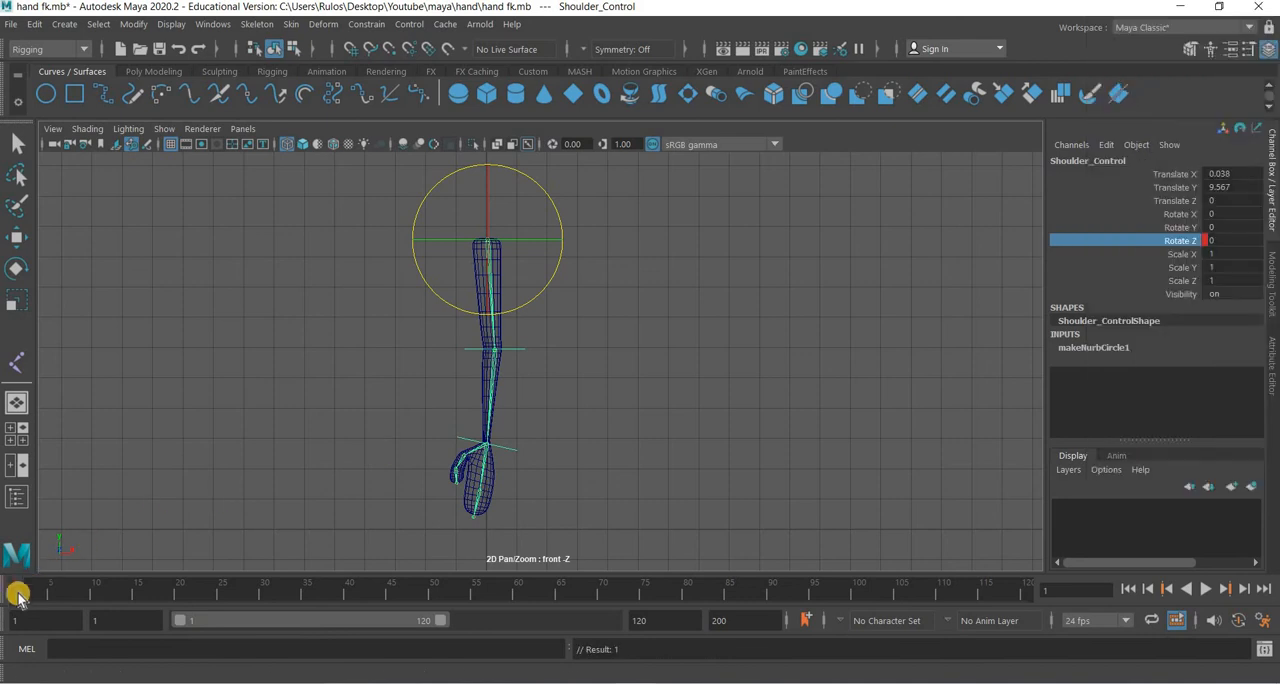
At frame 10, rotate Shoulder_Control to about -50.8° in Z and key its Rotate Z channel.
drag(79, 600, 95, 600)
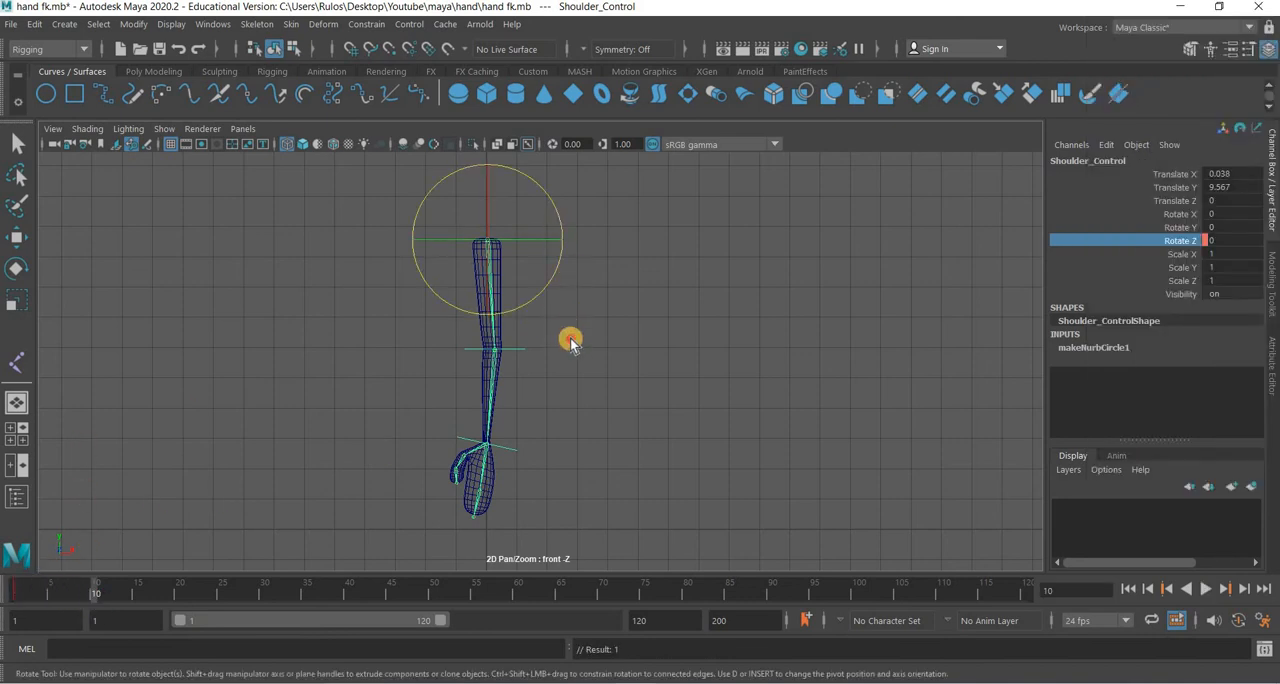
middle_drag(571, 340, 580, 309)
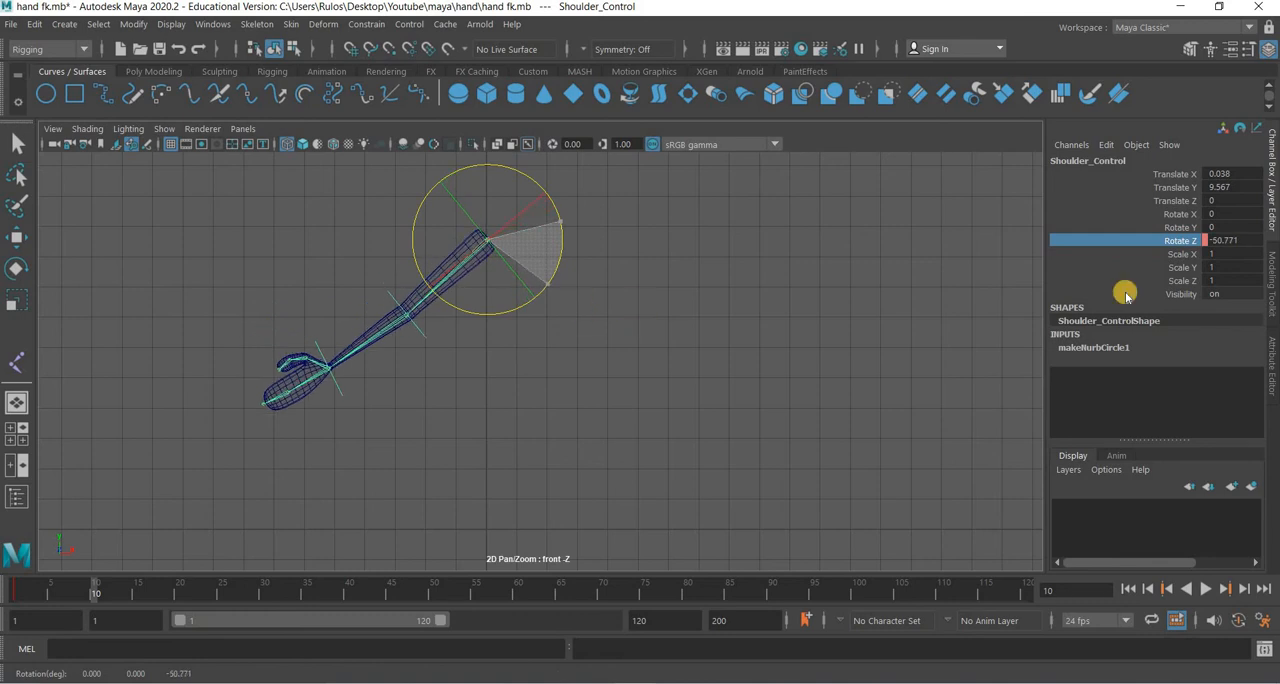
click(1197, 246)
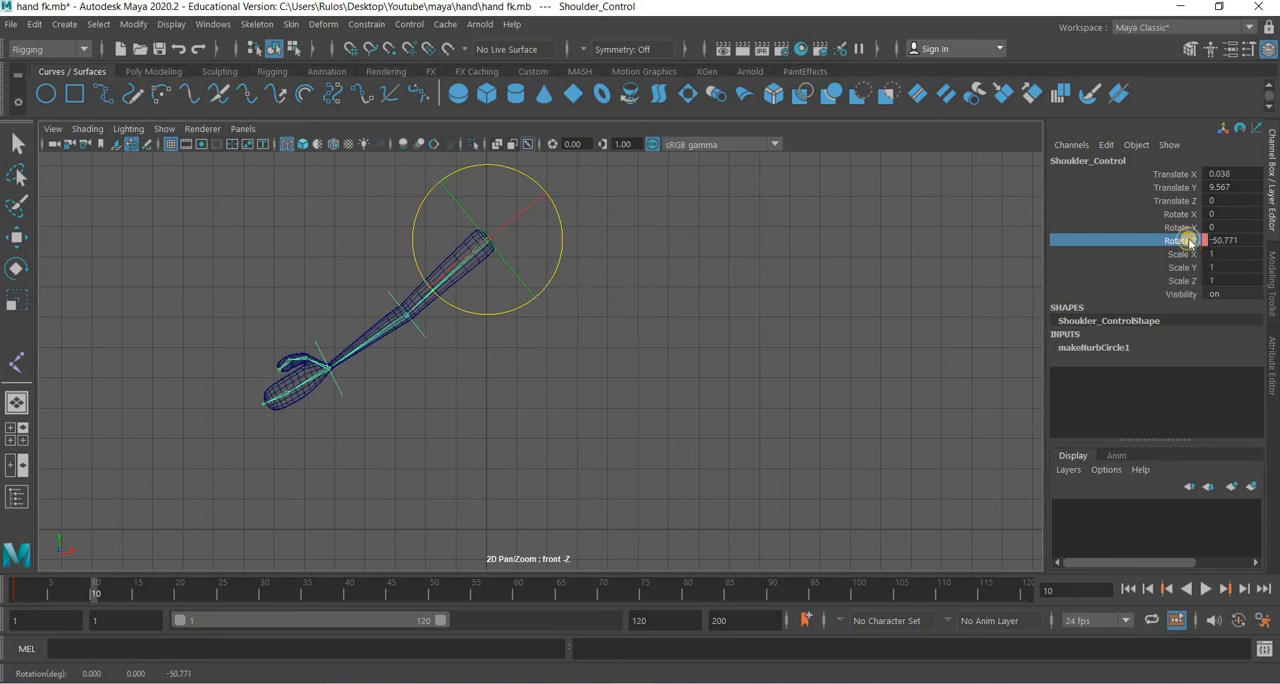
right_click(1188, 241)
click(1156, 37)
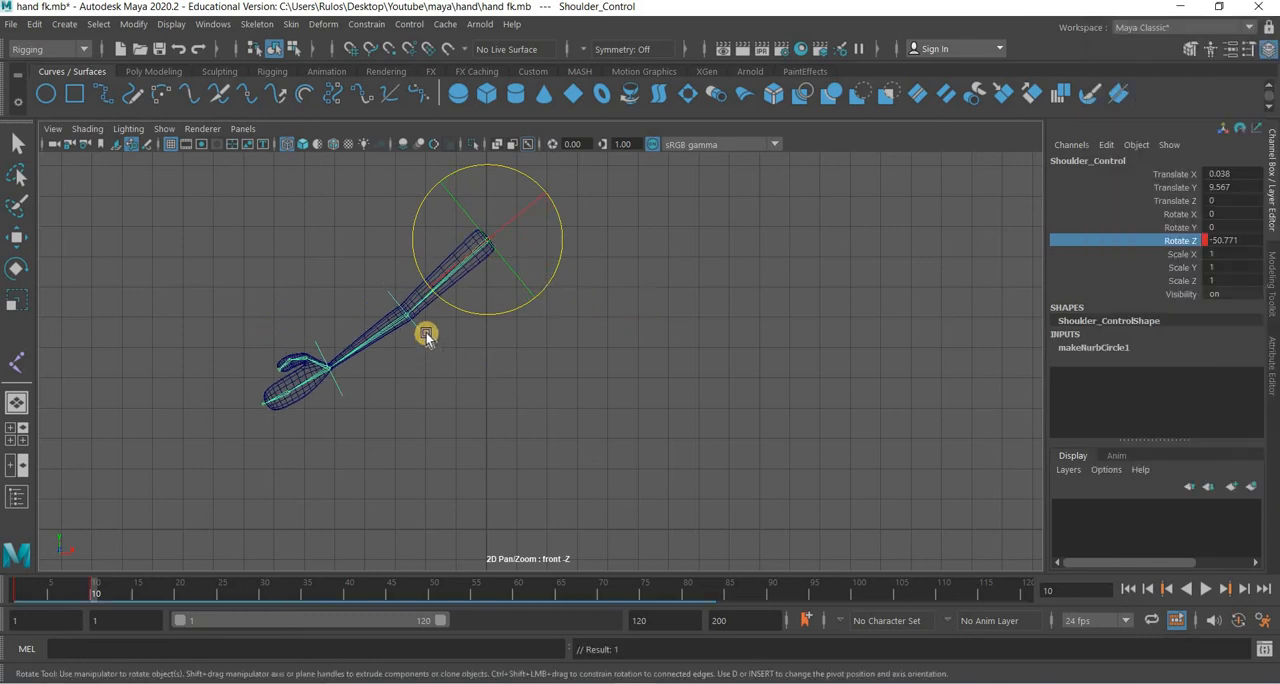
Key Elbow_Control's Rotate Z channel at frame 1 with its rotation at 0.
click(426, 334)
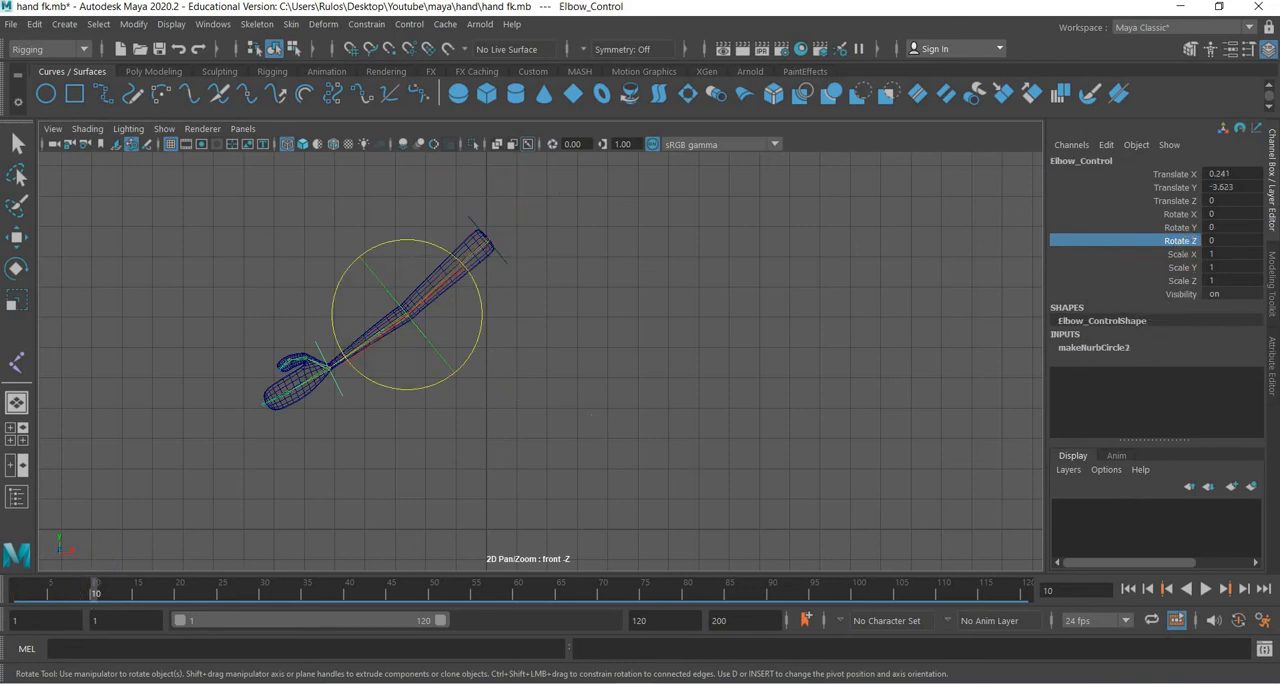
click(16, 592)
right_click(1183, 245)
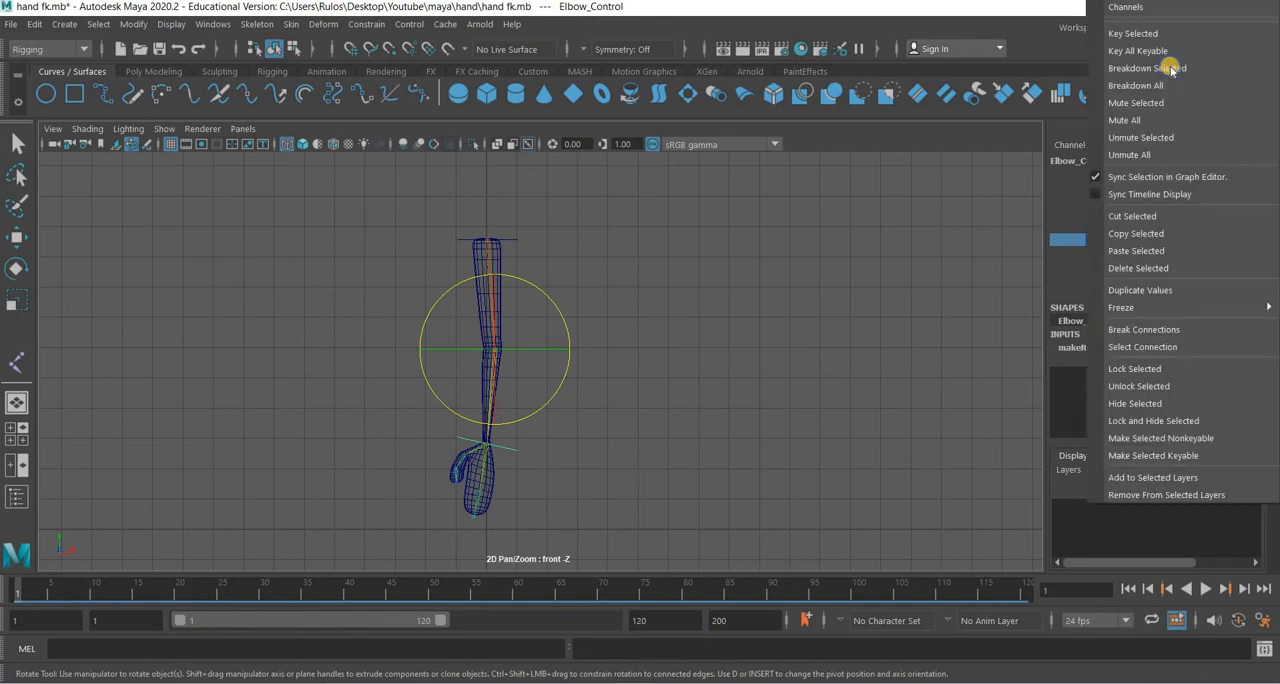
click(1232, 35)
At frame 10, rotate Elbow_Control to about -44.2° in Z and key its Rotate Z channel.
drag(42, 597, 94, 591)
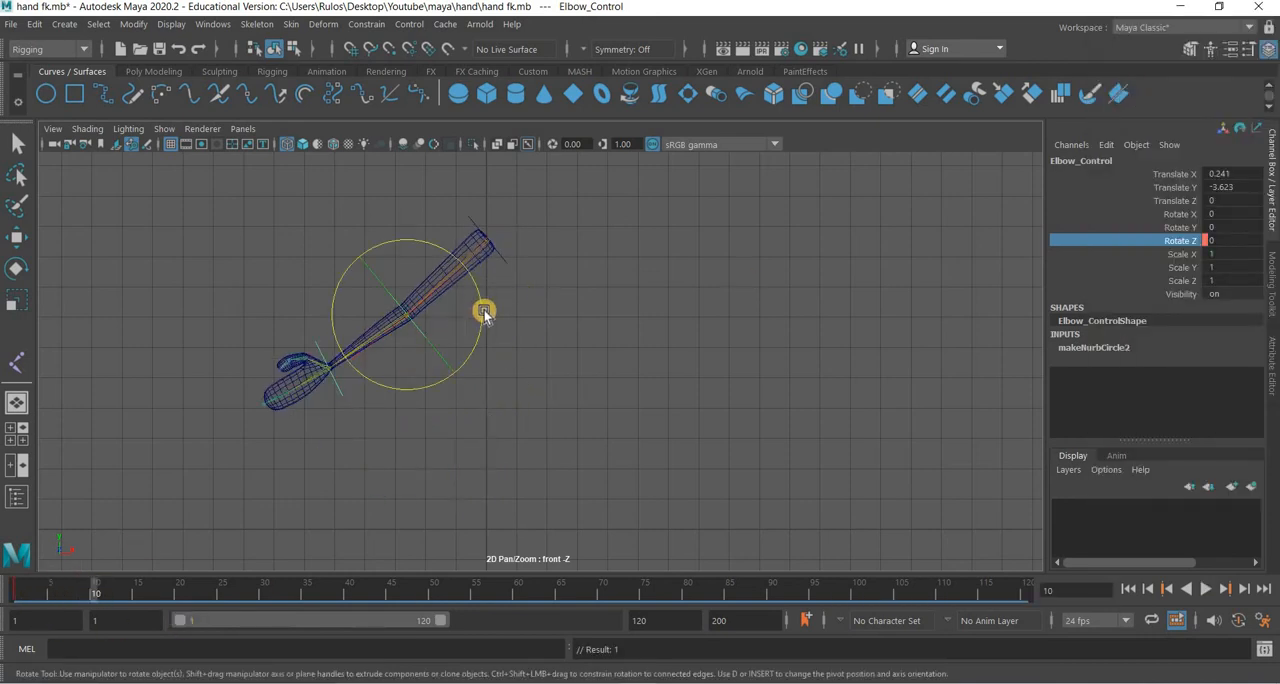
drag(483, 311, 475, 375)
click(1185, 246)
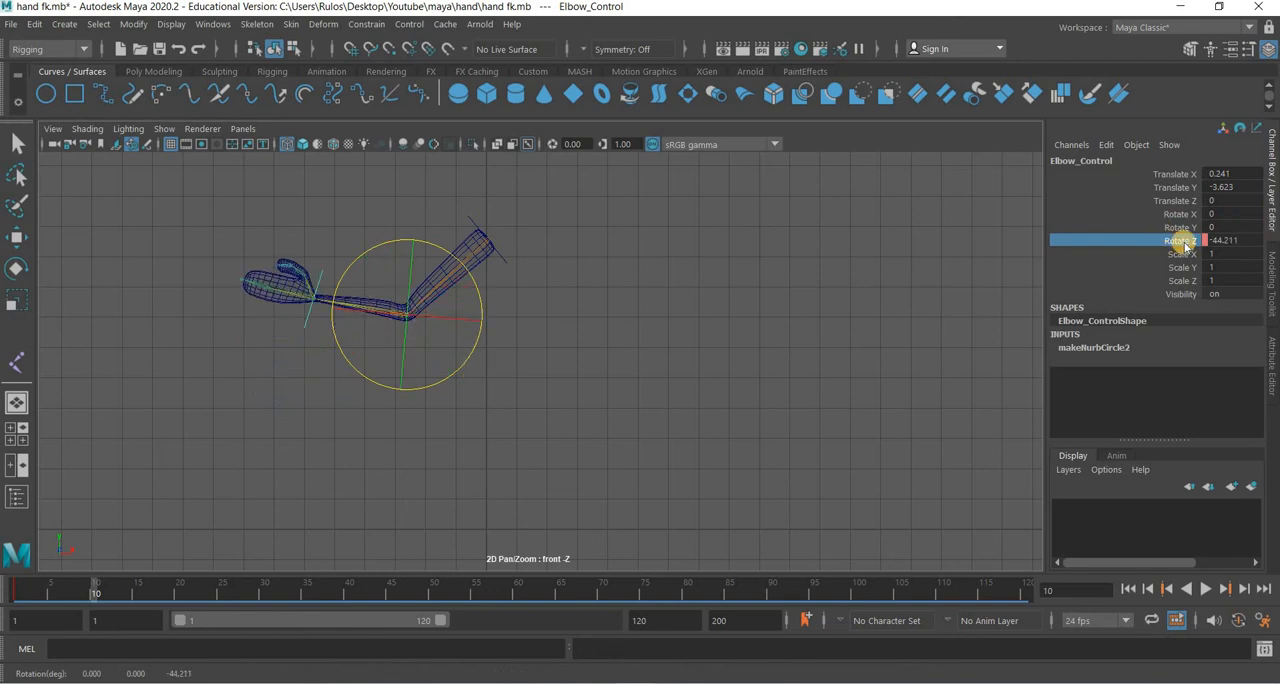
right_click(1180, 153)
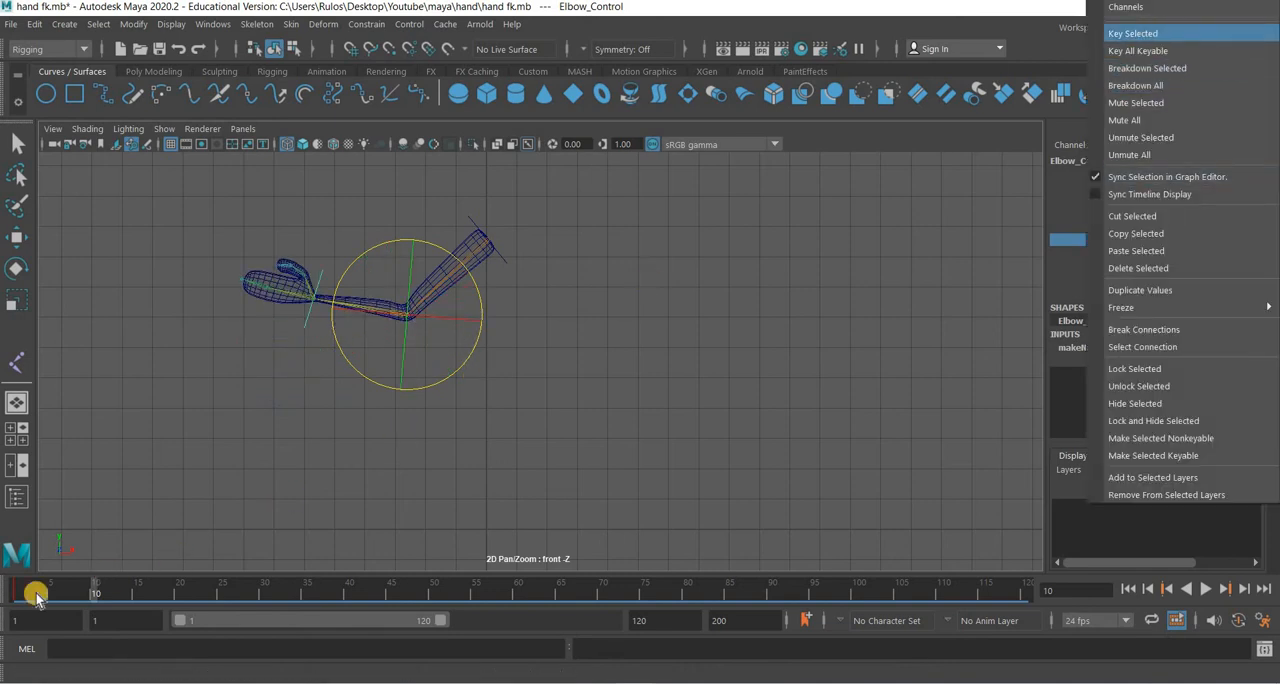
click(1160, 37)
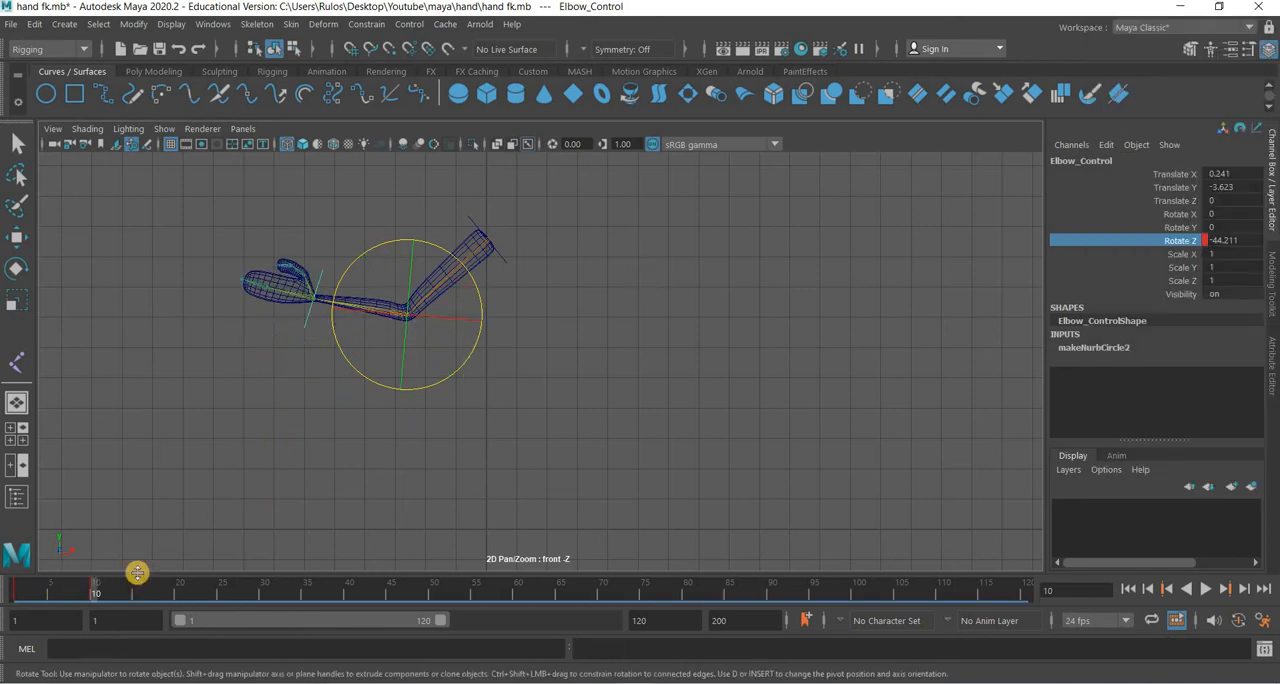
At frame 10, rotate the hand control nurbsCircle1 to about -32.9° in Z and key its Rotate Z channel.
click(306, 324)
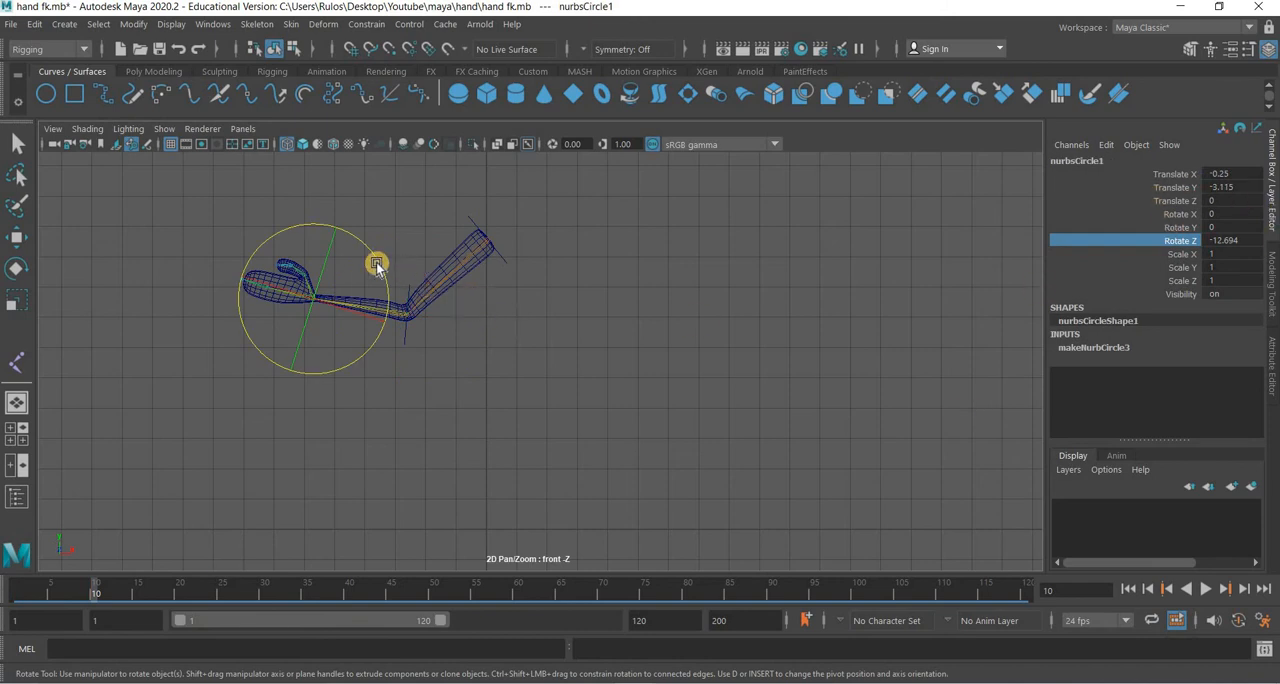
drag(378, 291, 486, 280)
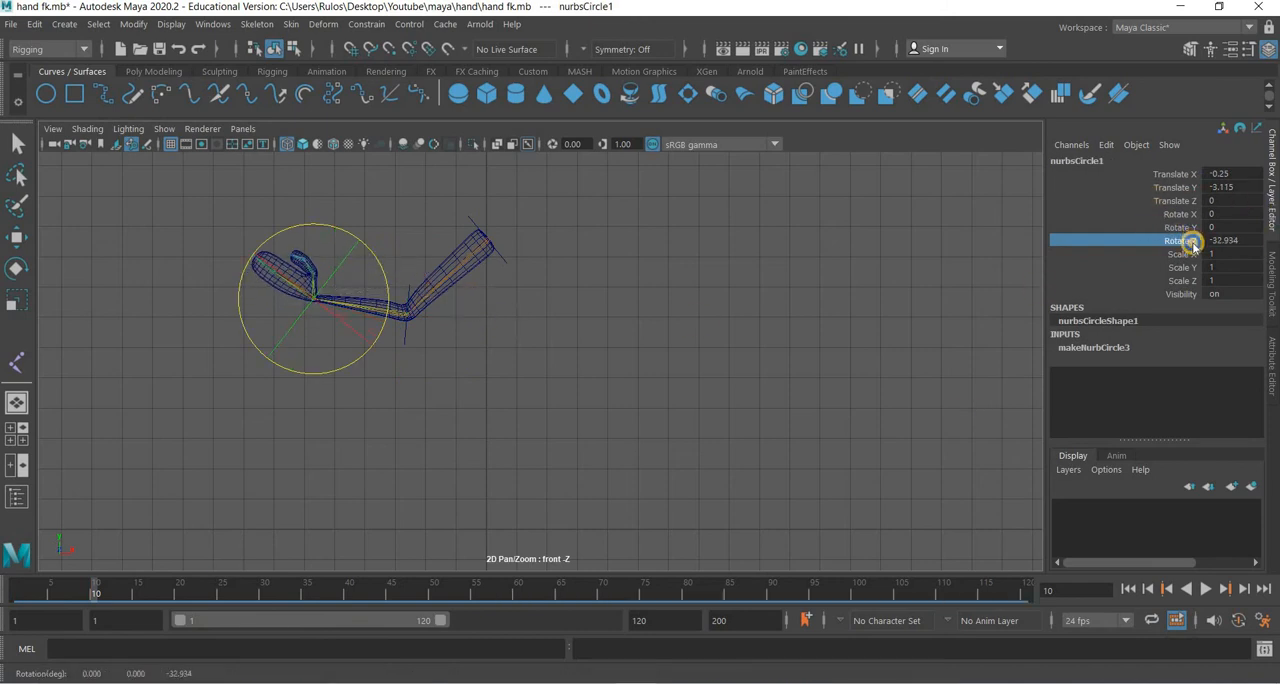
right_click(1186, 240)
click(1165, 35)
At frame 1, rotate the hand control nurbsCircle1 to about -15.5° in Z and key its Rotate Z channel.
click(20, 594)
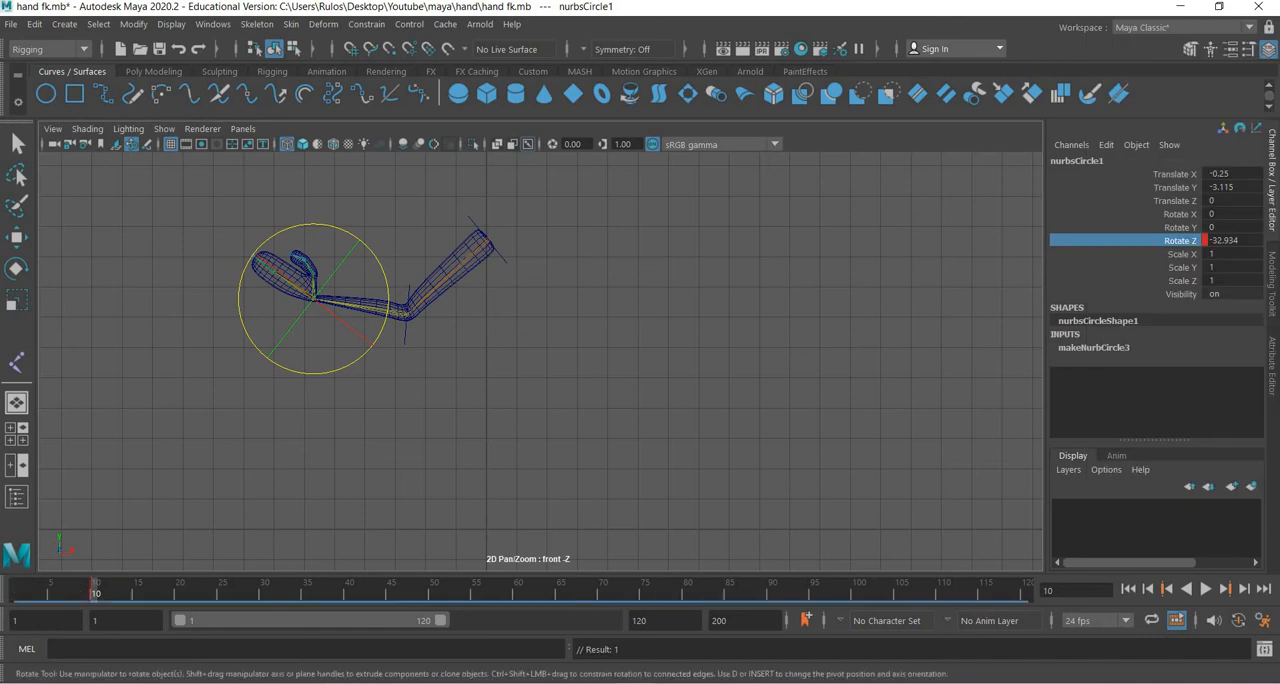
key(alt+v)
key(Escape)
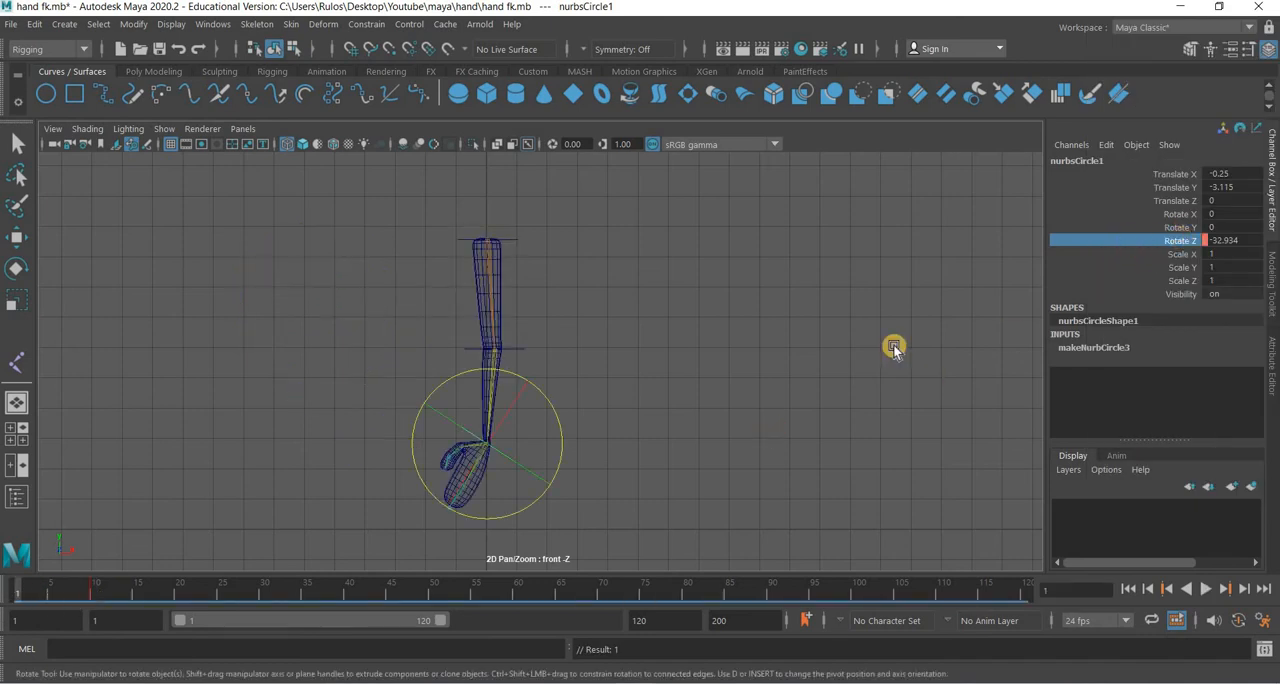
drag(566, 420, 1040, 270)
right_click(1177, 198)
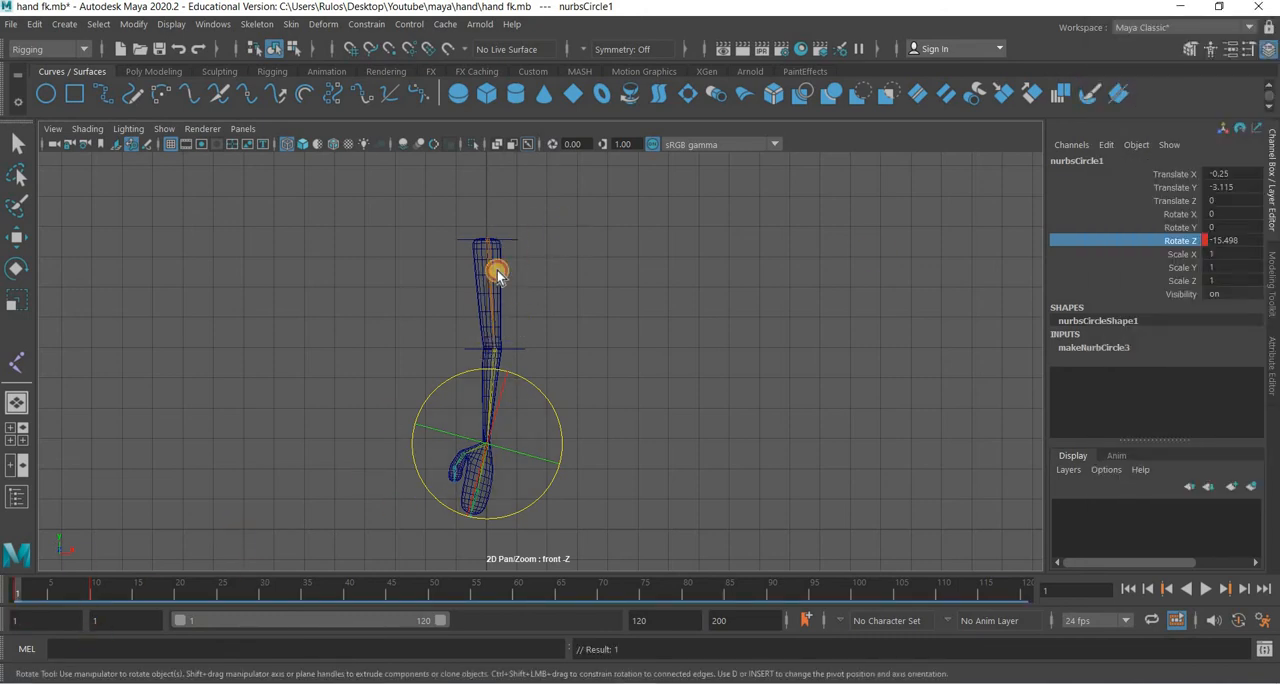
Scrub the timeline from frame 1 to frame 26 to review the arm's raising motion.
click(521, 386)
drag(546, 314, 521, 386)
drag(554, 430, 514, 491)
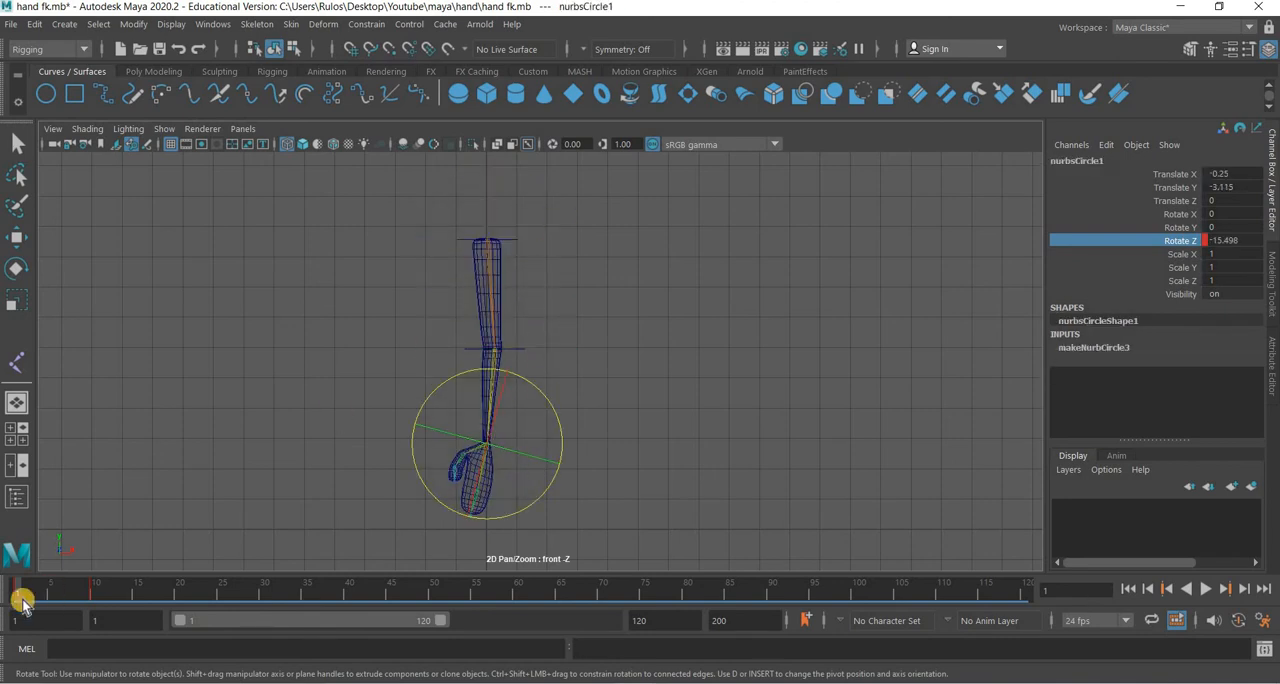
mouse_move(24, 601)
mouse_down()
mouse_move(91, 600)
mouse_move(9, 600)
mouse_move(329, 615)
mouse_move(124, 617)
mouse_move(231, 619)
mouse_up()
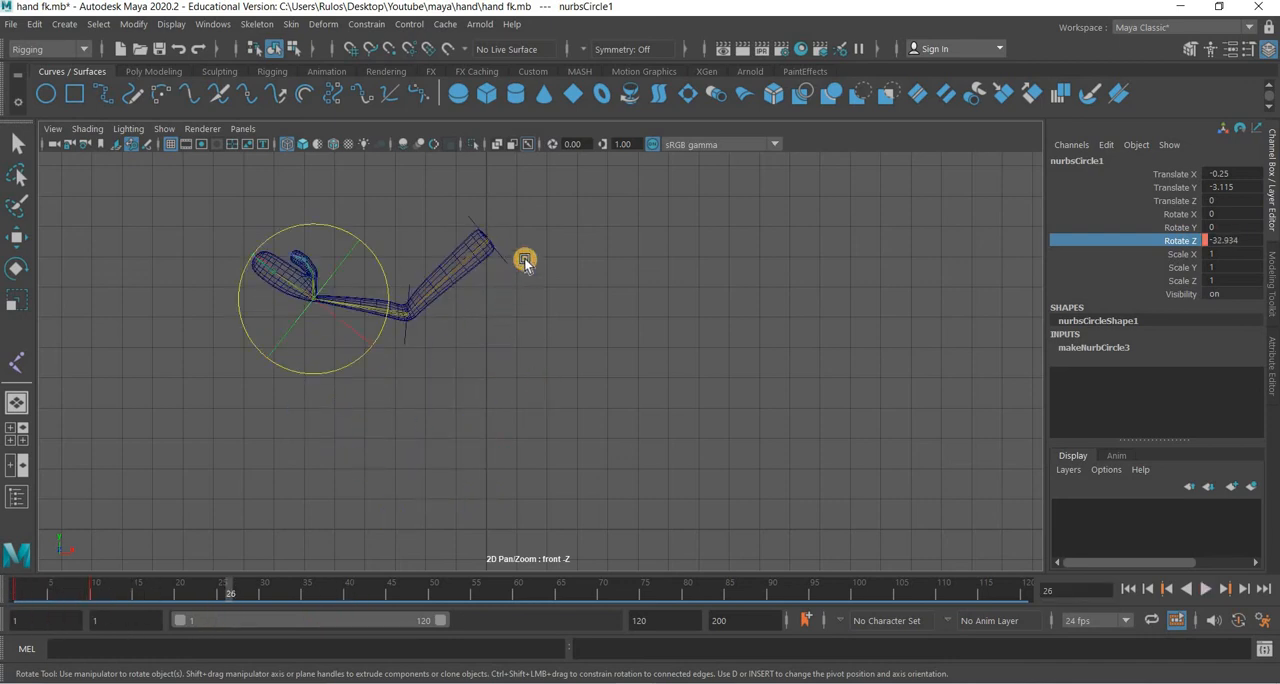
click(492, 282)
drag(492, 282, 414, 367)
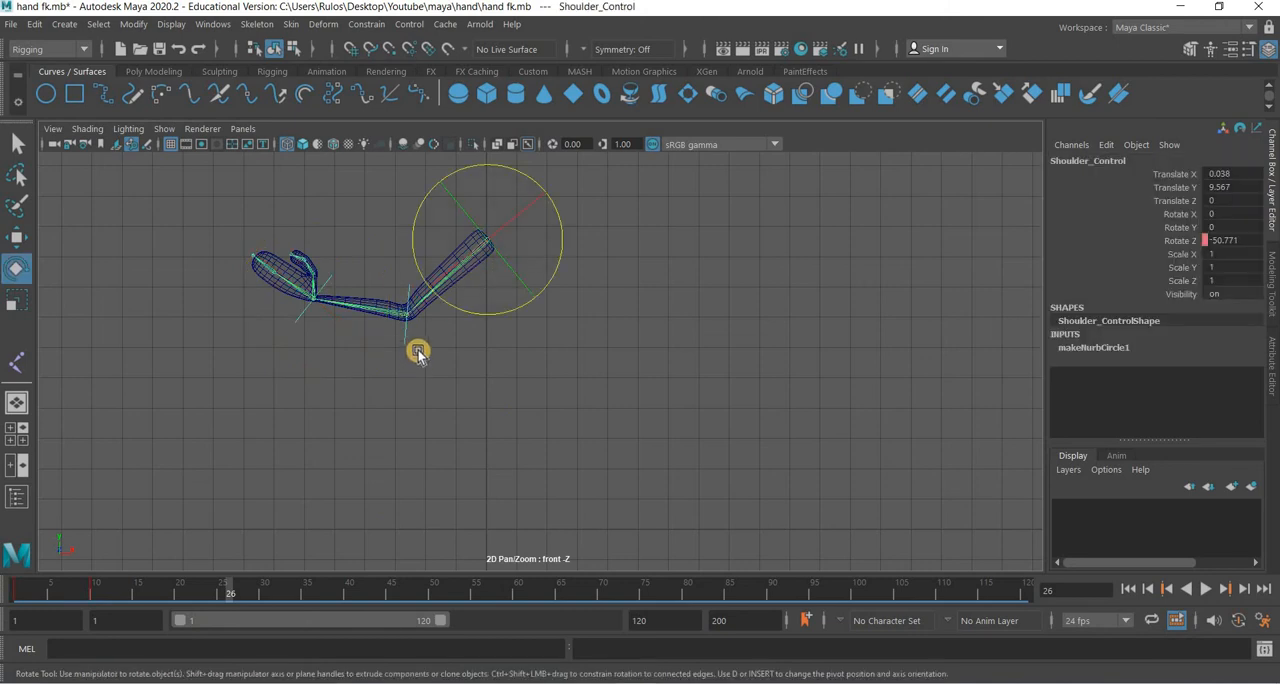
shift+drag(309, 322, 183, 382)
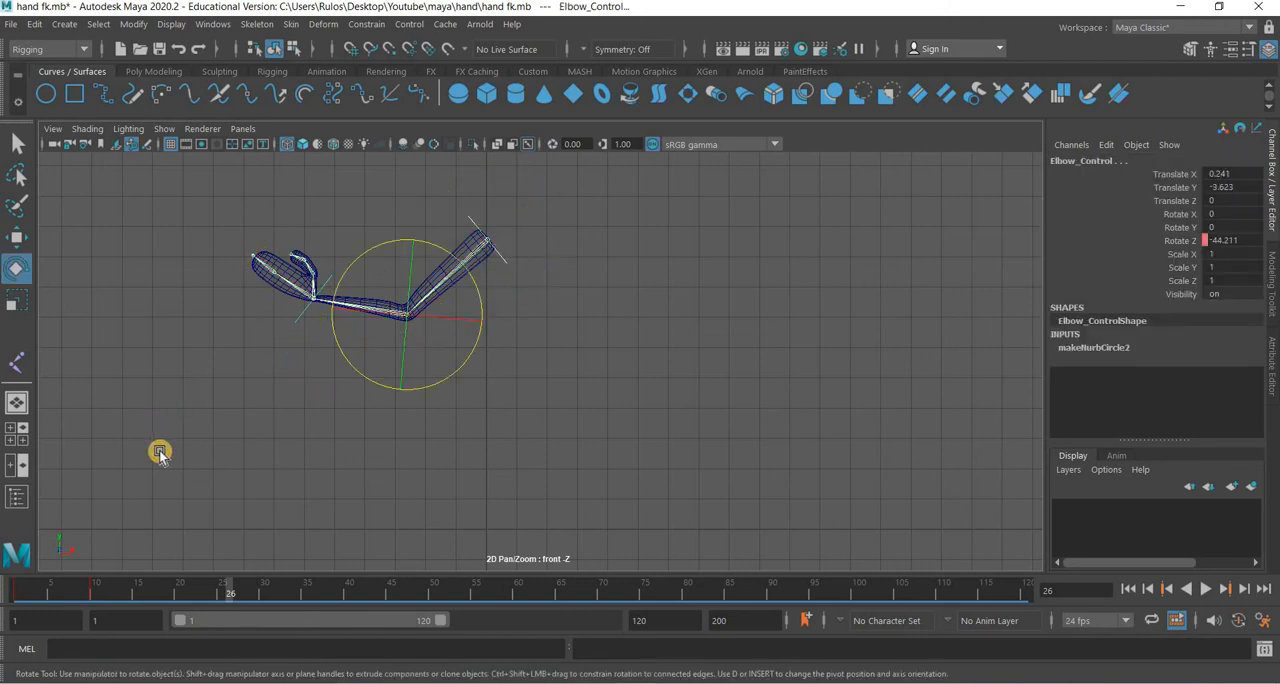
shift+drag(160, 452, 160, 488)
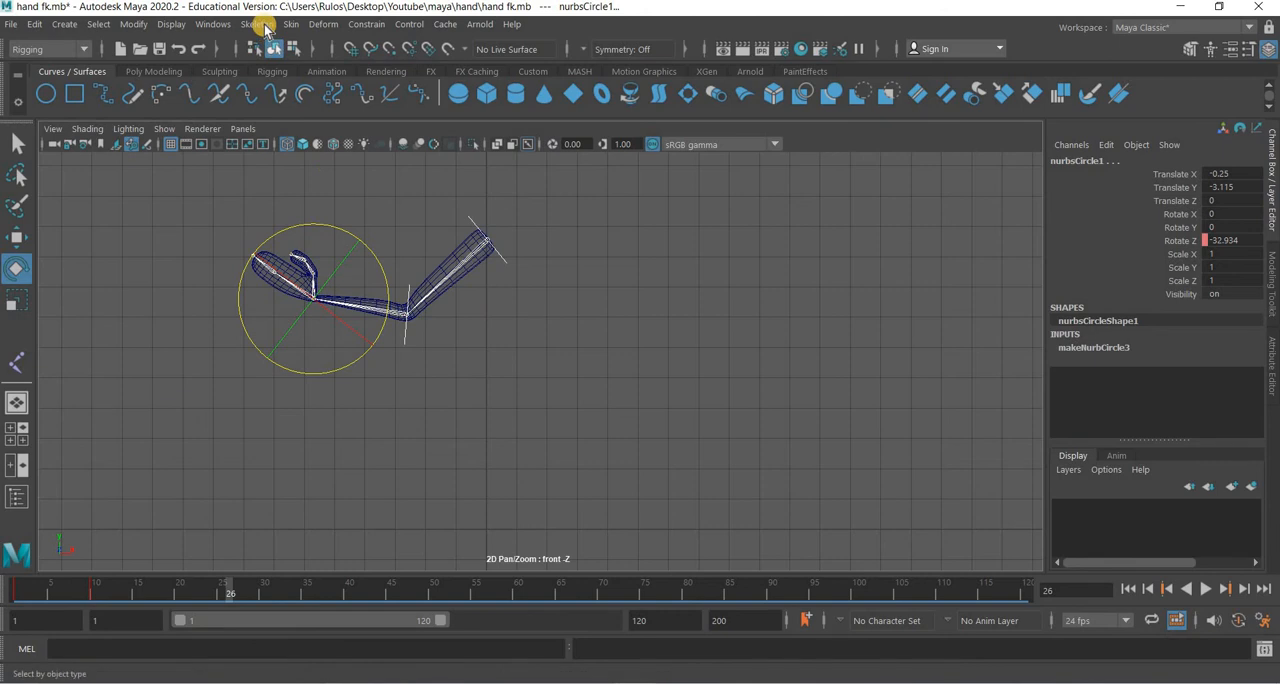
click(165, 26)
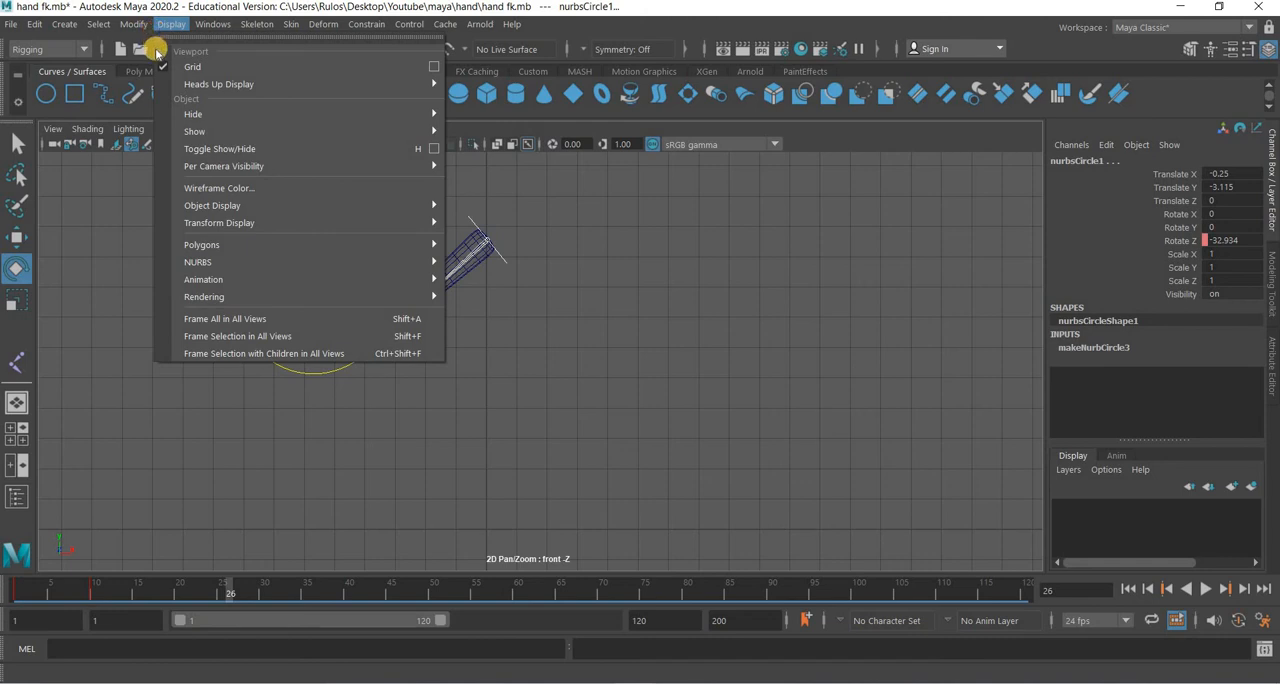
click(268, 24)
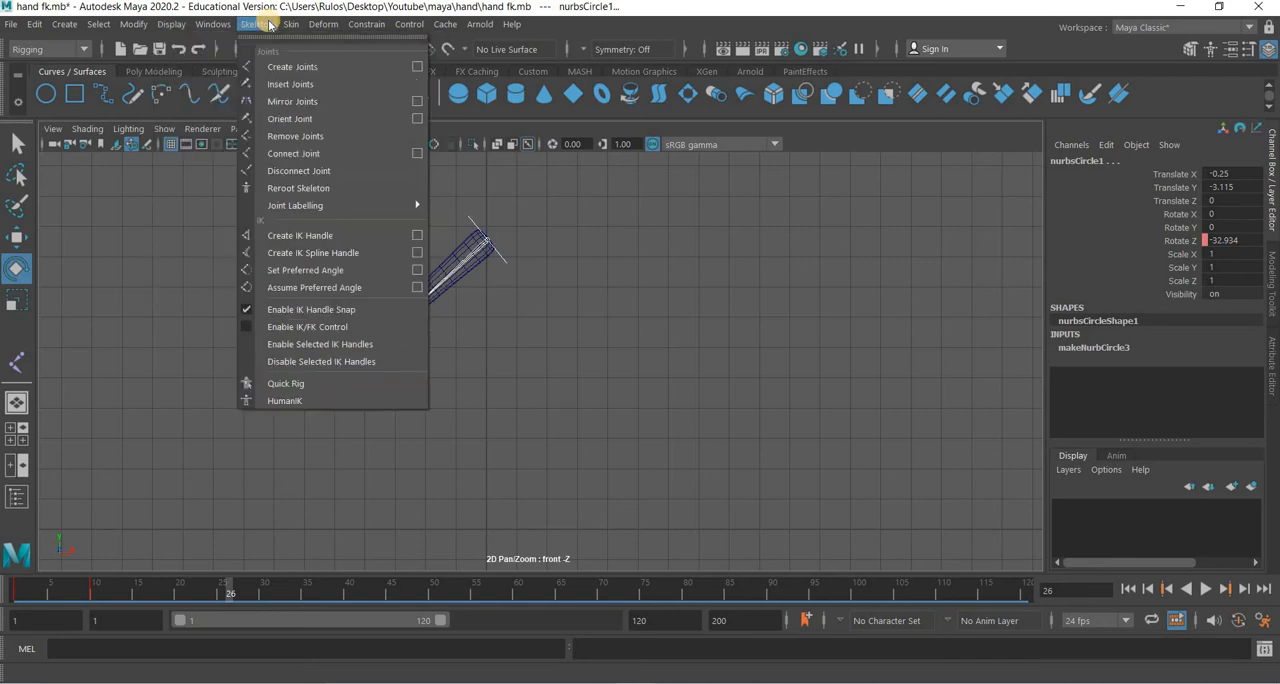
click(202, 24)
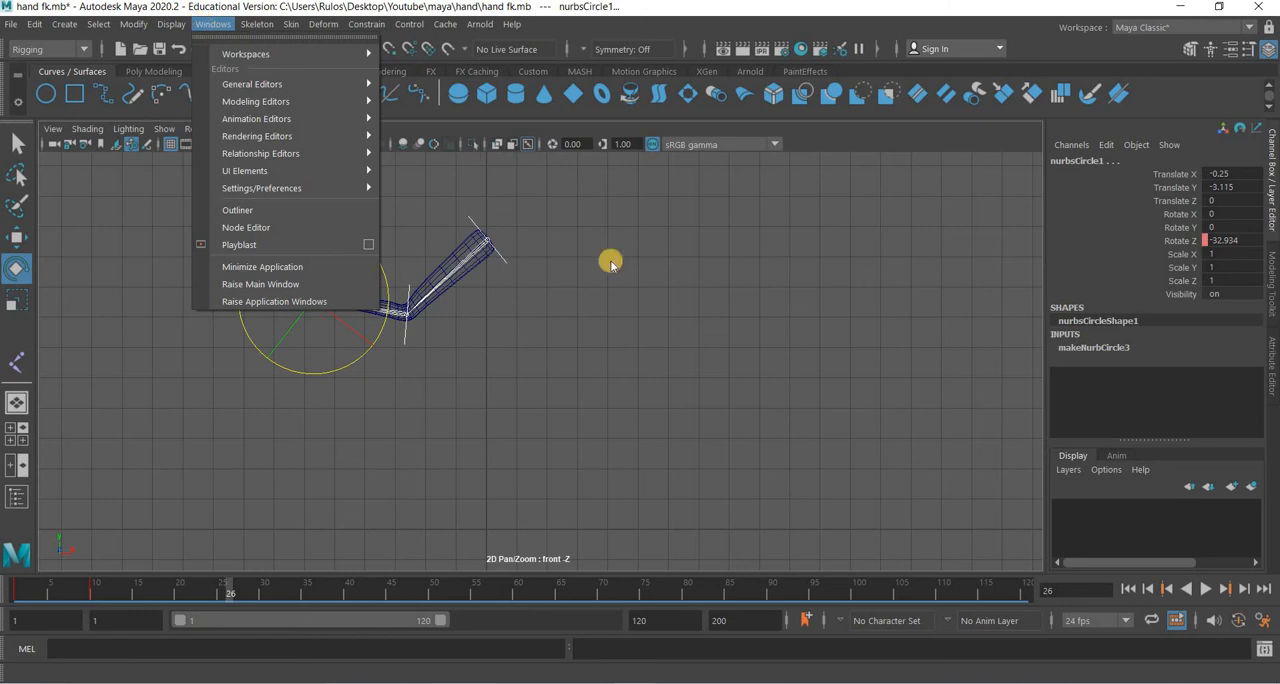
click(455, 390)
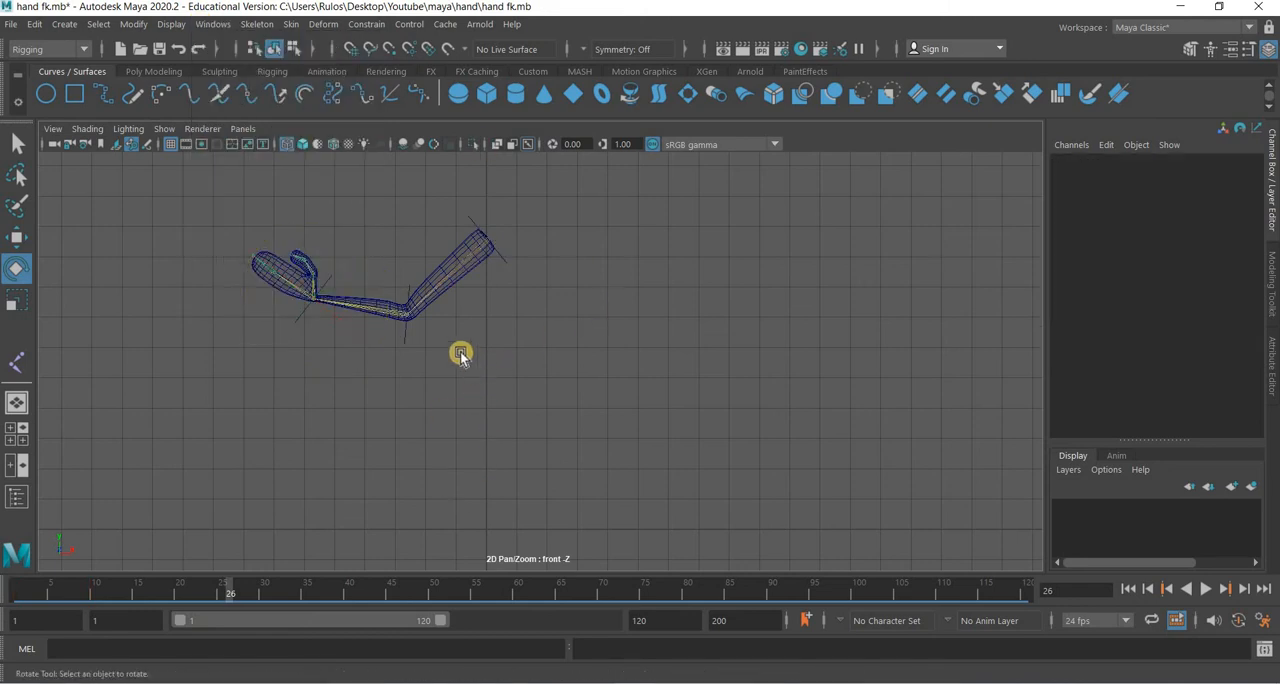
At frame 15, rotate Shoulder_Control to about -41.9° in Z and key its Rotate Z channel.
click(406, 339)
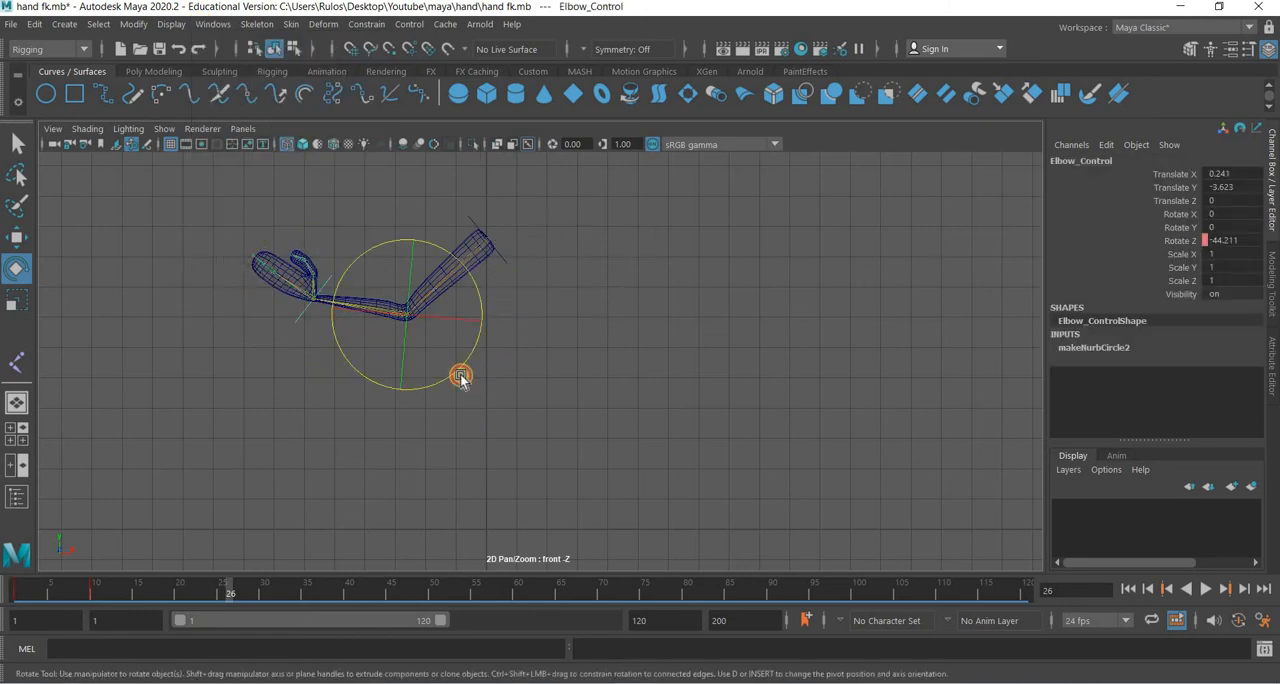
drag(554, 235, 505, 278)
drag(16, 597, 140, 600)
drag(560, 262, 1180, 243)
click(1179, 244)
right_click(1179, 244)
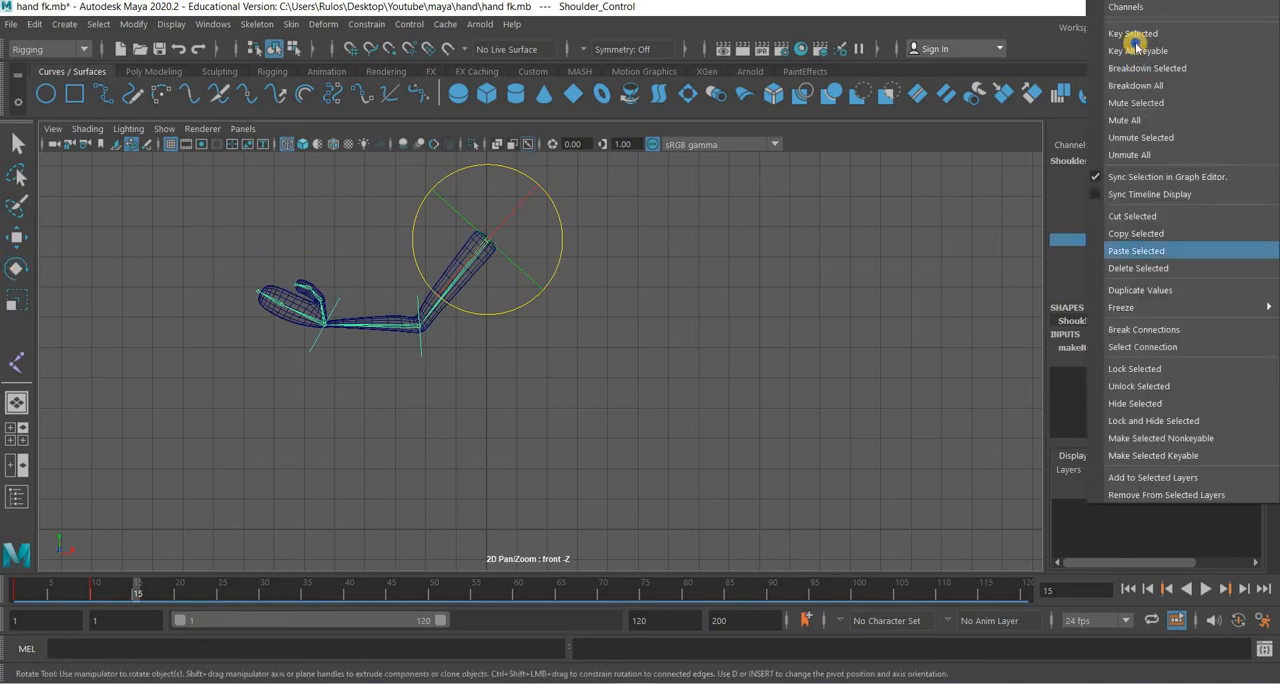
click(392, 385)
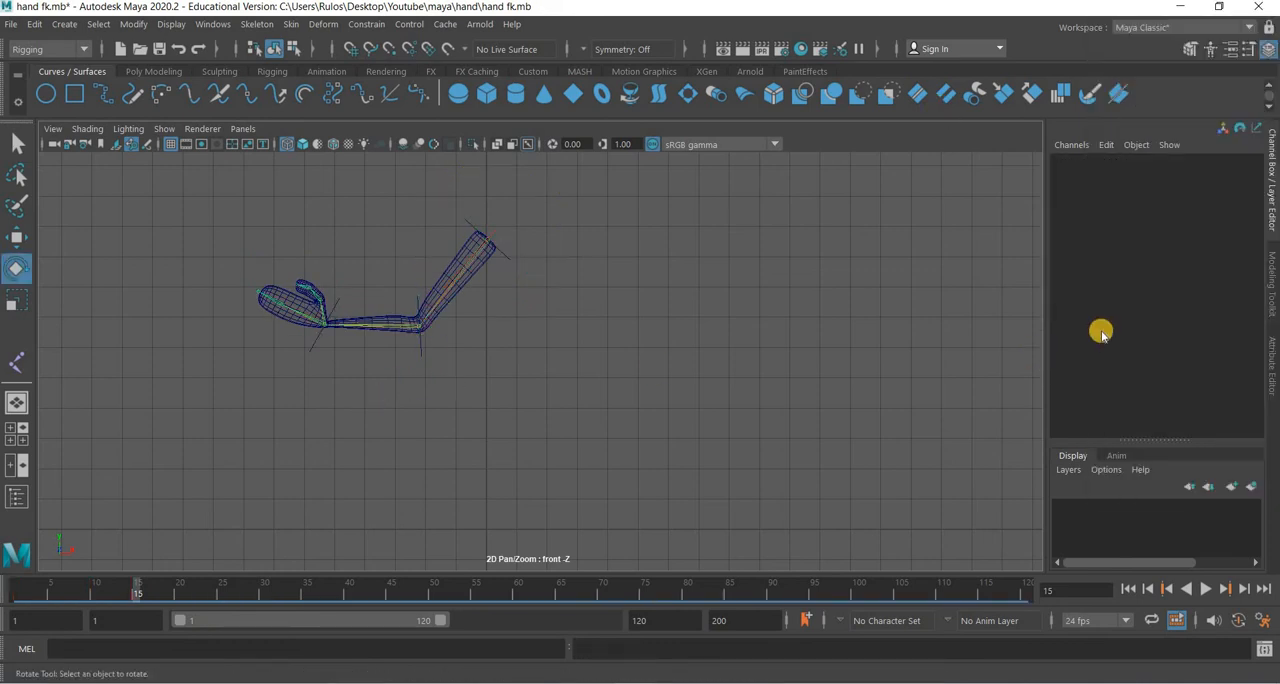
At frame 15, rotate Elbow_Control to about -37.5° in Z and key its Rotate Z channel.
click(421, 346)
drag(497, 298, 1182, 242)
right_click(1183, 242)
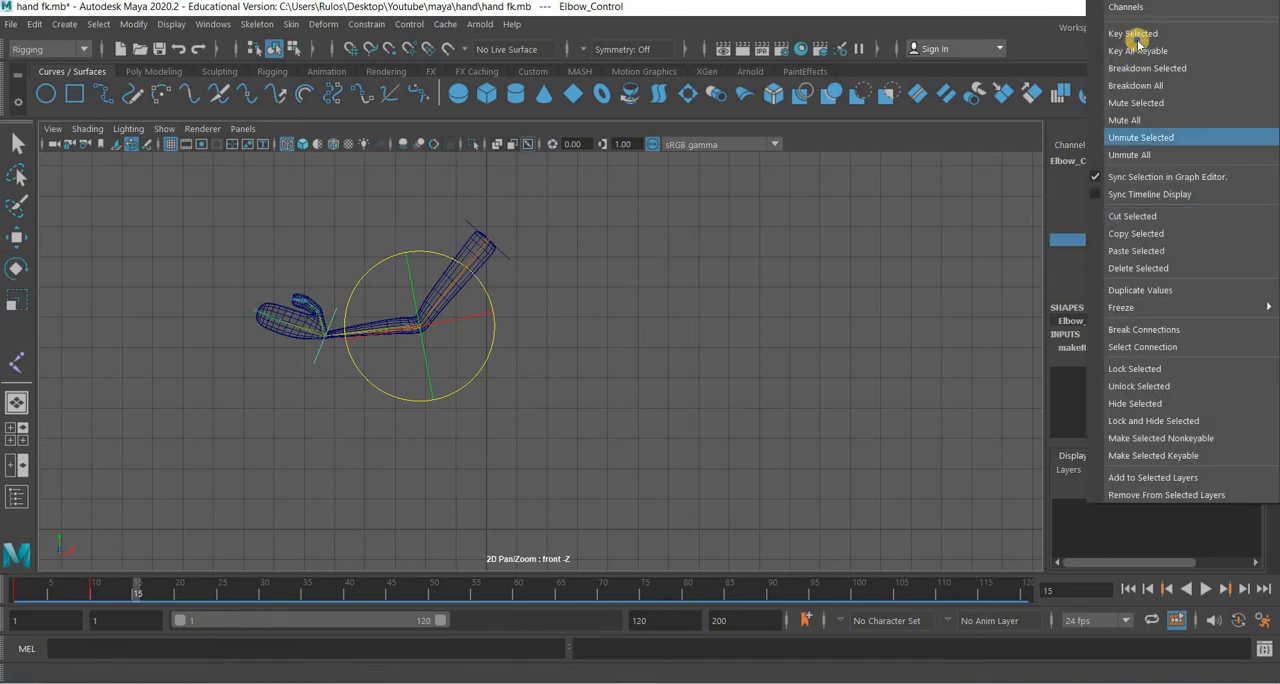
click(1137, 31)
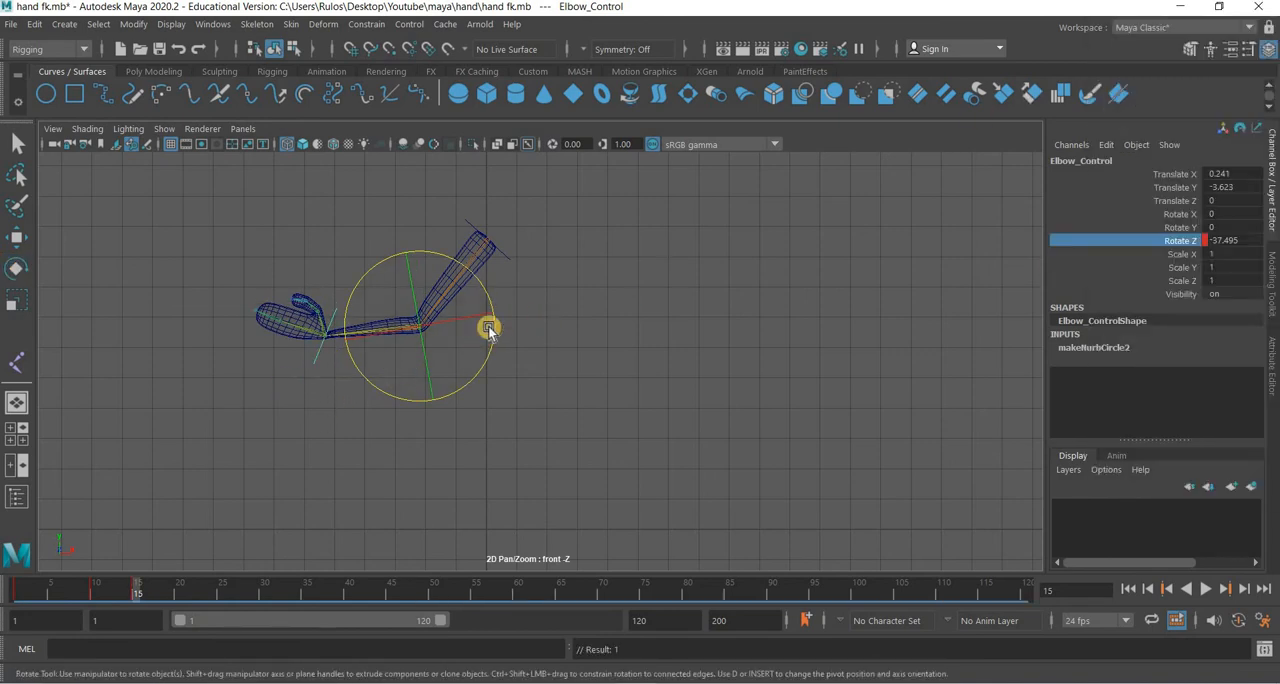
At frame 15, rotate the hand control nurbsCircle1 to about -14.6° in Z and key its Rotate Z channel.
click(394, 319)
drag(393, 291, 377, 274)
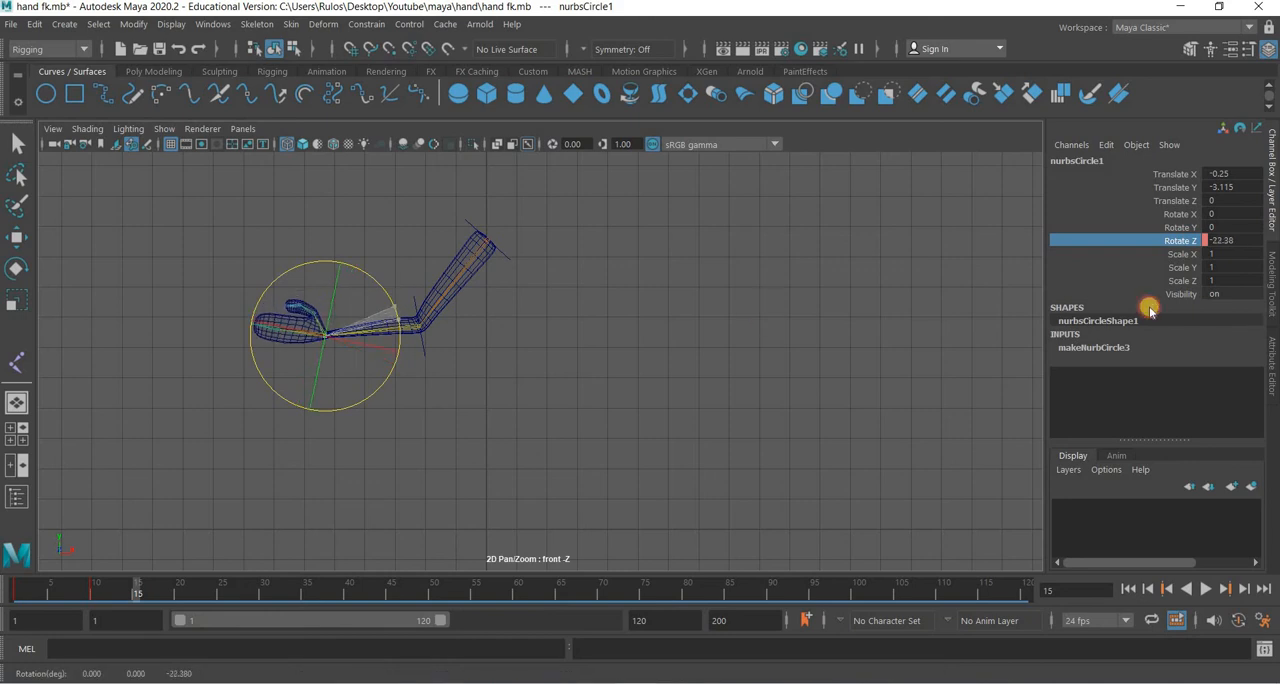
right_click(1143, 130)
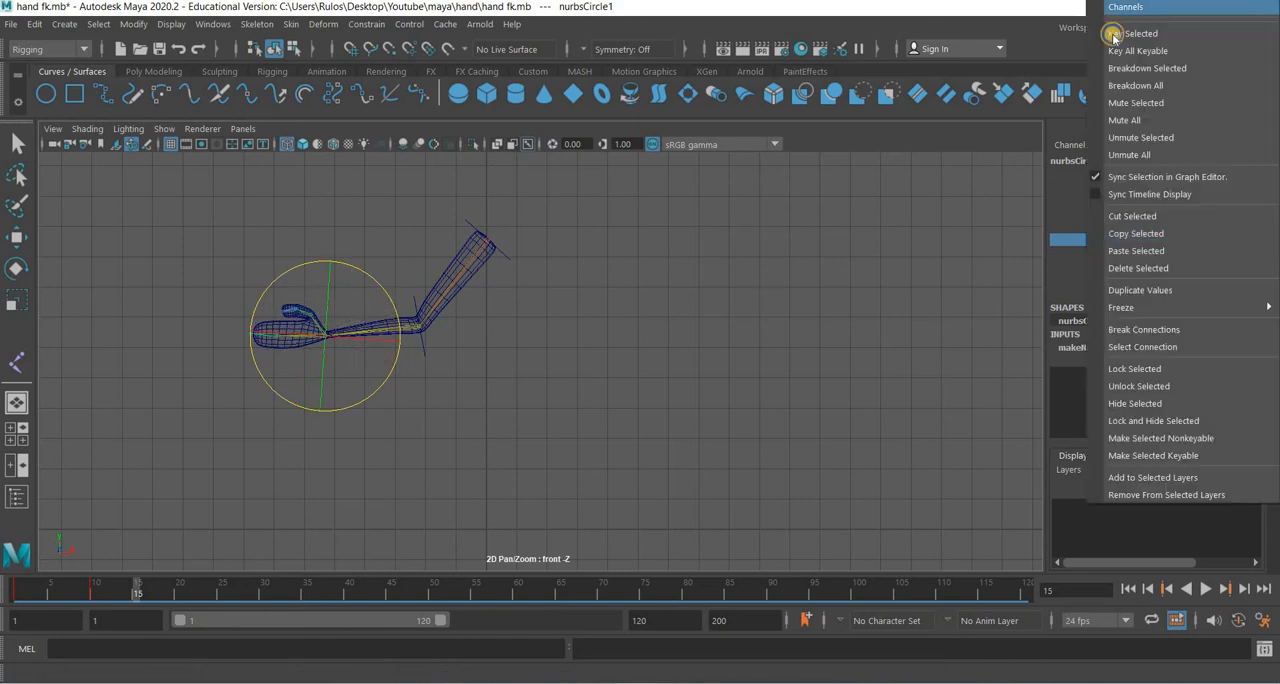
click(1114, 33)
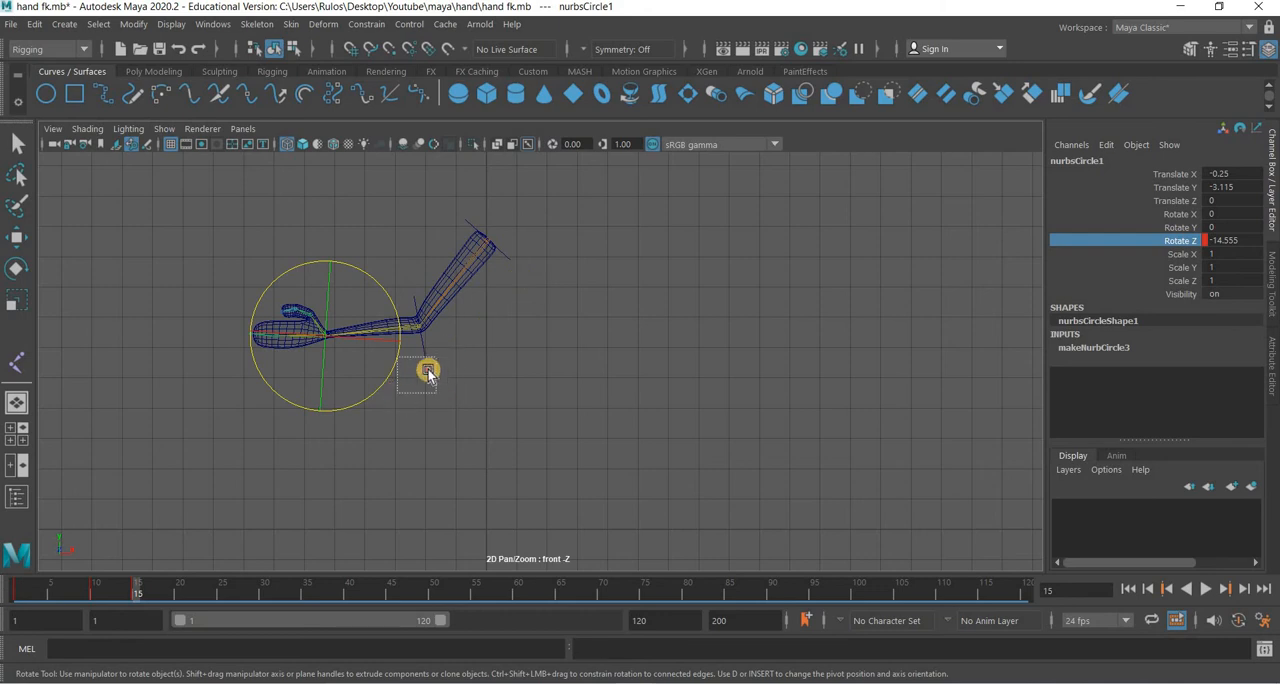
With the shoulder, elbow and hand controls selected together, copy their keys at frame 10 and paste them at frame 20.
drag(445, 357, 503, 268)
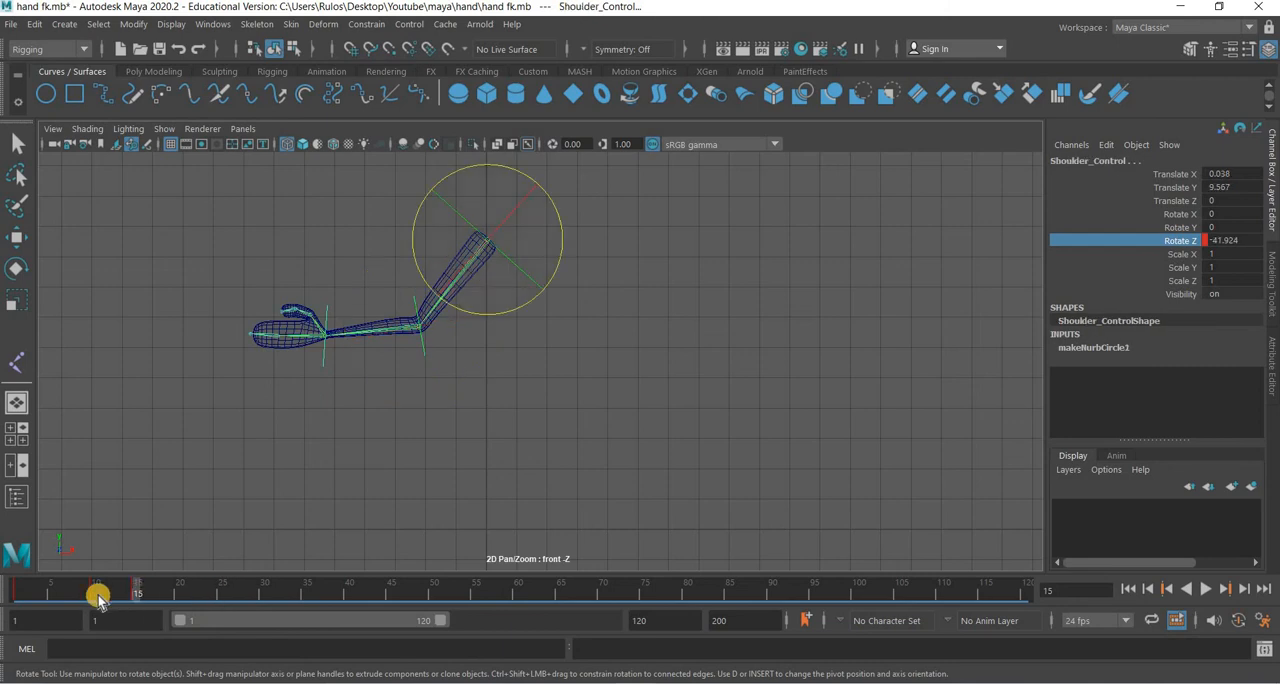
drag(98, 597, 98, 592)
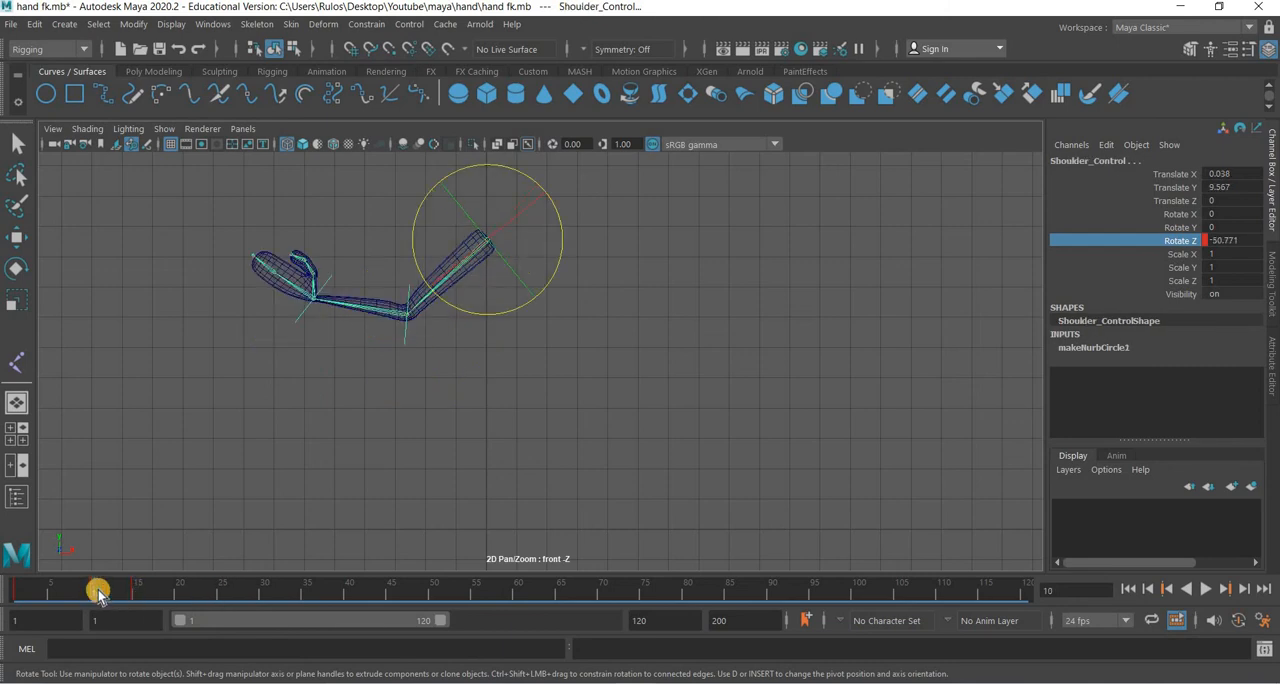
right_click(98, 592)
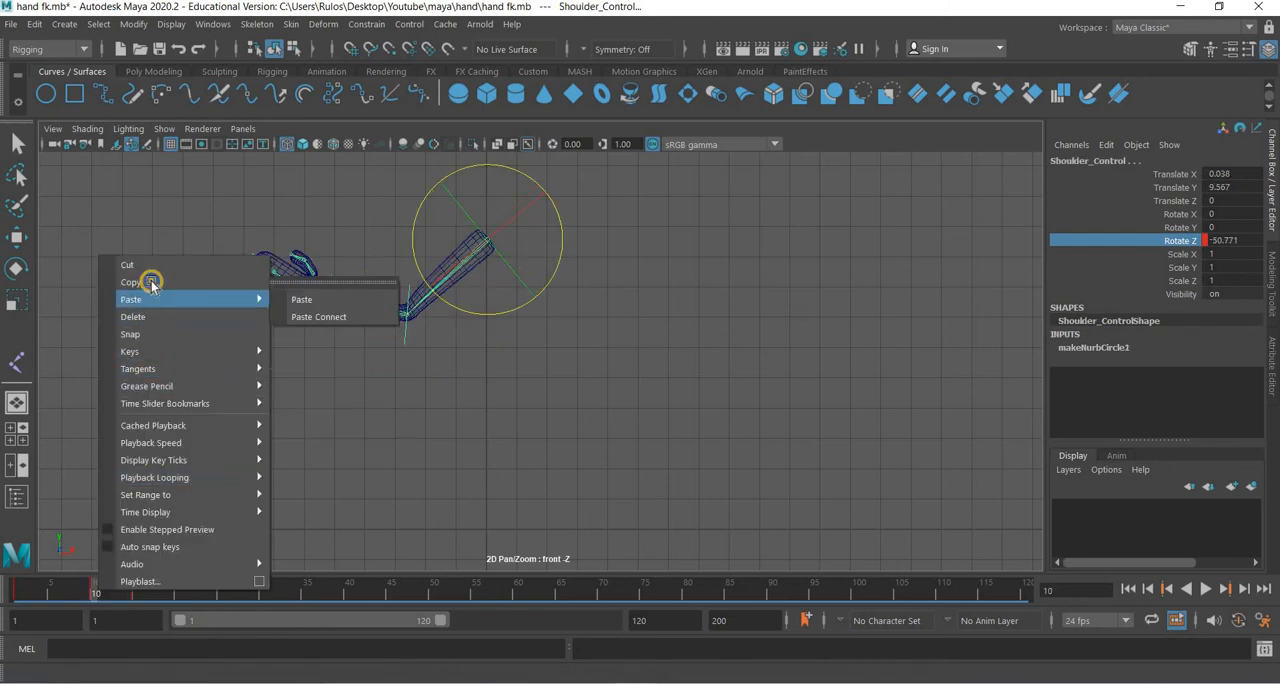
click(180, 597)
right_click(180, 594)
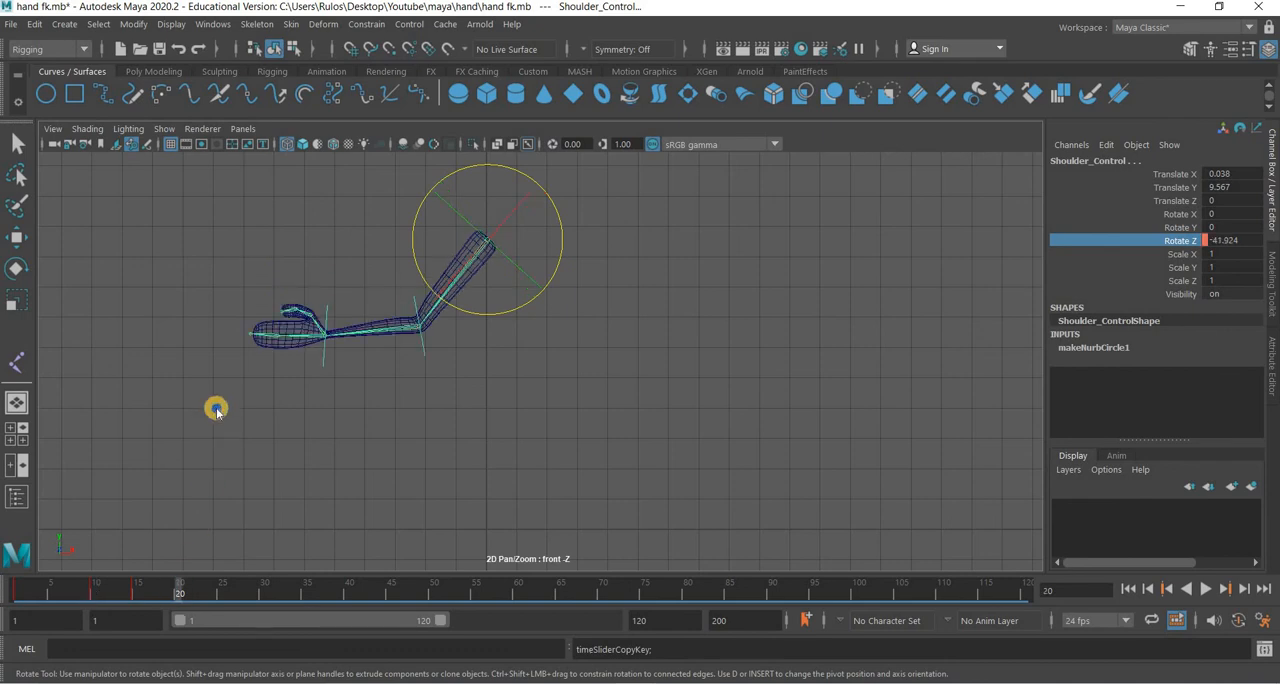
mouse_move(290, 303)
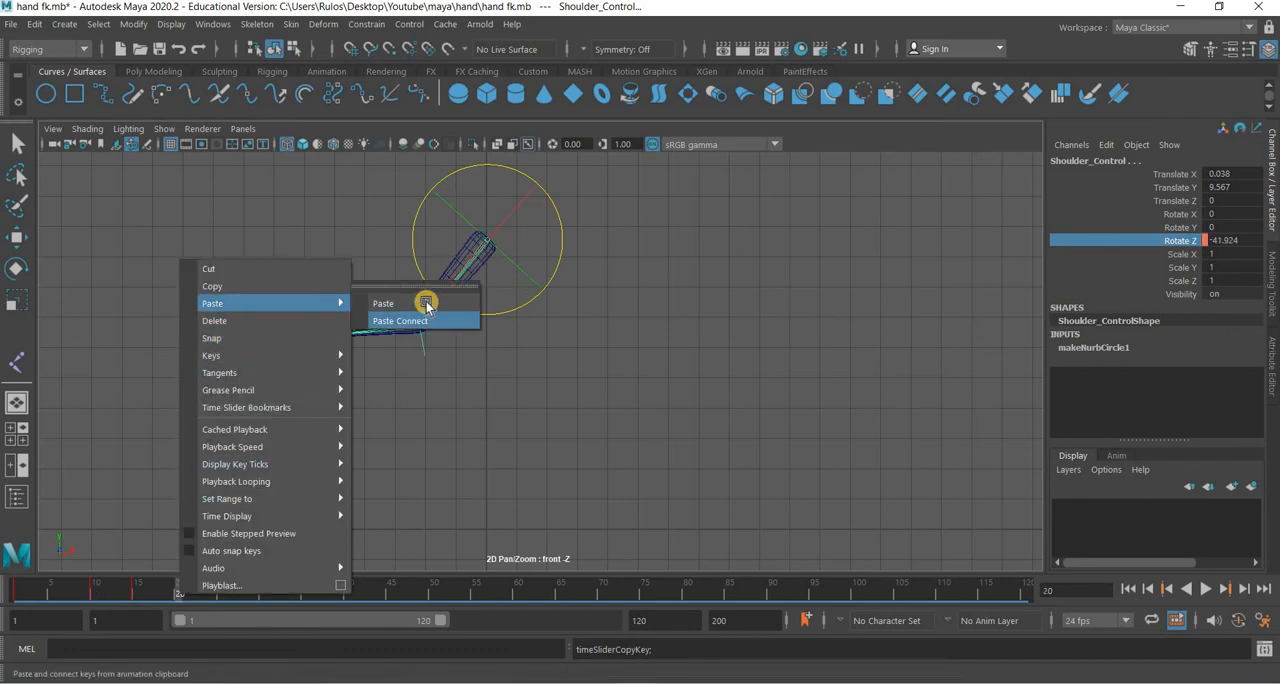
click(415, 303)
Play the arm animation from frame 1 to review the motion, finishing at frame 35.
click(15, 597)
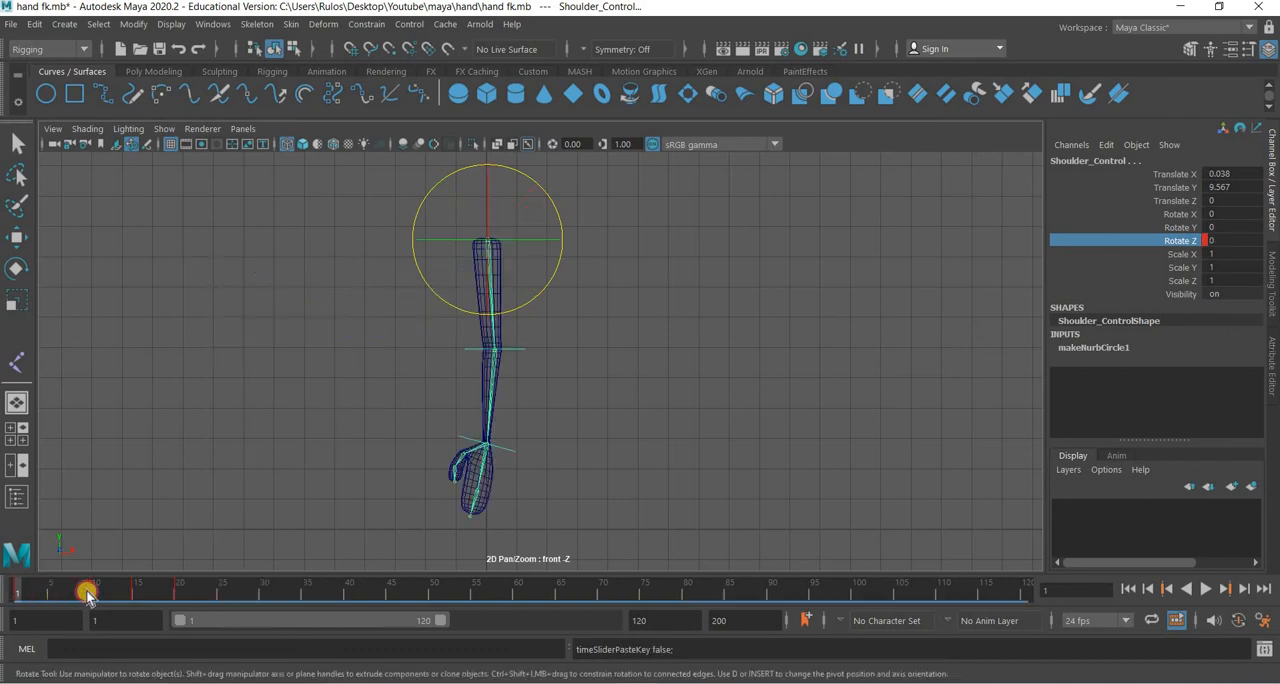
key(alt+v)
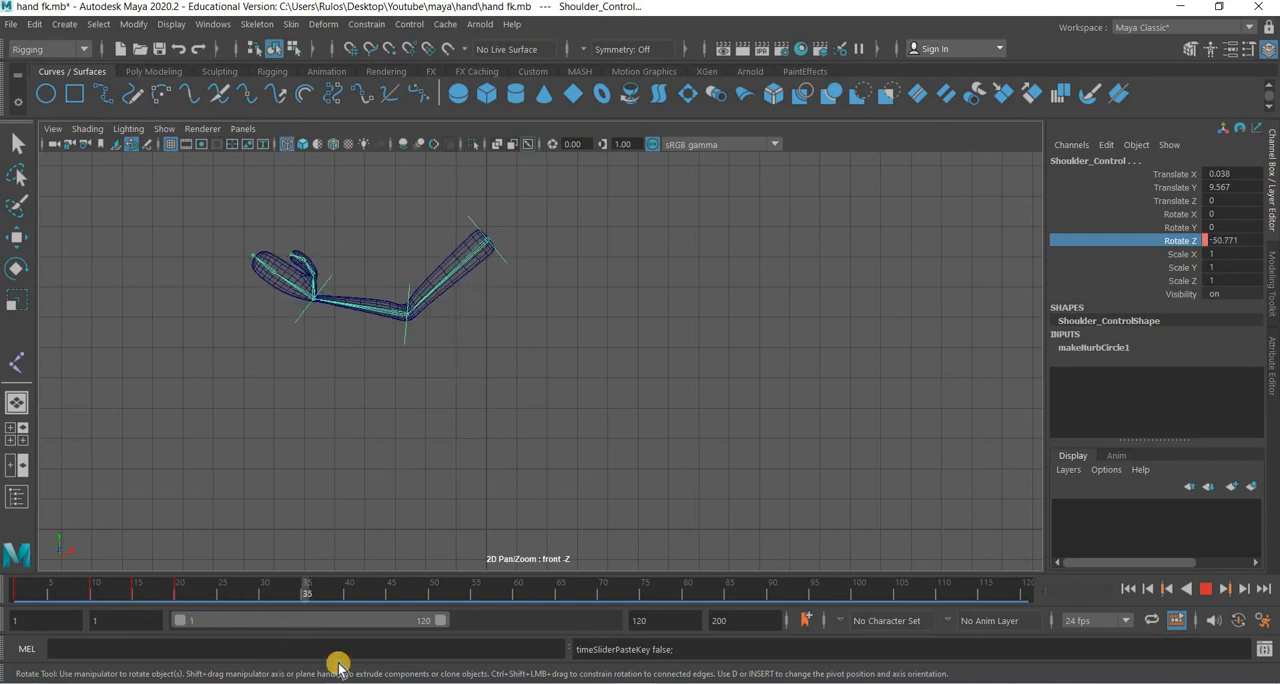
key(Escape)
At frame 35, rotate the three selected arm controls together to about 30.6° in Z and key their Rotate Z channels.
drag(562, 234, 550, 165)
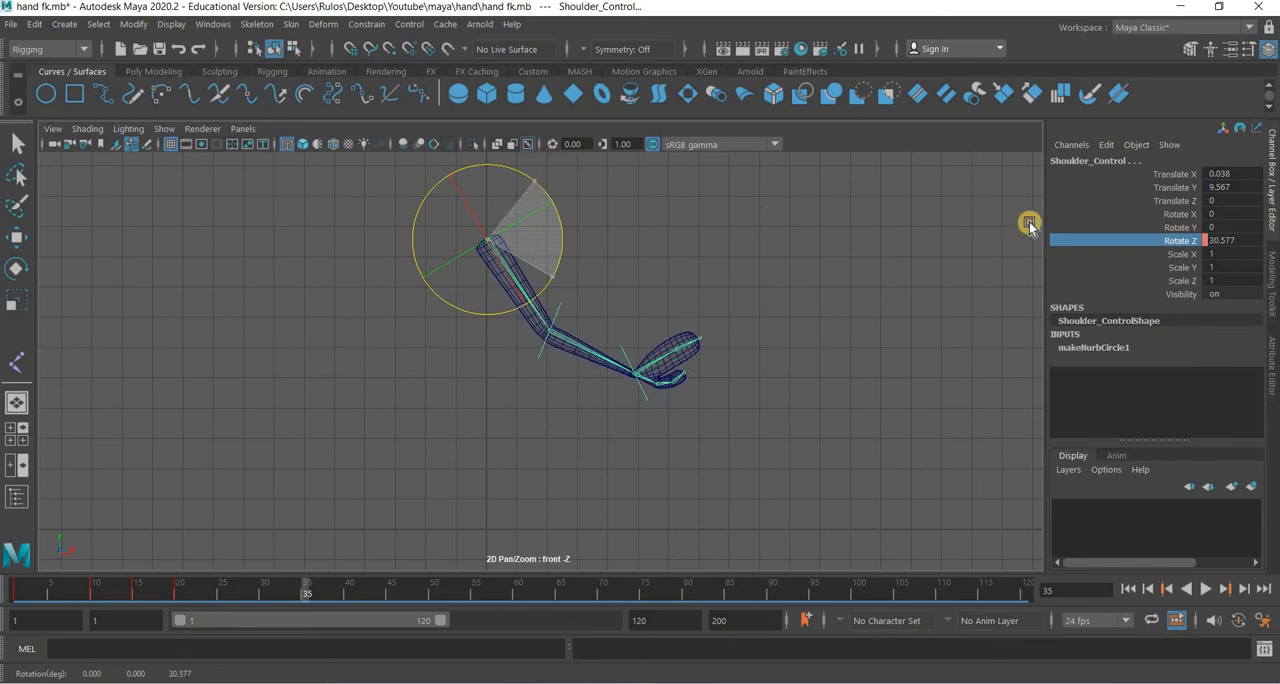
click(1166, 239)
right_click(1166, 240)
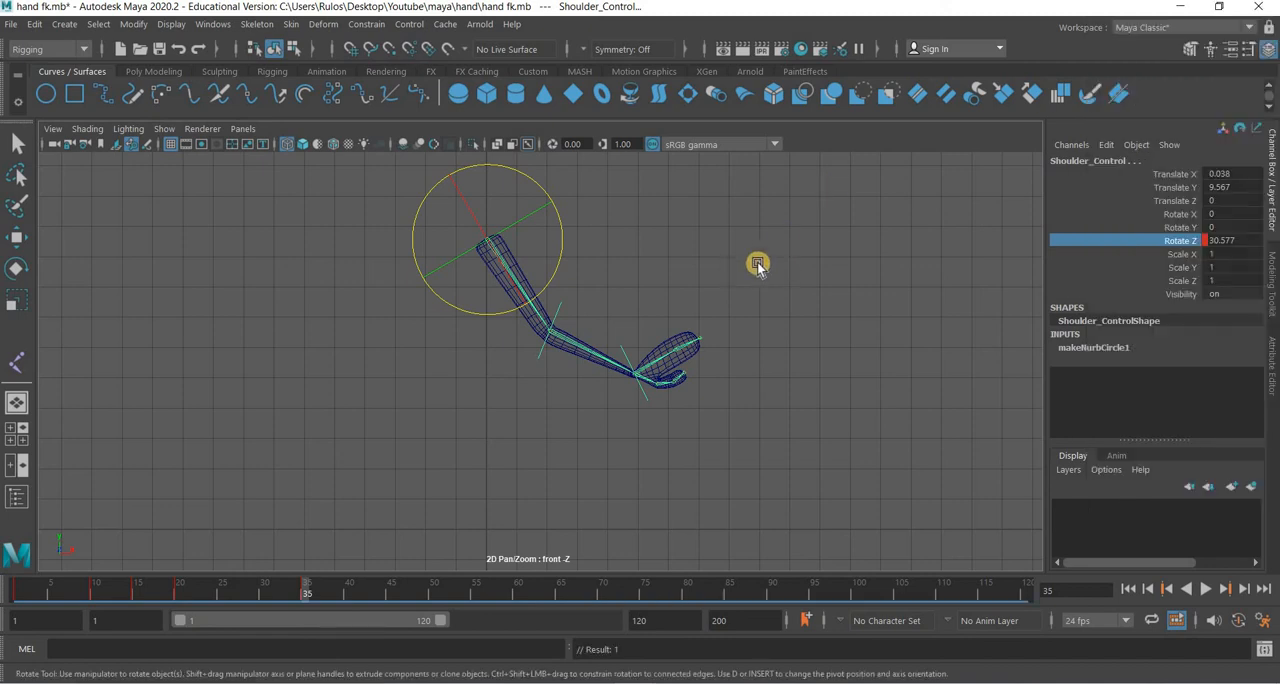
At frame 35, rotate Elbow_Control to about -22.7° in Z and key its Rotate Z channel.
click(537, 360)
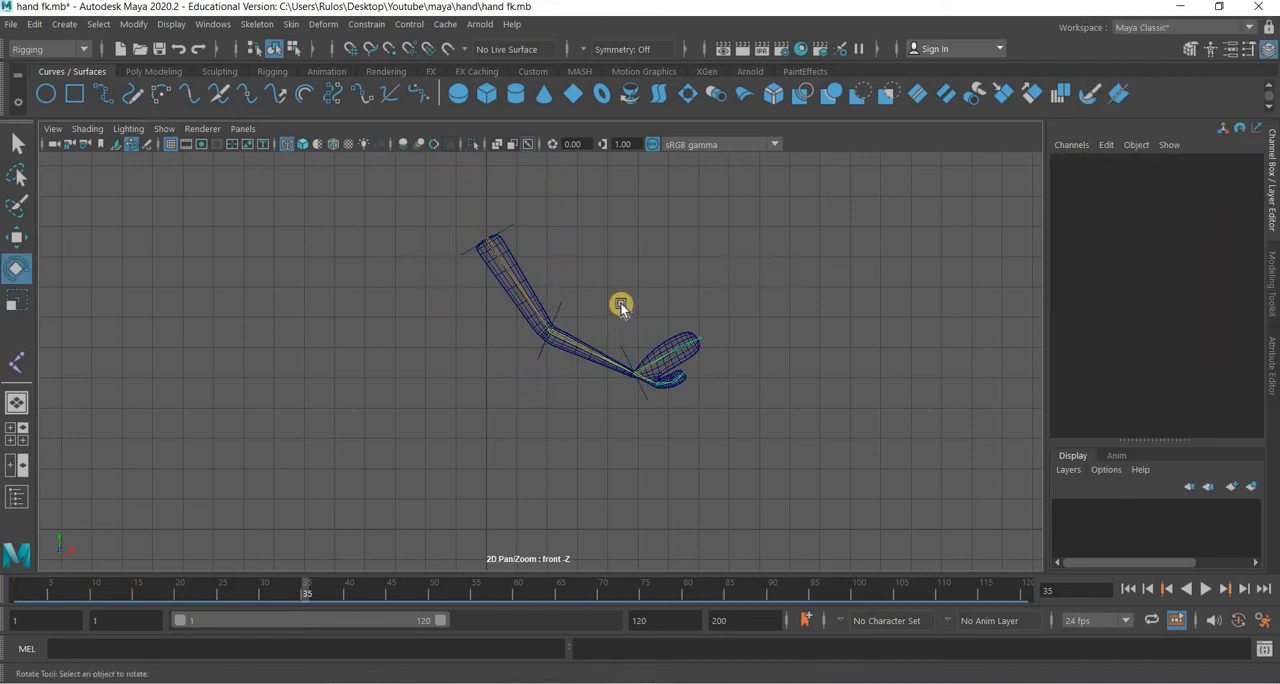
click(609, 343)
drag(609, 343, 598, 380)
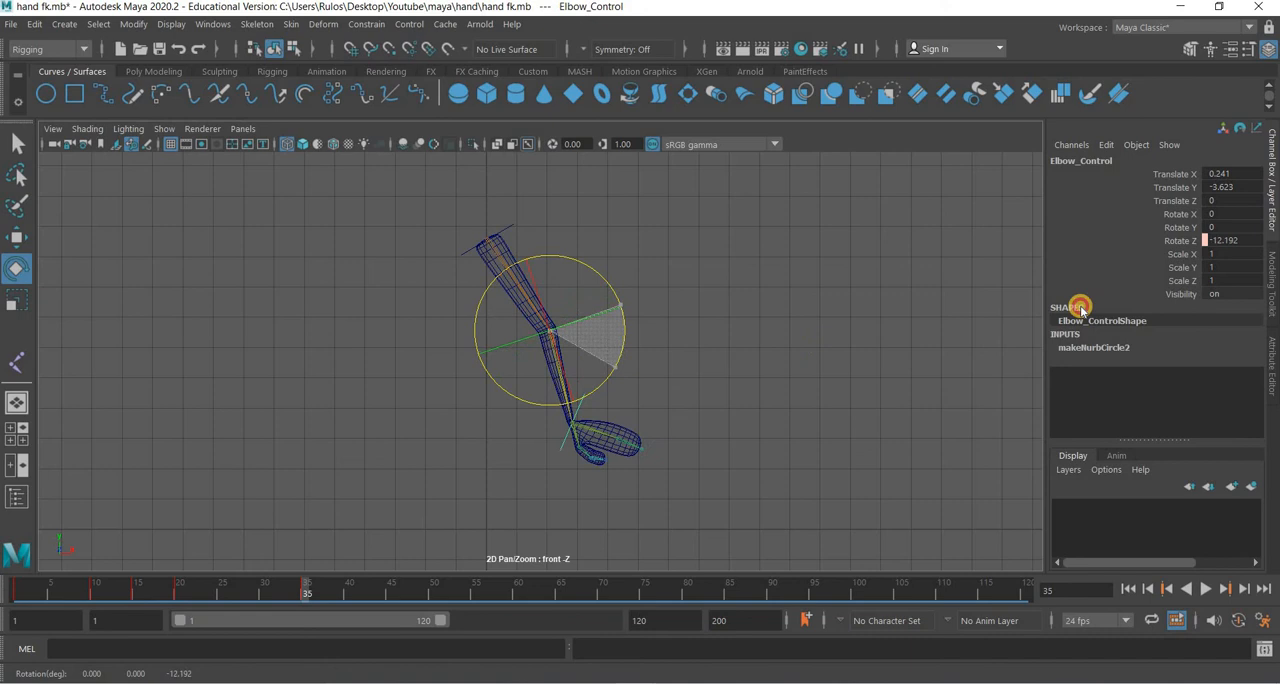
click(1182, 243)
right_click(1182, 243)
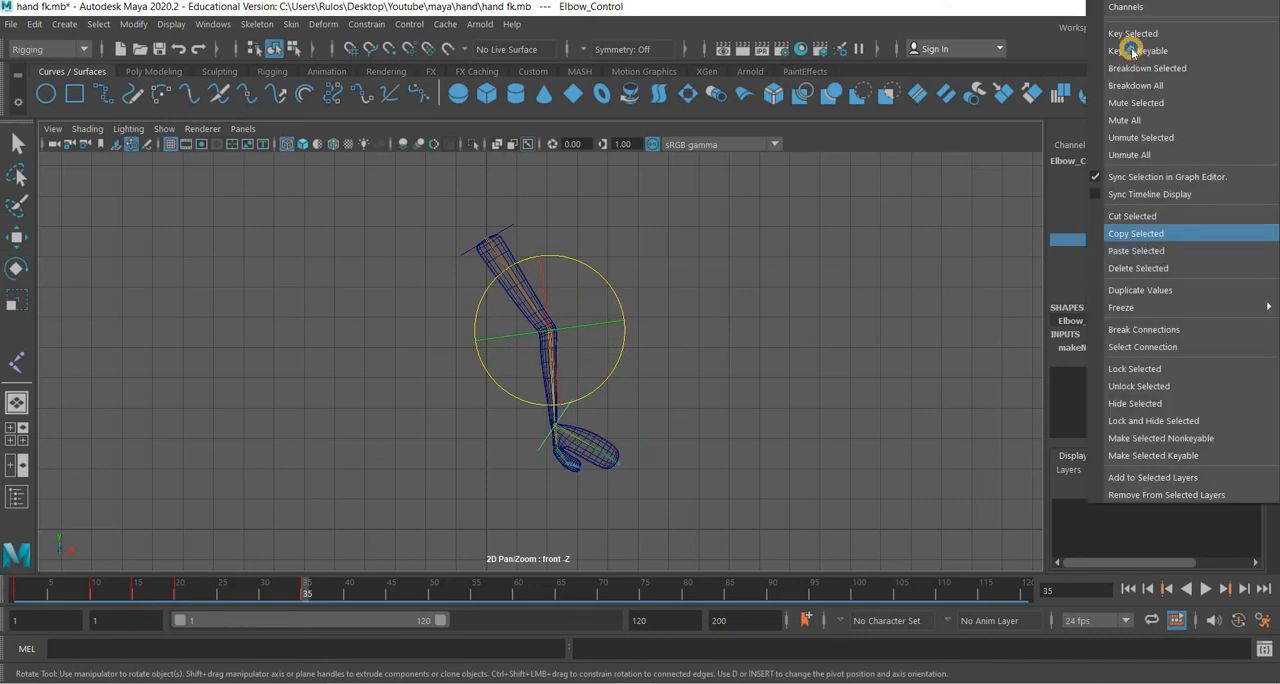
click(1133, 34)
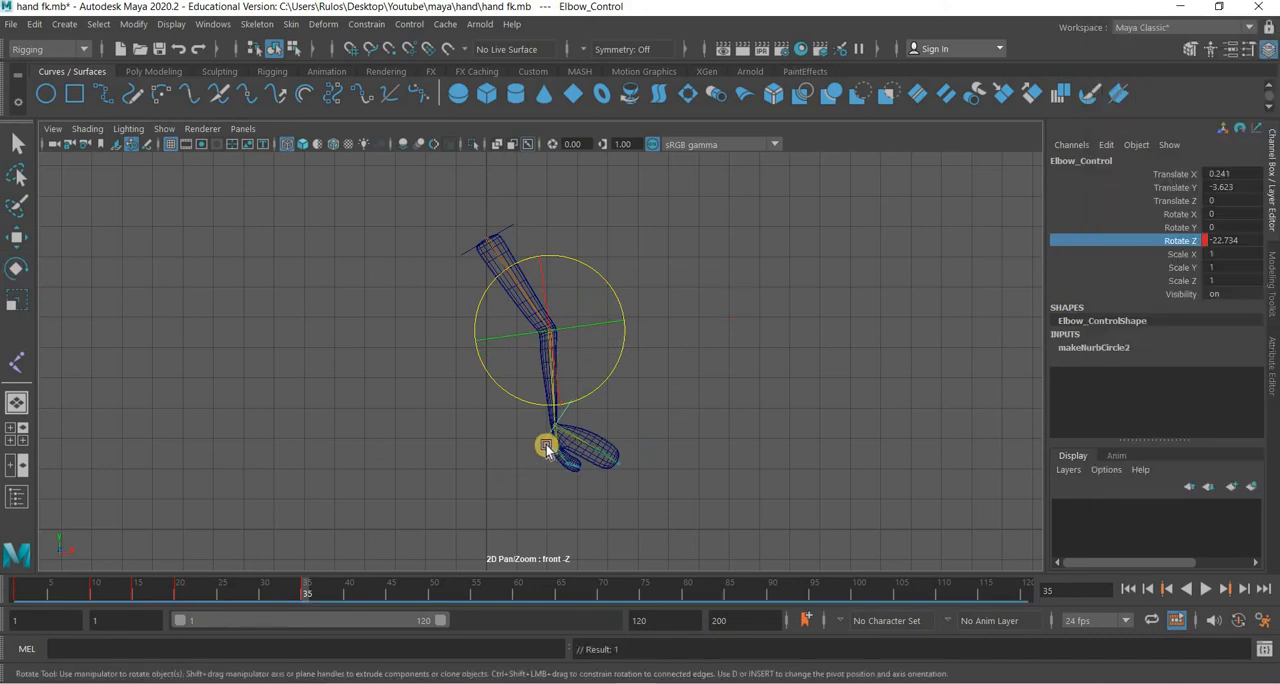
At frame 35, rotate the hand control nurbsCircle1 to about -20.7° in Z and key its Rotate Z channel.
click(539, 452)
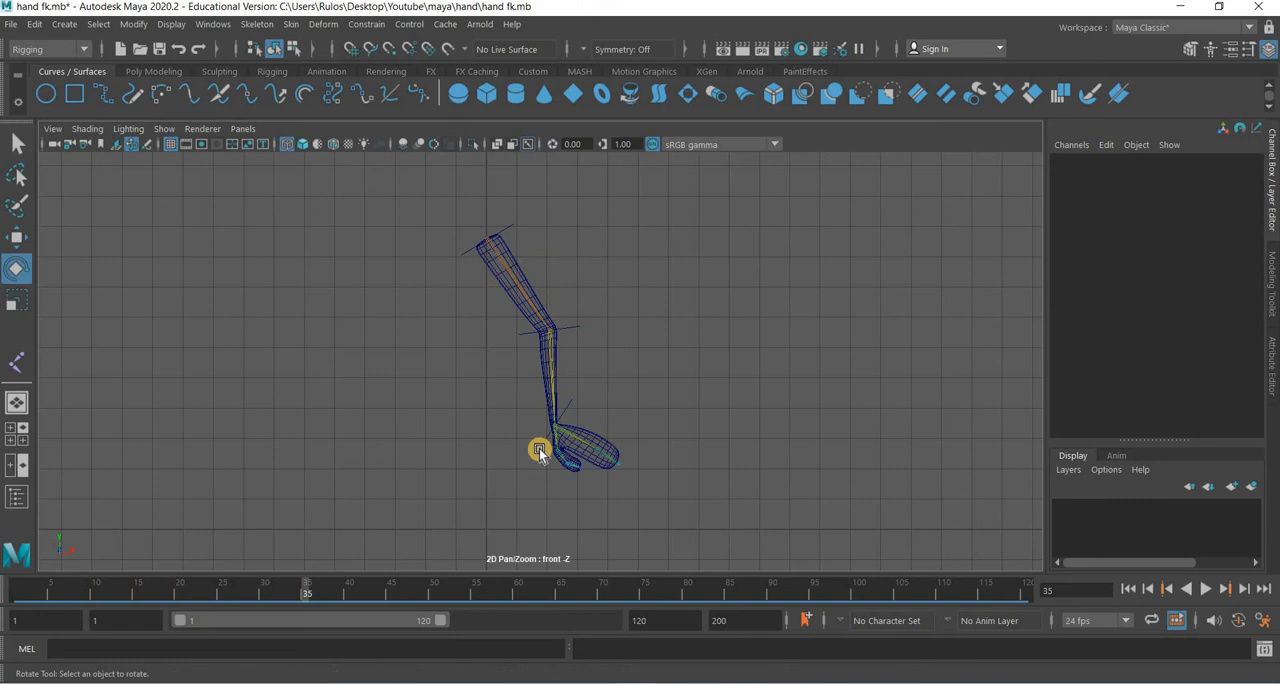
click(619, 393)
drag(608, 460, 609, 477)
click(1187, 248)
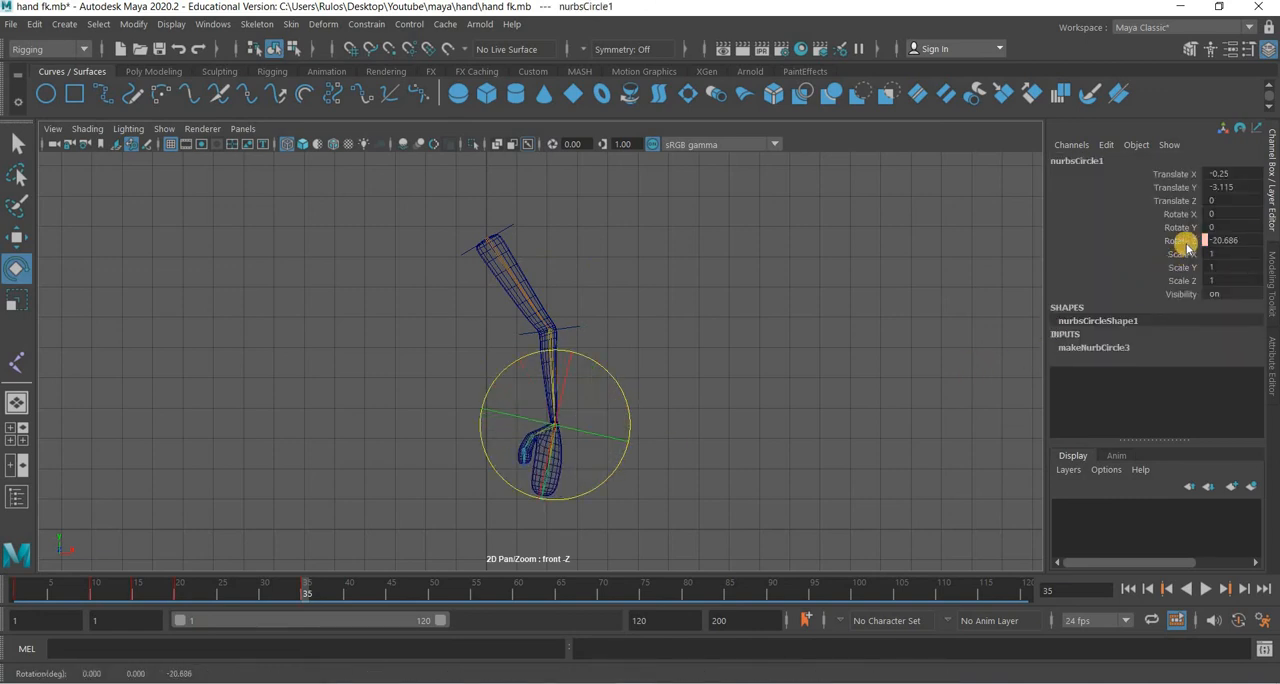
right_click(1185, 242)
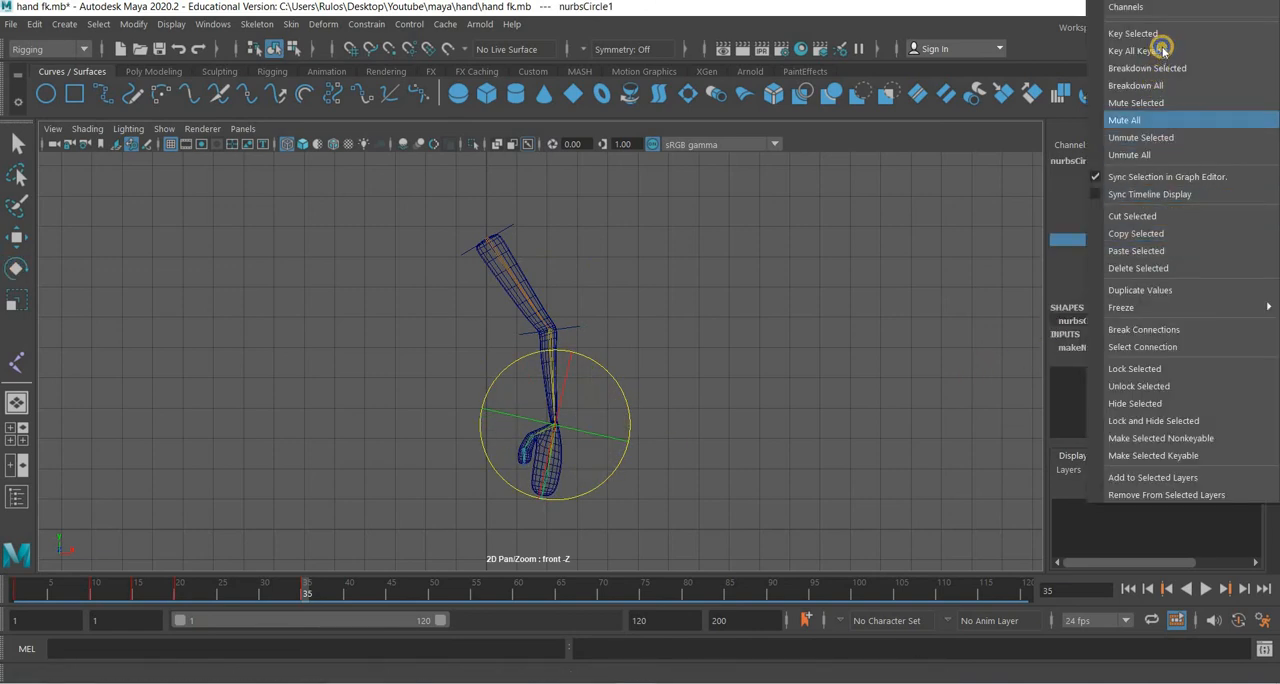
click(1133, 34)
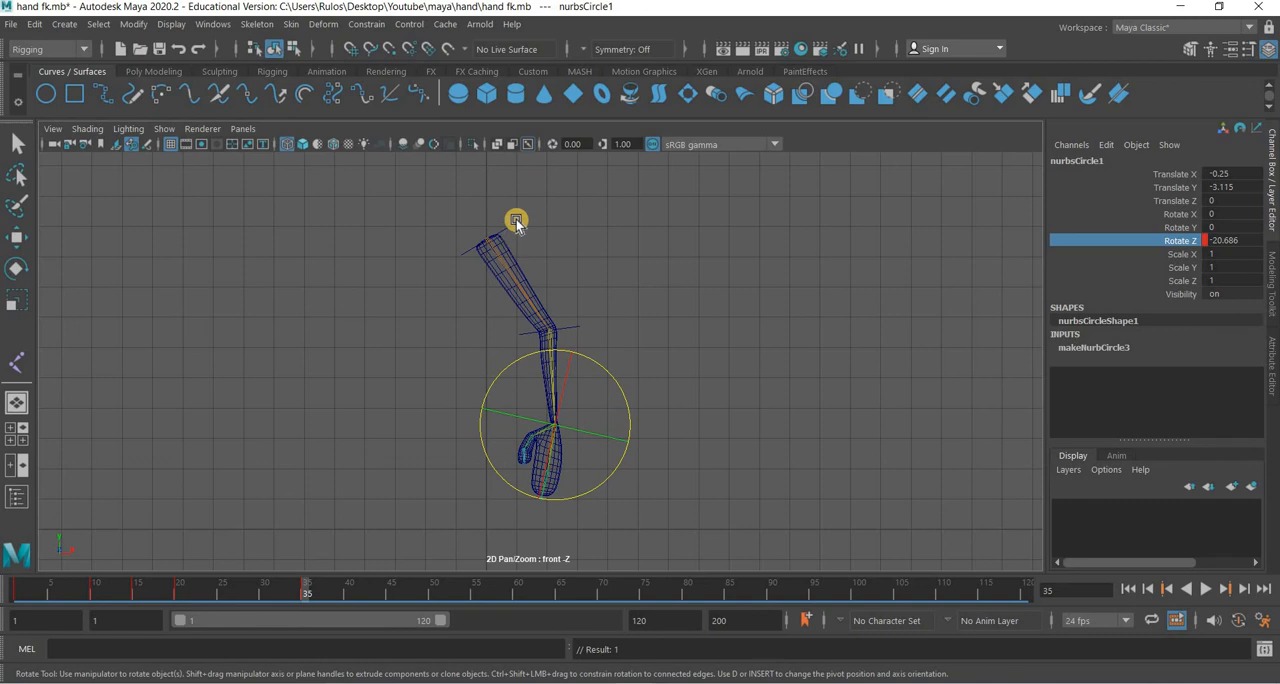
At frame 35, rotate Shoulder_Control to about 39.8° in Z and key its Rotate Z channel.
click(510, 219)
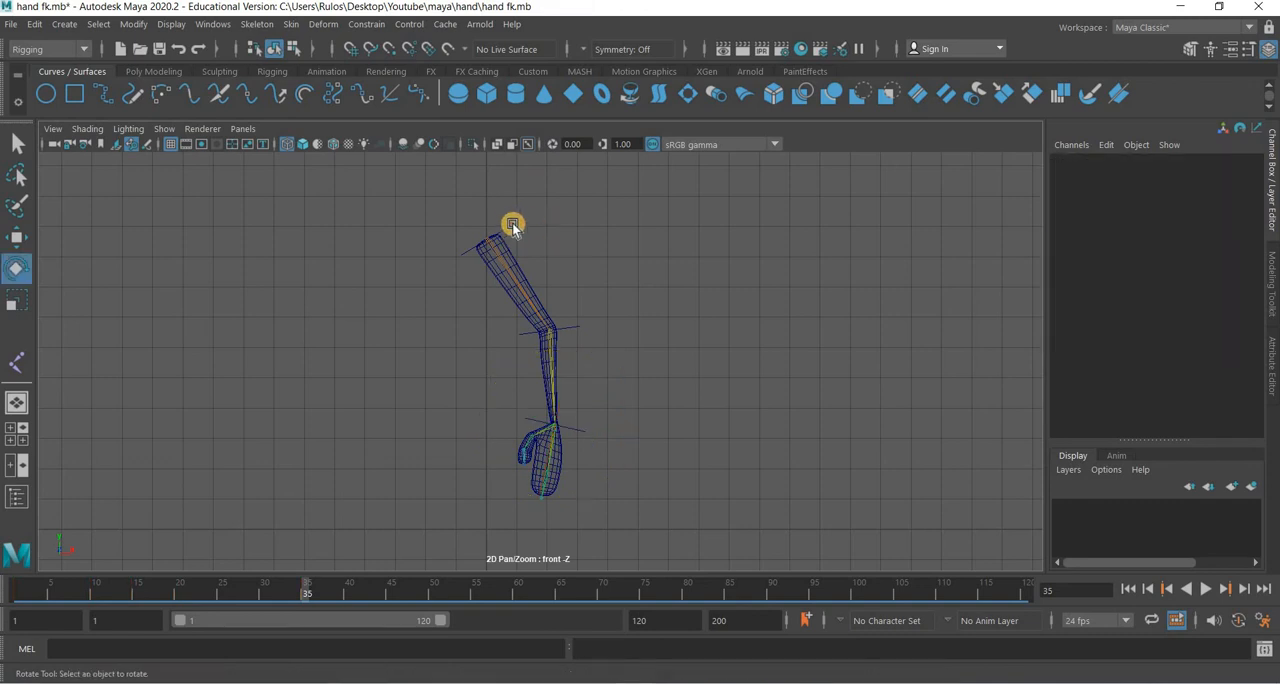
click(566, 221)
drag(568, 220, 569, 222)
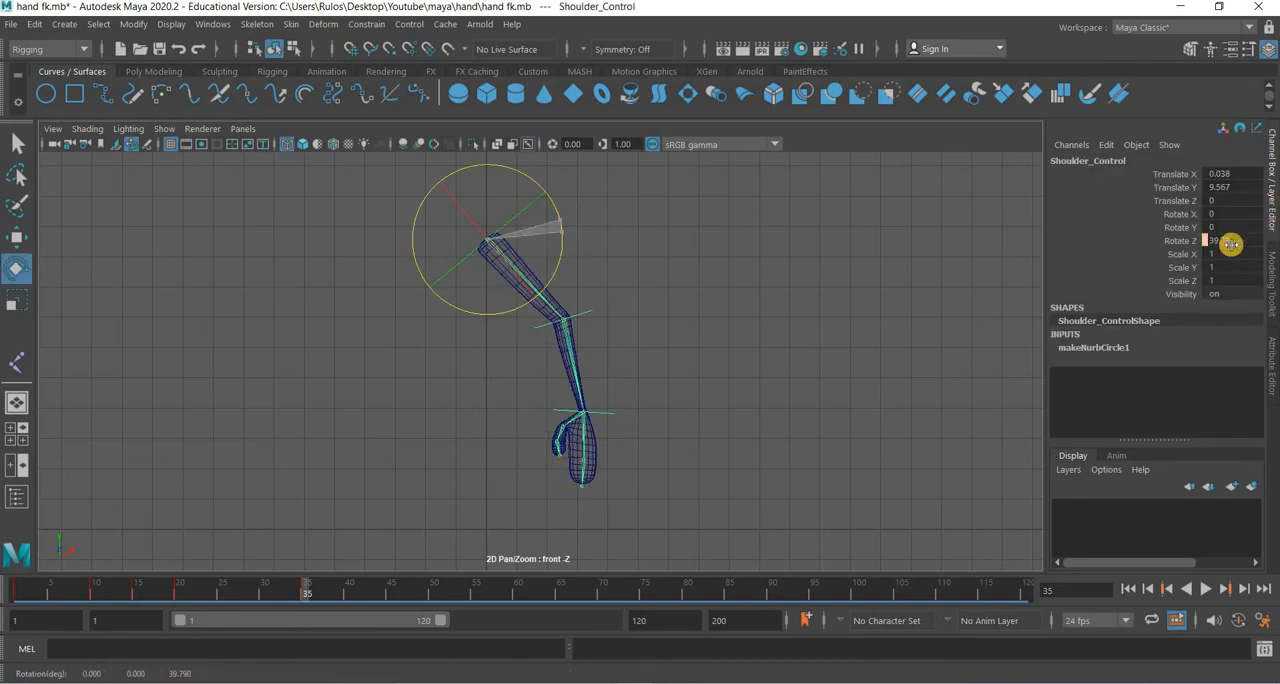
click(1187, 247)
right_click(1187, 247)
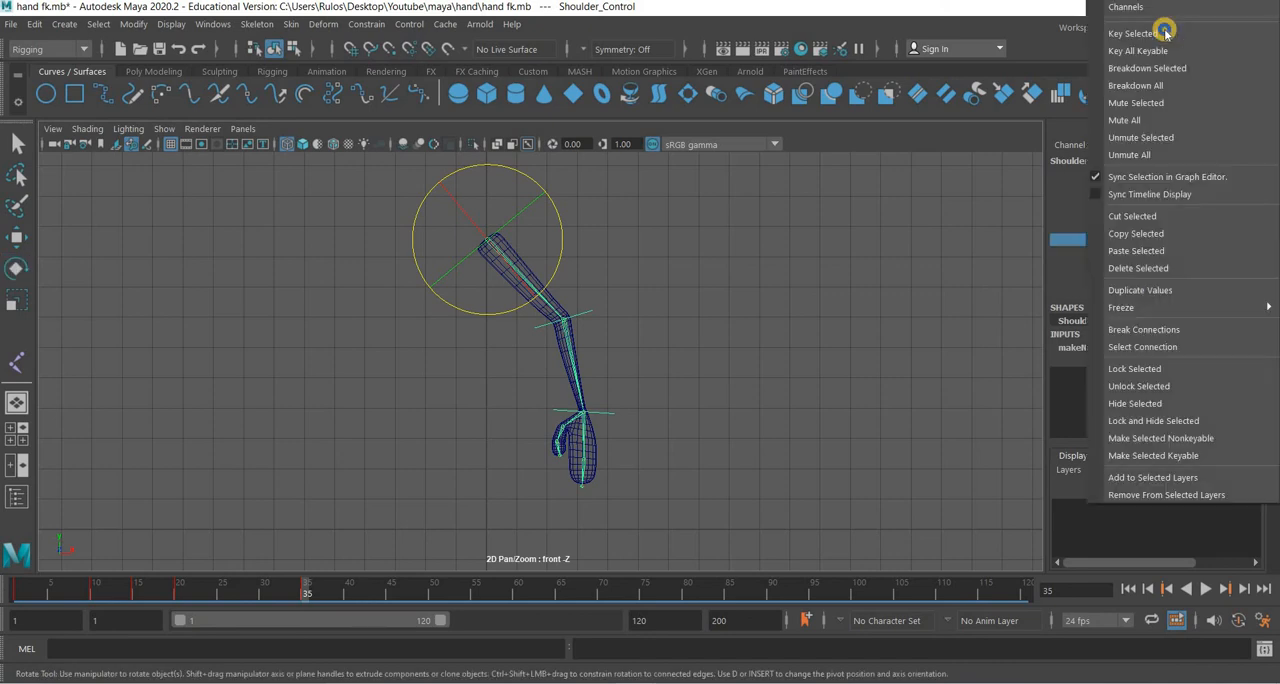
click(1163, 32)
At frame 35, rotate Elbow_Control to about -9° in Z and key its Rotate Z channel.
click(590, 313)
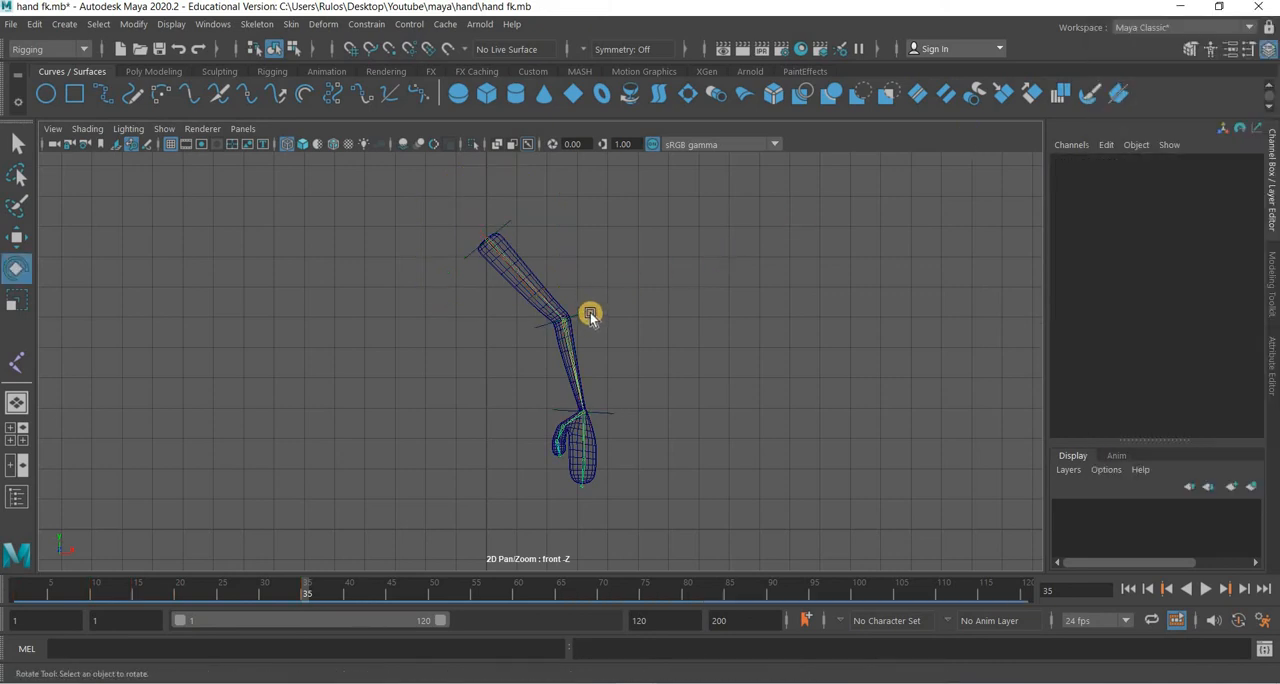
click(620, 262)
drag(620, 260, 686, 252)
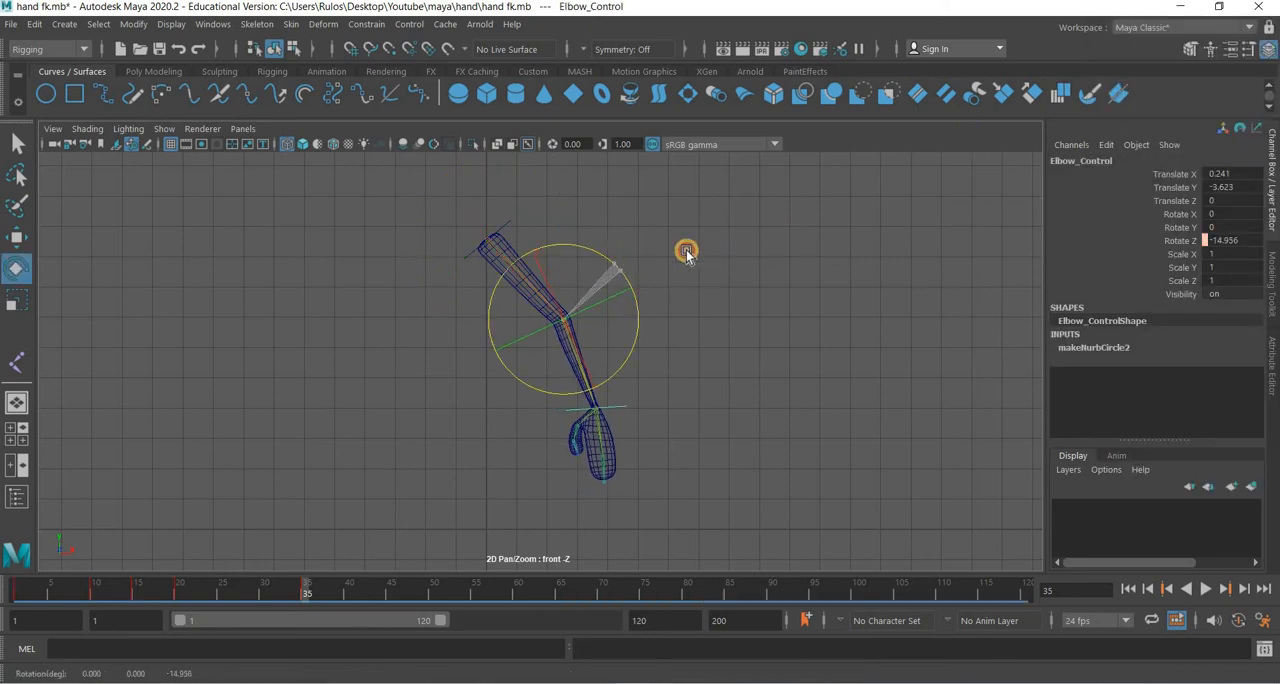
click(1203, 240)
click(1188, 241)
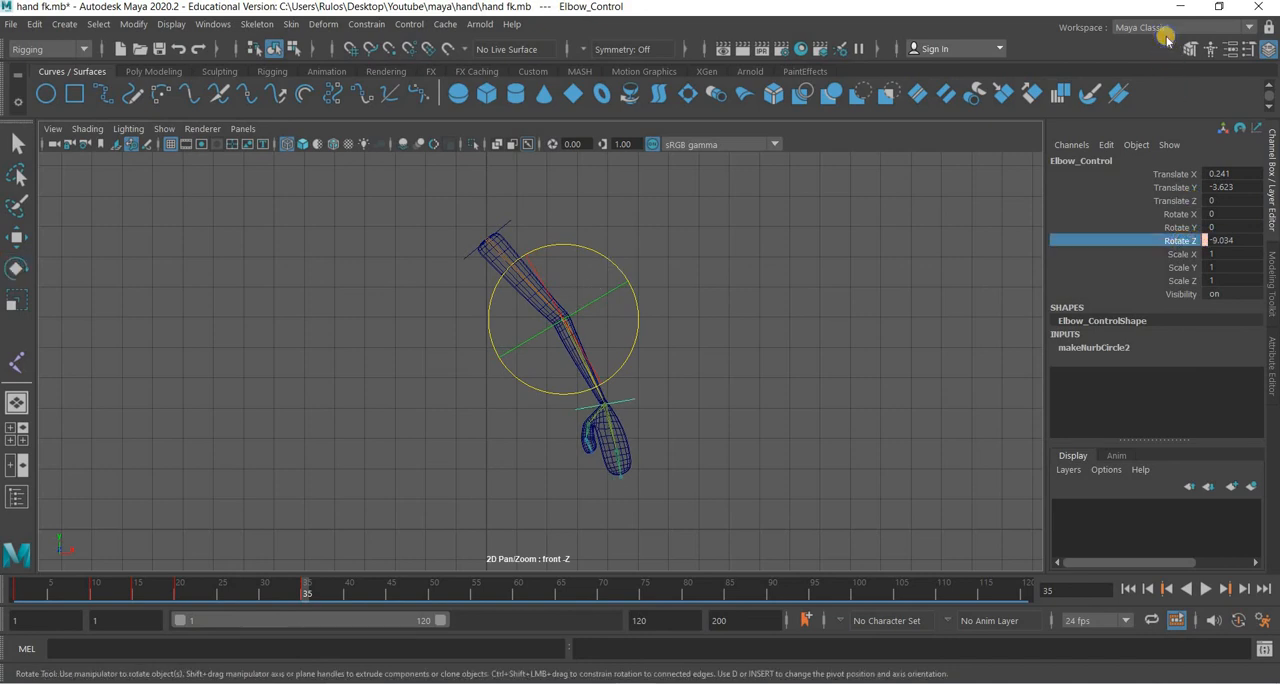
right_click(1188, 241)
click(1166, 37)
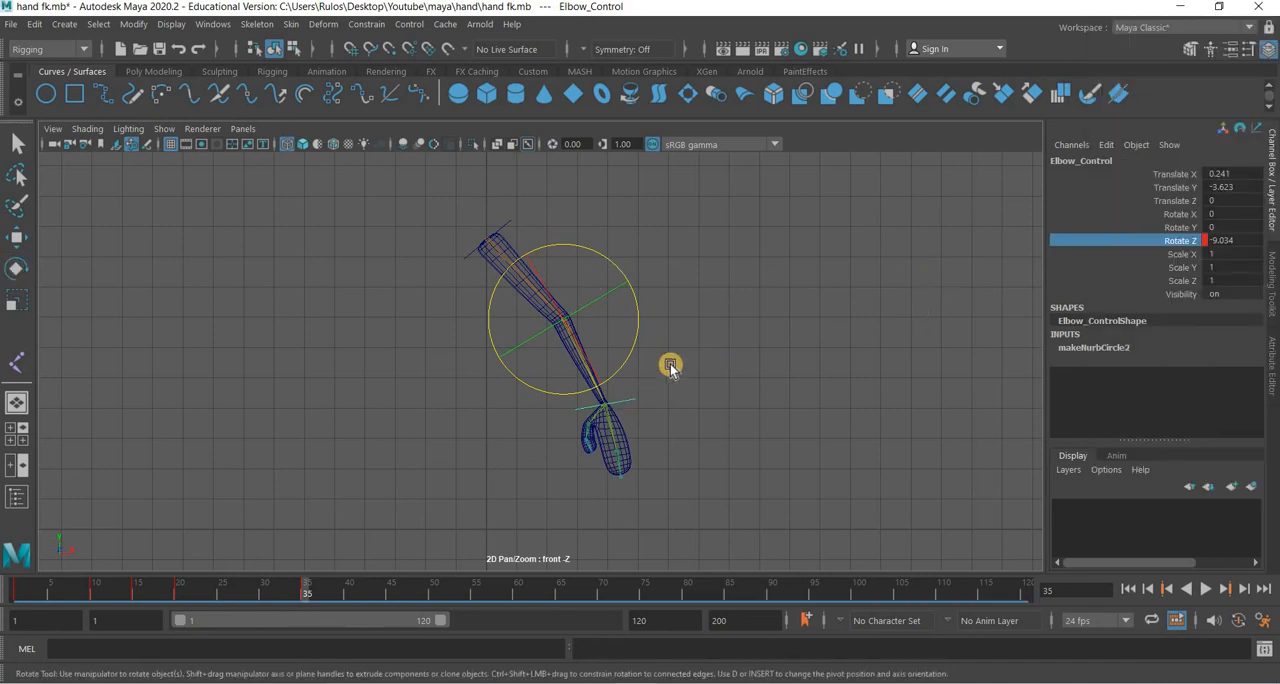
At frame 35, rotate the hand control nurbsCircle1 to about -16.8° in Z and key its Rotate Z channel.
click(670, 367)
click(1172, 238)
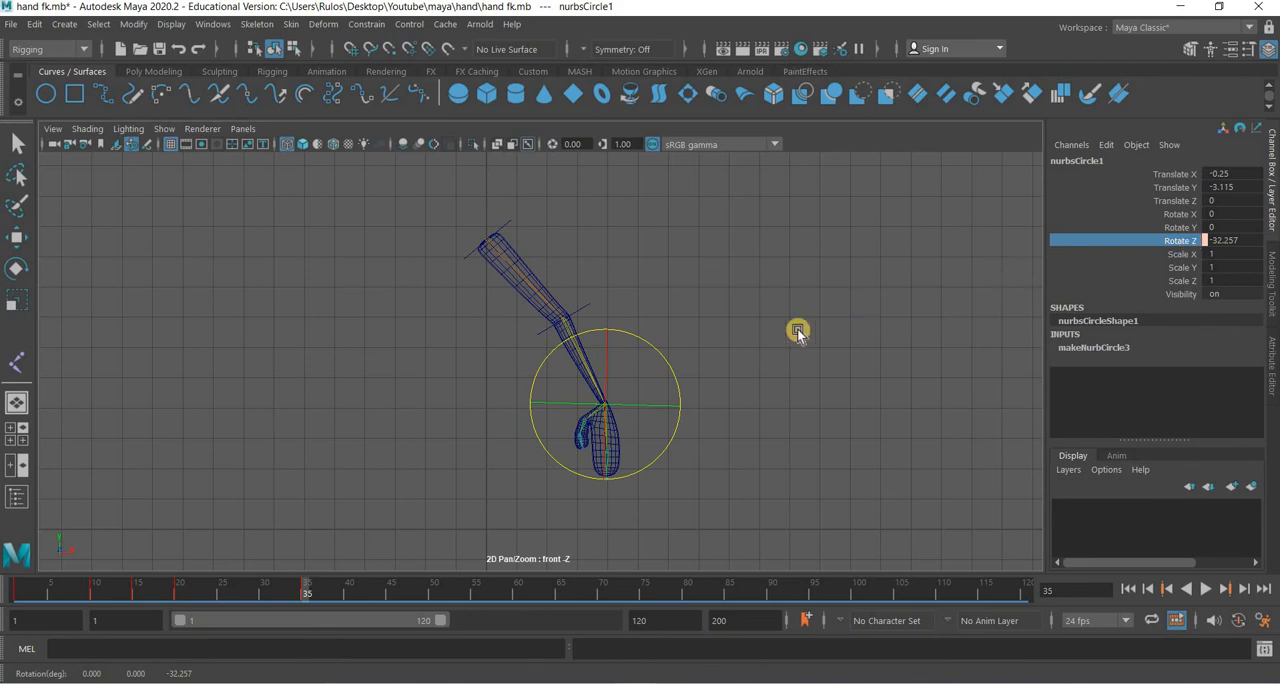
drag(673, 360, 895, 302)
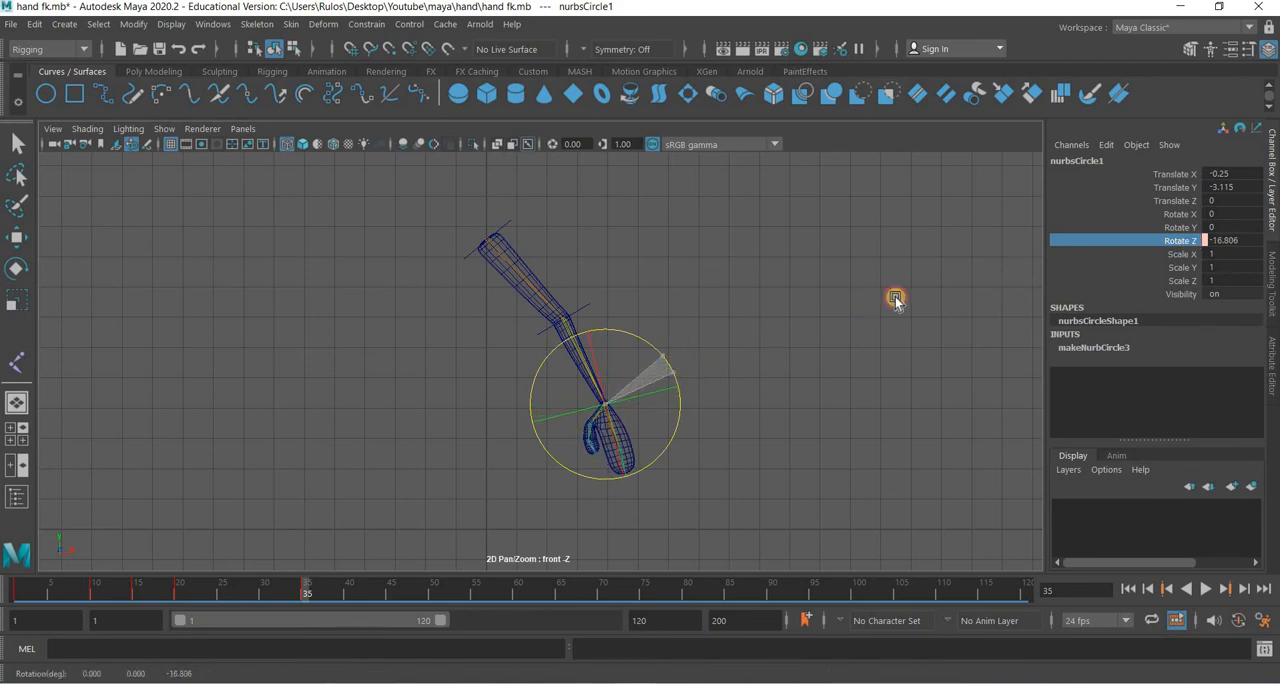
click(1181, 244)
right_click(1161, 48)
click(1157, 29)
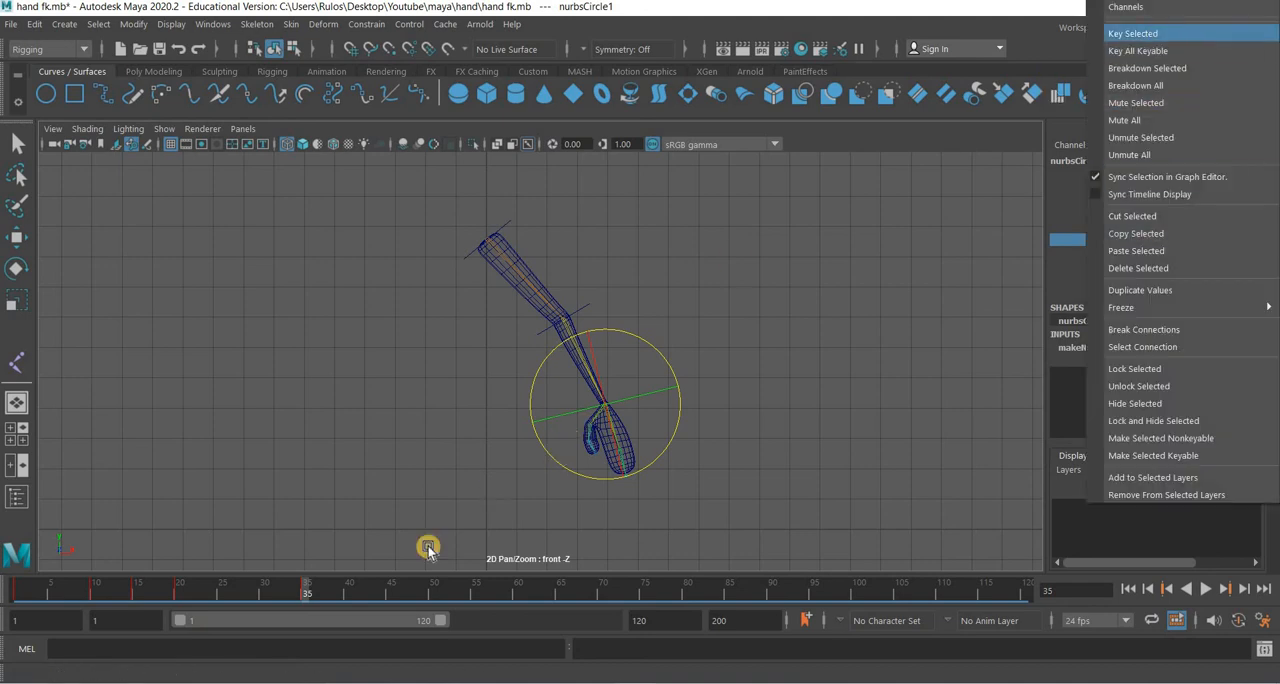
At frame 40, rotate the hand control nurbsCircle1 to about -32.4° in Z and key its Rotate Z channel.
click(350, 592)
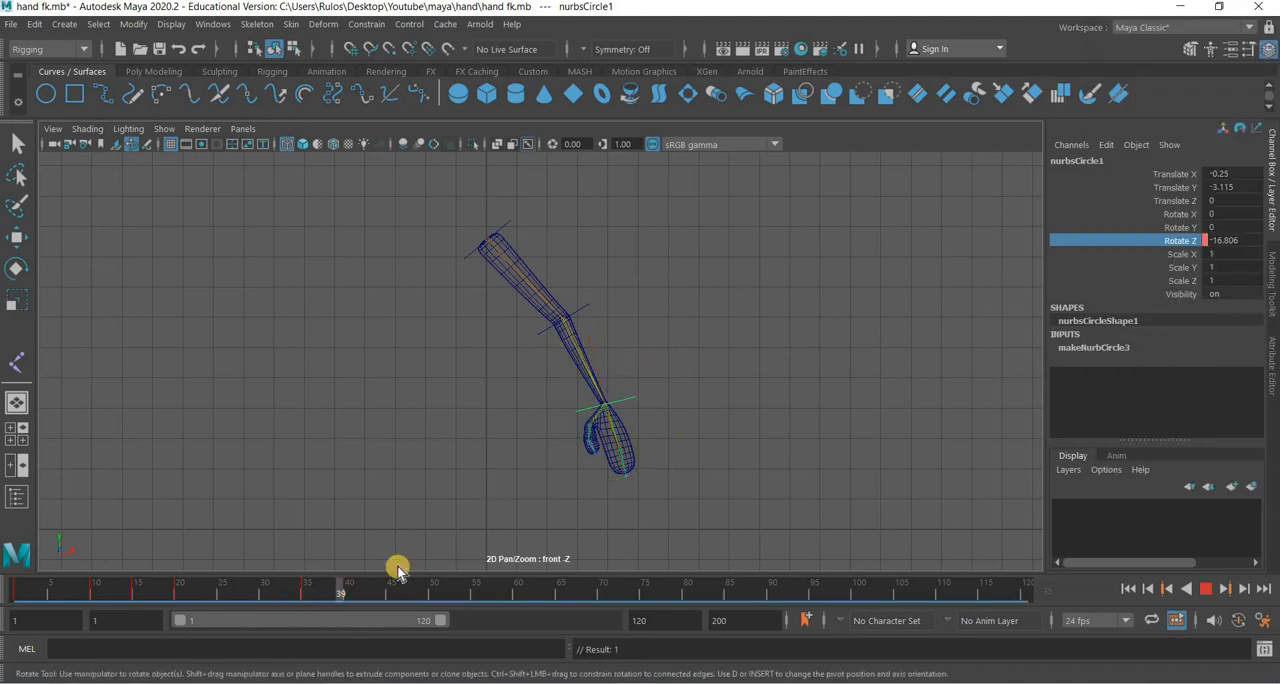
drag(660, 385, 668, 372)
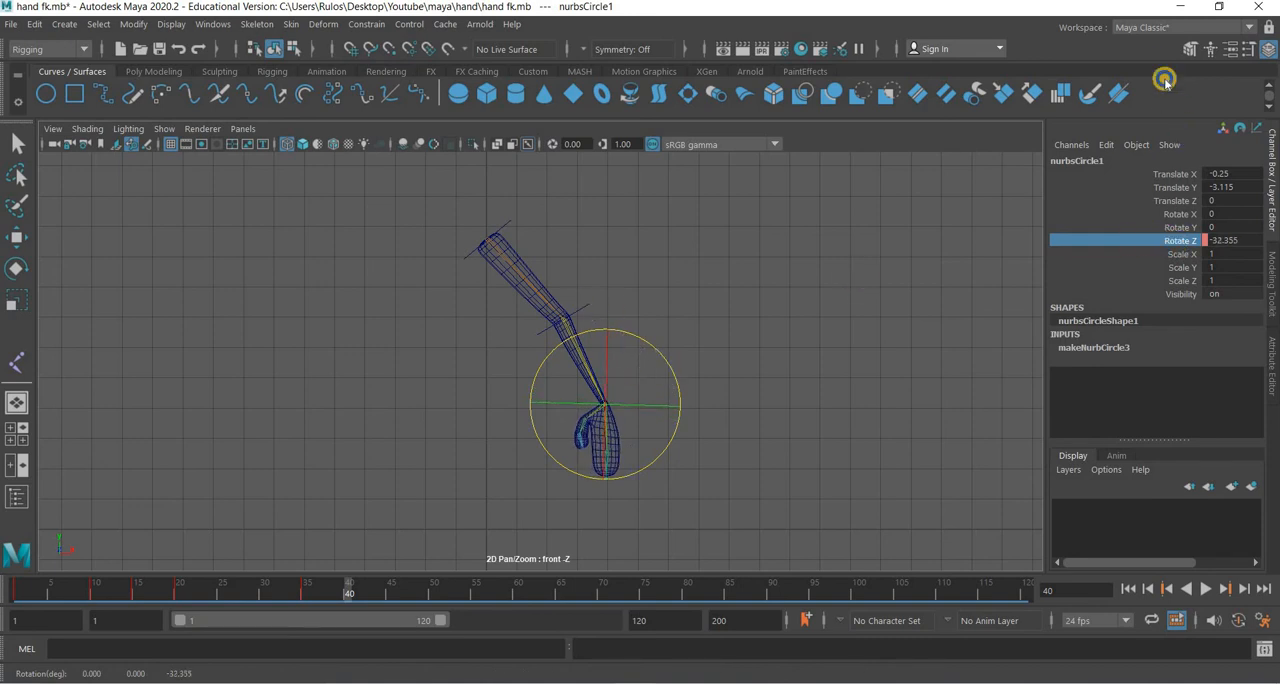
right_click(1182, 241)
click(1154, 34)
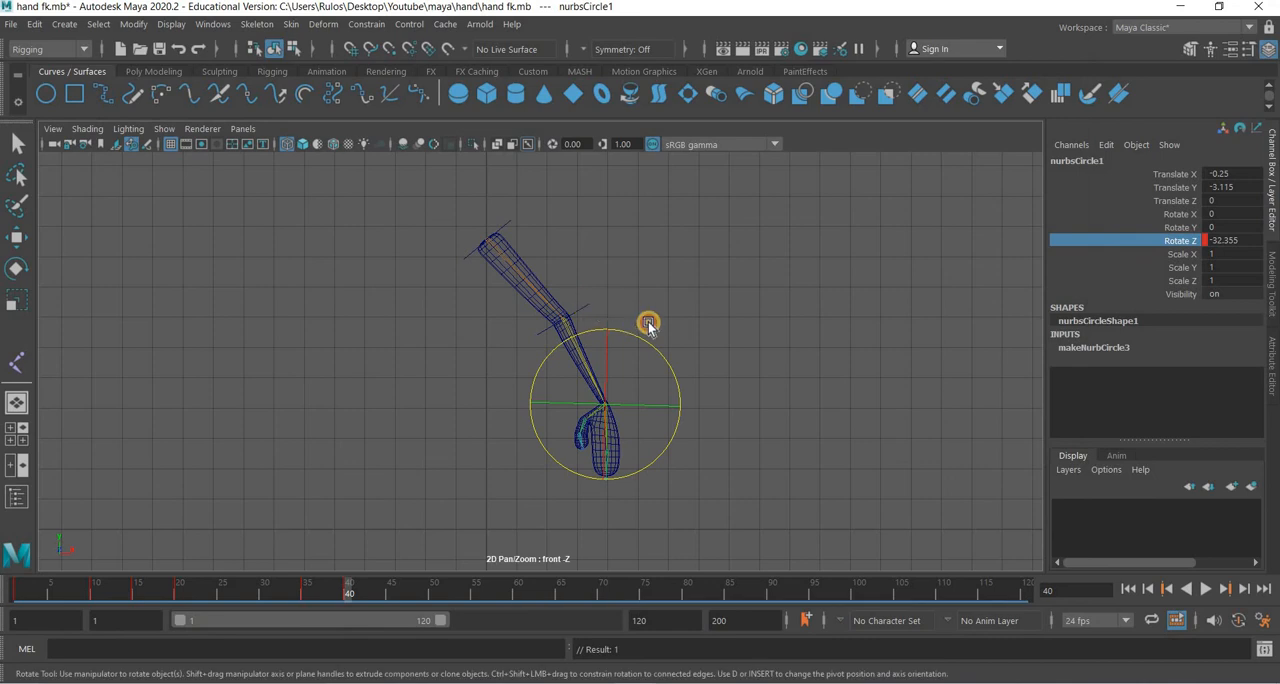
At frame 40, rotate Elbow_Control to about -20.8° in Z and key its Rotate Z channel.
click(584, 305)
drag(634, 302, 634, 318)
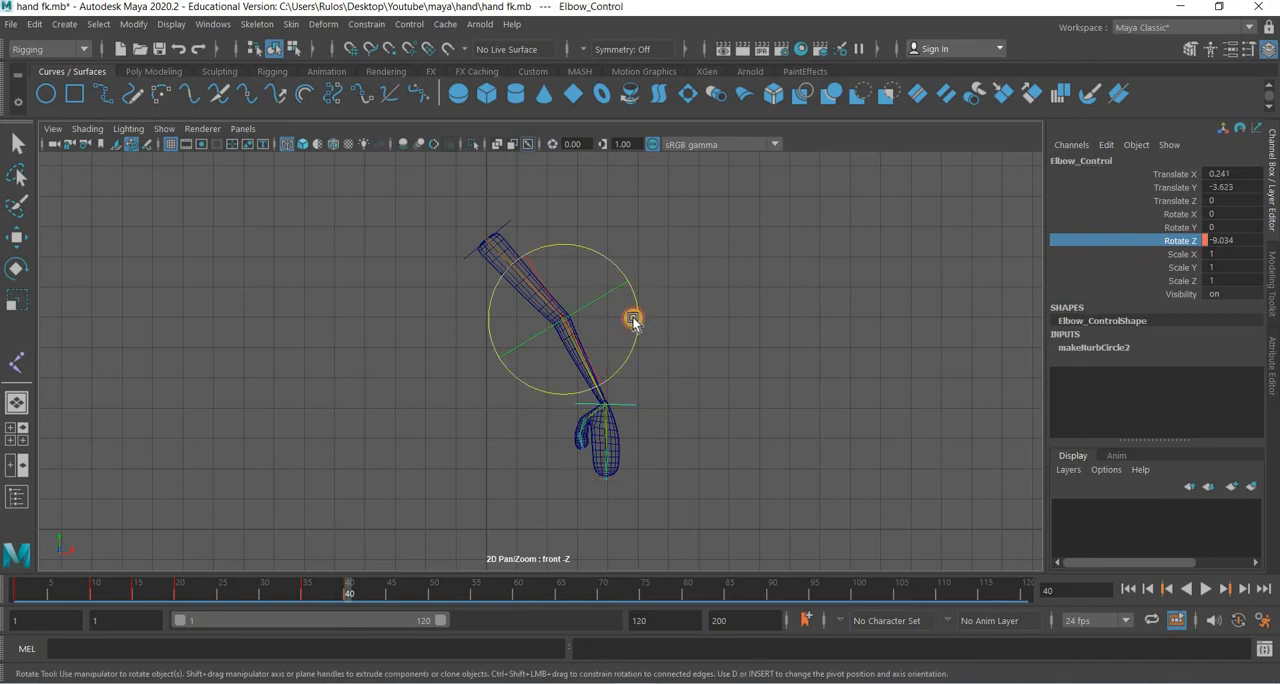
right_click(1180, 241)
click(1154, 30)
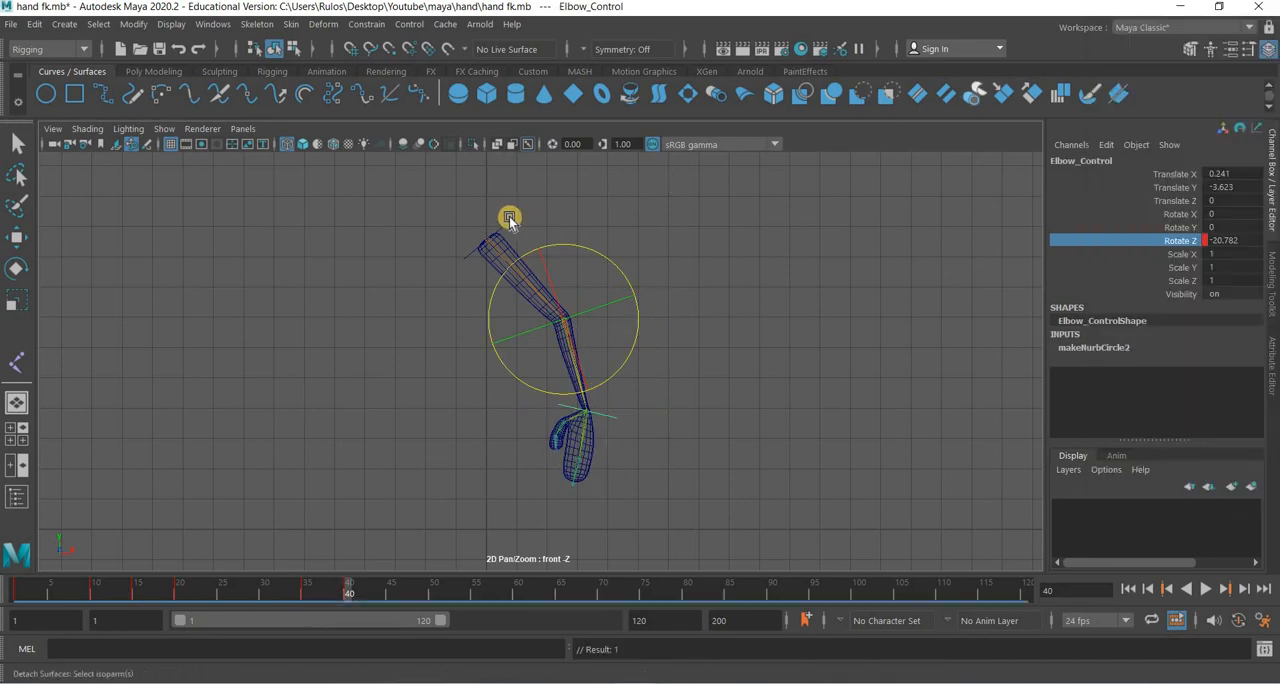
At frame 40, rotate Shoulder_Control to about 34.5° in Z and key its Rotate Z channel.
drag(558, 237, 559, 239)
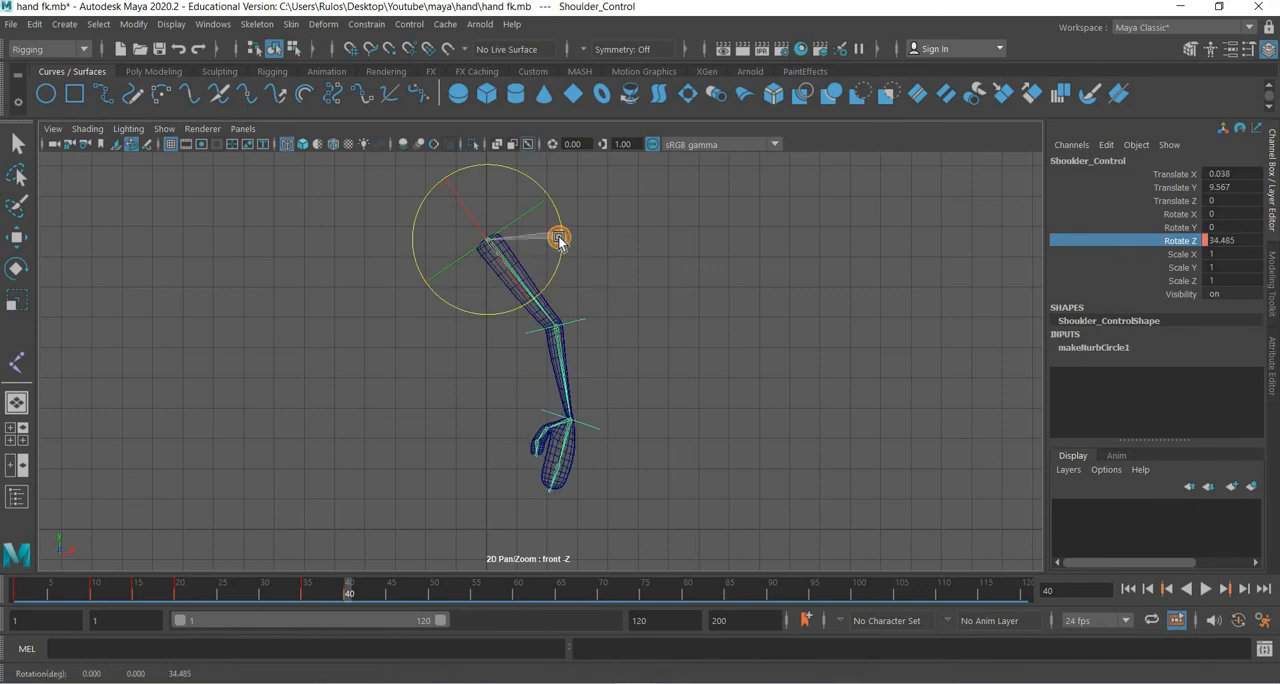
right_click(1193, 131)
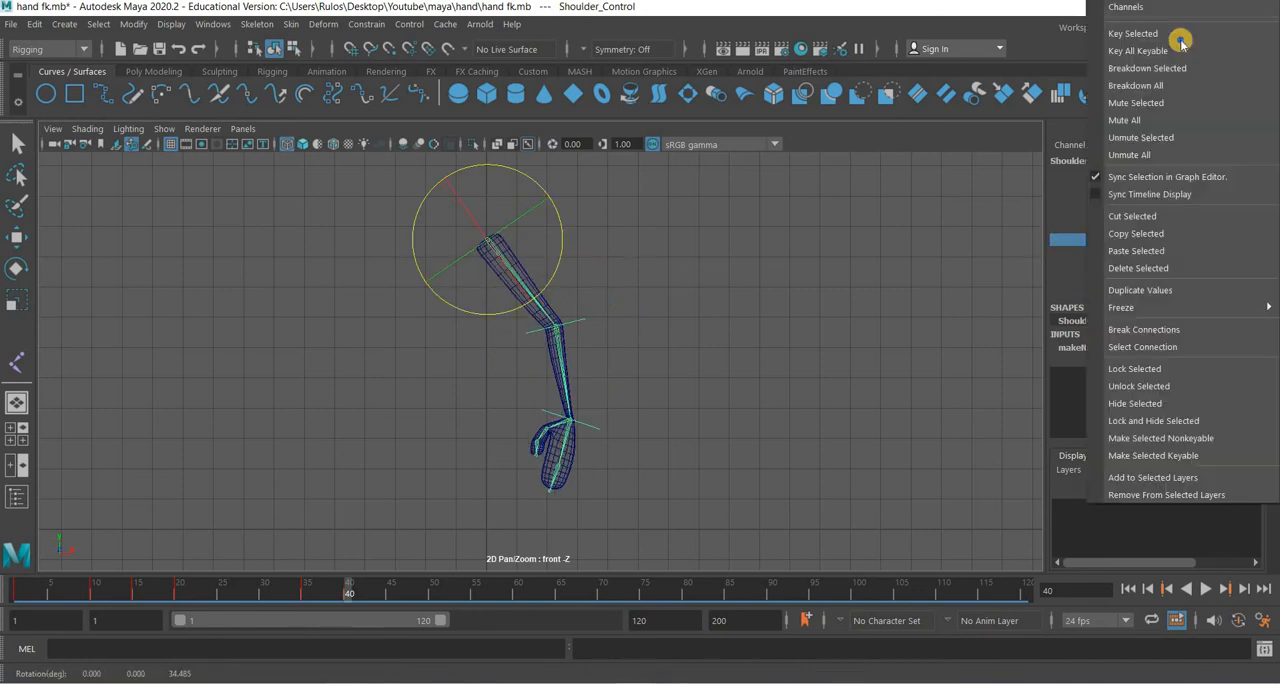
click(1185, 36)
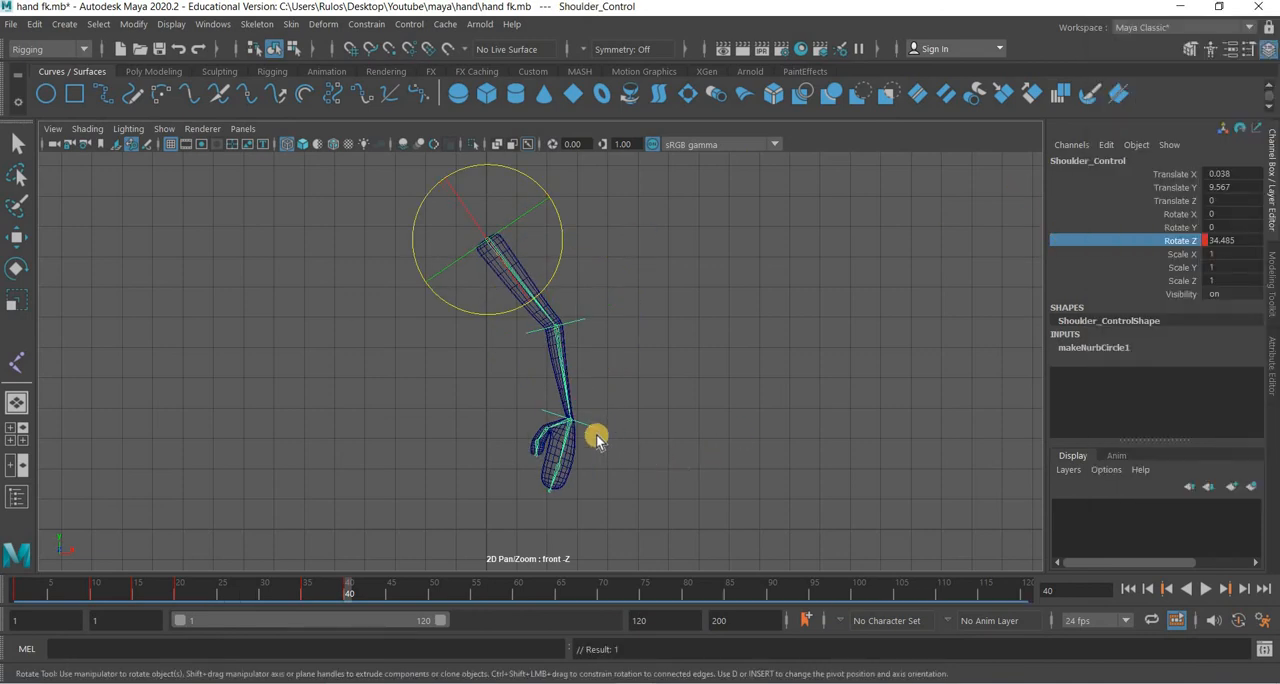
At frame 40, rotate the hand control nurbsCircle1 to about -23.7° in Z and key its Rotate Z channel.
click(598, 430)
drag(643, 414, 646, 401)
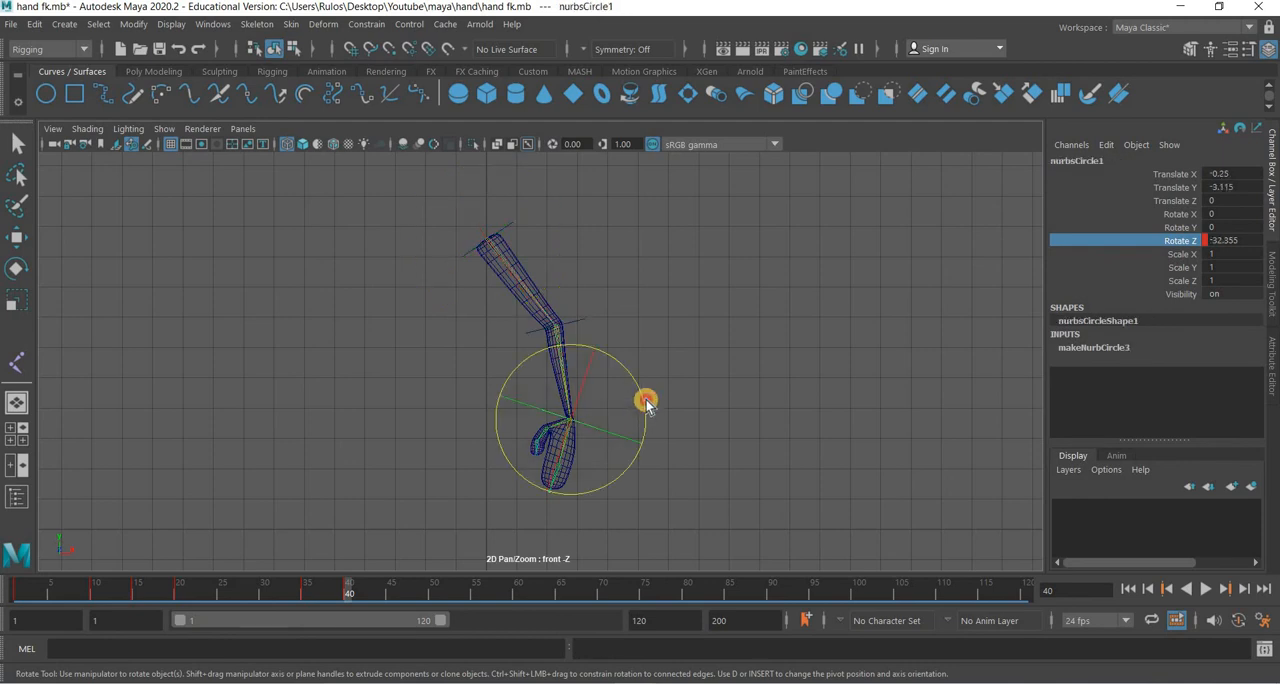
right_click(1180, 138)
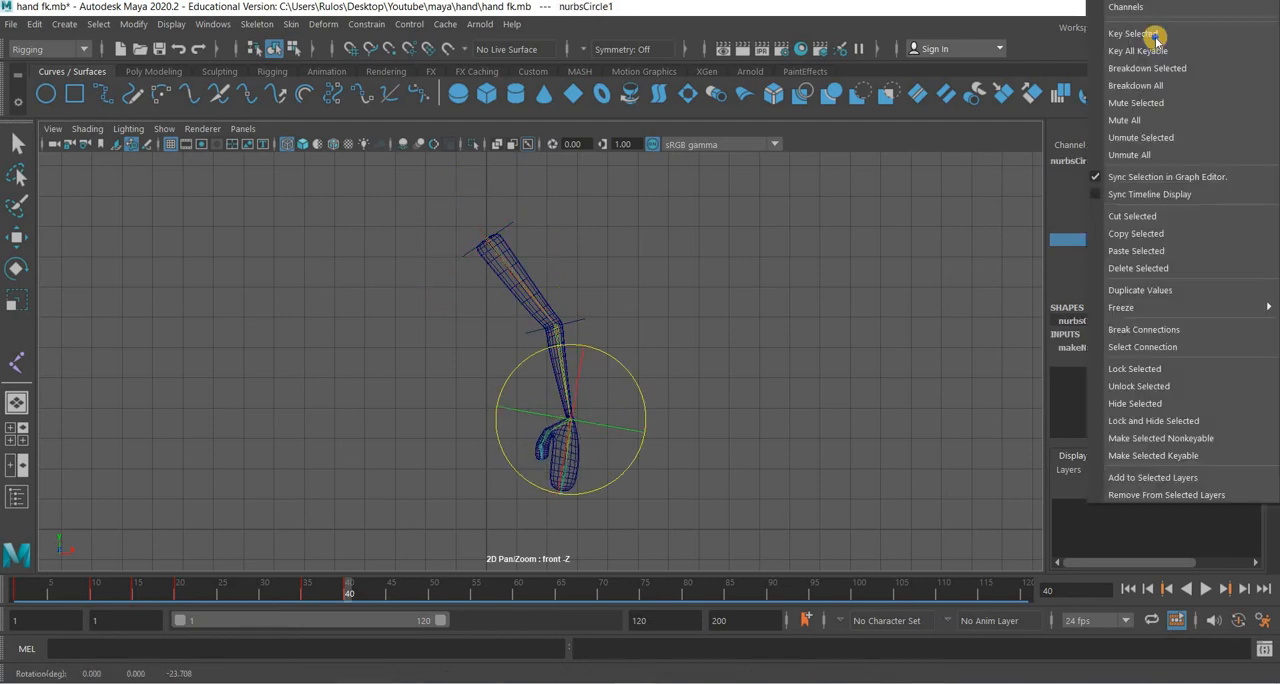
click(1154, 36)
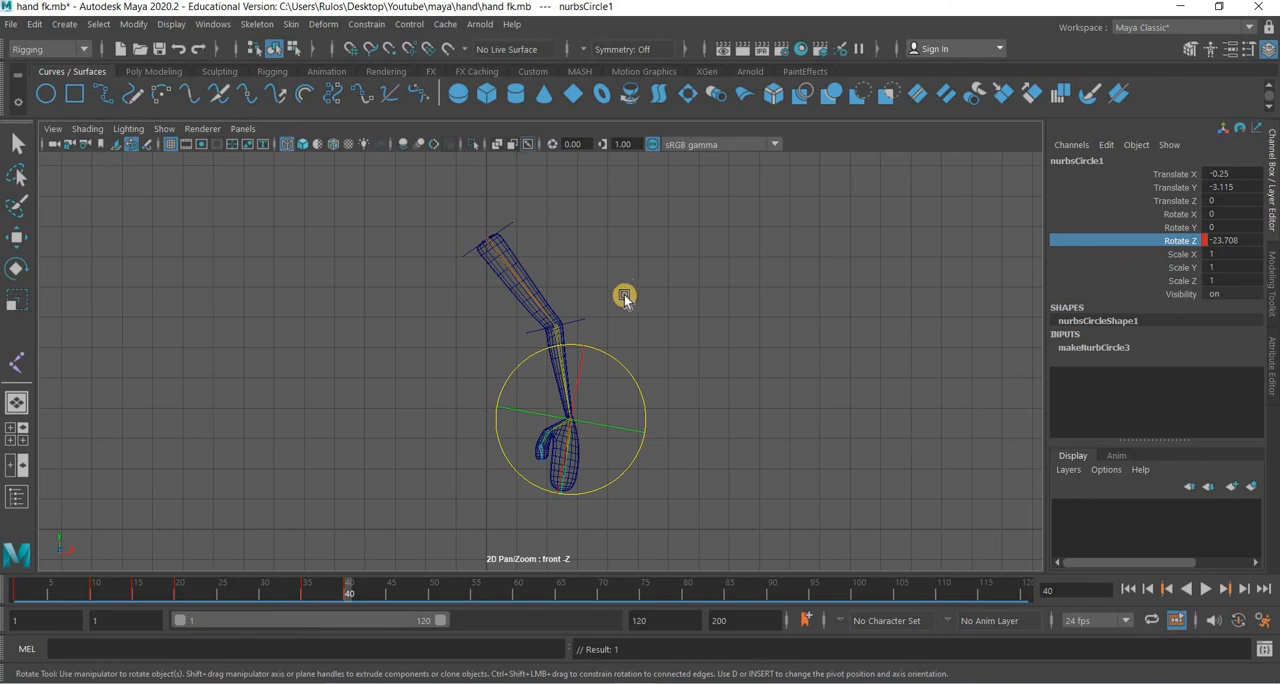
Select the hand, elbow and shoulder controls together and copy their keys from frame 35 to frame 45.
drag(627, 293, 575, 336)
drag(555, 198, 504, 232)
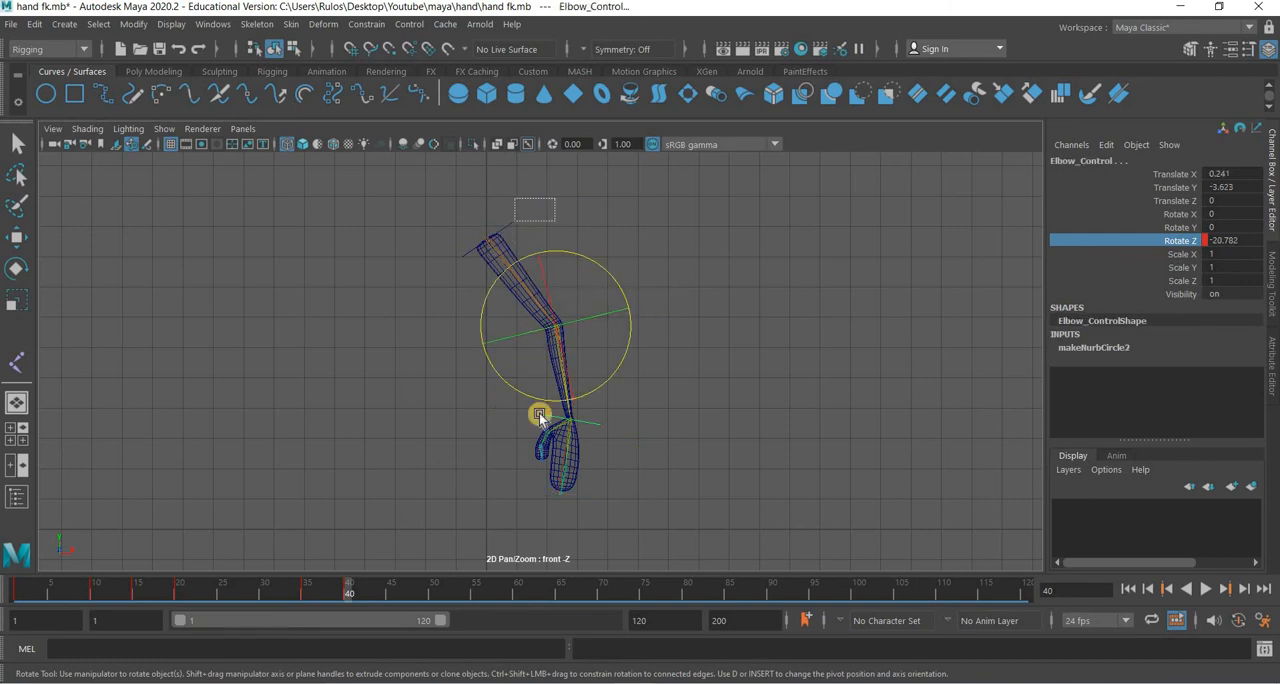
click(307, 596)
right_click(307, 594)
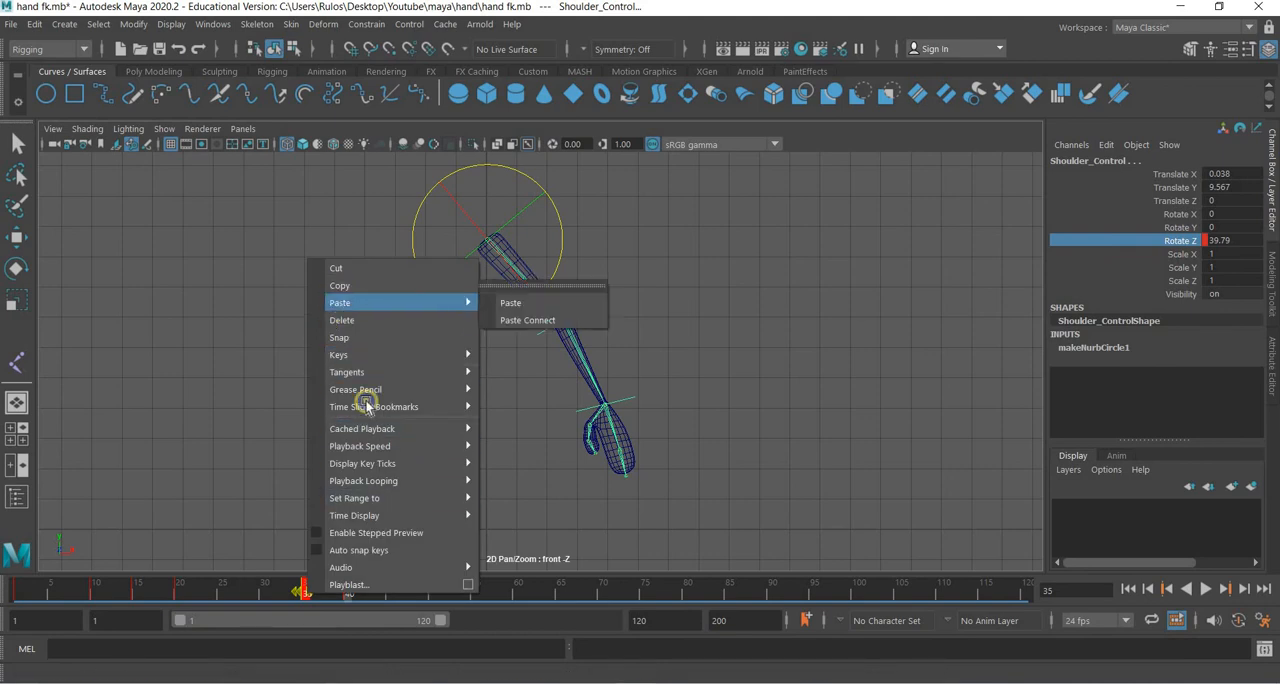
click(339, 285)
click(393, 594)
right_click(393, 594)
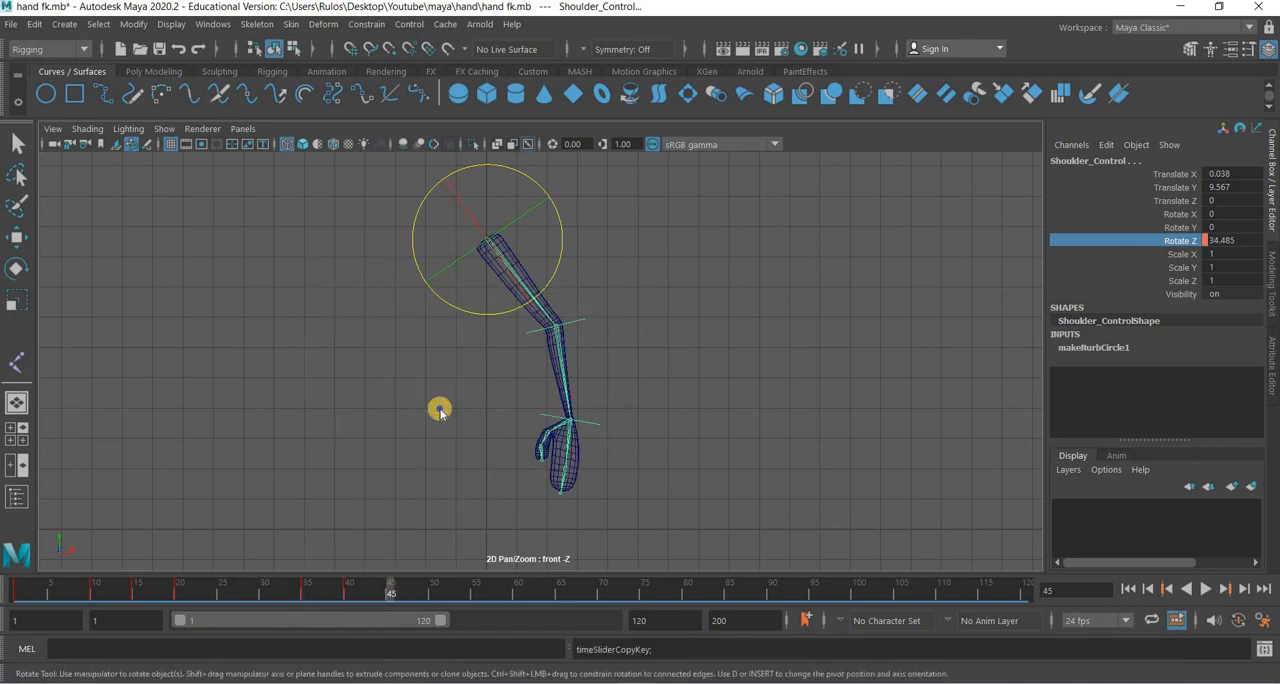
mouse_move(451, 299)
click(648, 302)
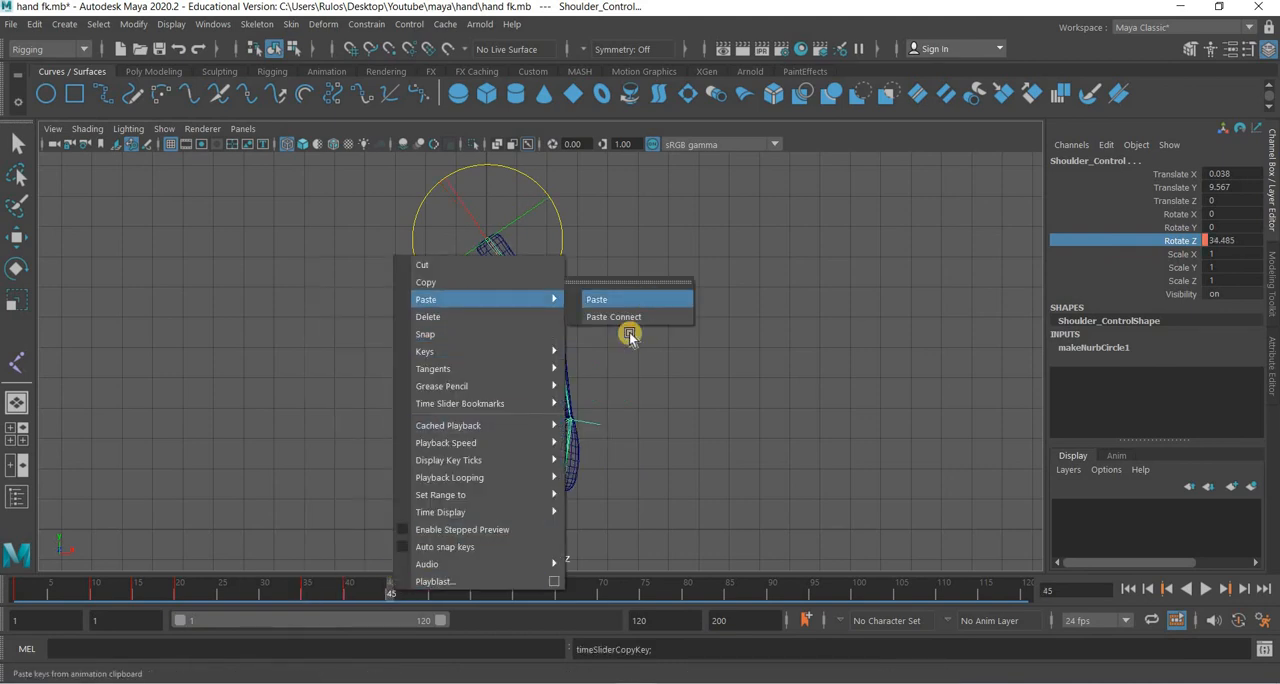
Play the arm animation from the start to review the motion, and stop playback.
key(alt+shift+v)
key(alt+v)
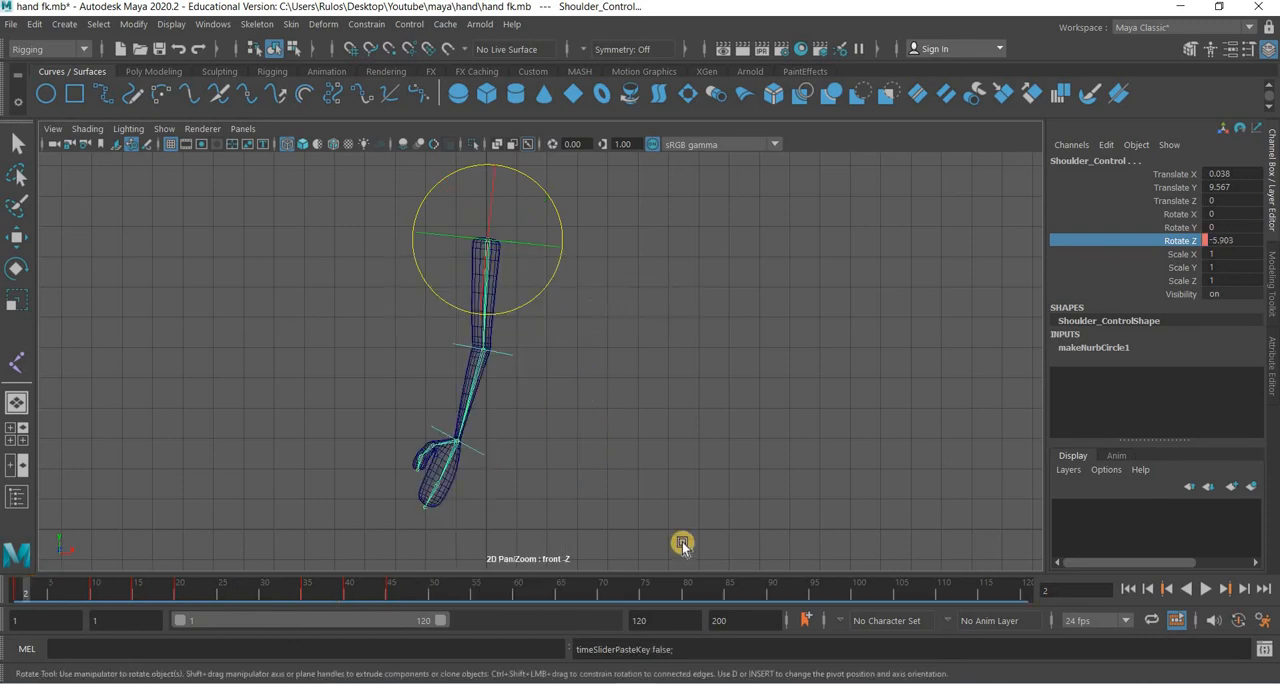
click(1206, 589)
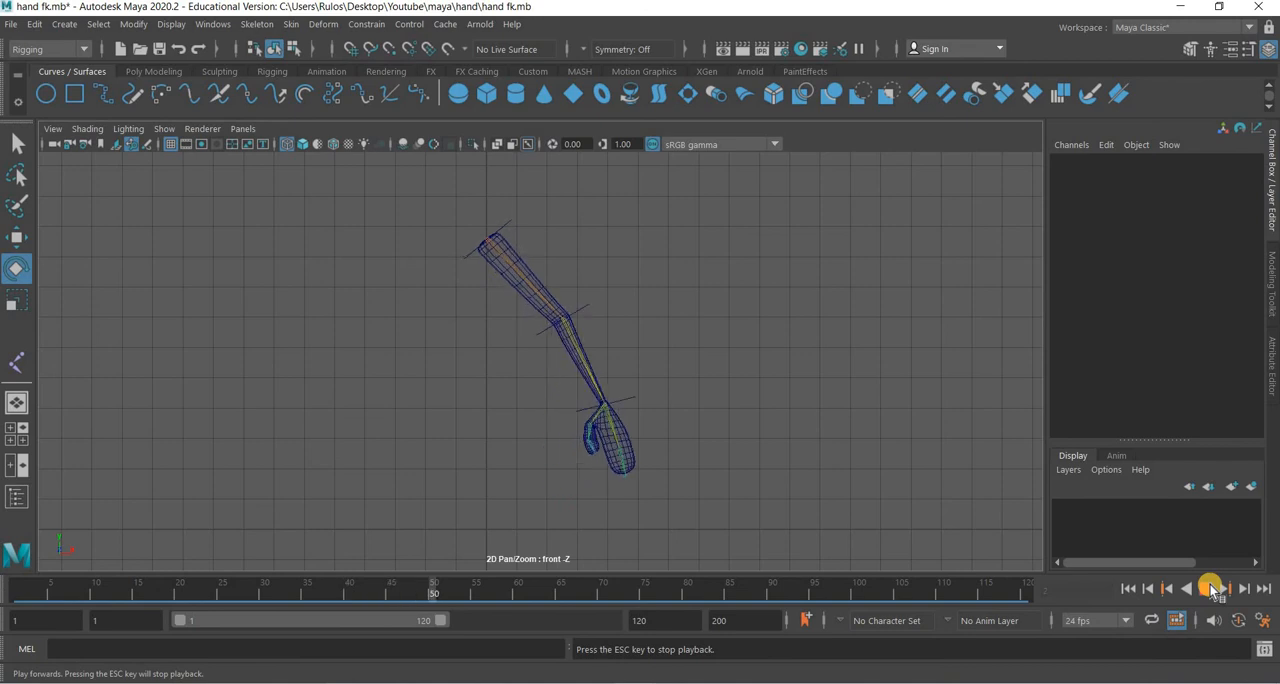
key(Escape)
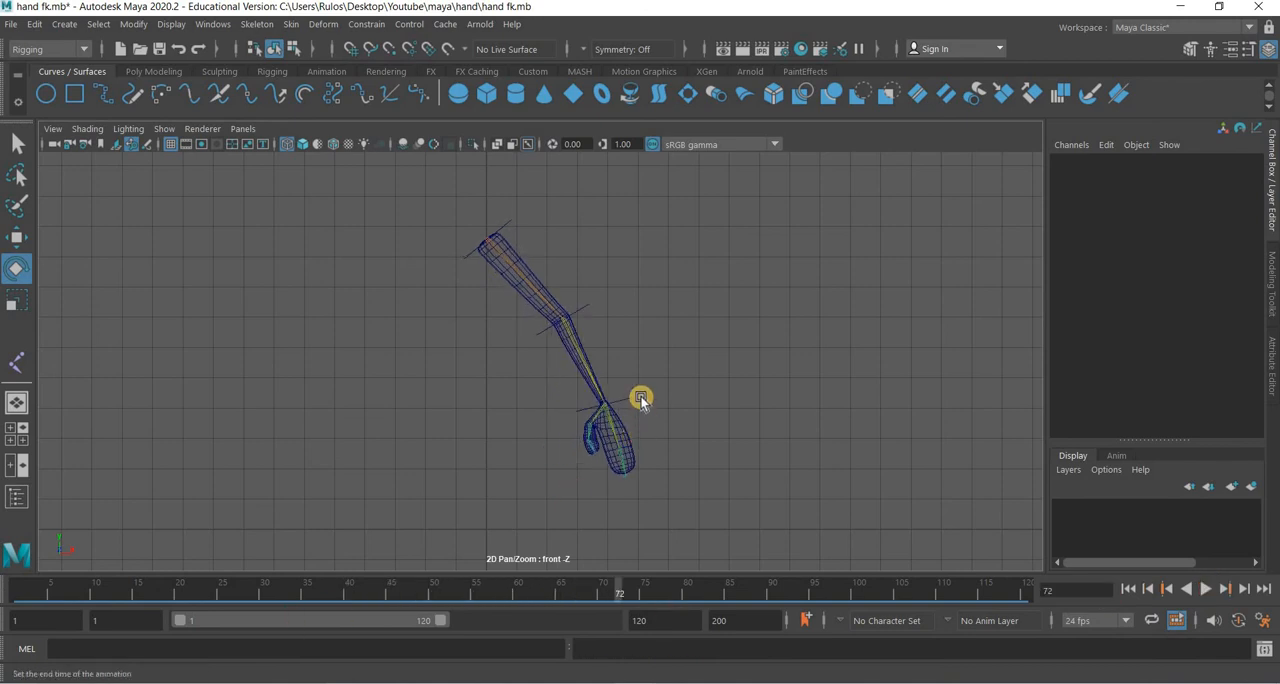
Select the hand, elbow and shoulder controls together and copy their starting-pose keys from frame 1 to frame 55.
click(620, 330)
shift+click(586, 307)
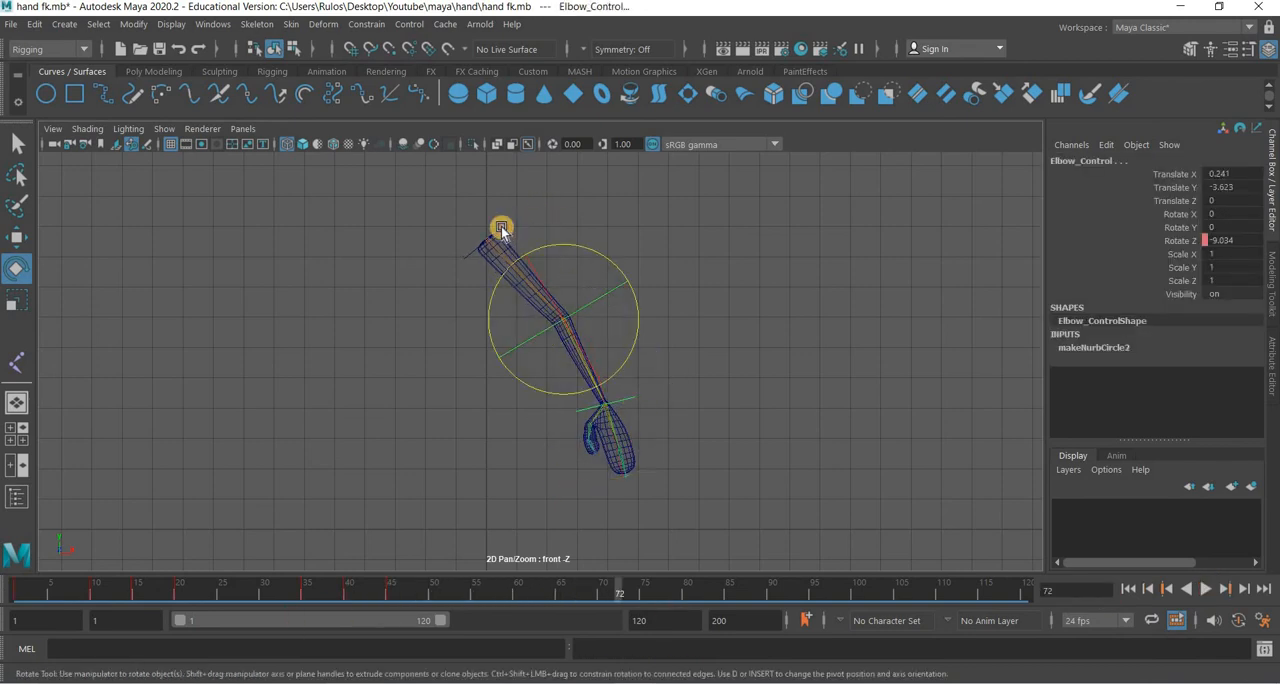
shift+drag(540, 209, 502, 228)
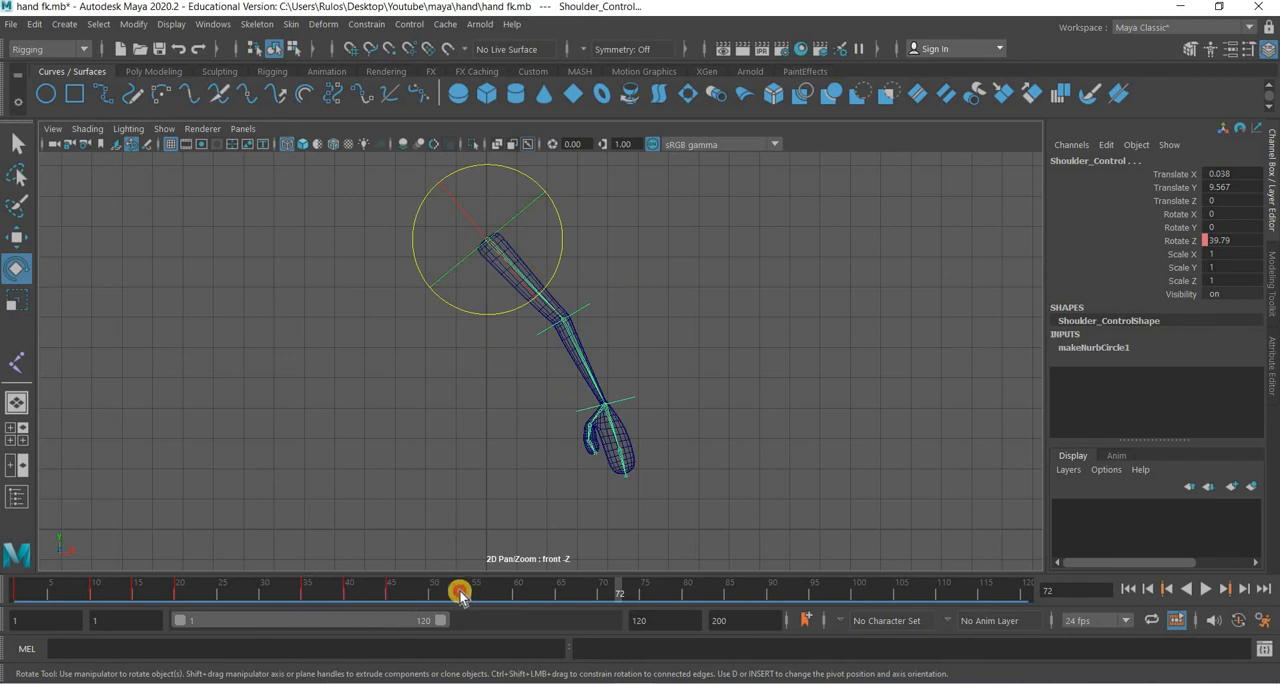
drag(461, 596, 476, 595)
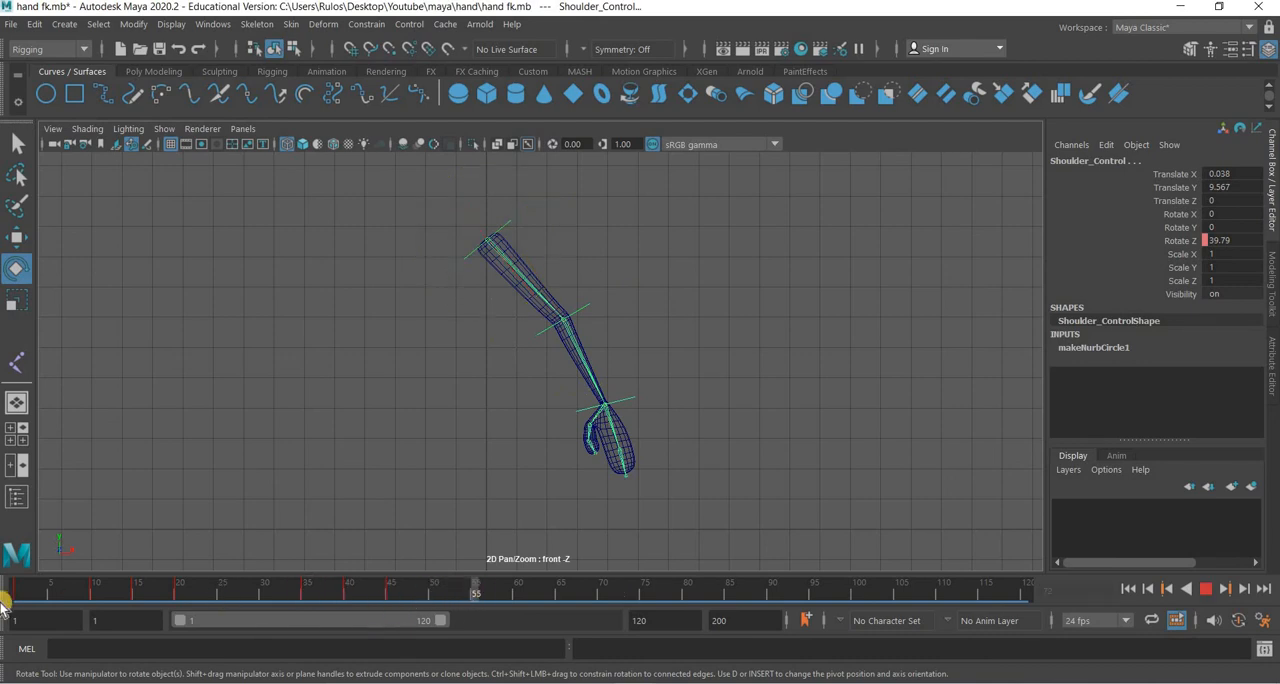
click(21, 596)
right_click(21, 596)
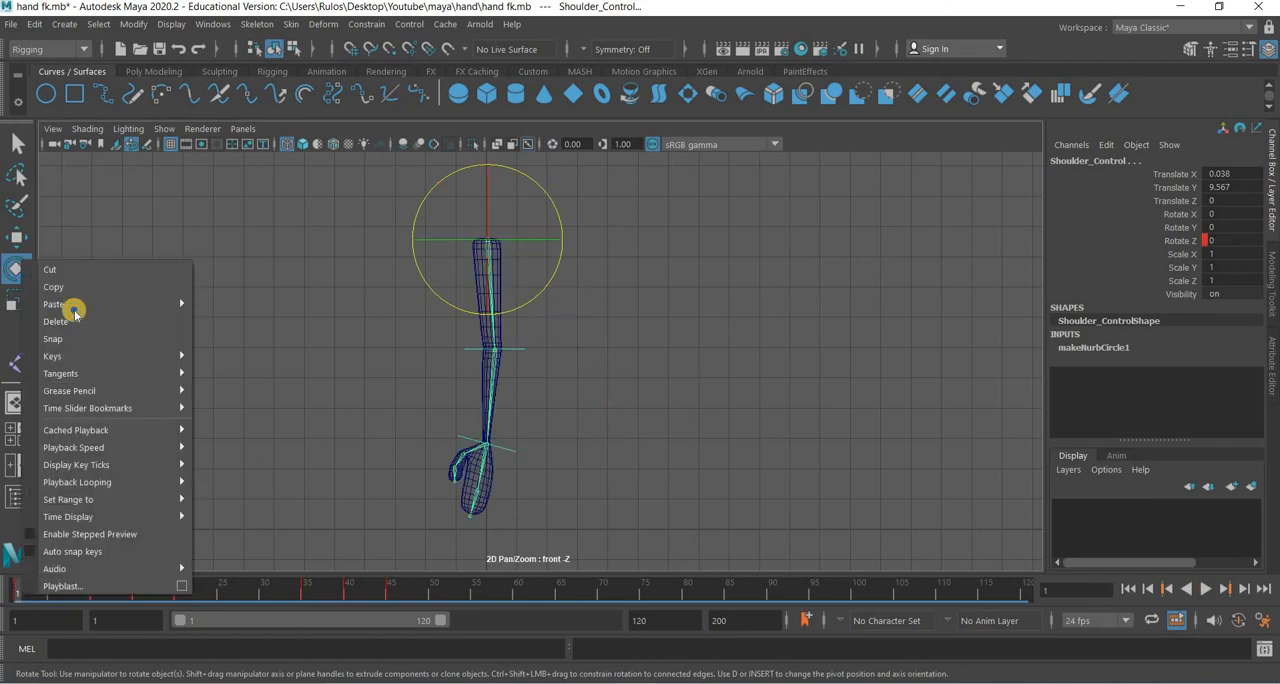
click(76, 288)
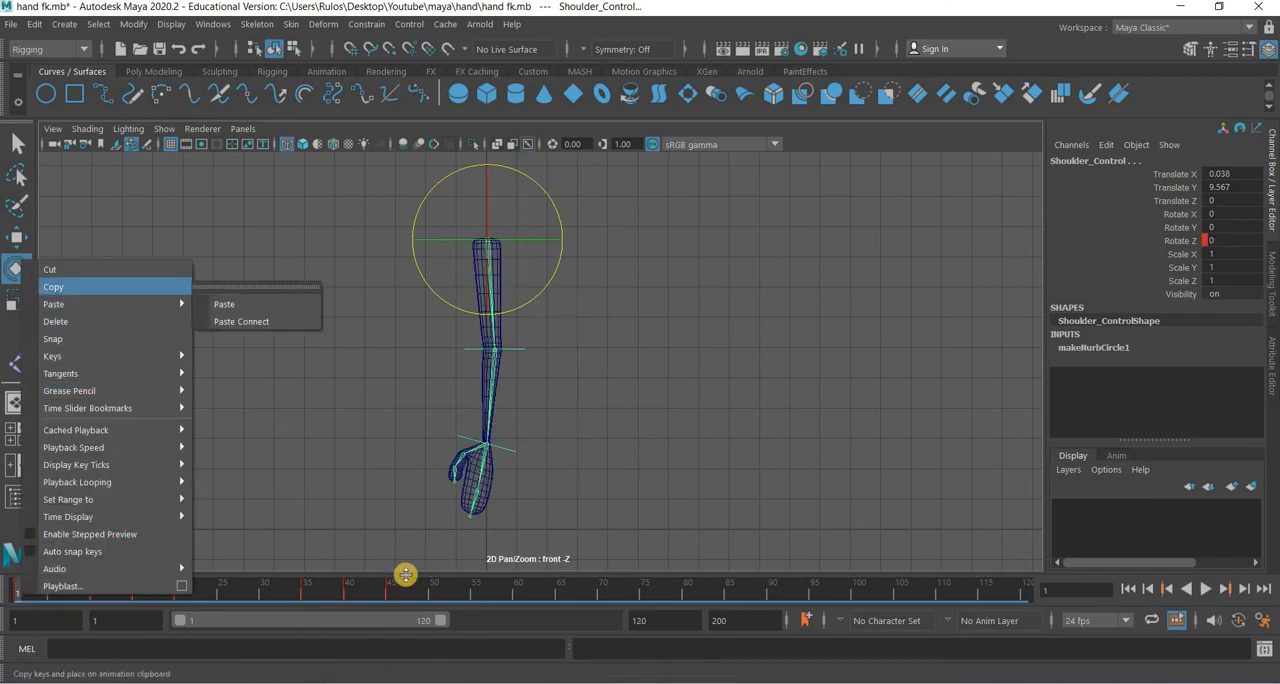
click(475, 595)
click(475, 595)
right_click(476, 594)
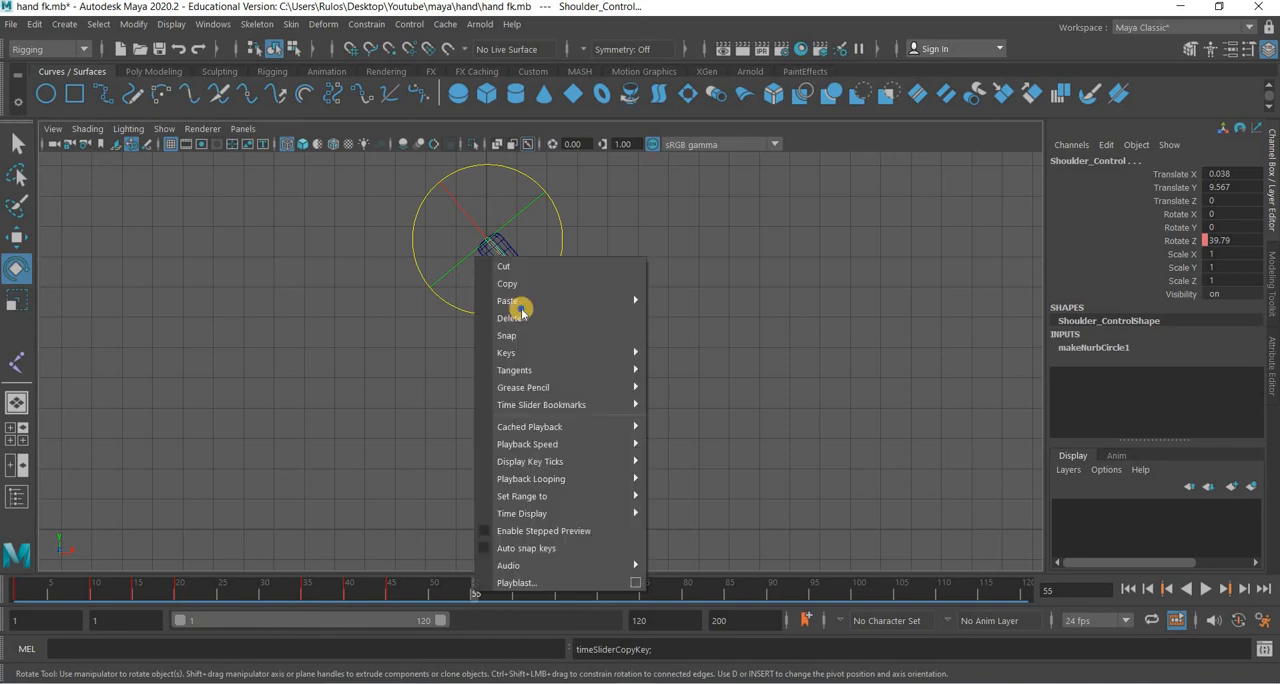
mouse_move(620, 300)
click(700, 301)
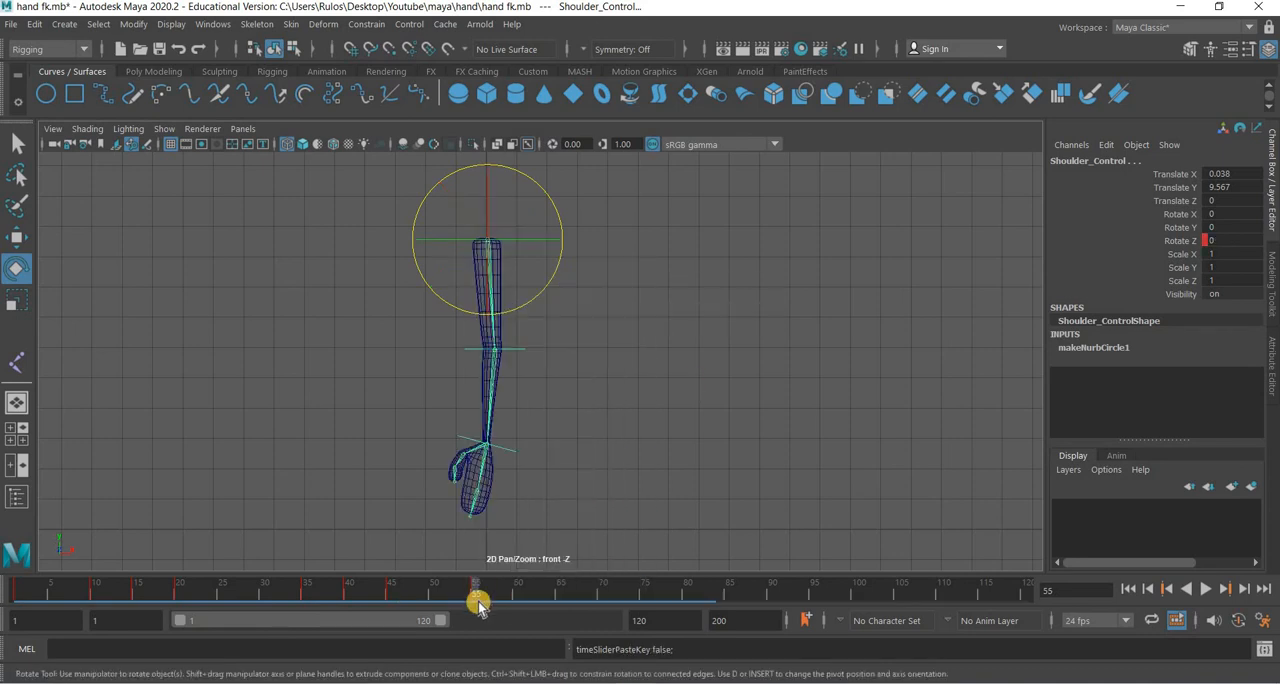
At frame 60, rotate all three arm controls together by about 5.1° in Z and key the Rotate Z channel of Shoulder_Control.
click(517, 593)
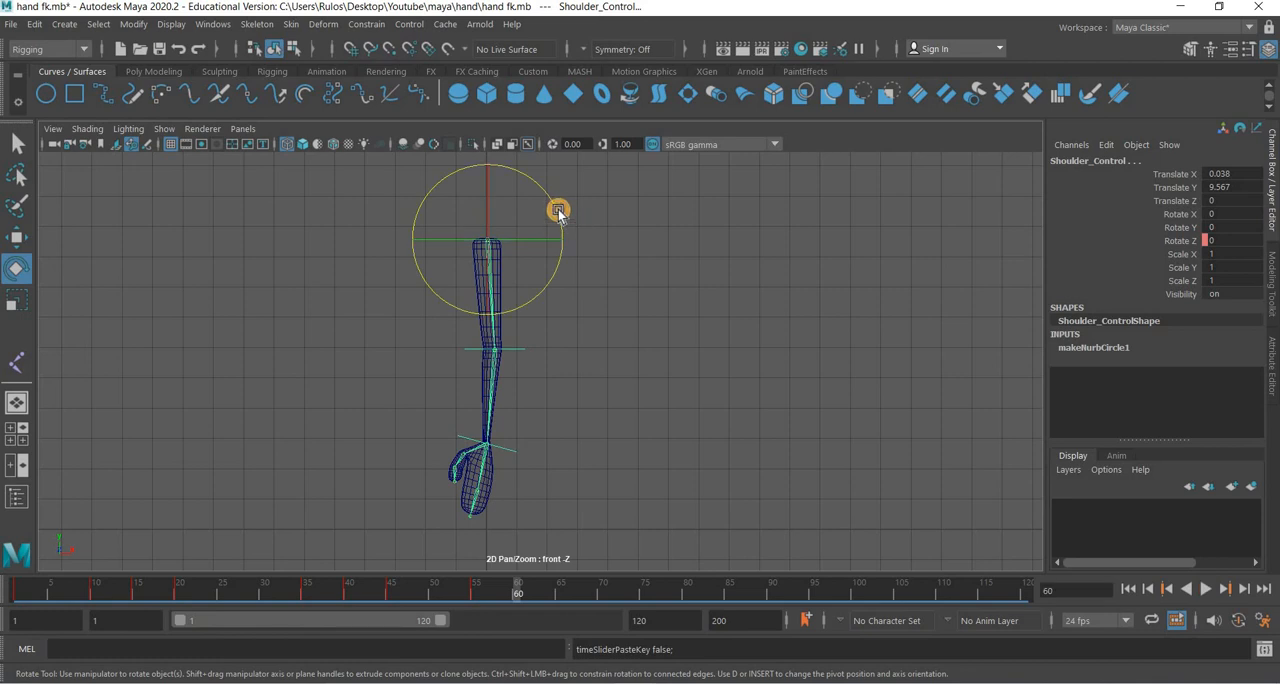
drag(558, 213, 559, 214)
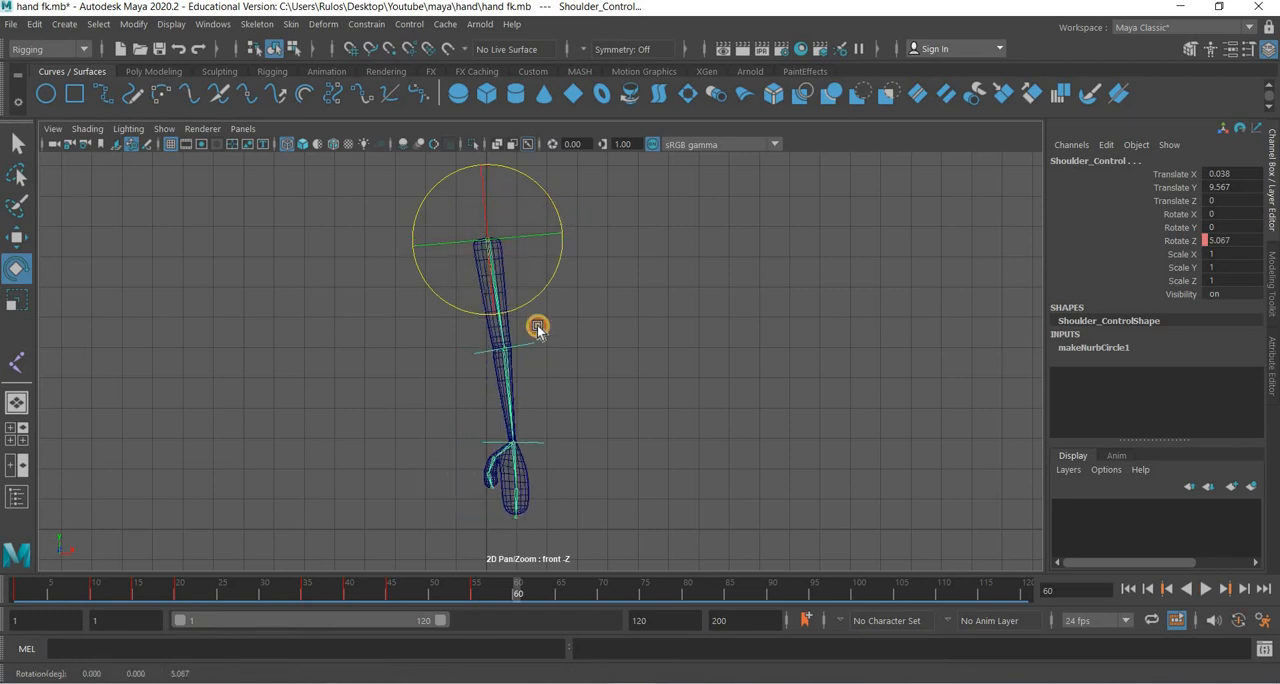
click(565, 306)
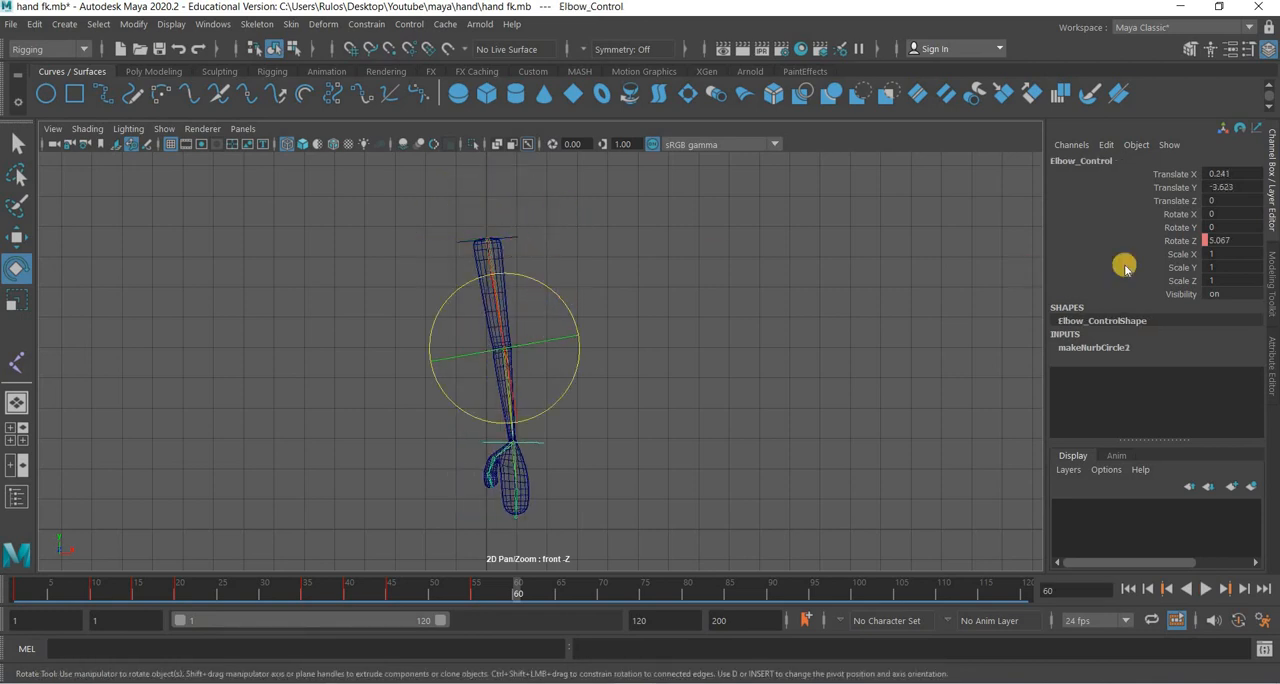
key(Up)
right_click(1184, 246)
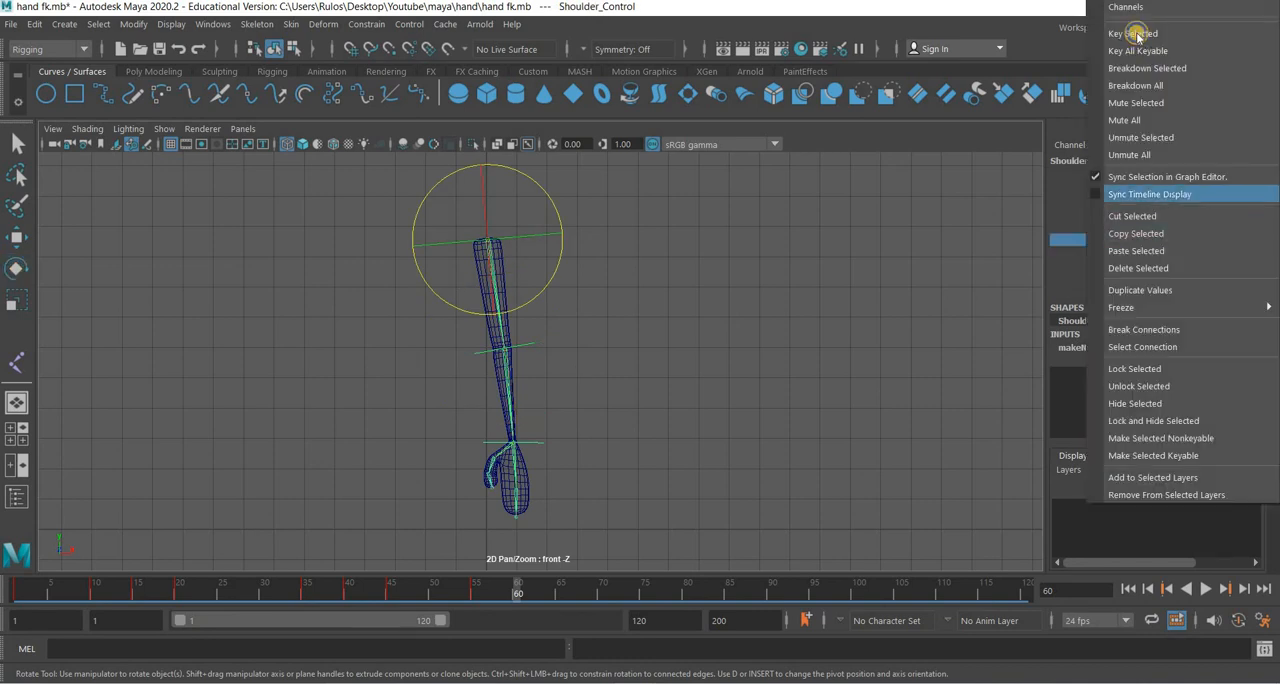
click(1136, 34)
At frame 60, key the Rotate Z channels of Elbow_Control and the hand control nurbsCircle1.
key(Down)
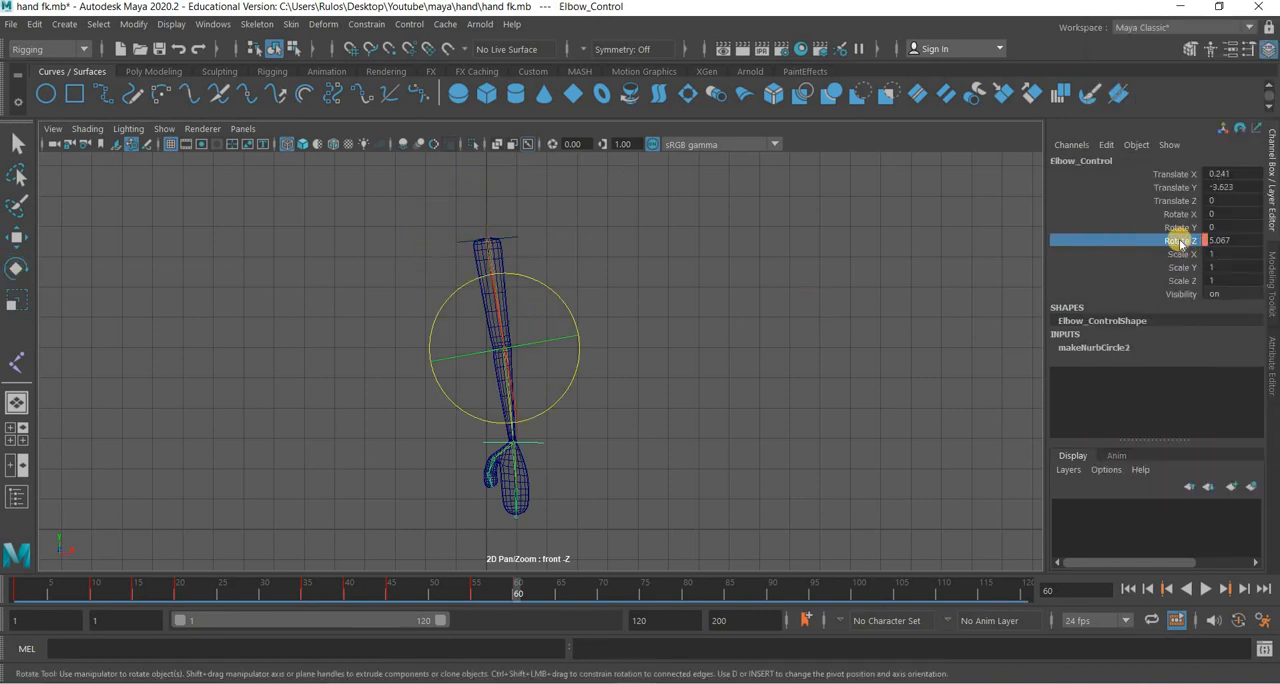
right_click(1145, 147)
click(1136, 34)
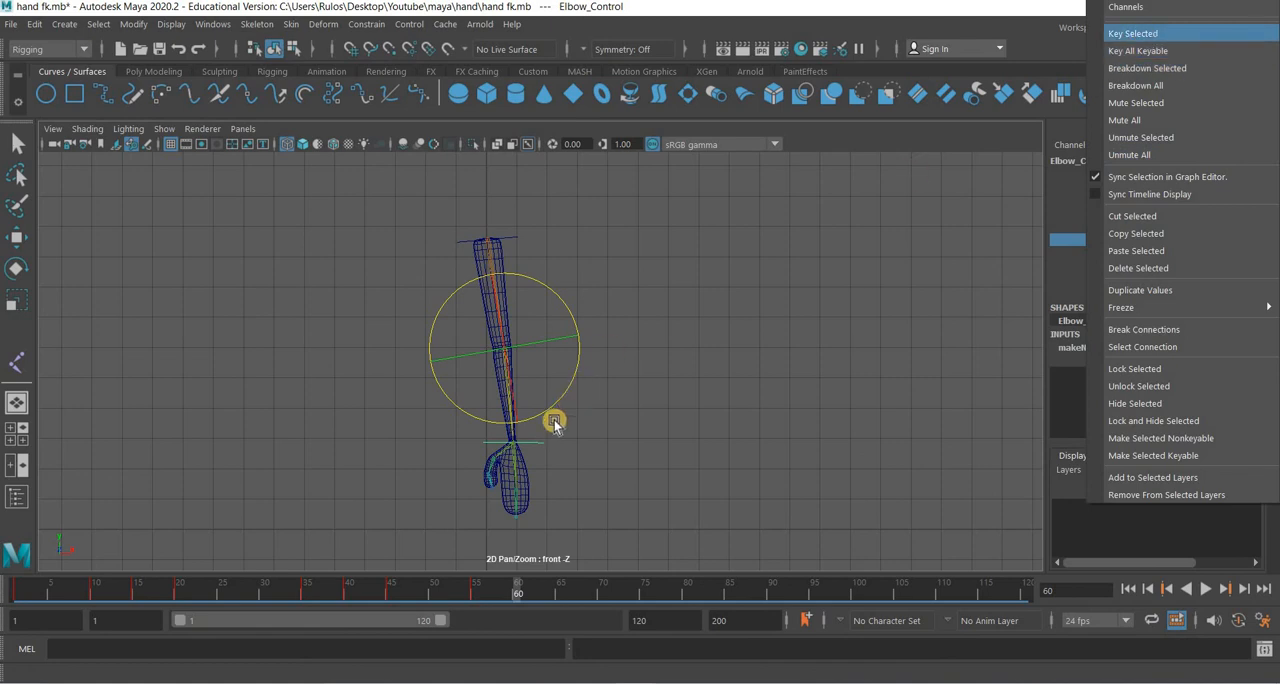
key(Down)
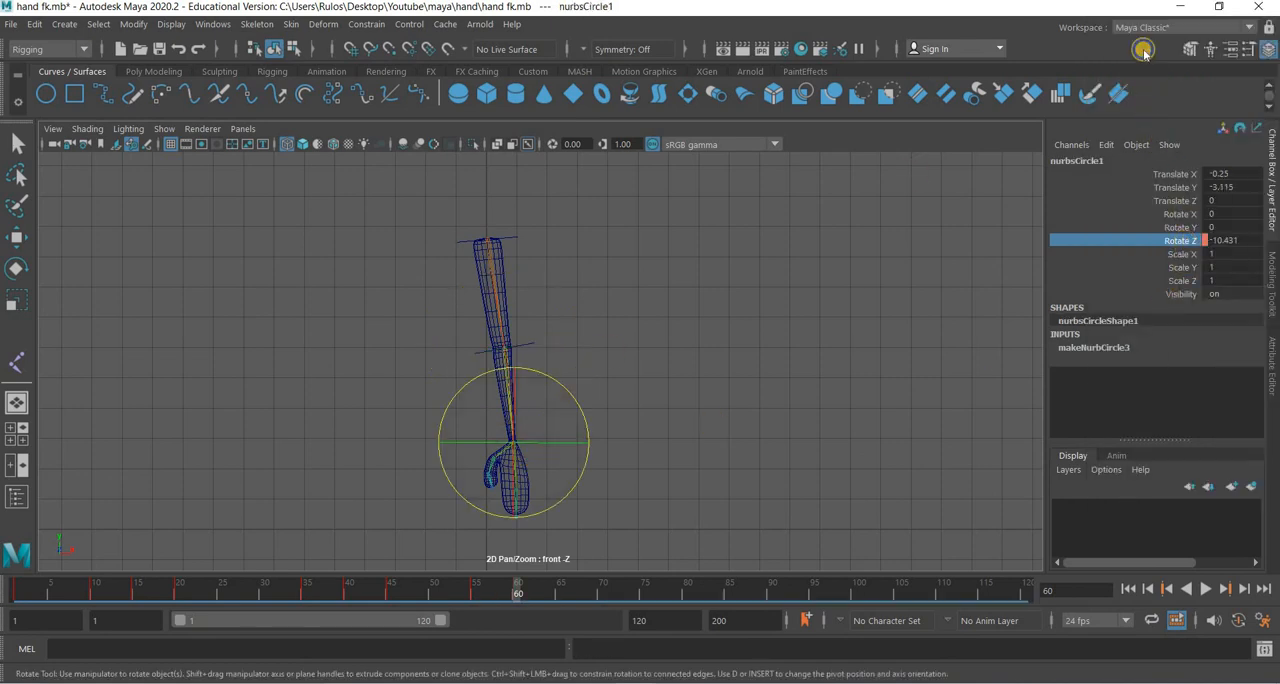
right_click(1145, 52)
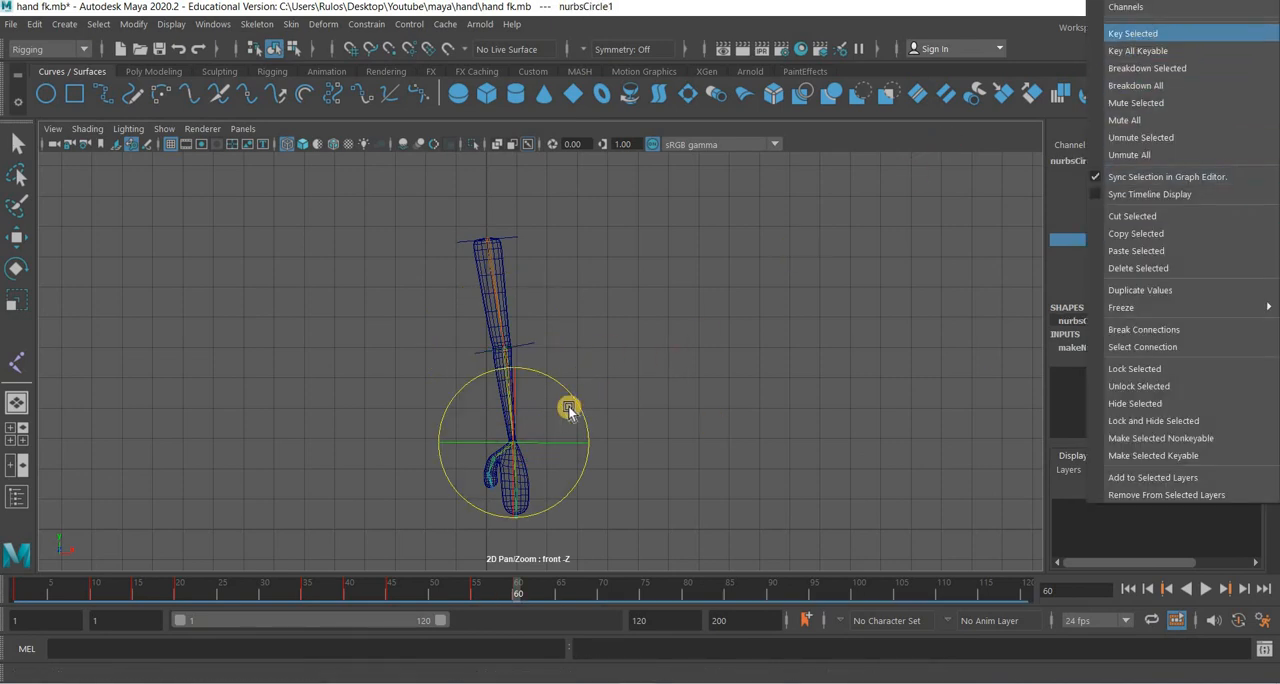
At frame 60, rotate nurbsCircle1 to about -15.9° and Elbow_Control to about -1.5° in Z, and key both Rotate Z channels.
drag(579, 413, 536, 342)
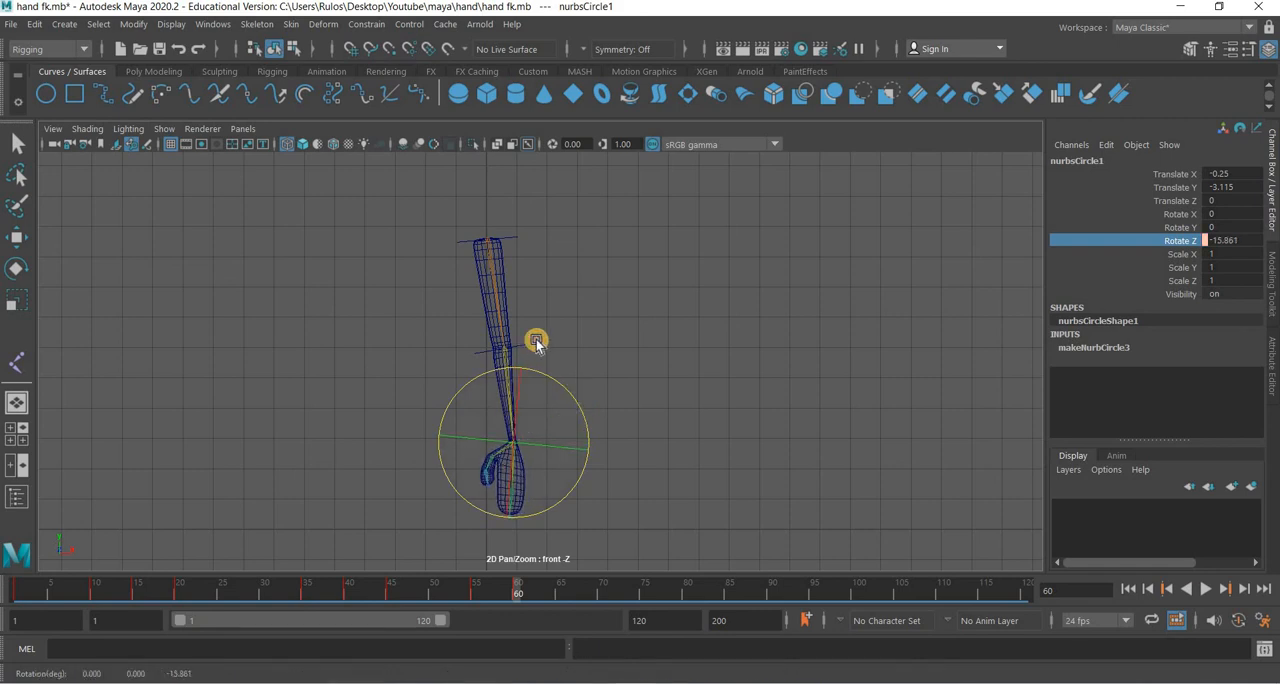
click(533, 341)
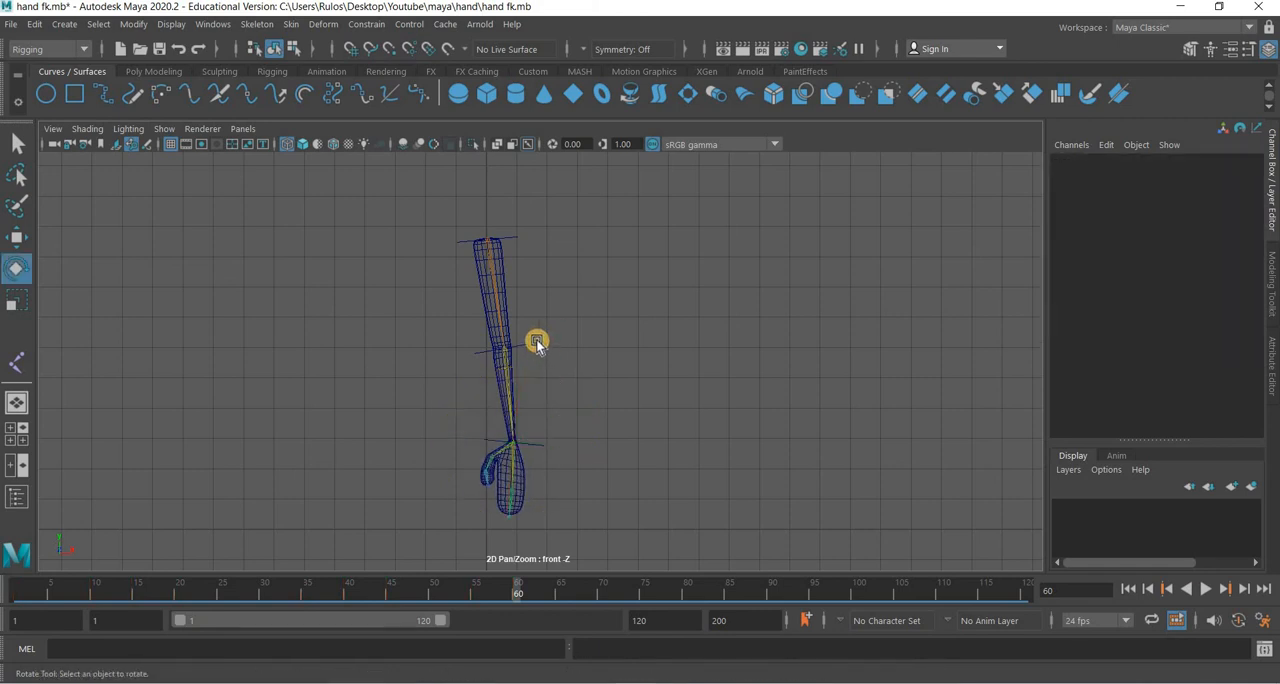
click(566, 311)
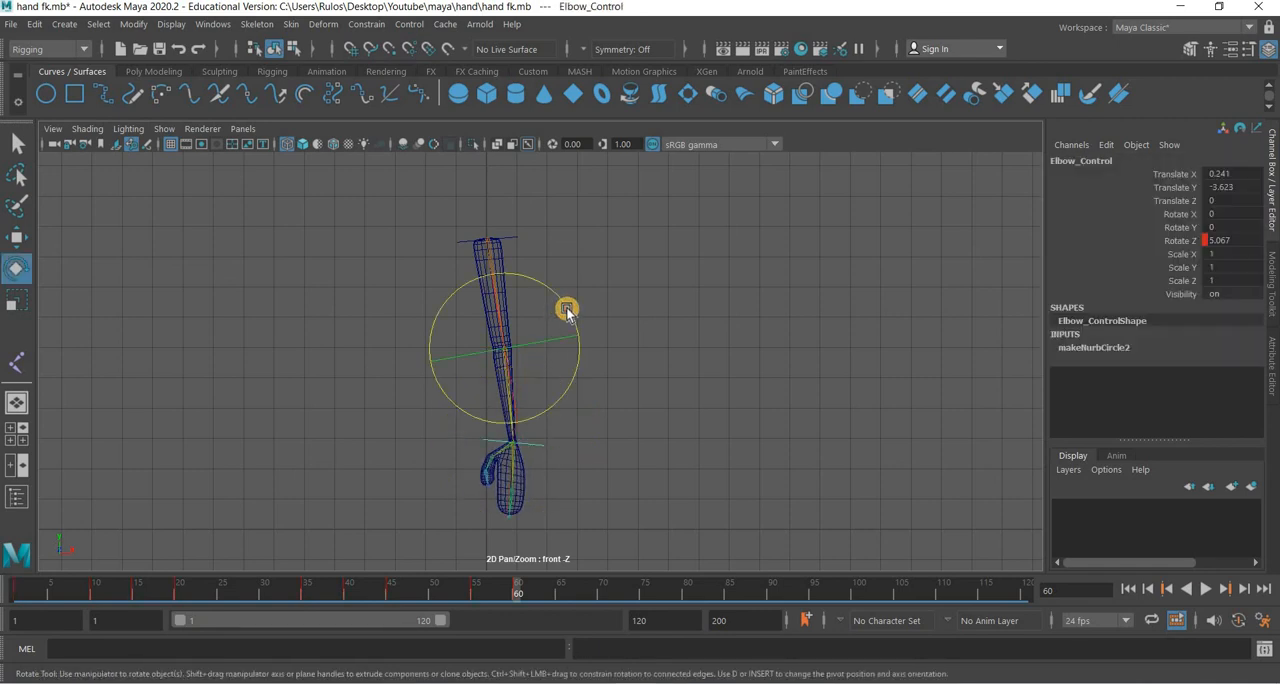
drag(566, 318, 1206, 268)
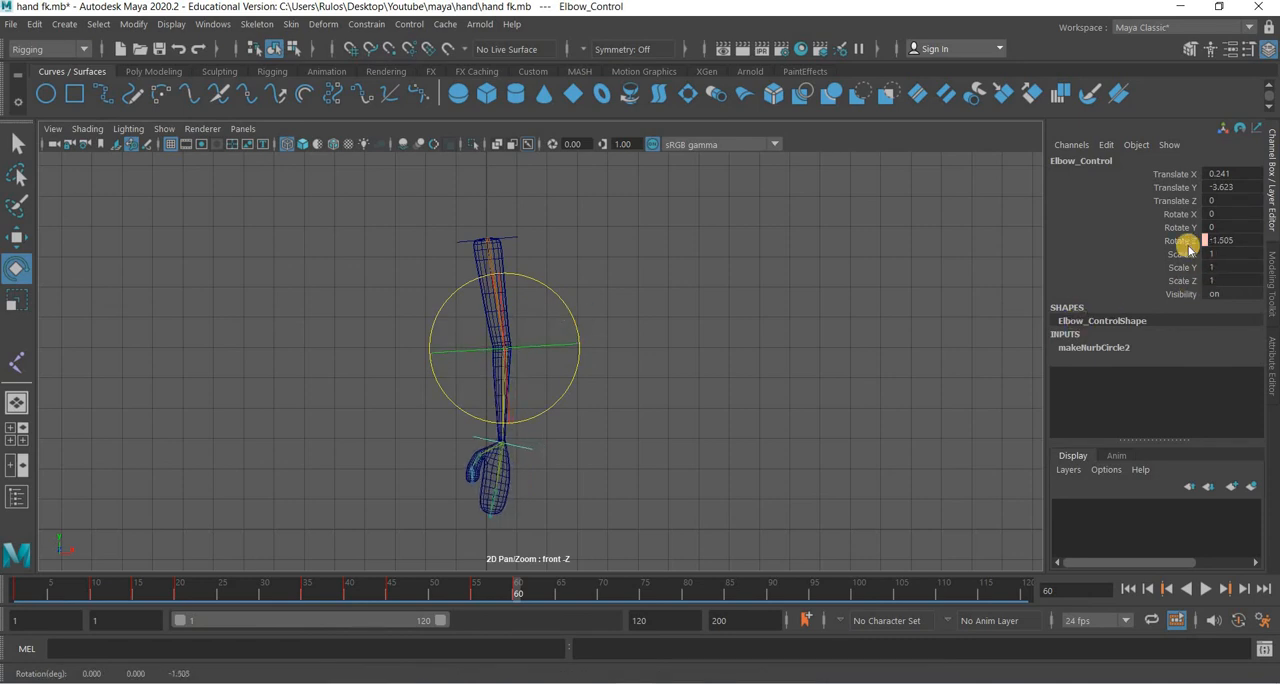
click(1187, 238)
right_click(1187, 238)
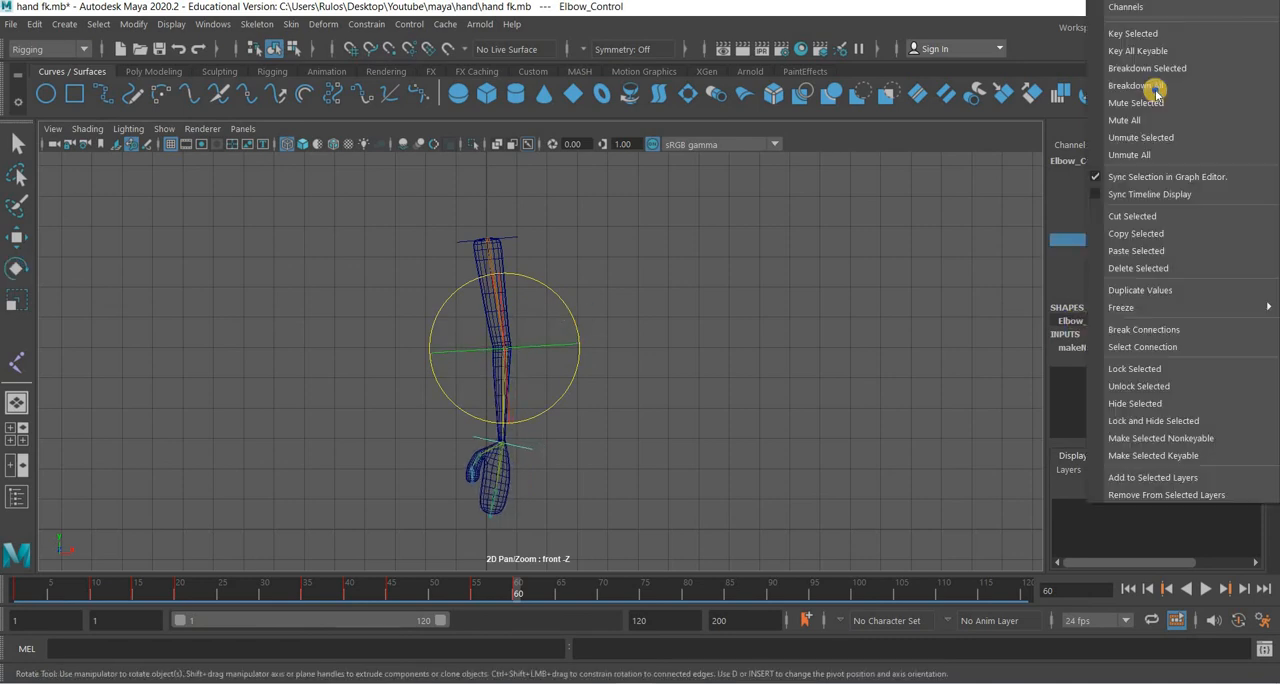
click(1162, 34)
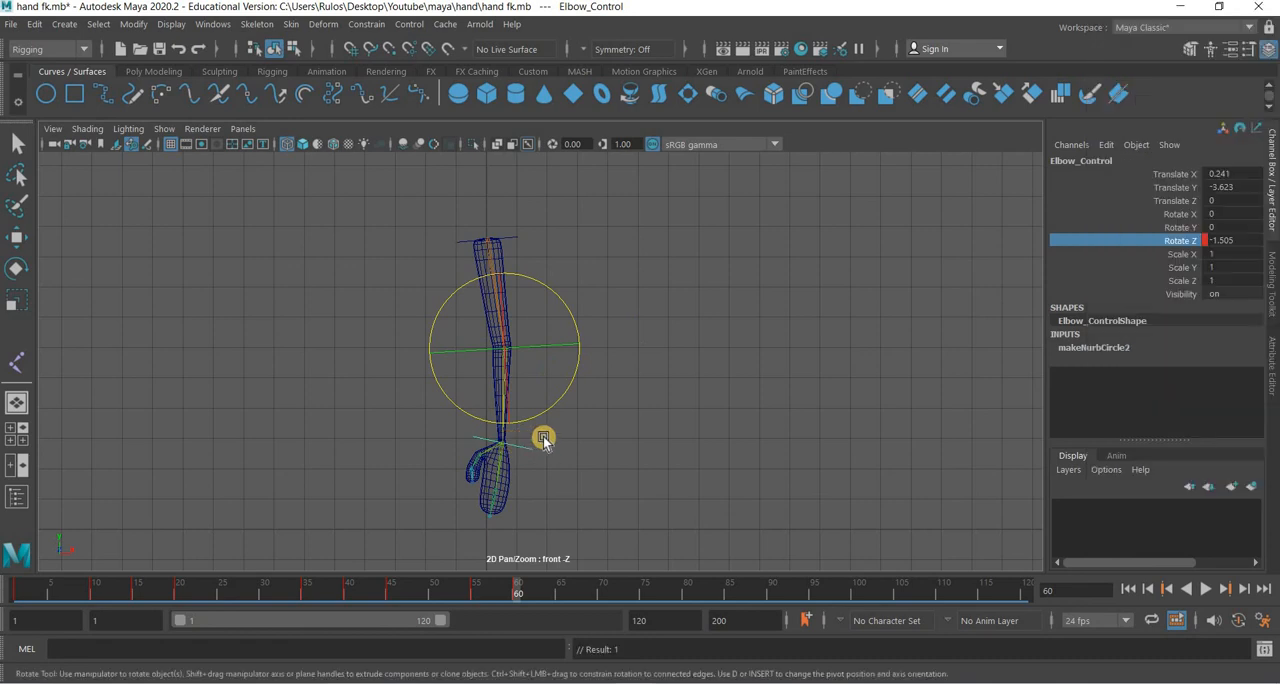
right_click(1180, 244)
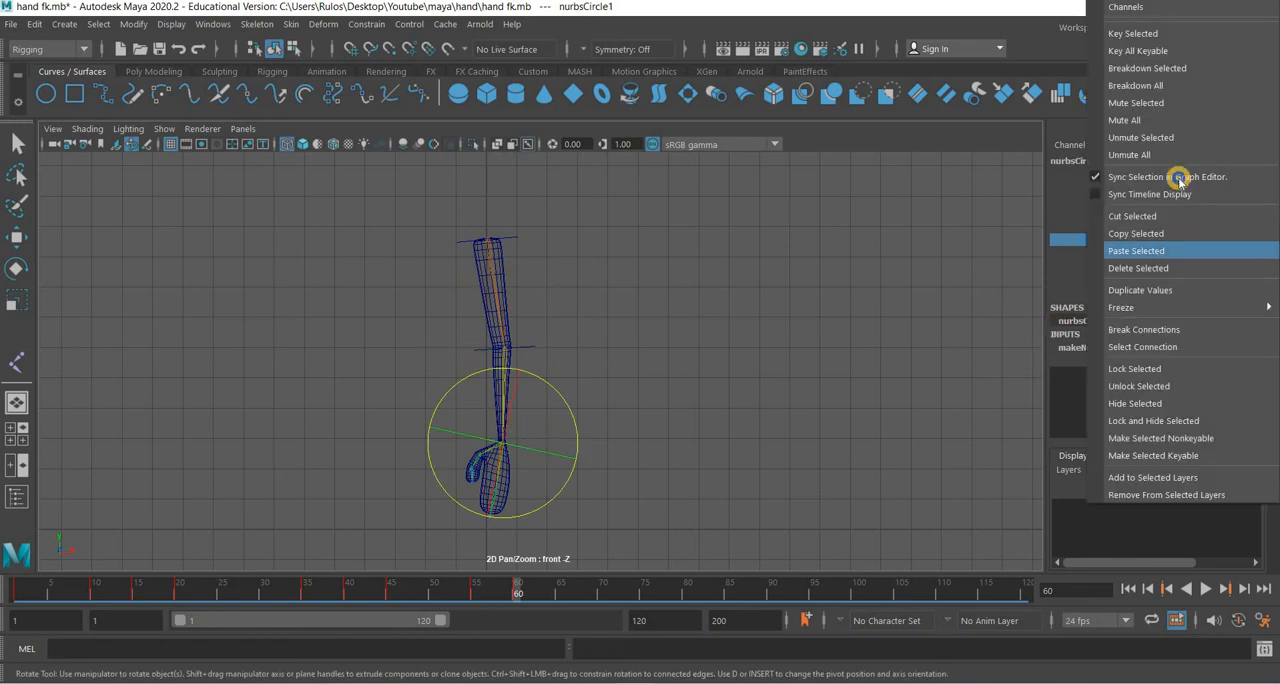
click(1160, 34)
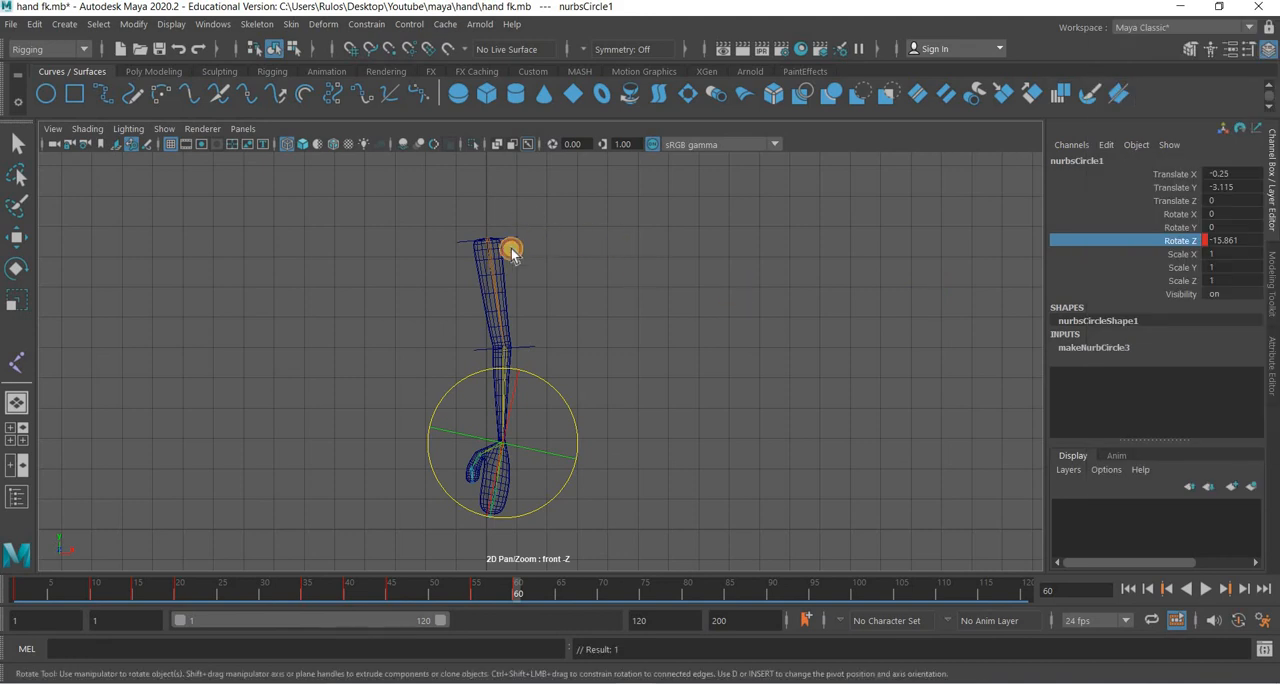
At frame 60, rotate Shoulder_Control to about 8.8° in Z and key its Rotate Z channel.
click(561, 216)
drag(561, 216, 1165, 243)
right_click(1166, 242)
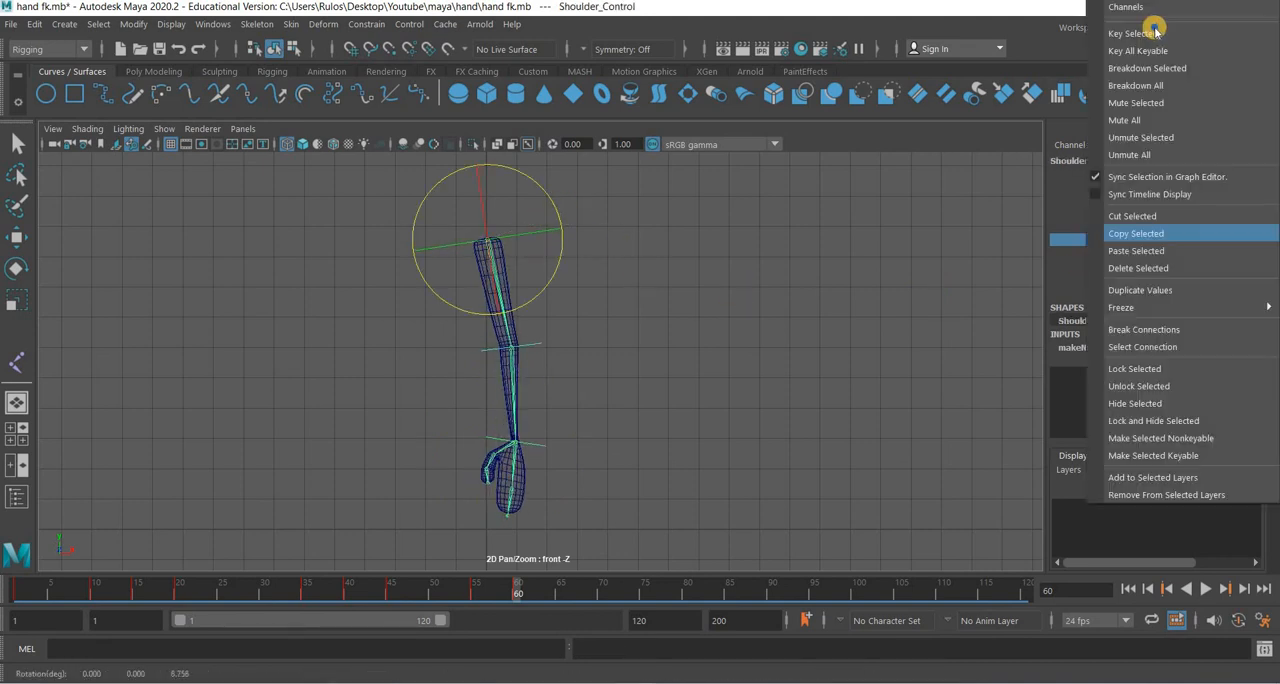
click(1155, 33)
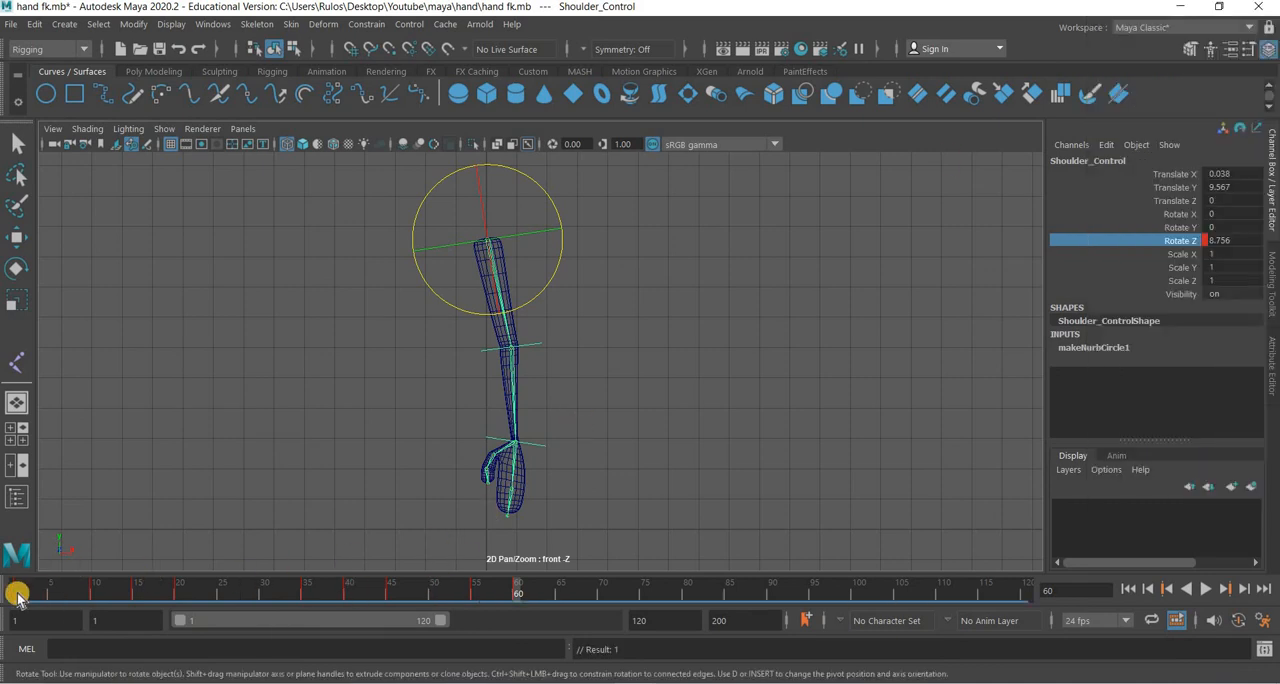
Copy the keys of all three arm controls from frame 55 and paste them at frame 65.
click(509, 248)
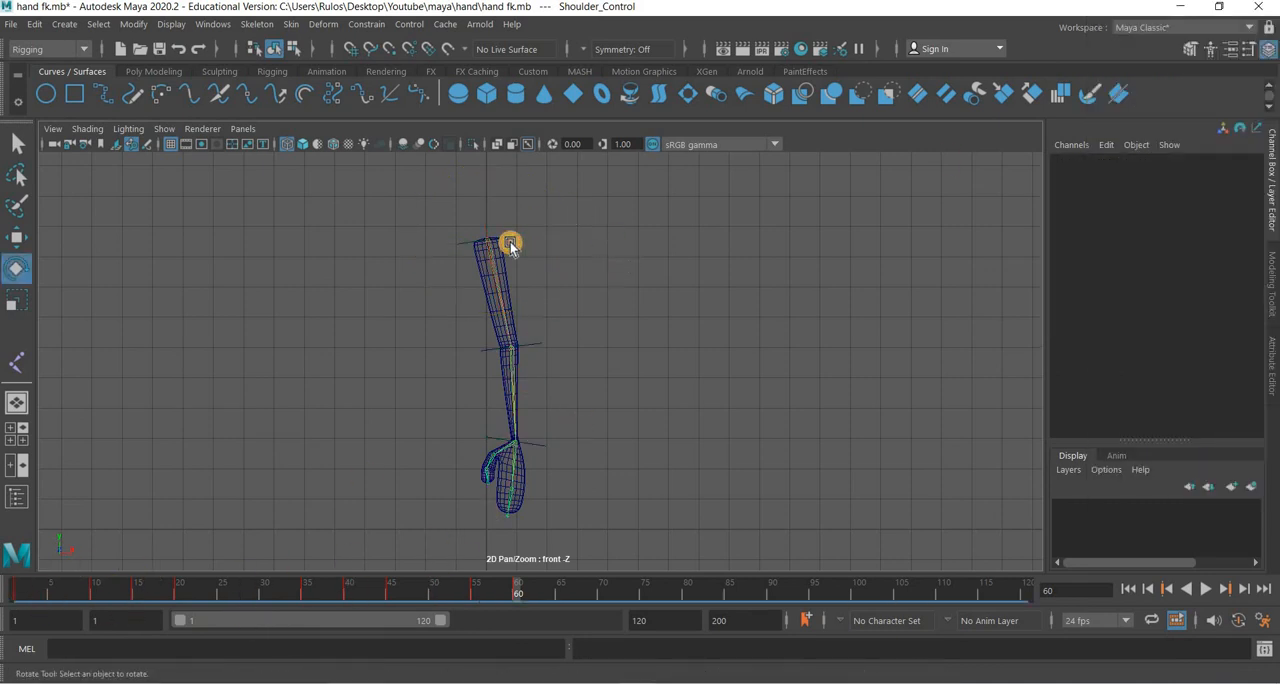
drag(514, 206, 531, 365)
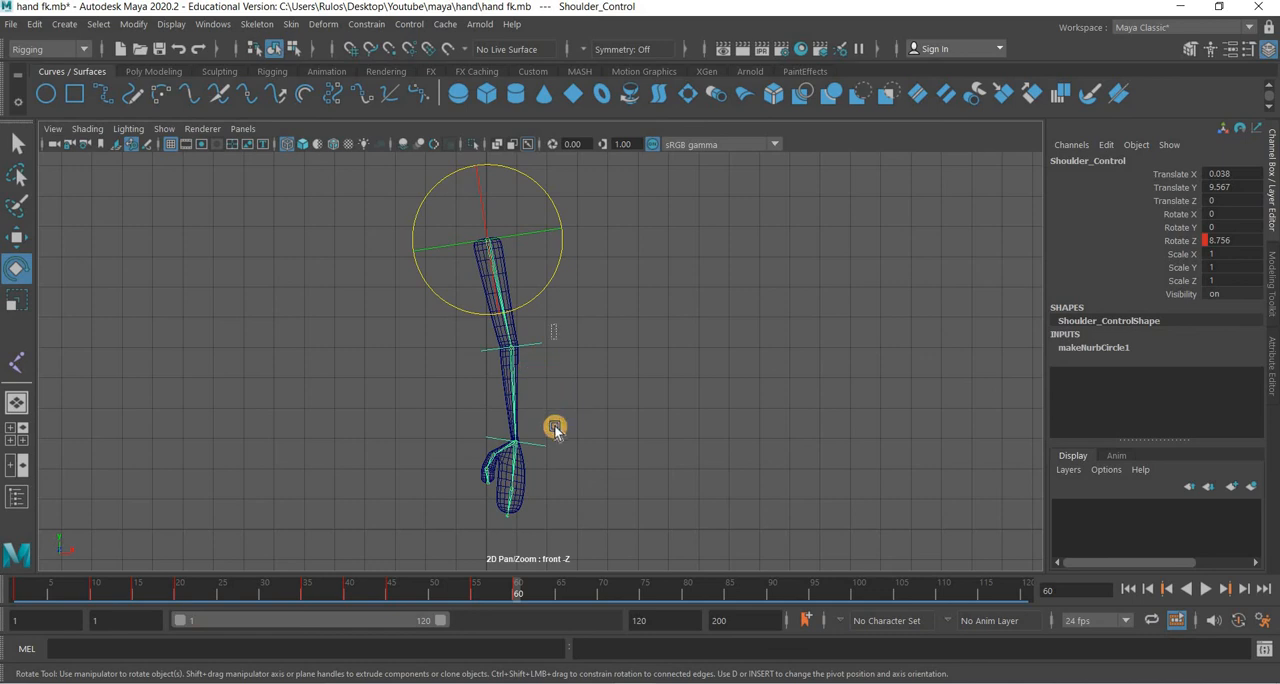
shift+drag(554, 426, 541, 456)
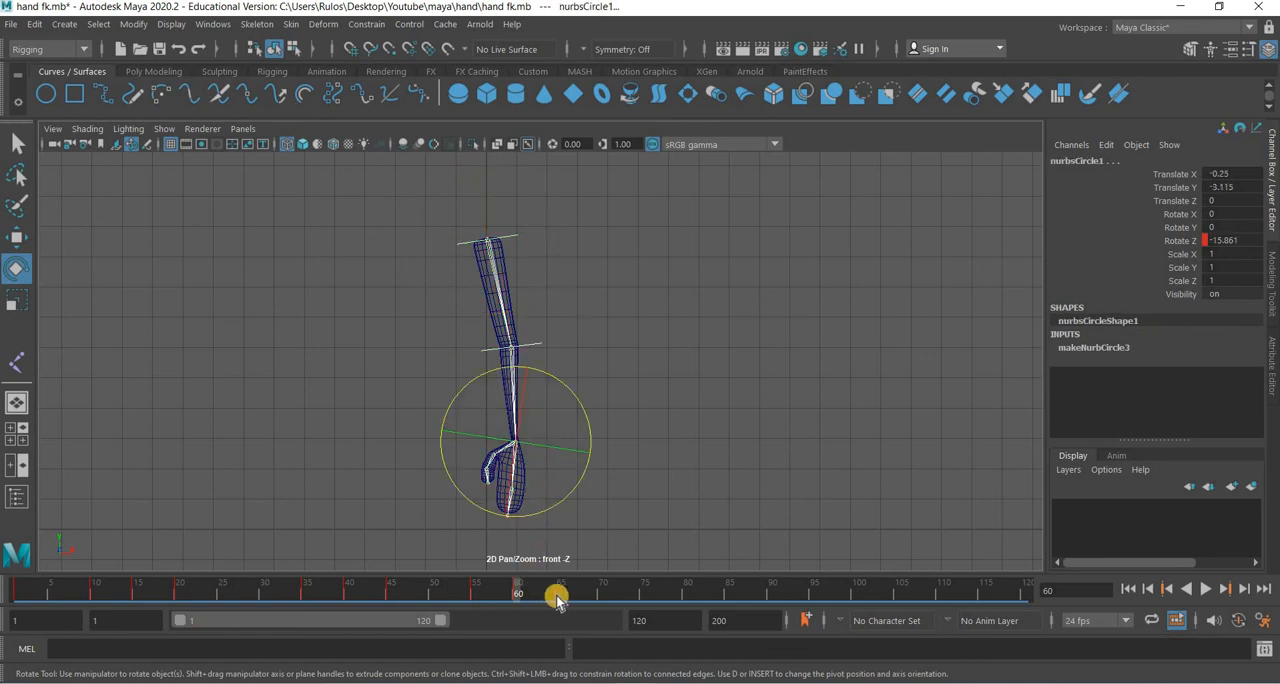
click(557, 598)
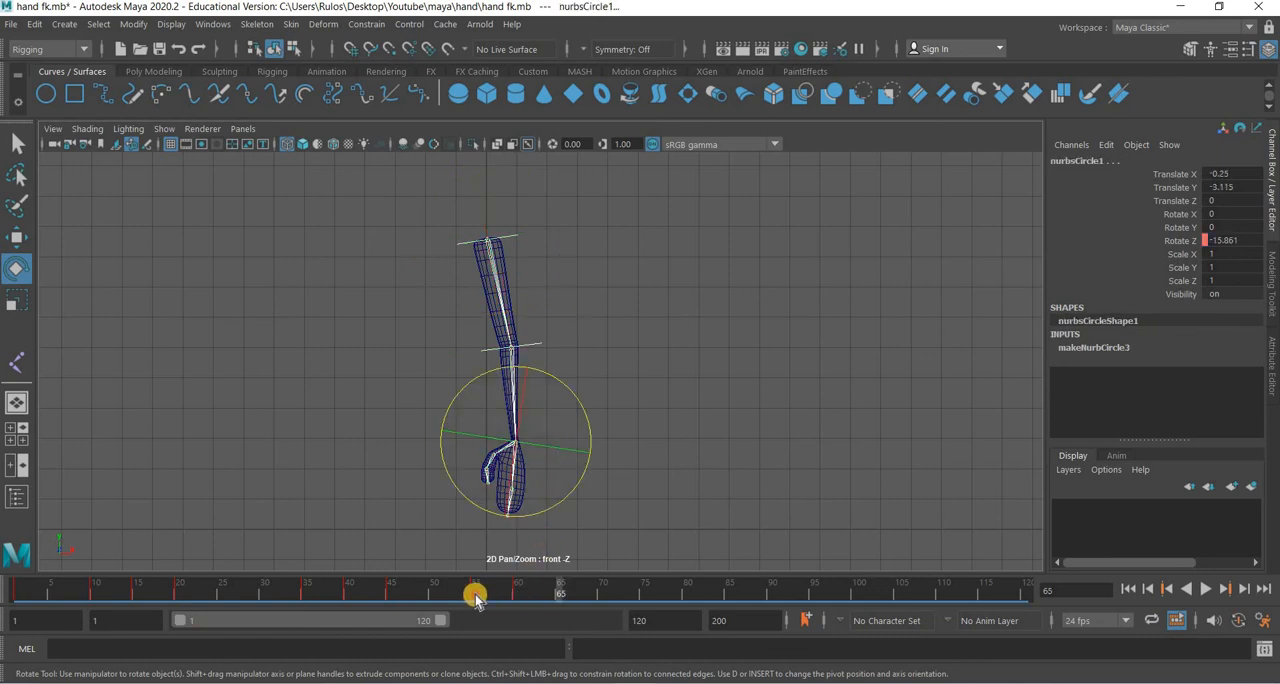
click(475, 597)
right_click(475, 597)
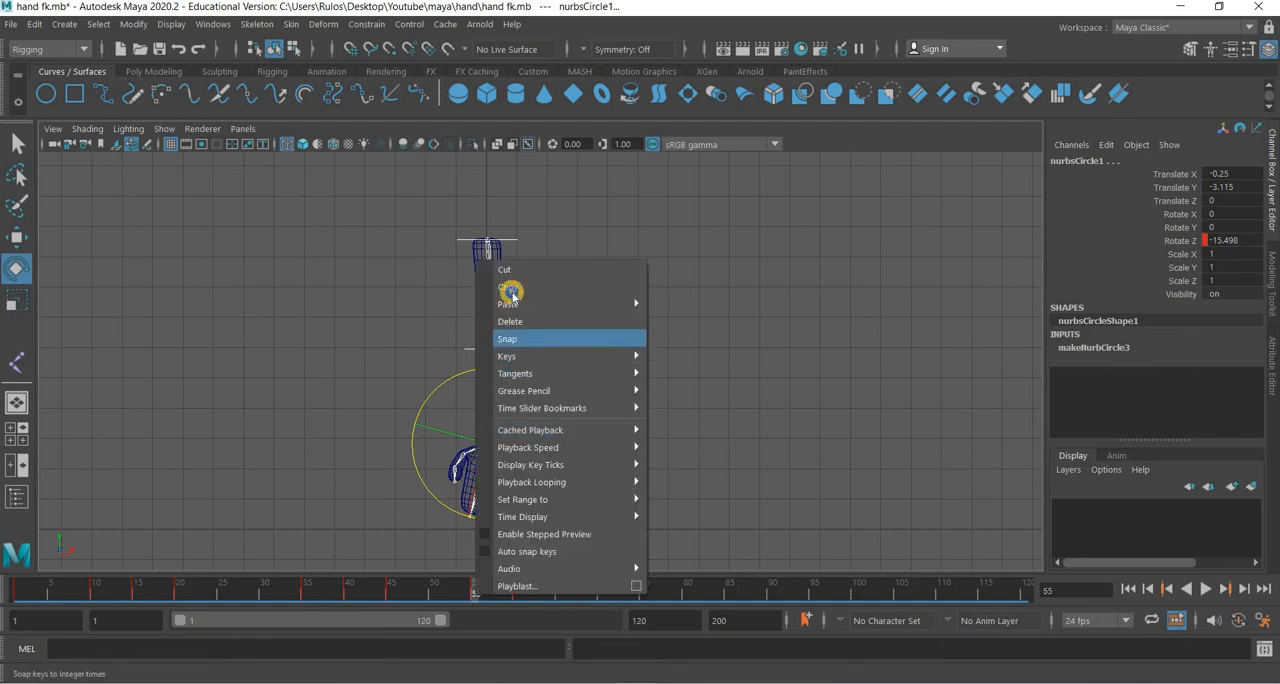
click(510, 289)
click(558, 597)
right_click(558, 597)
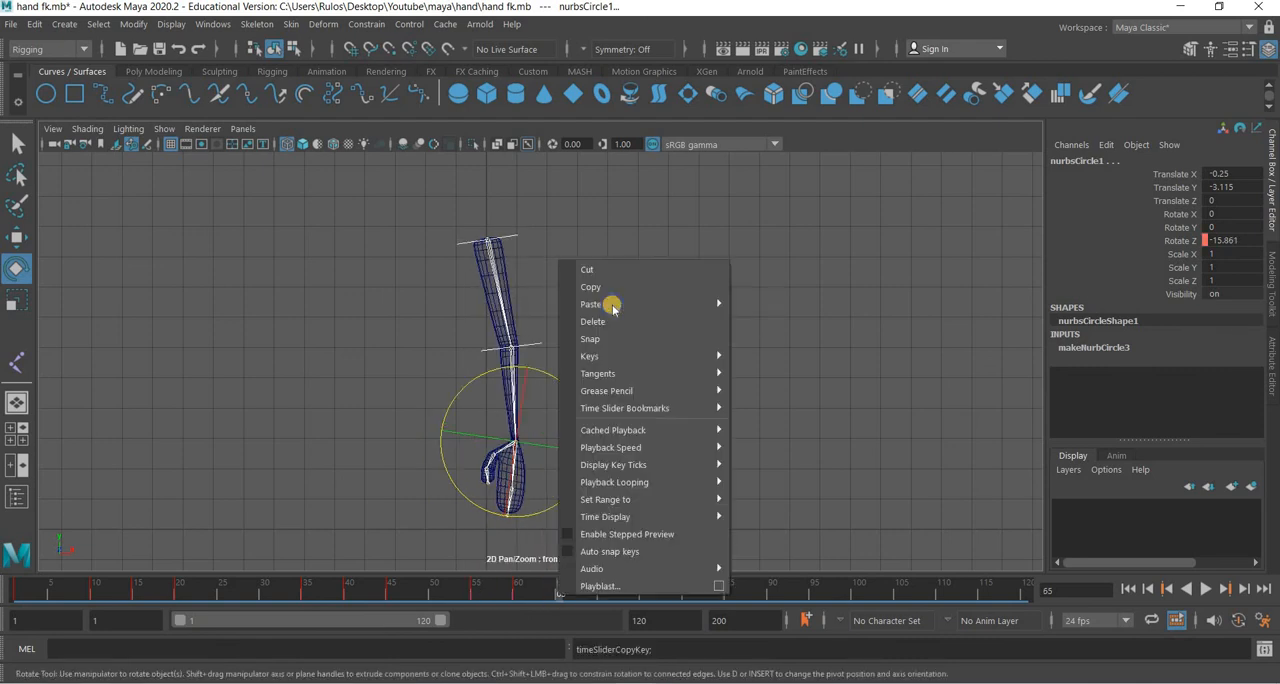
click(773, 303)
click(776, 302)
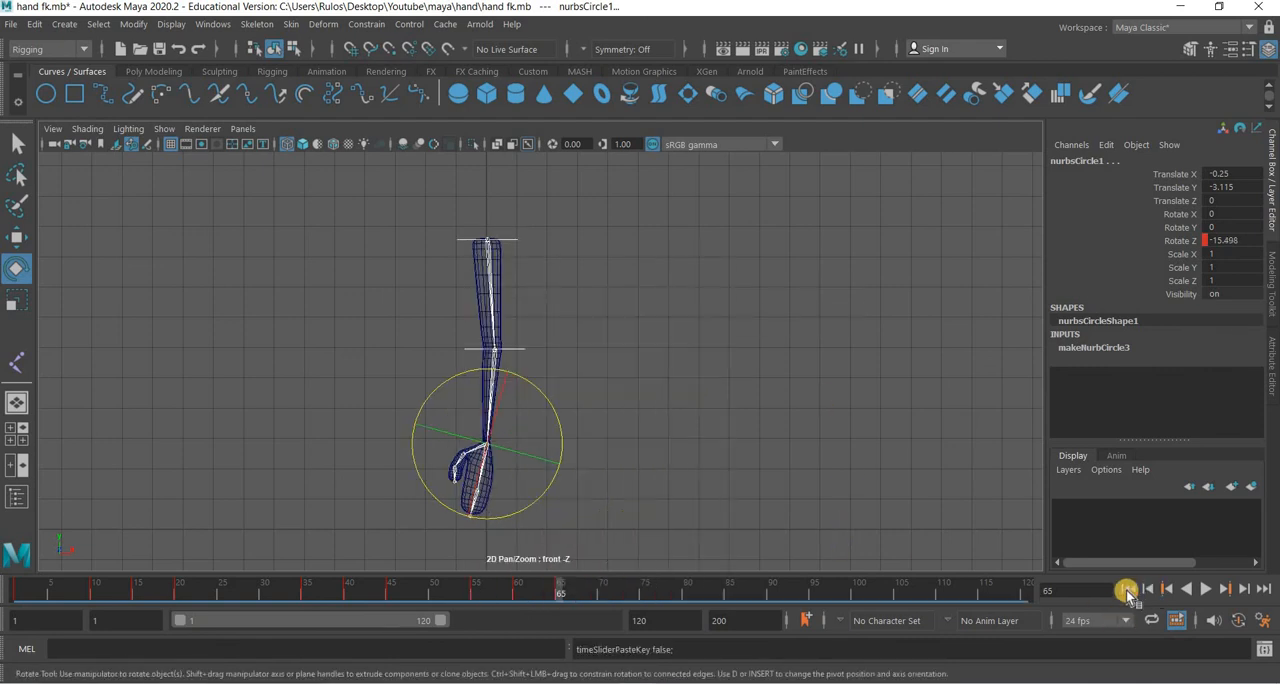
Play the arm animation through past frame 65, stop playback and clear the selection.
click(1207, 590)
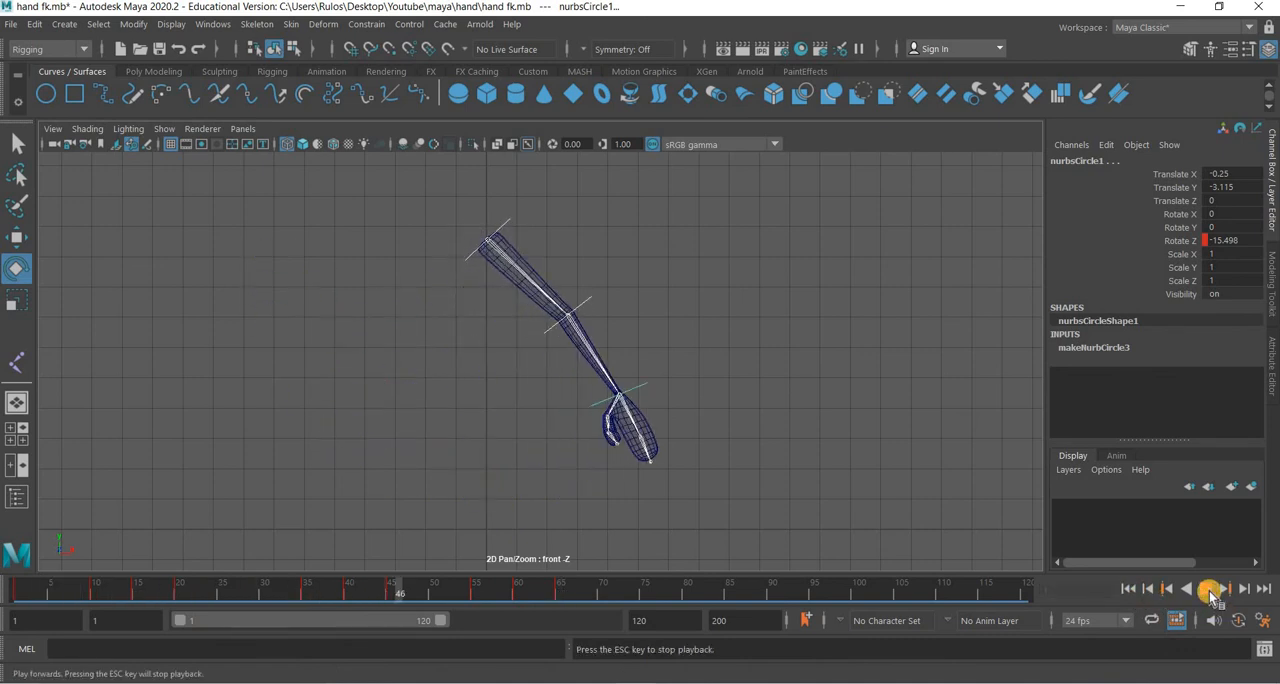
click(1130, 590)
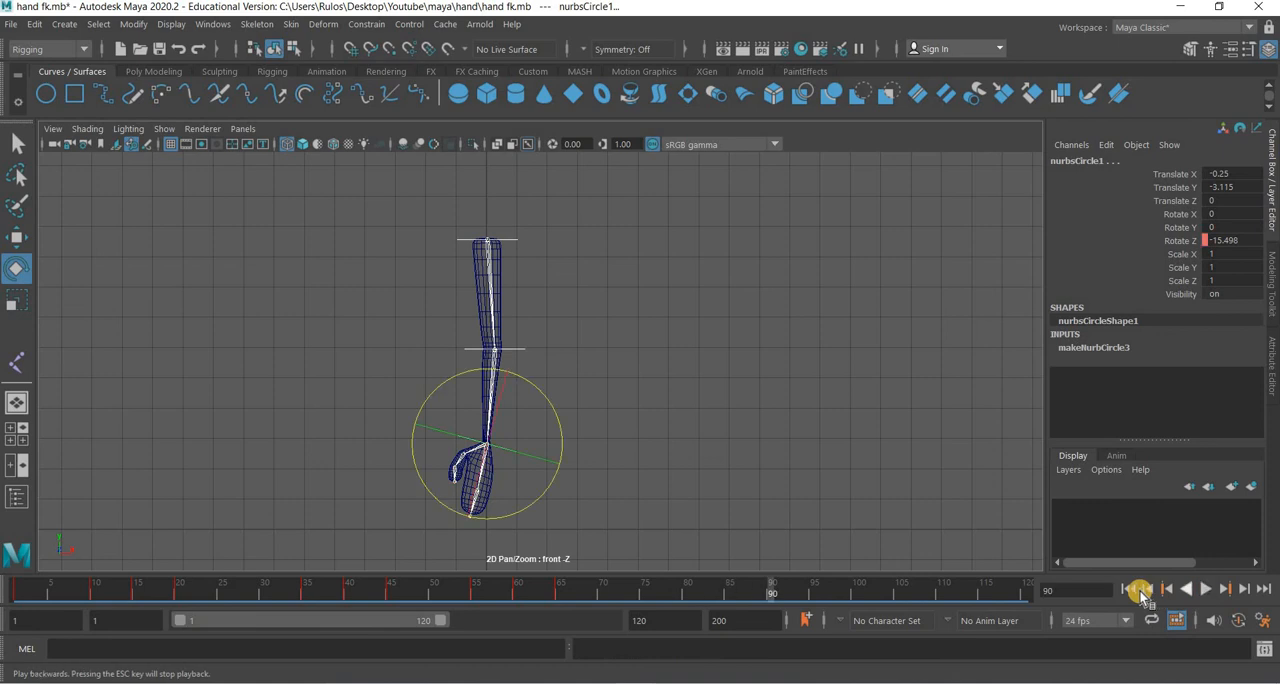
click(1208, 590)
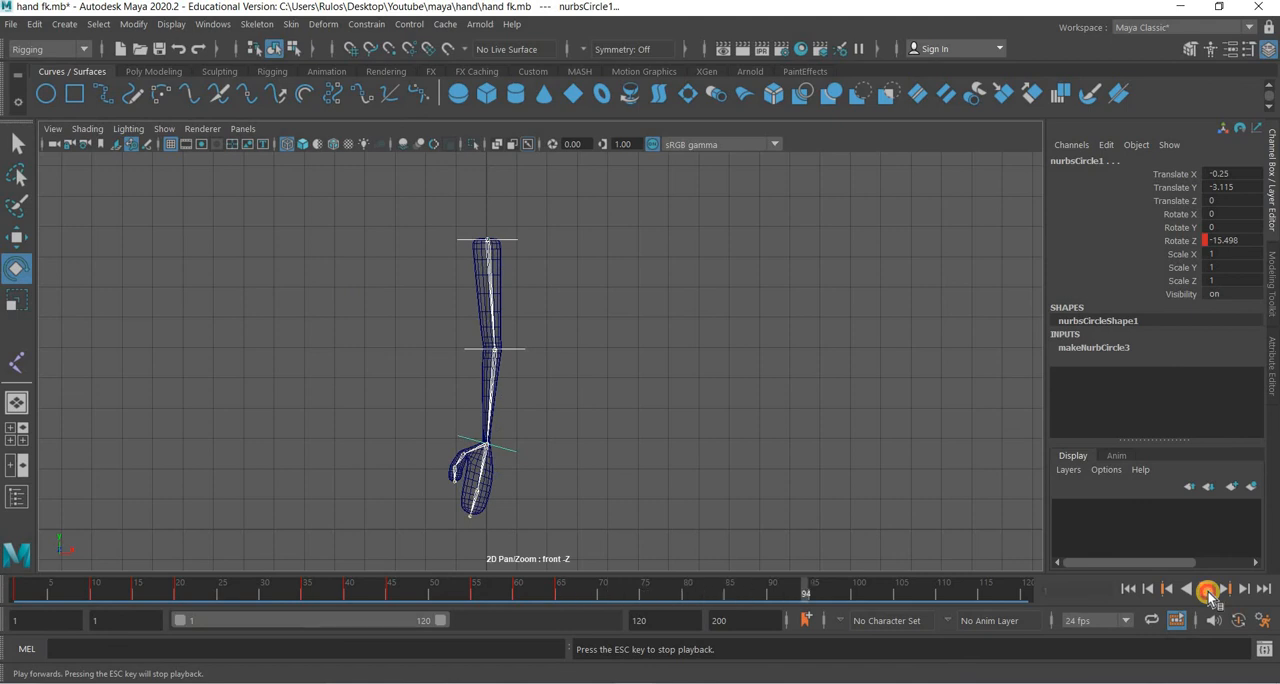
key(Escape)
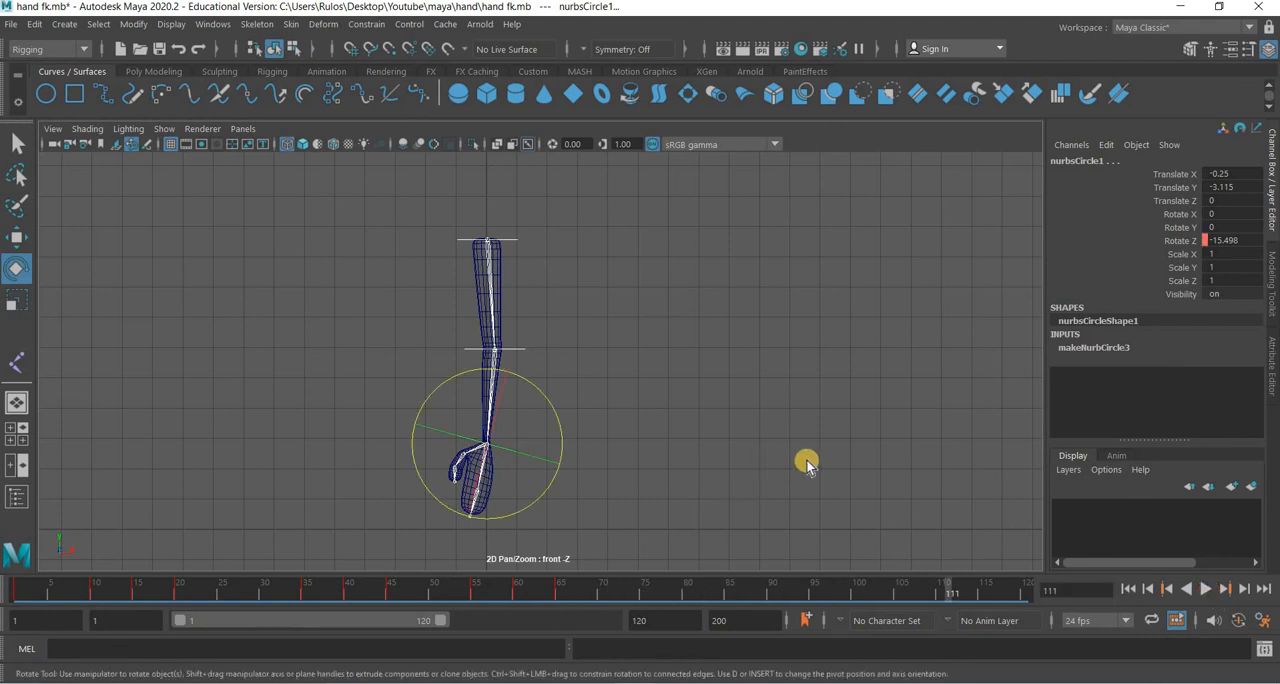
click(804, 429)
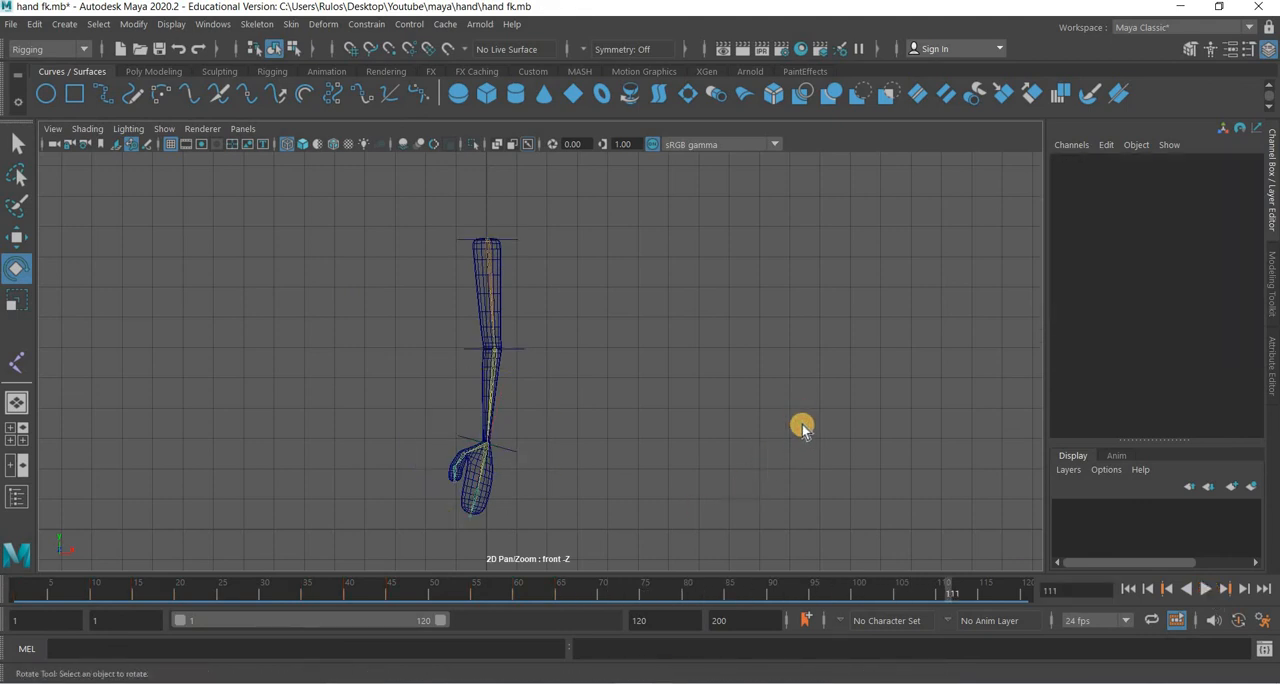
click(170, 24)
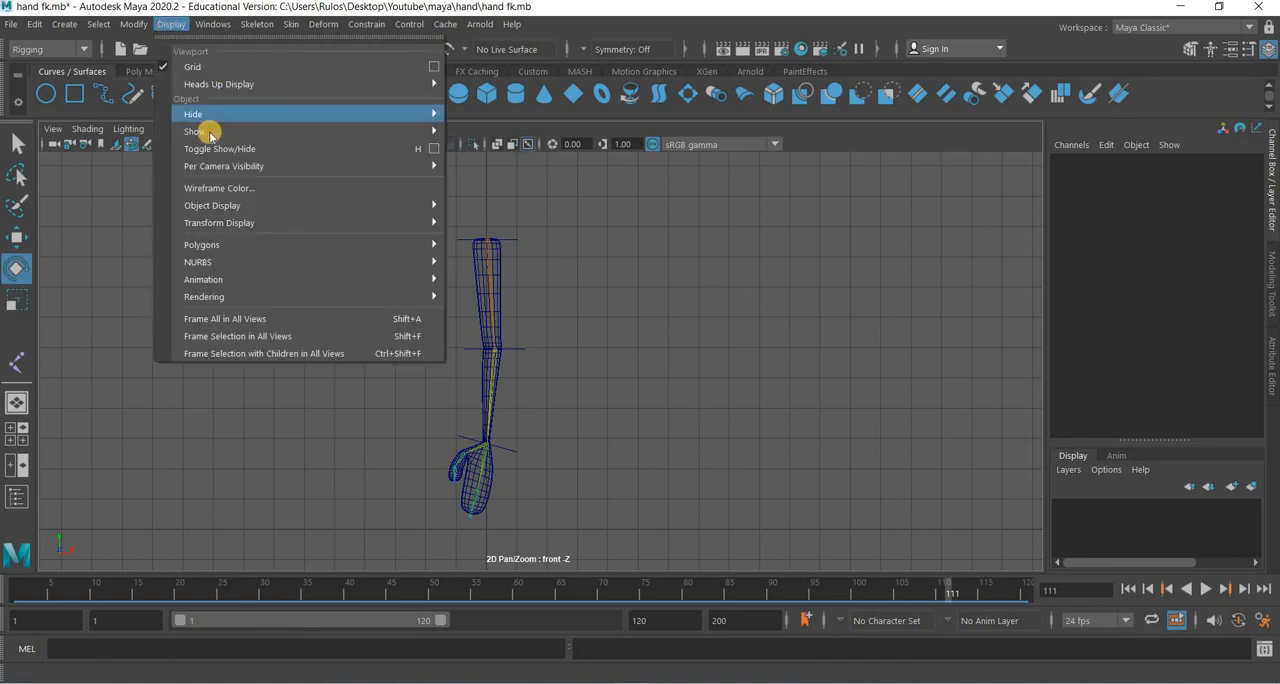
mouse_move(210, 134)
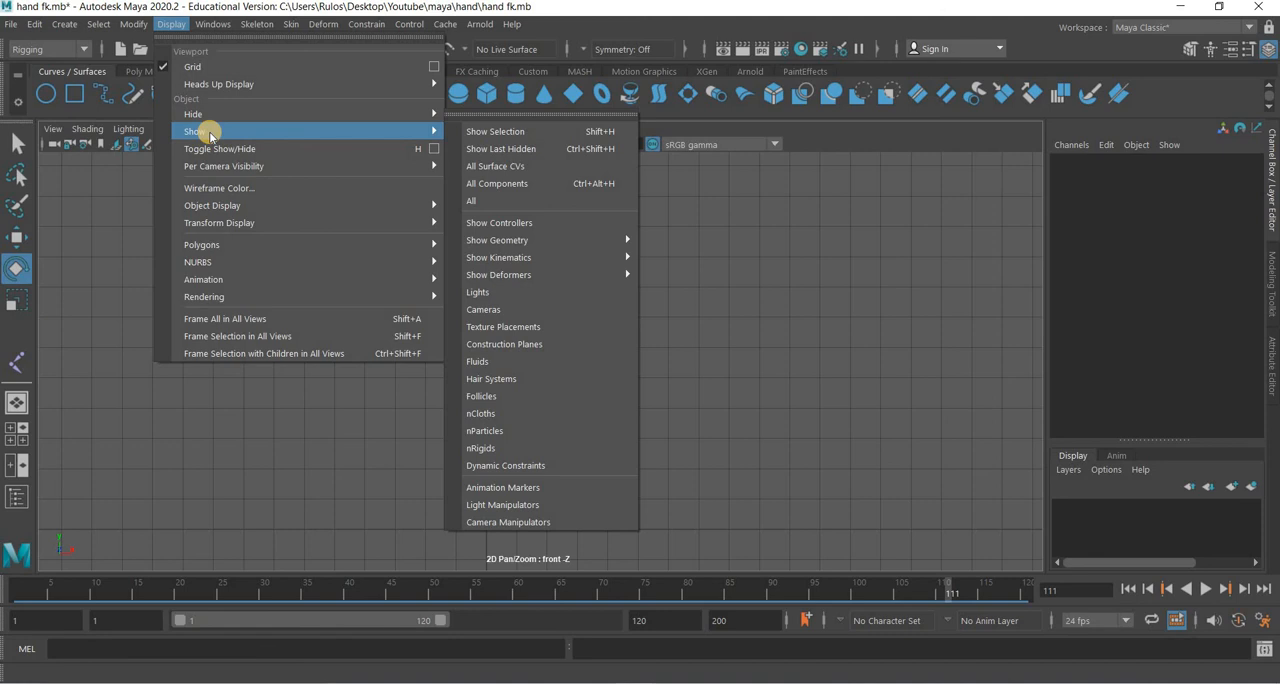
click(954, 463)
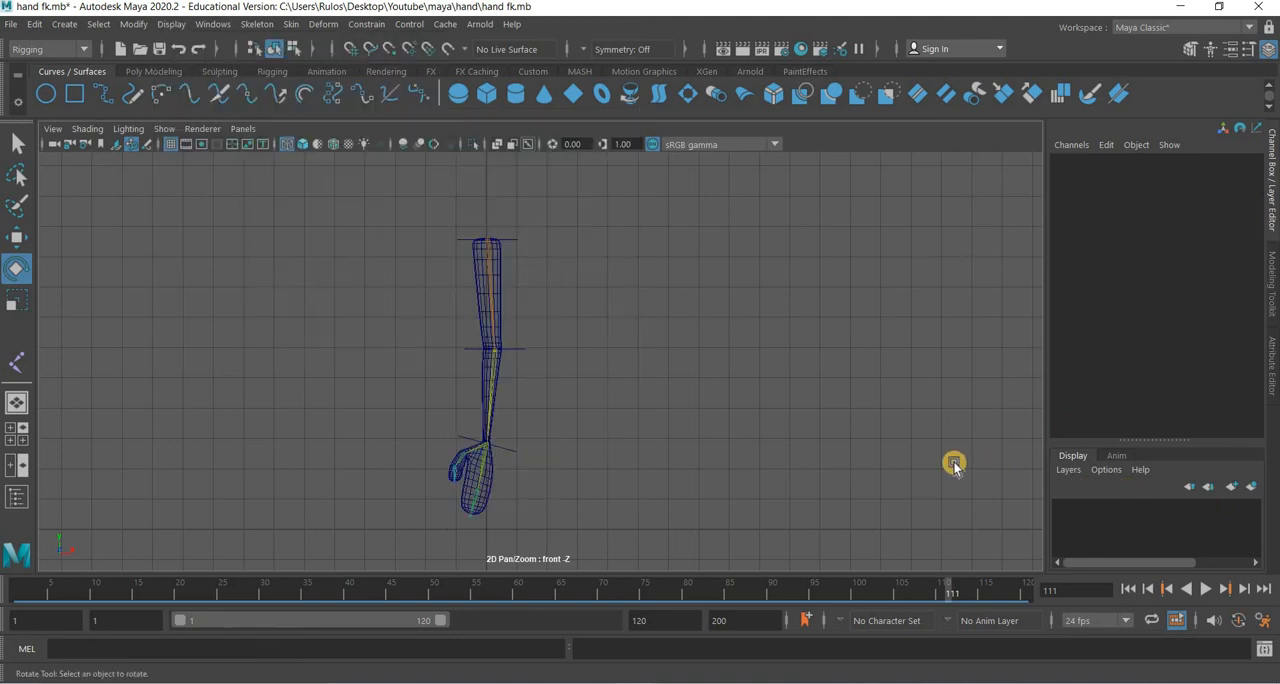
click(74, 93)
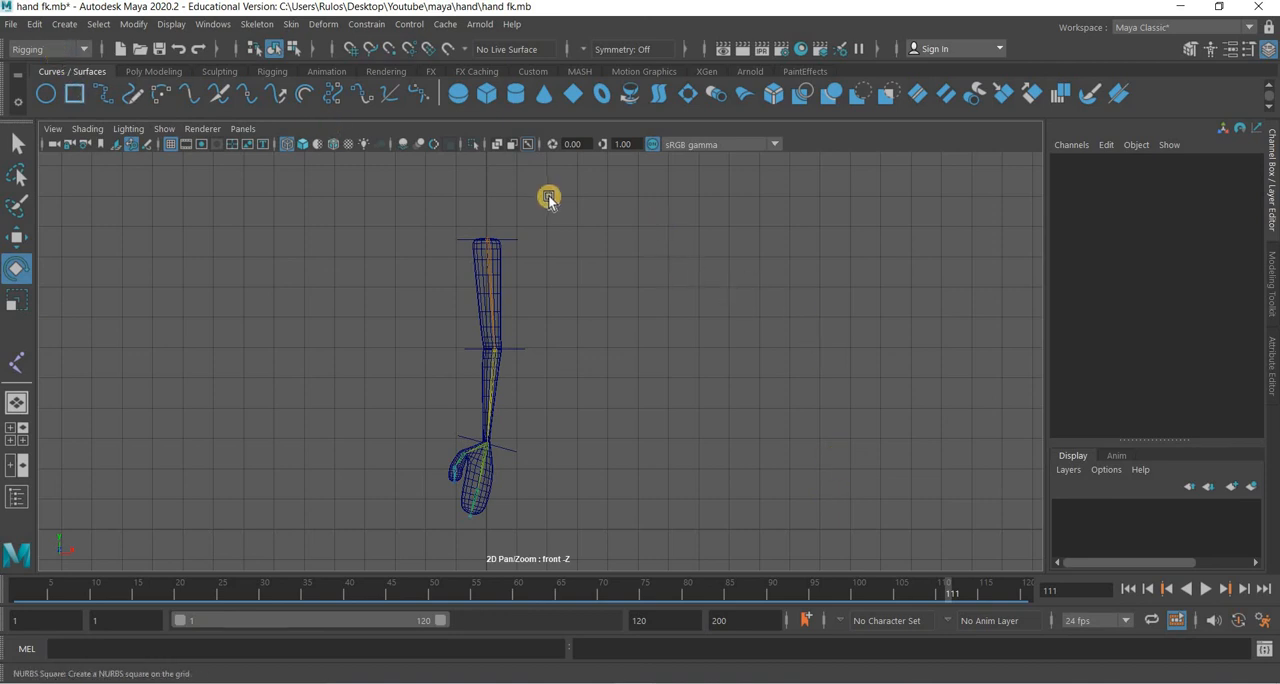
Inspect the shoulder, elbow and hand controls one by one at frame 10, and scrub back to frame 5.
drag(565, 216, 470, 530)
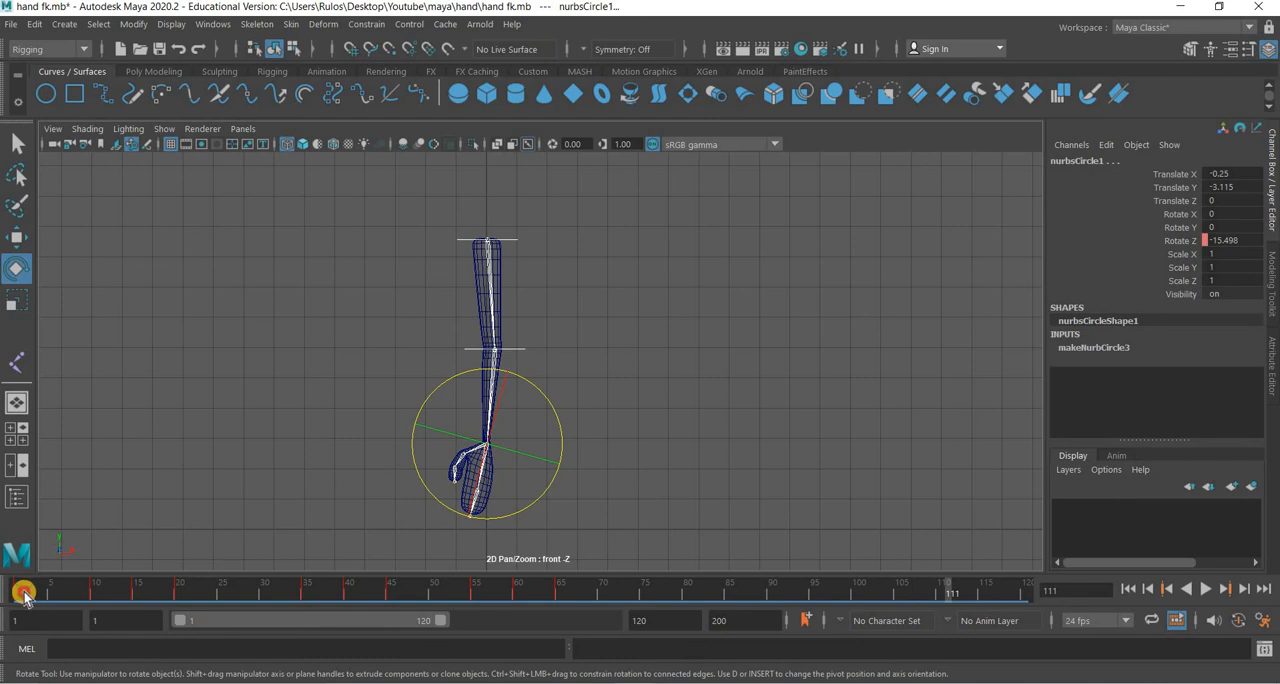
drag(58, 592, 97, 593)
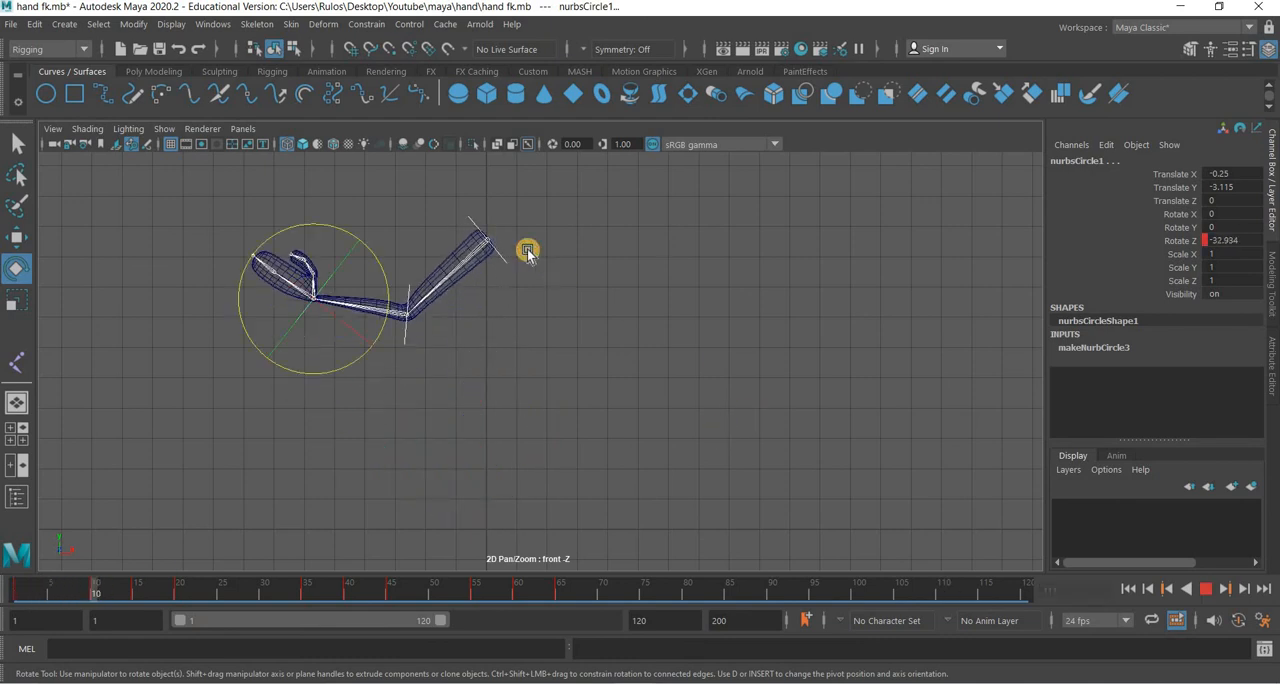
click(497, 284)
drag(522, 248, 499, 274)
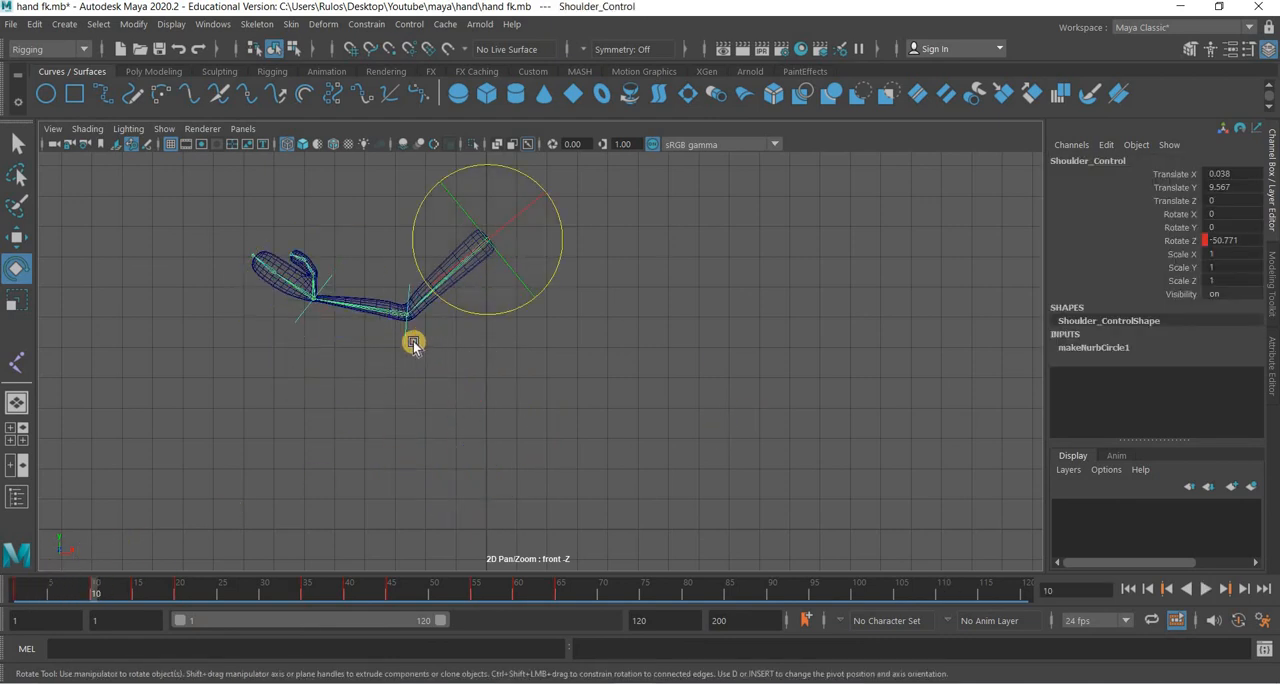
key(Down)
drag(304, 341, 259, 308)
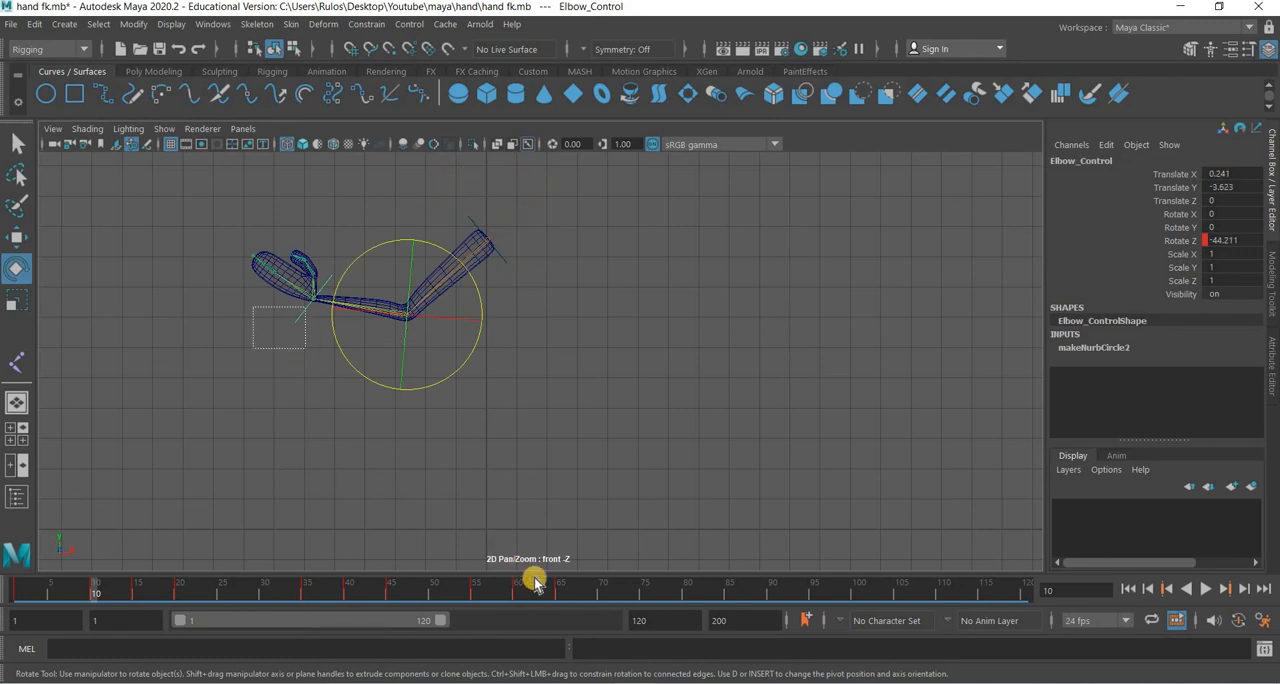
click(46, 592)
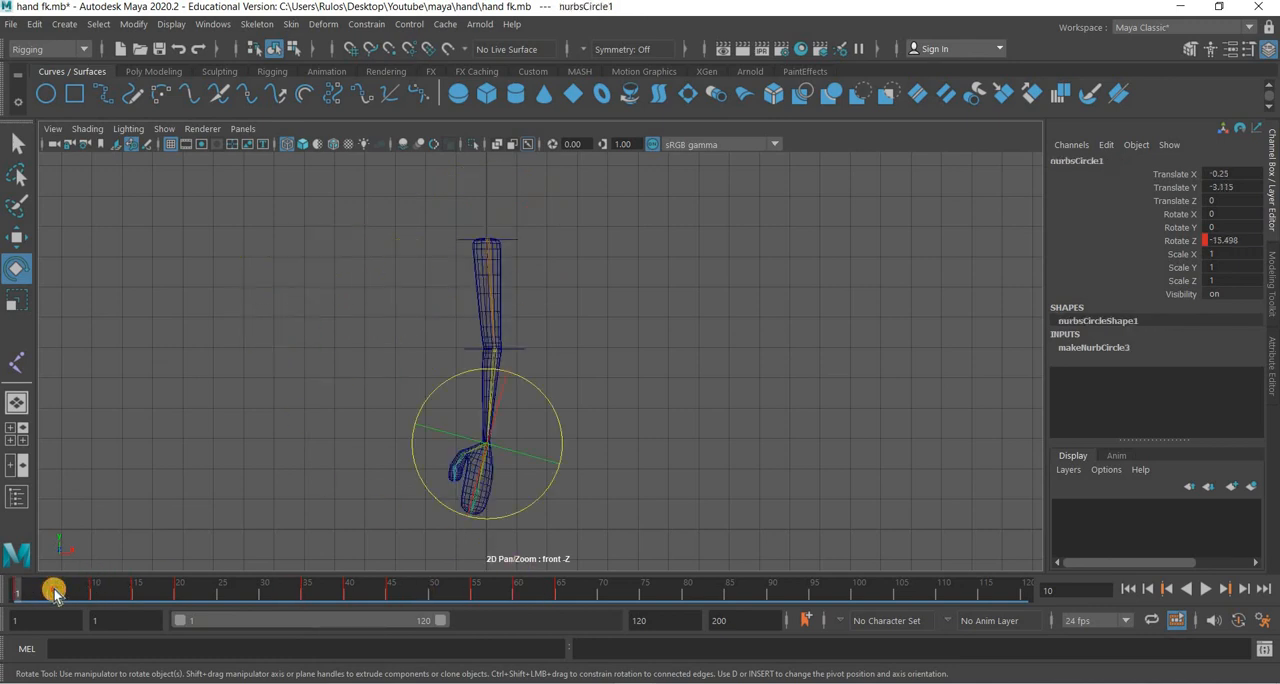
Save the scene as hand fk.mb, replacing the existing file.
click(10, 23)
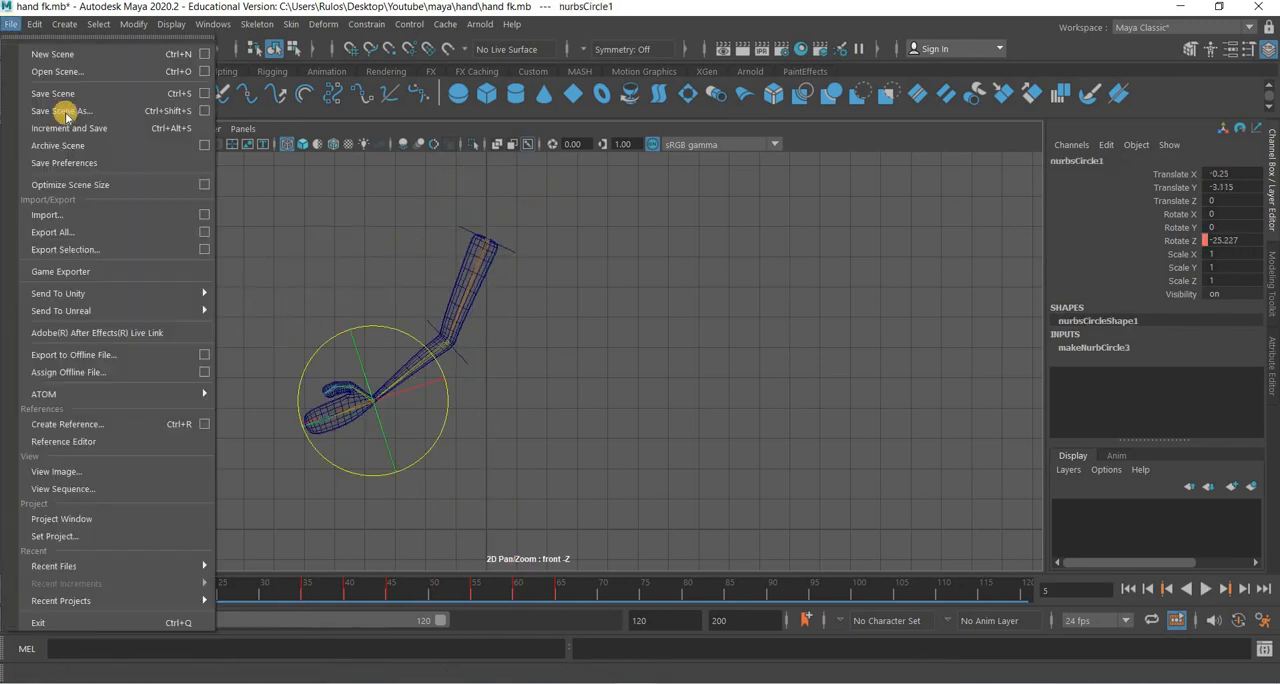
key(Return)
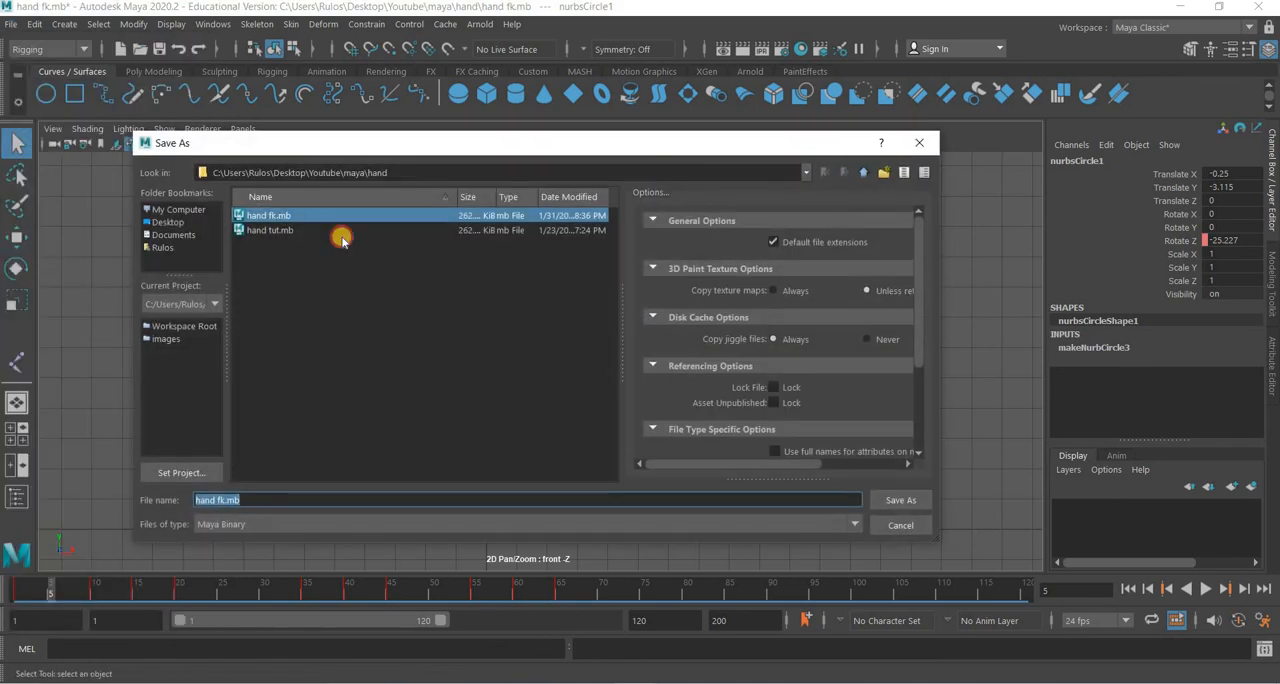
click(927, 503)
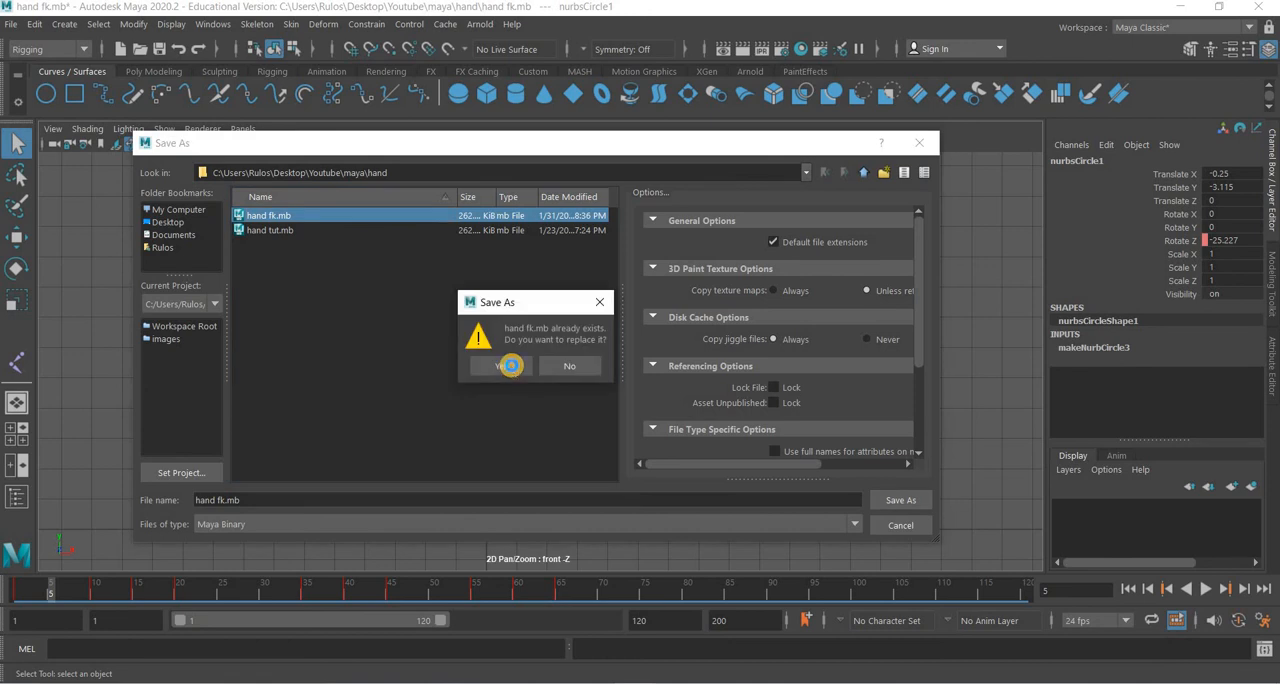
click(510, 365)
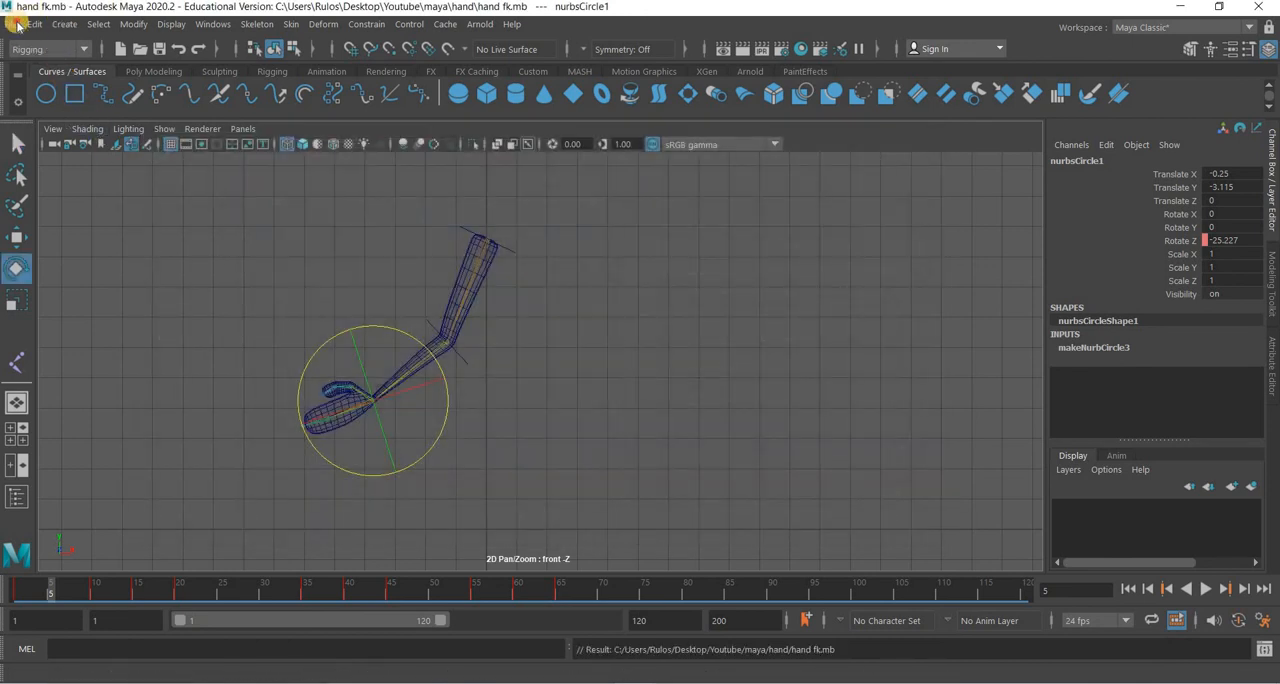
Open the hand tut.mb scene and go to frame 5 to see its arm pose.
click(11, 24)
click(69, 76)
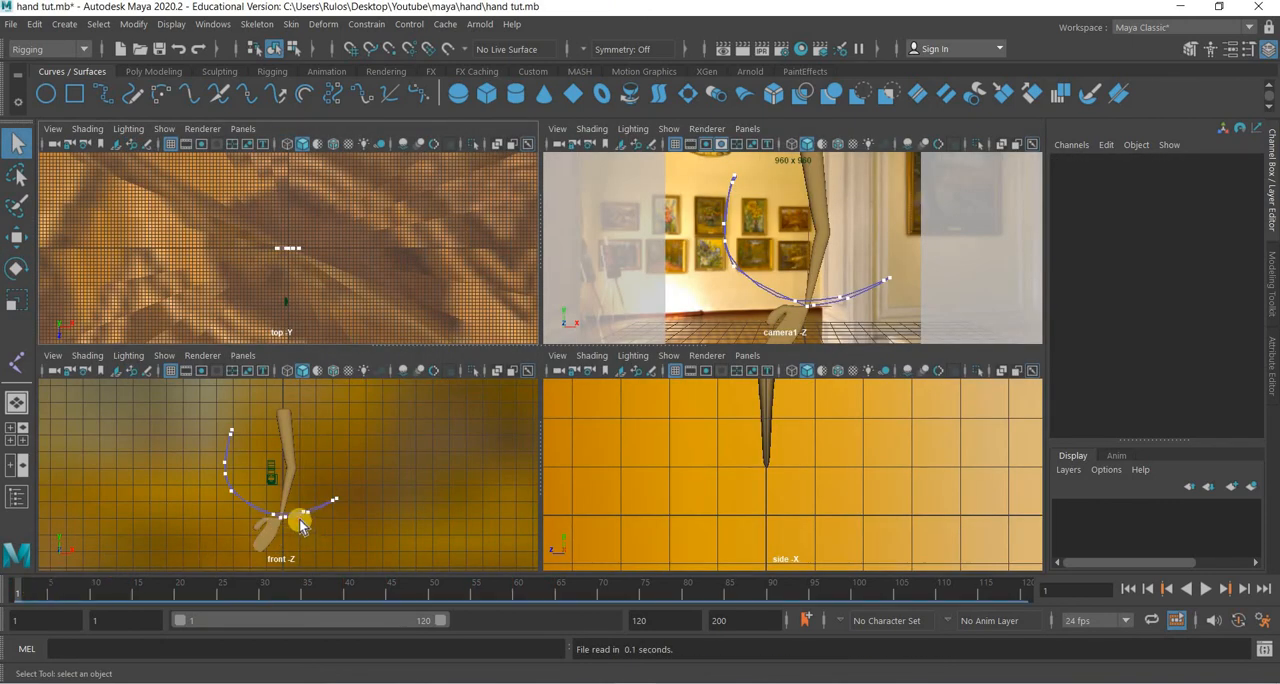
click(103, 558)
click(53, 591)
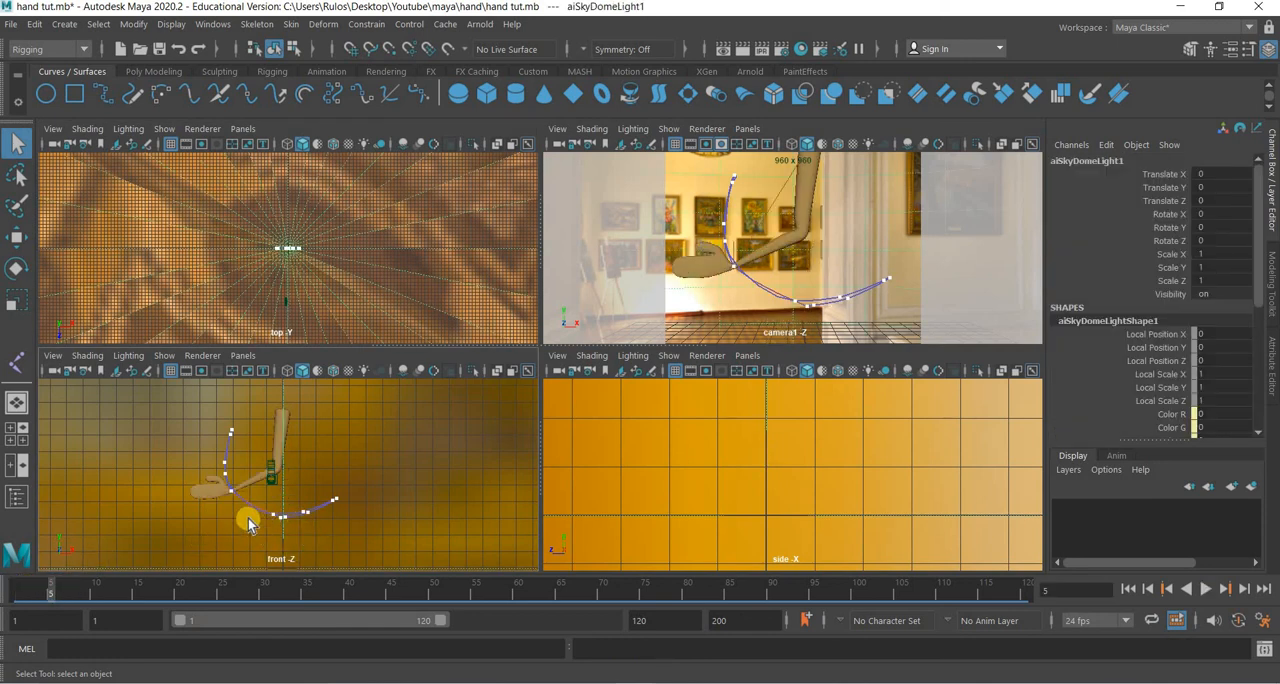
Select ikHandle1 in the front view and scrub through its animation to compare the IK arm motion.
alt+right_drag(315, 495, 508, 449)
alt+middle_drag(157, 525, 490, 440)
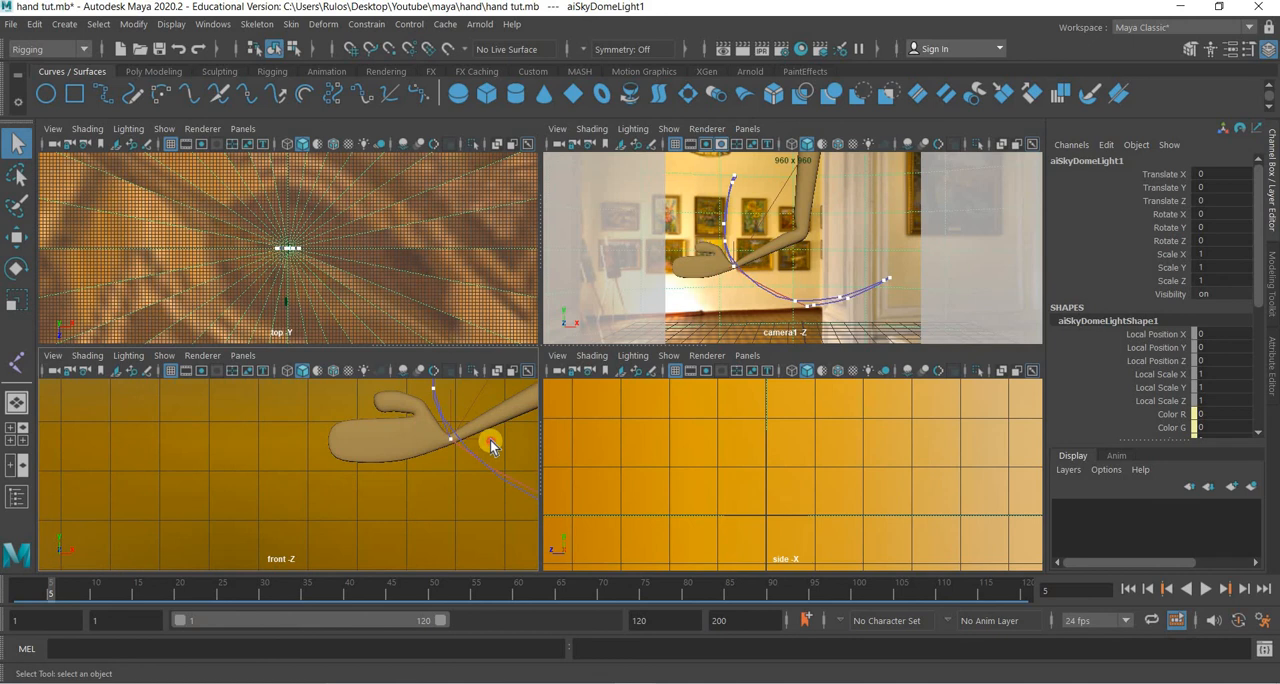
drag(490, 440, 369, 523)
alt+right_drag(369, 523, 174, 558)
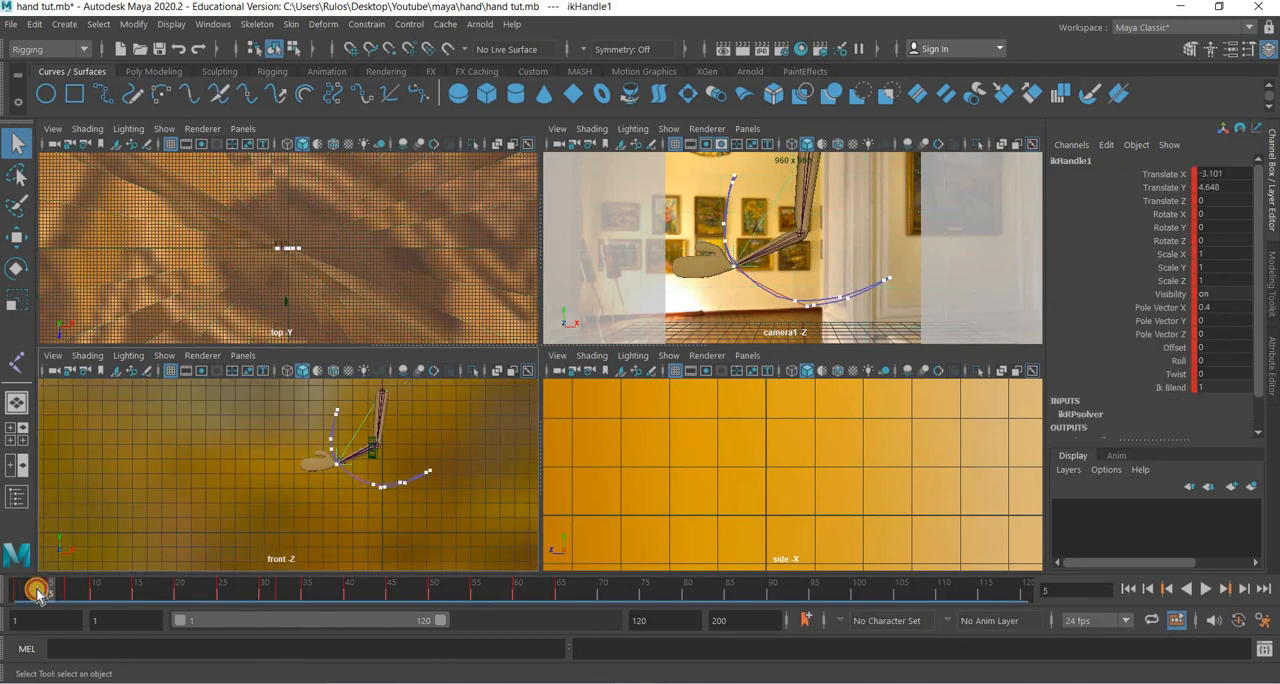
drag(37, 594, 523, 627)
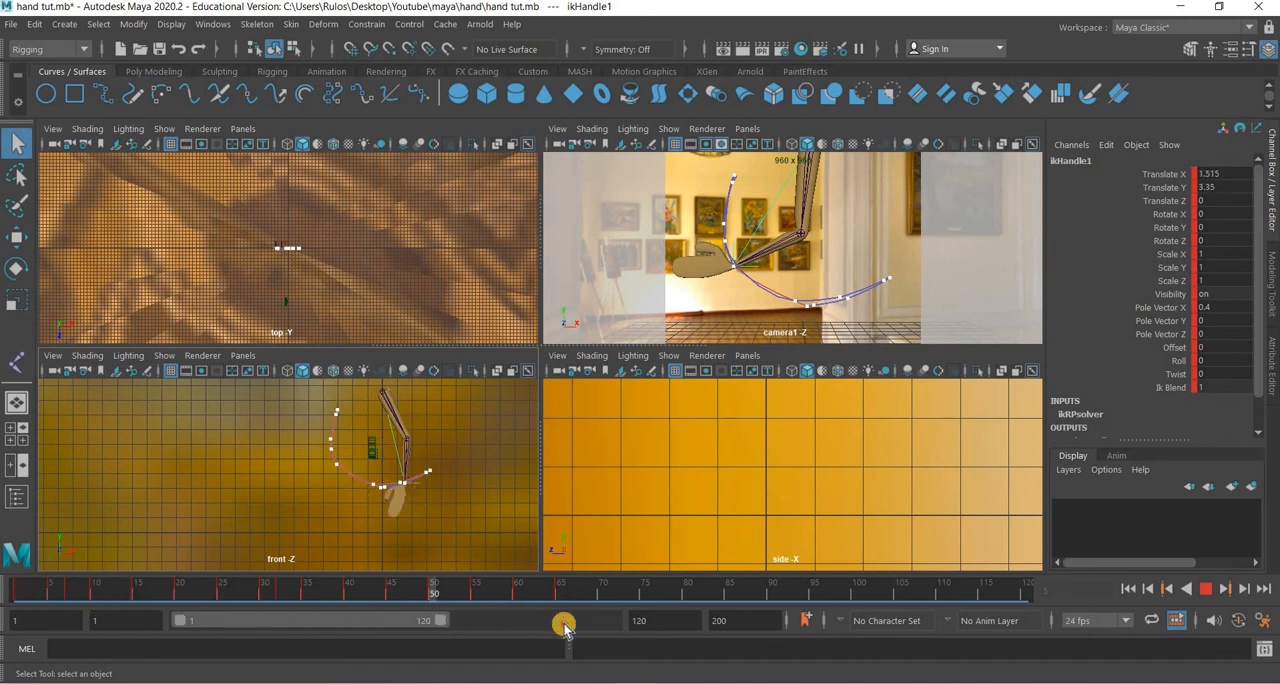
key(Escape)
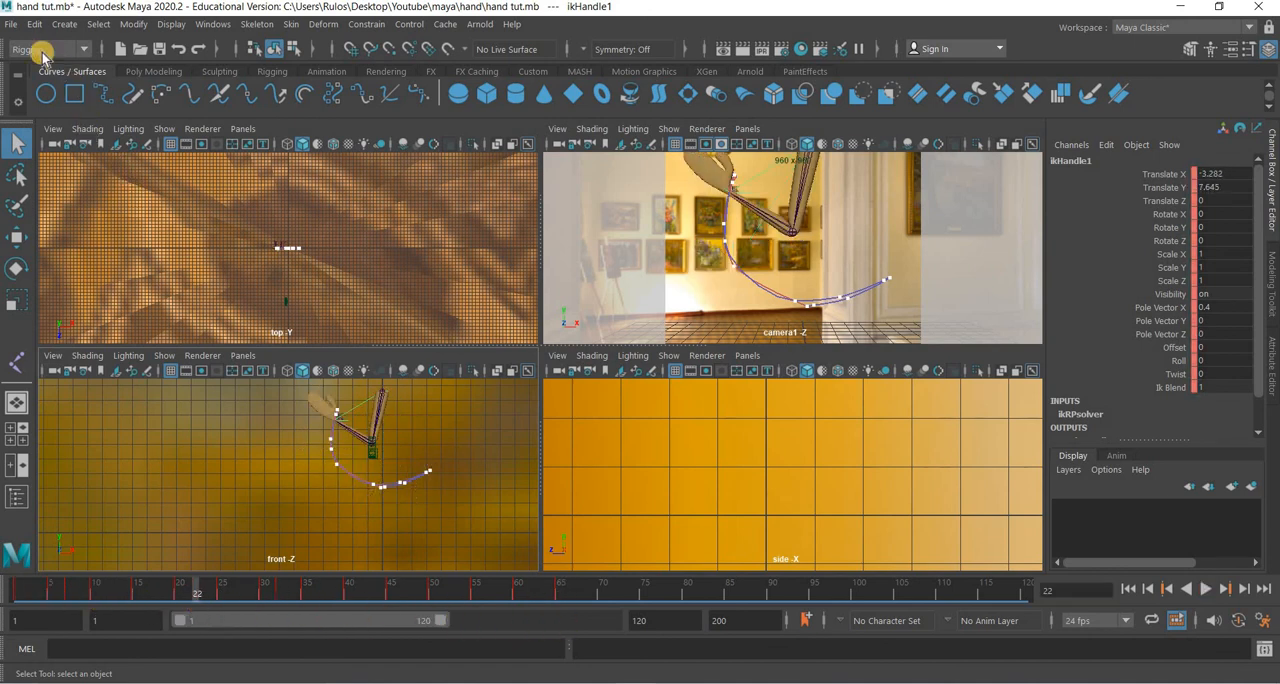
Reopen hand fk.mb without saving the changes to hand tut.mb.
click(10, 23)
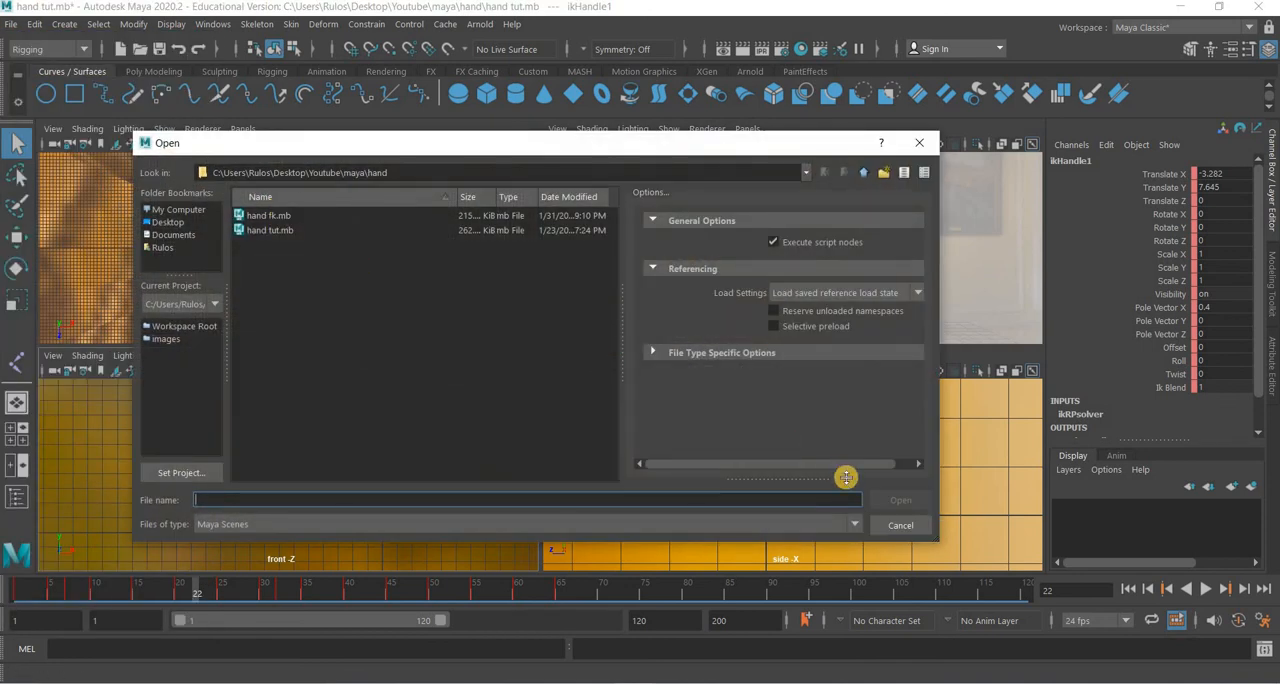
click(269, 215)
click(886, 501)
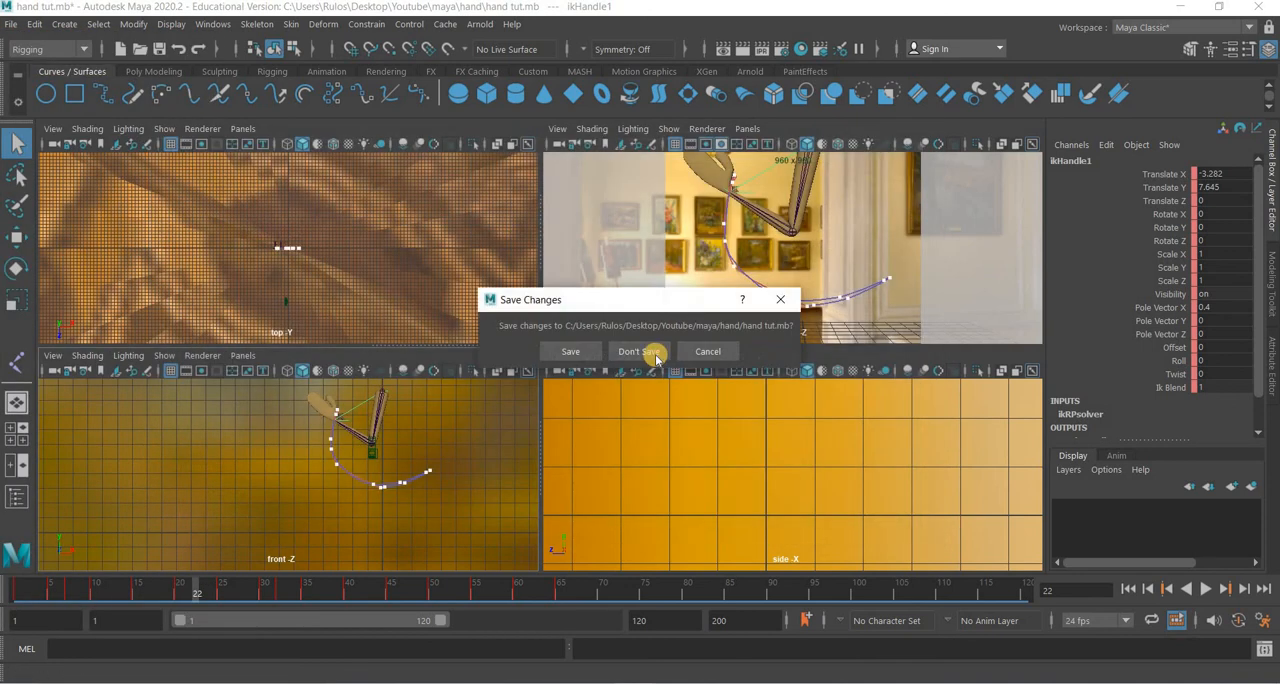
click(639, 351)
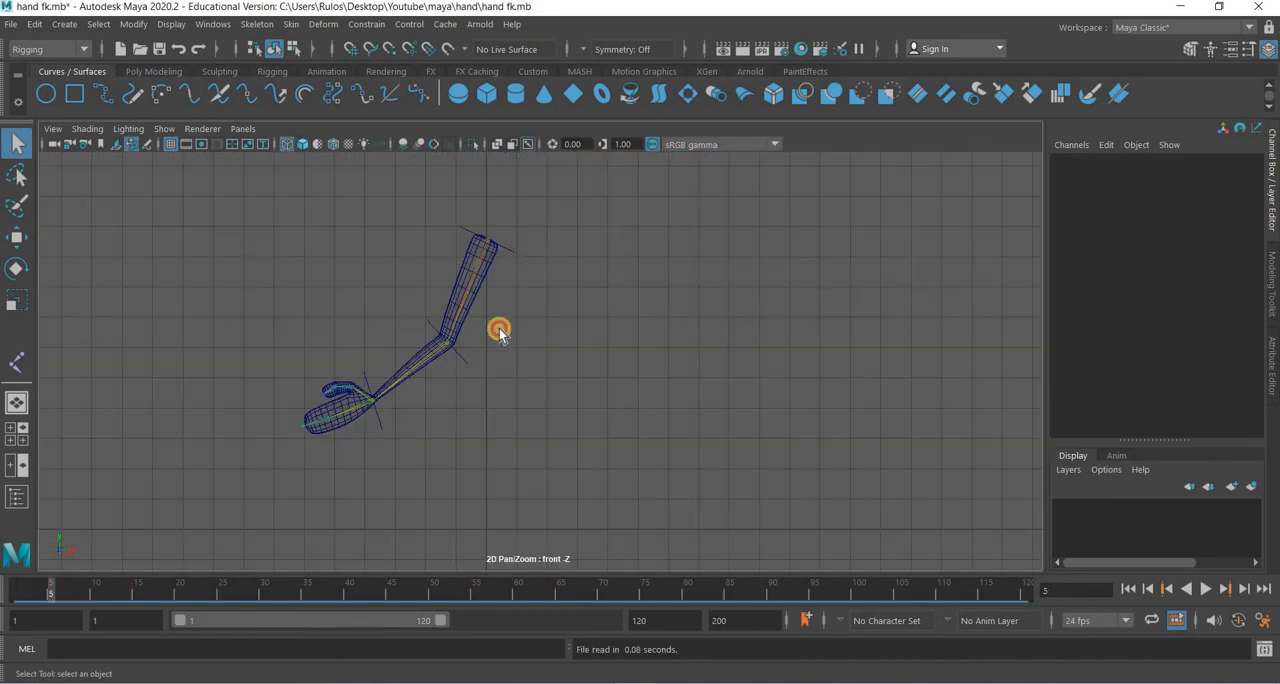
Select the hand control nurbsCircle1 and scrub the opening frames to review the FK arm's swing.
drag(474, 378, 443, 392)
mouse_move(414, 484)
mouse_down()
mouse_move(394, 466)
mouse_move(391, 414)
mouse_up()
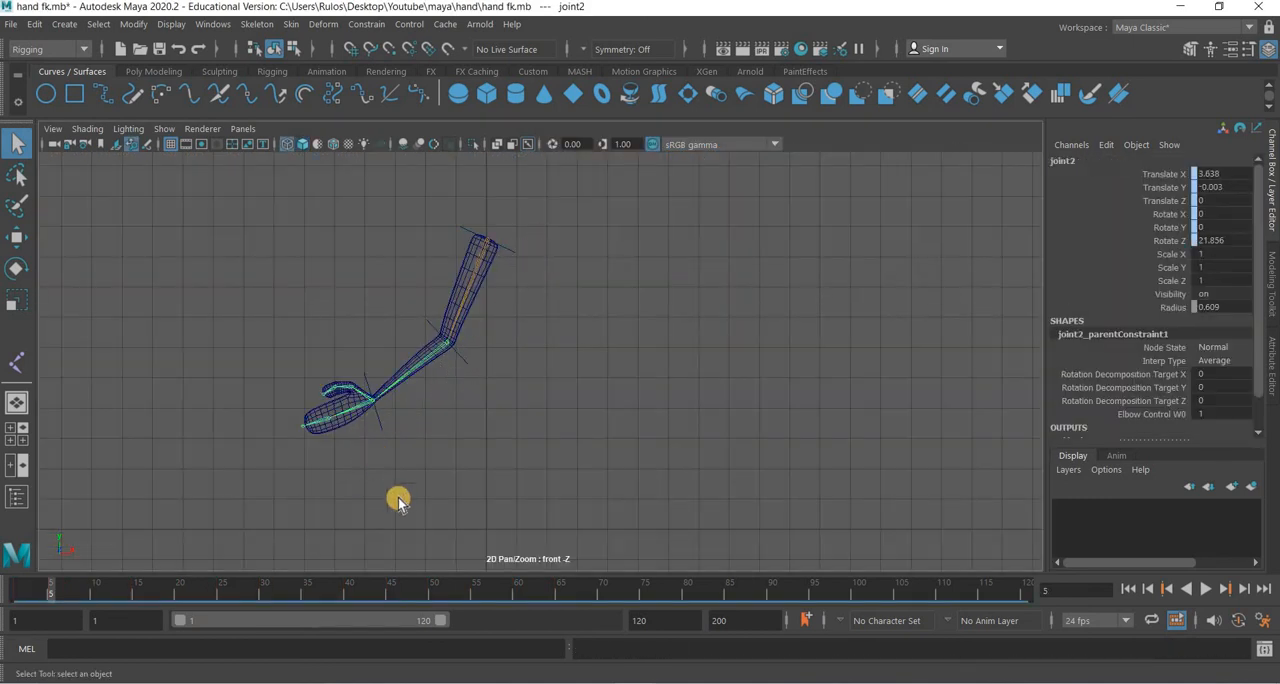
key(alt+shift+v)
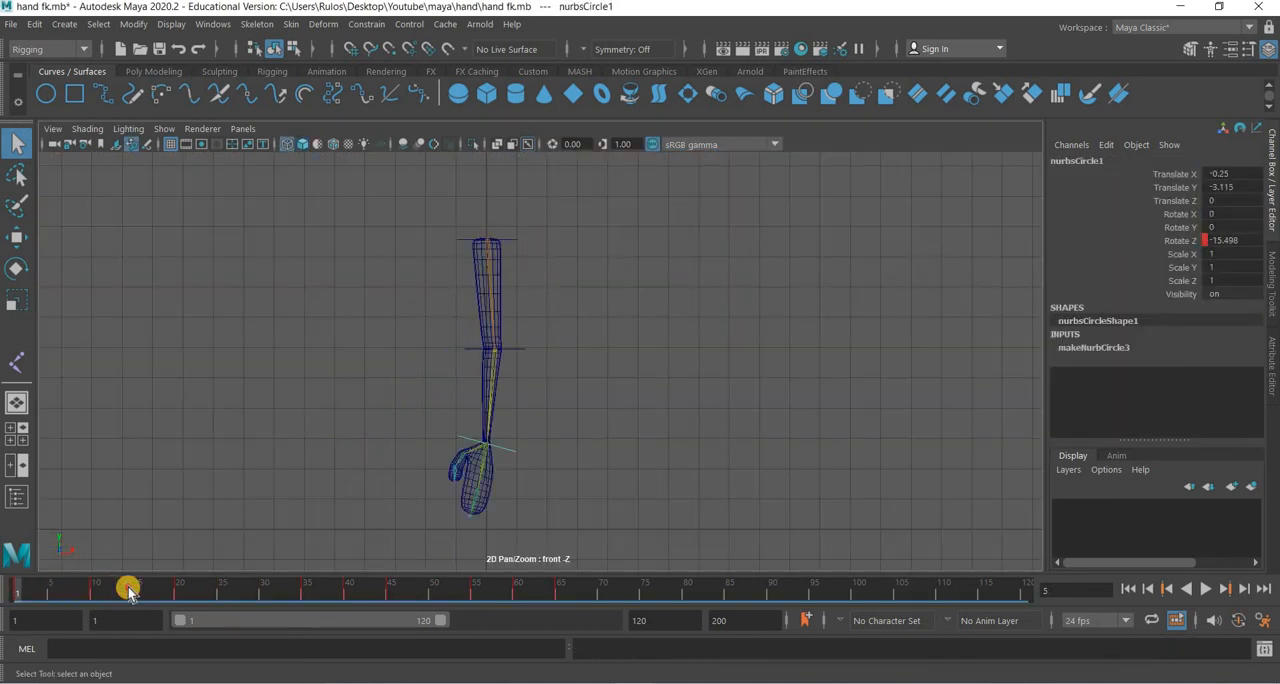
key(alt+v)
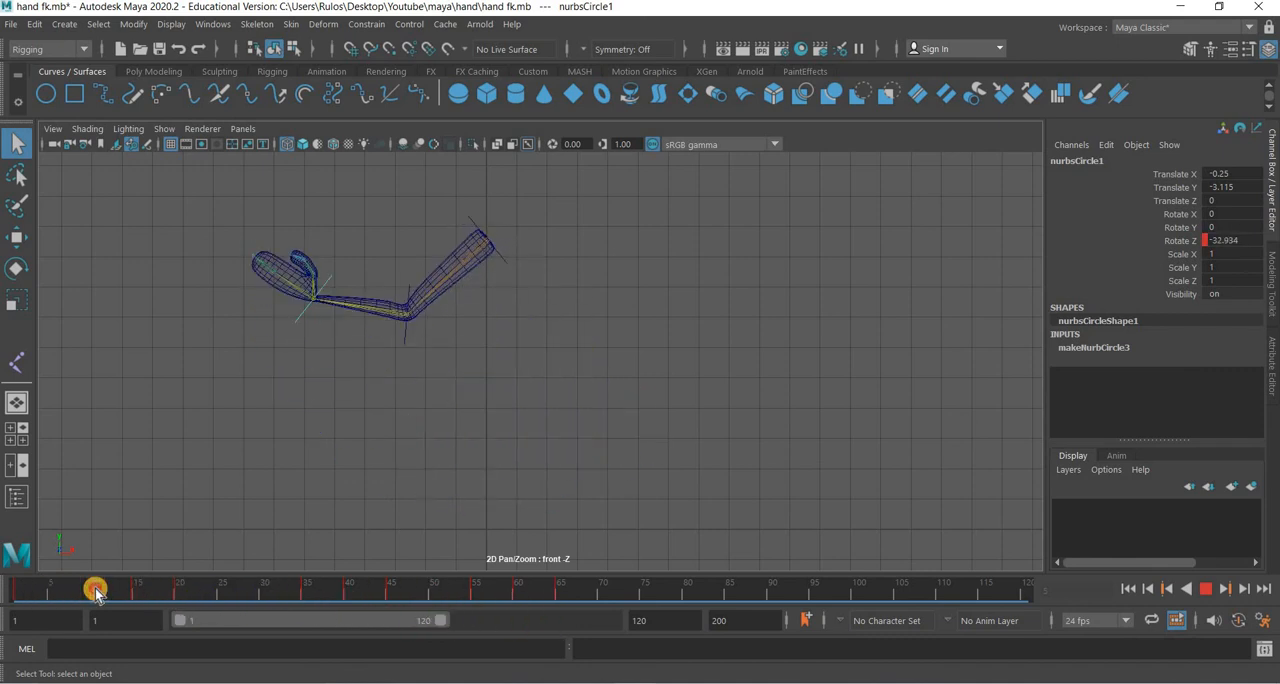
drag(39, 590, 28, 590)
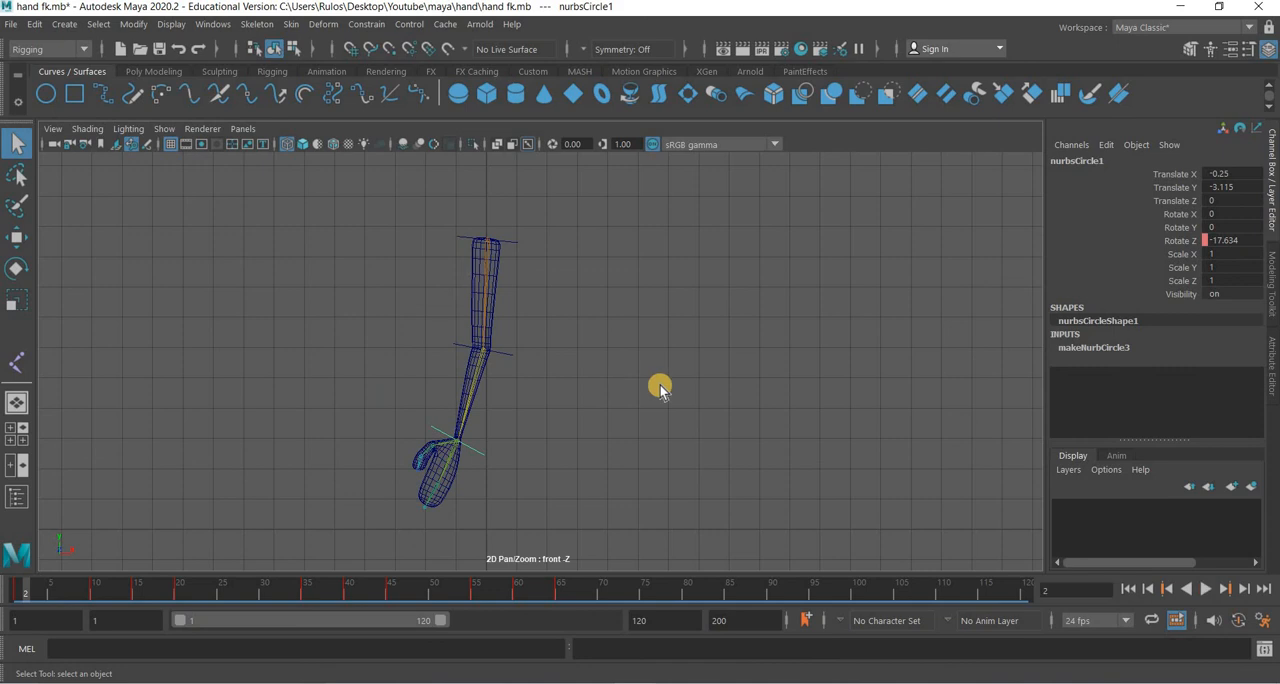